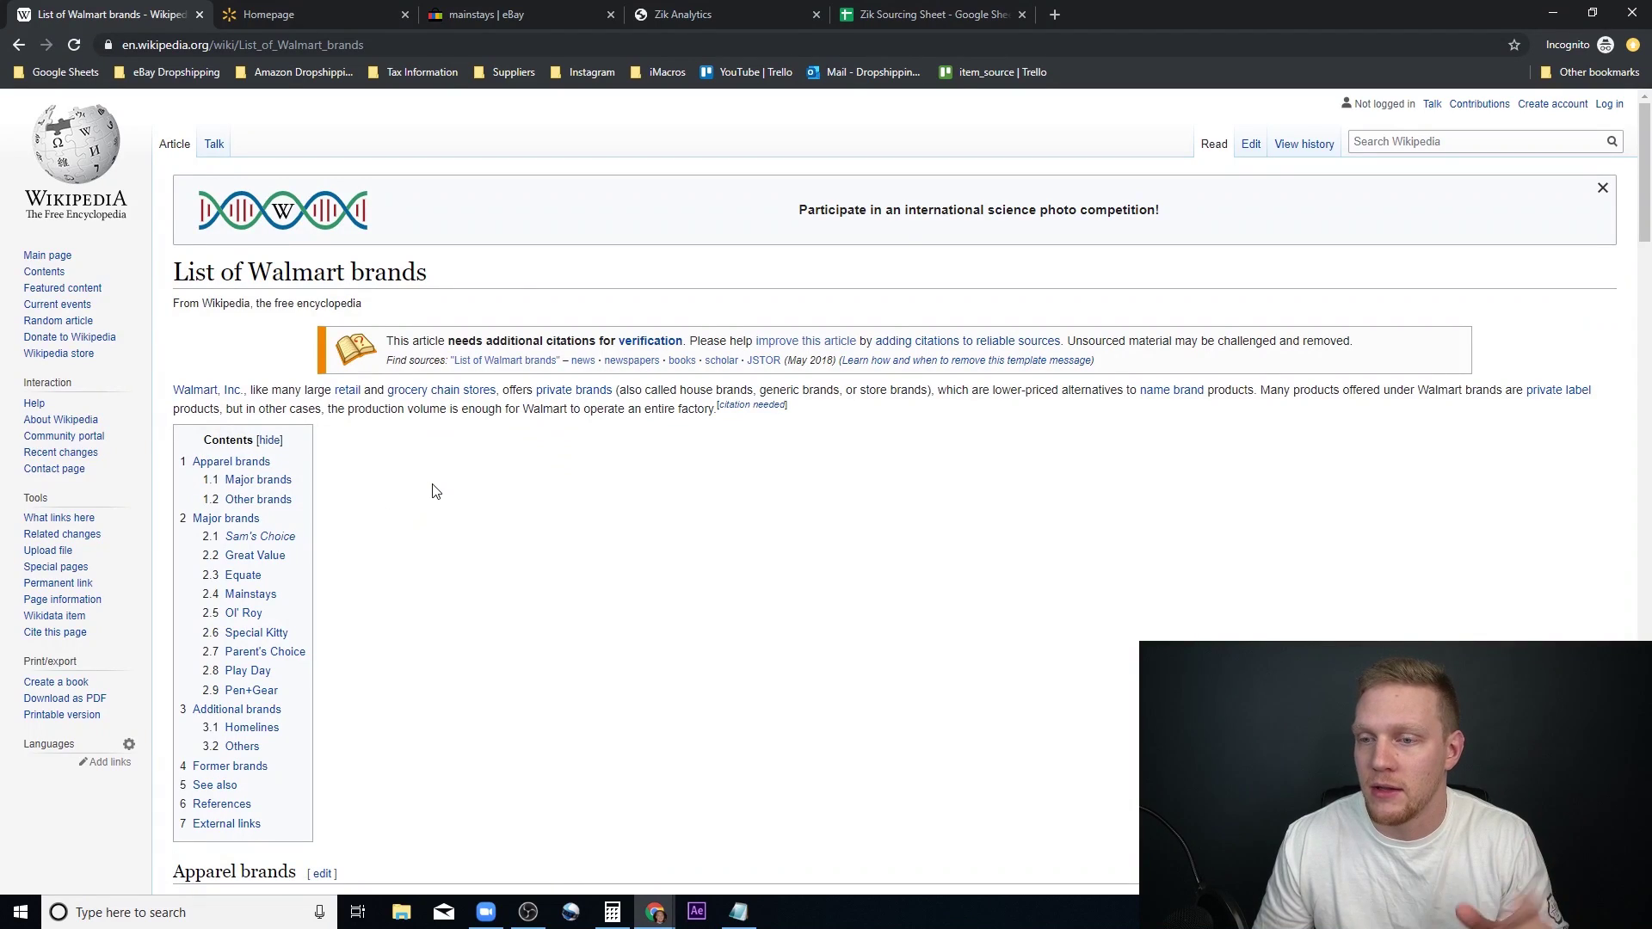
# Step: Examine the Wikipedia list of Walmart brands, from the apparel brands down to the Mainstays and additional brands sections
pyautogui.scroll(-3, 439, 495)
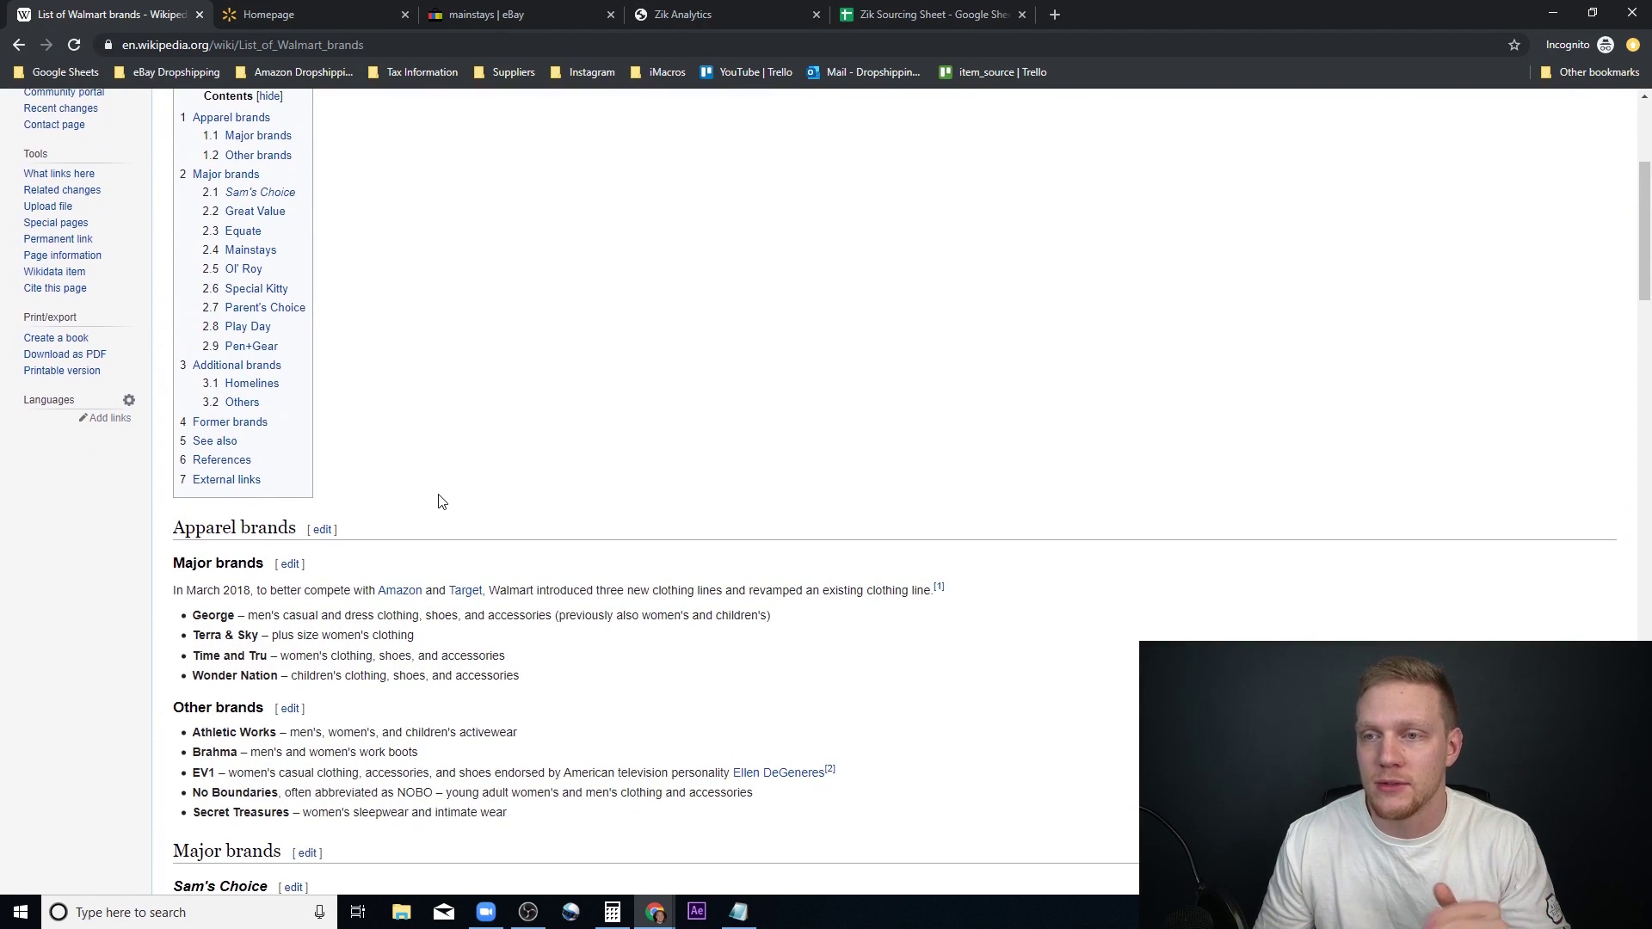
pyautogui.scroll(-5, 451, 499)
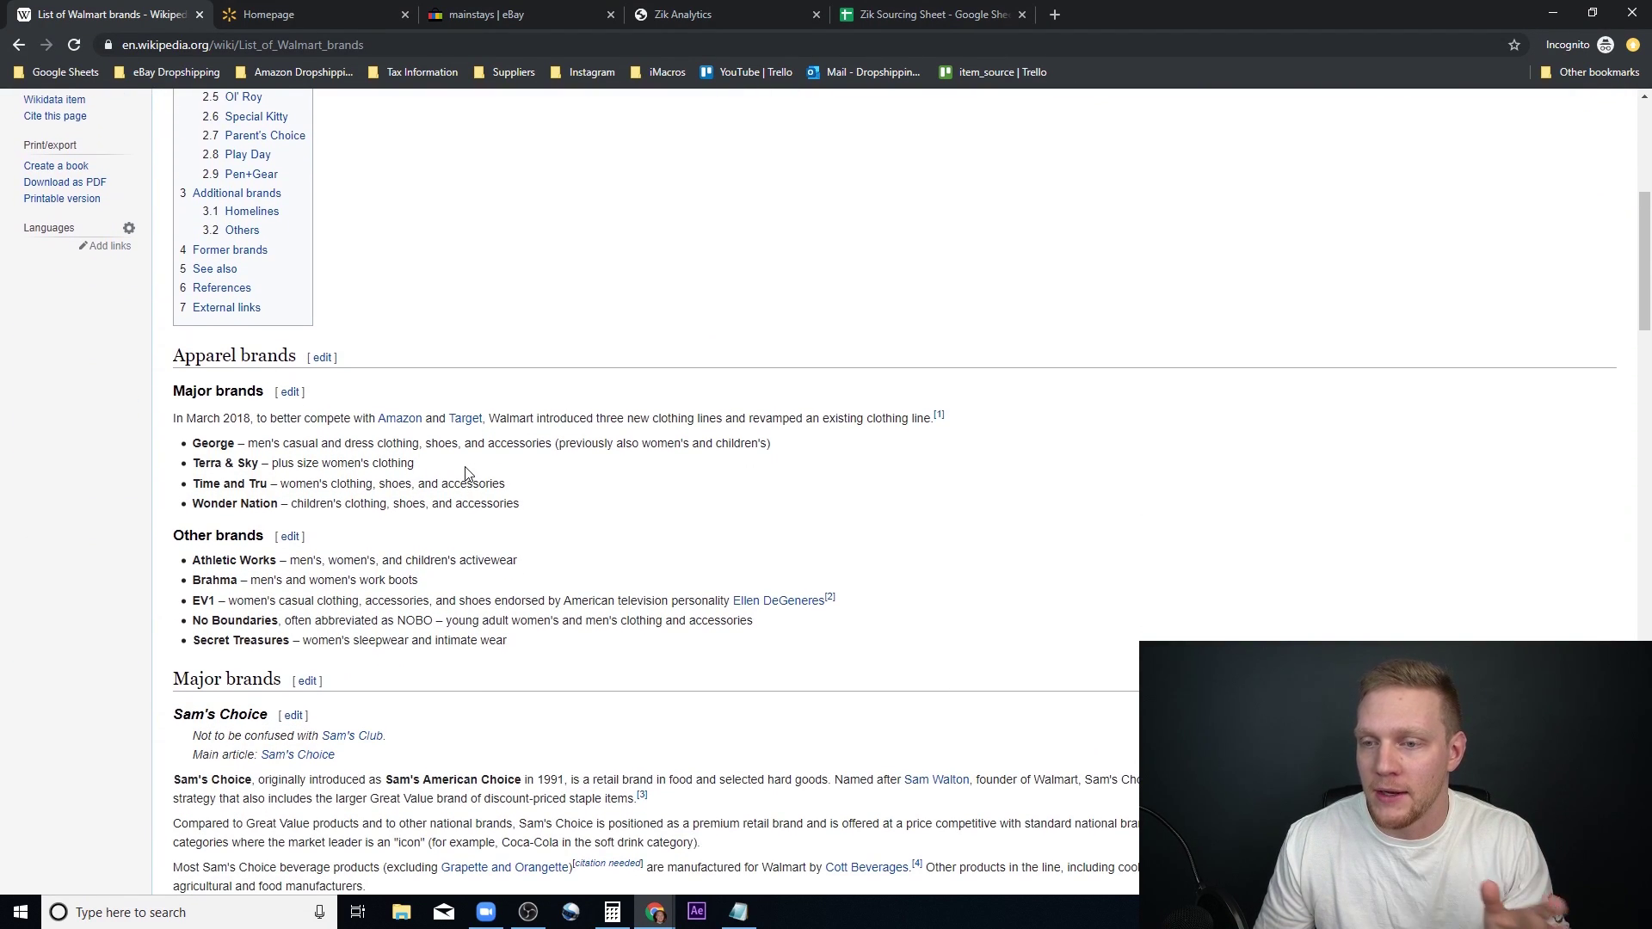
pyautogui.scroll(-5, 467, 475)
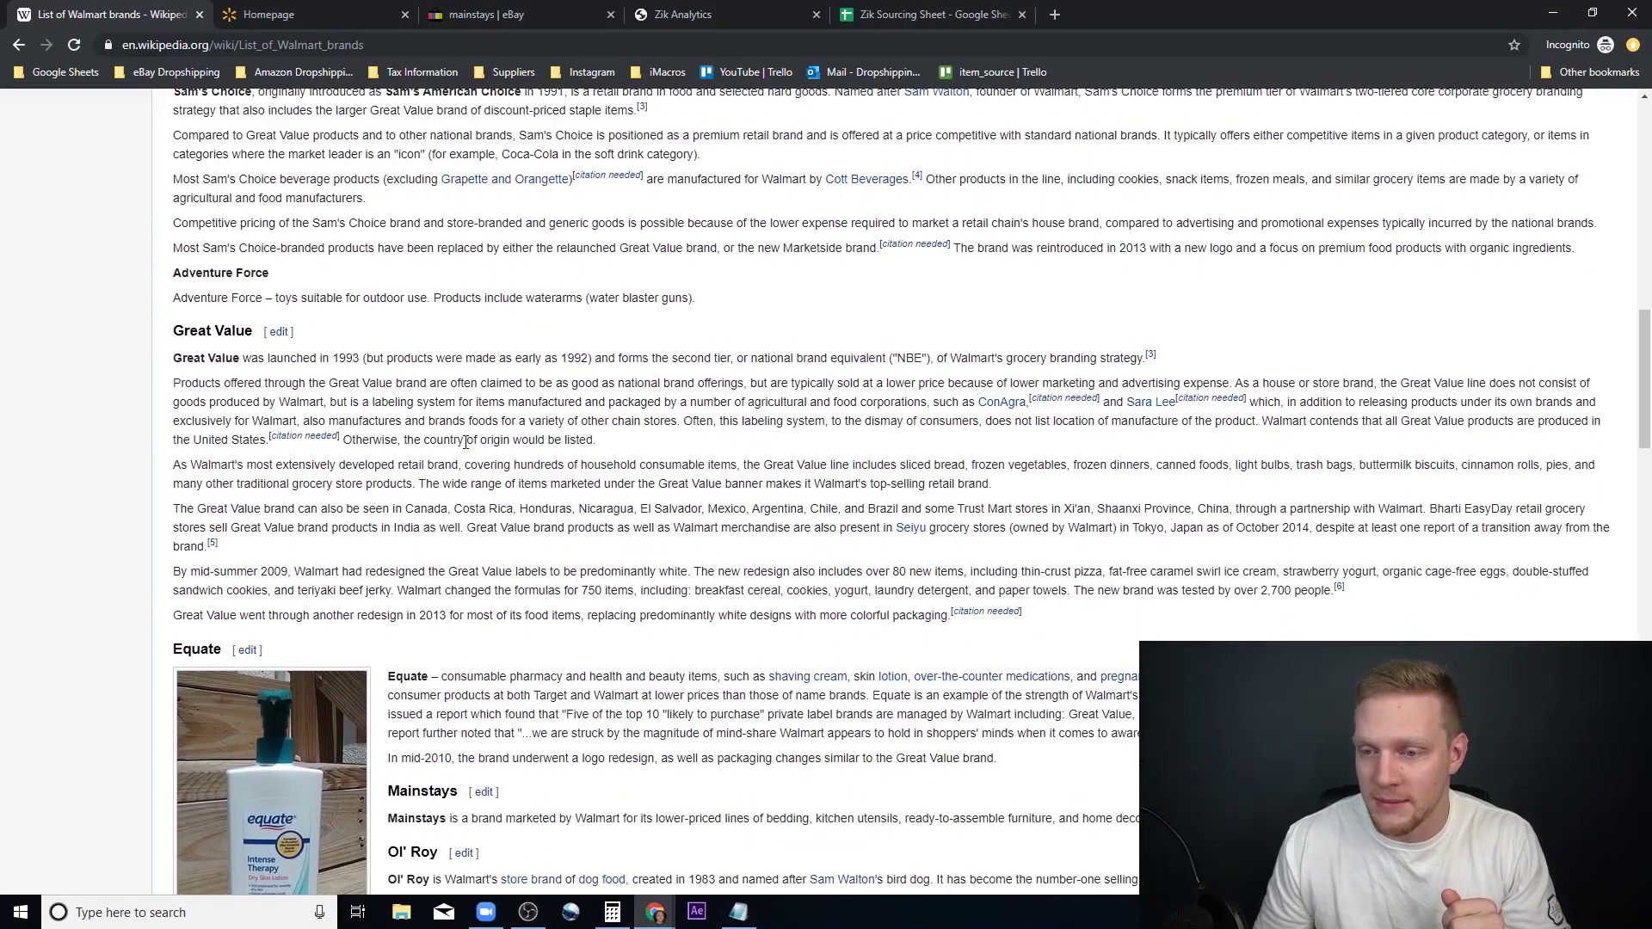
pyautogui.scroll(-2, 468, 443)
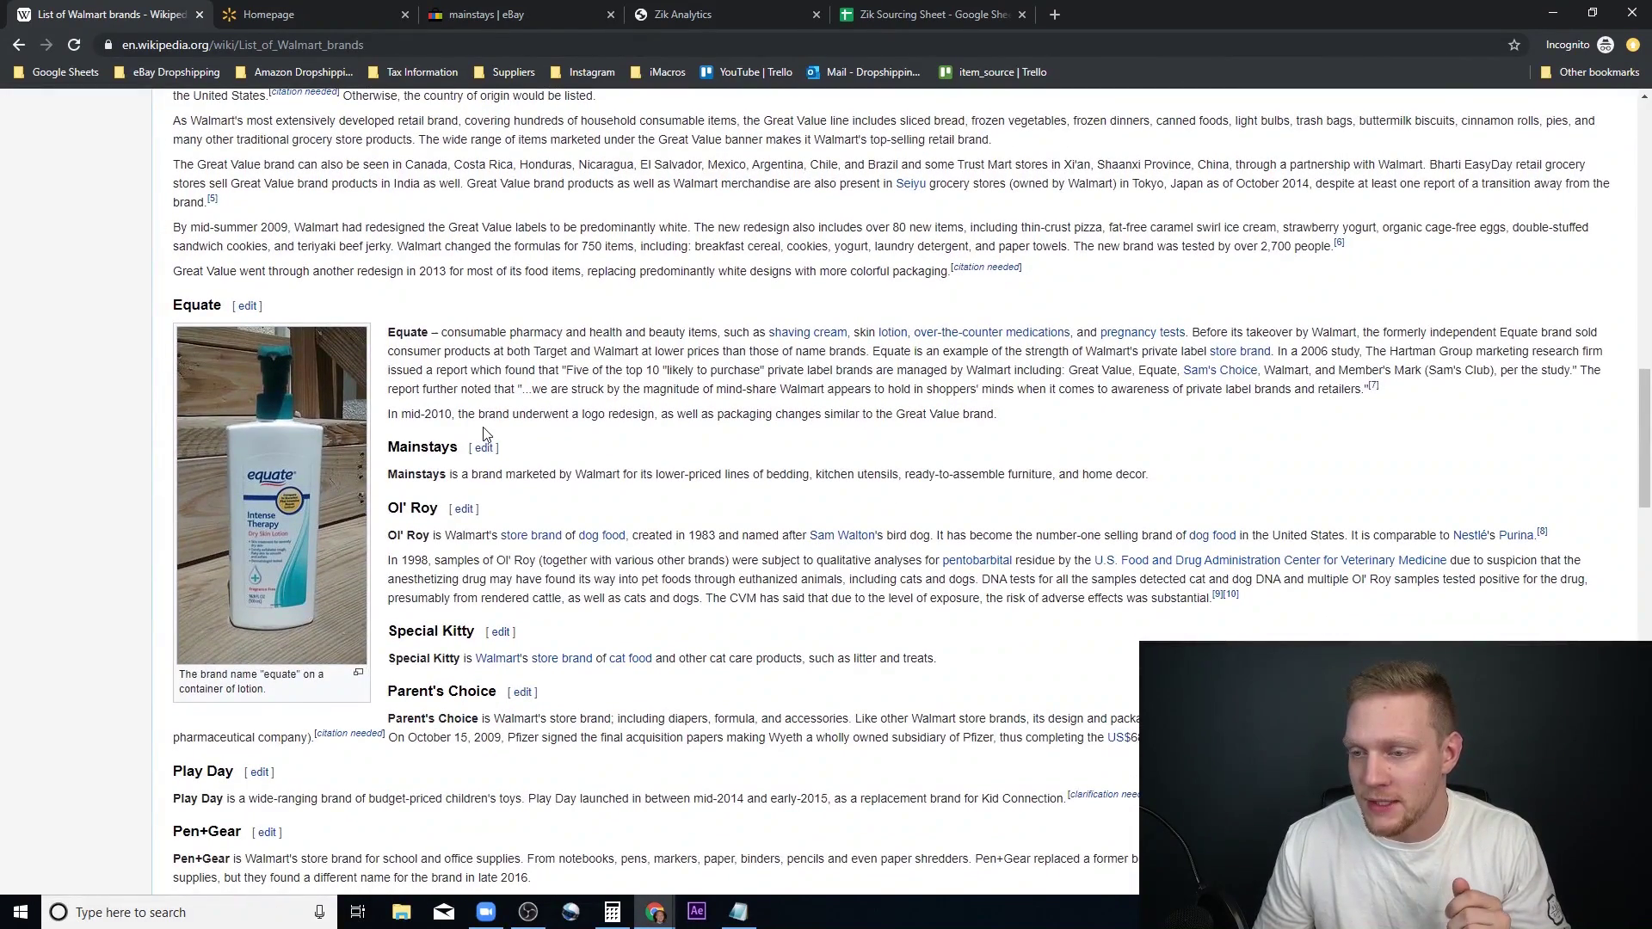
pyautogui.scroll(-2, 439, 430)
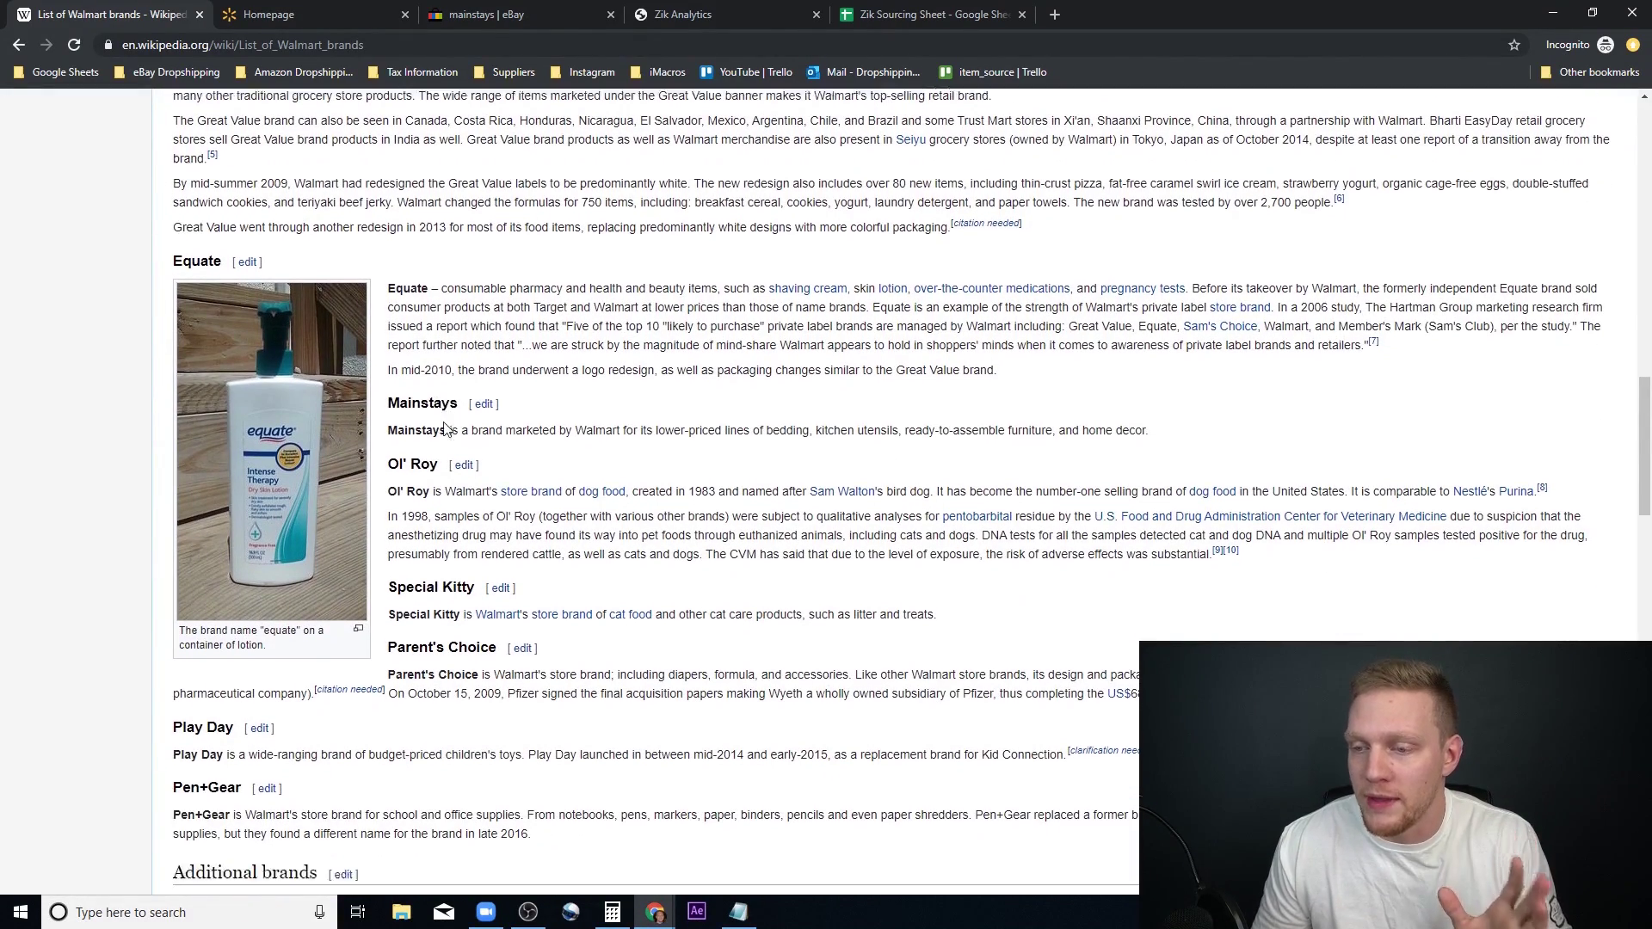
pyautogui.scroll(1, 452, 422)
pyautogui.scroll(3, 451, 417)
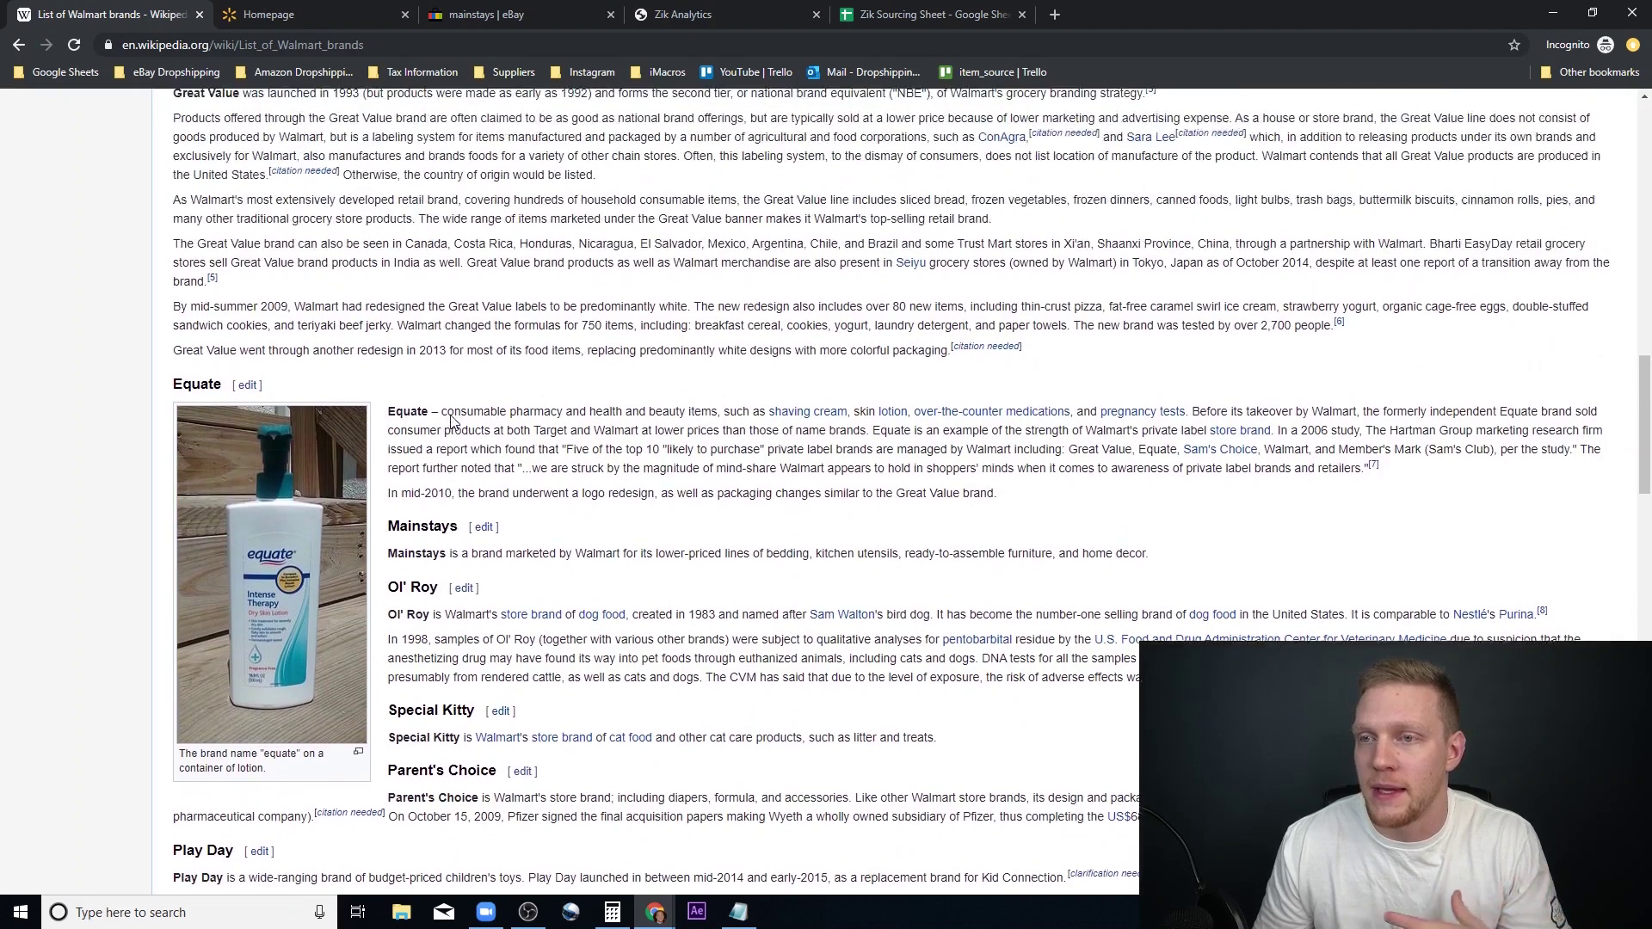
pyautogui.scroll(-2, 442, 392)
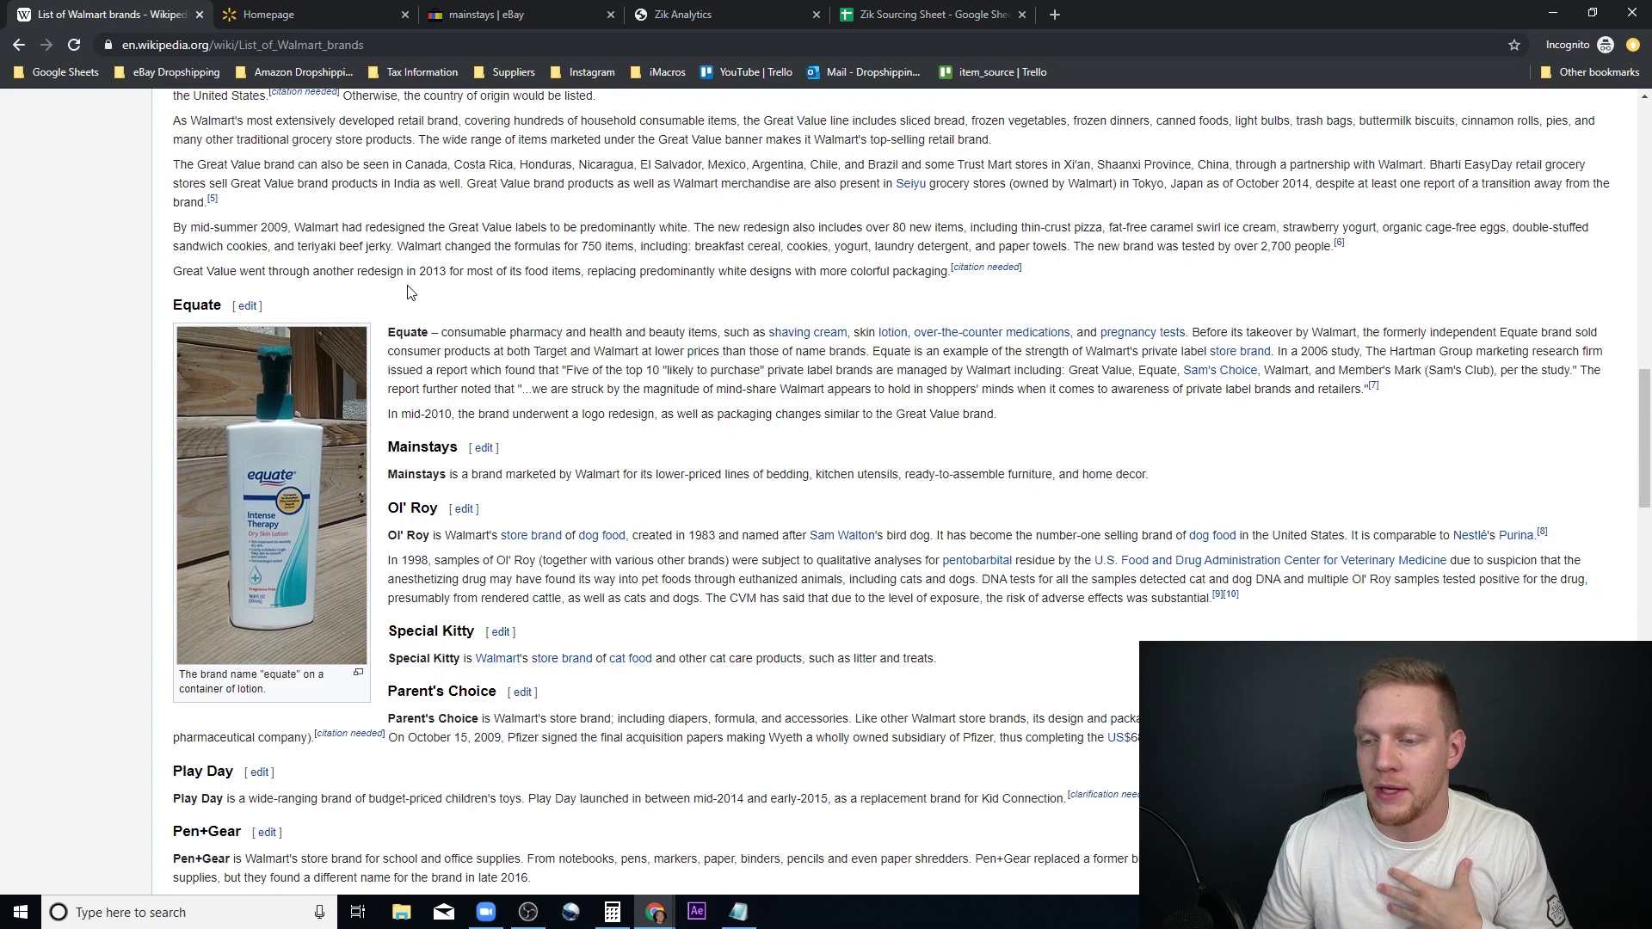
pyautogui.scroll(-2, 287, 753)
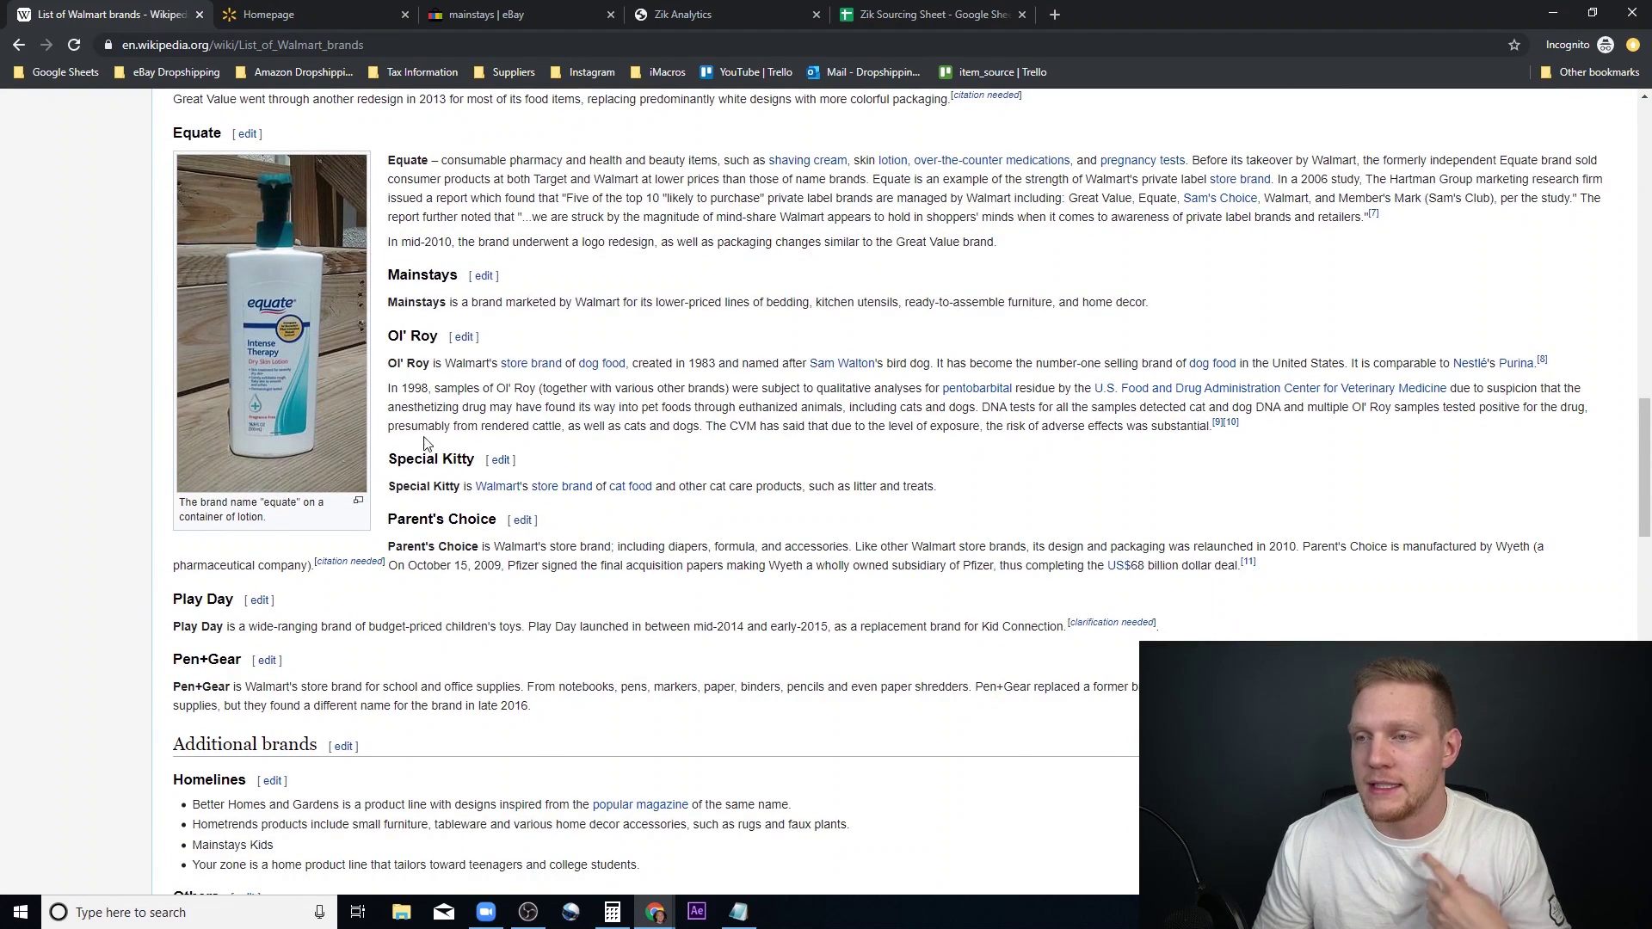
pyautogui.scroll(1, 424, 443)
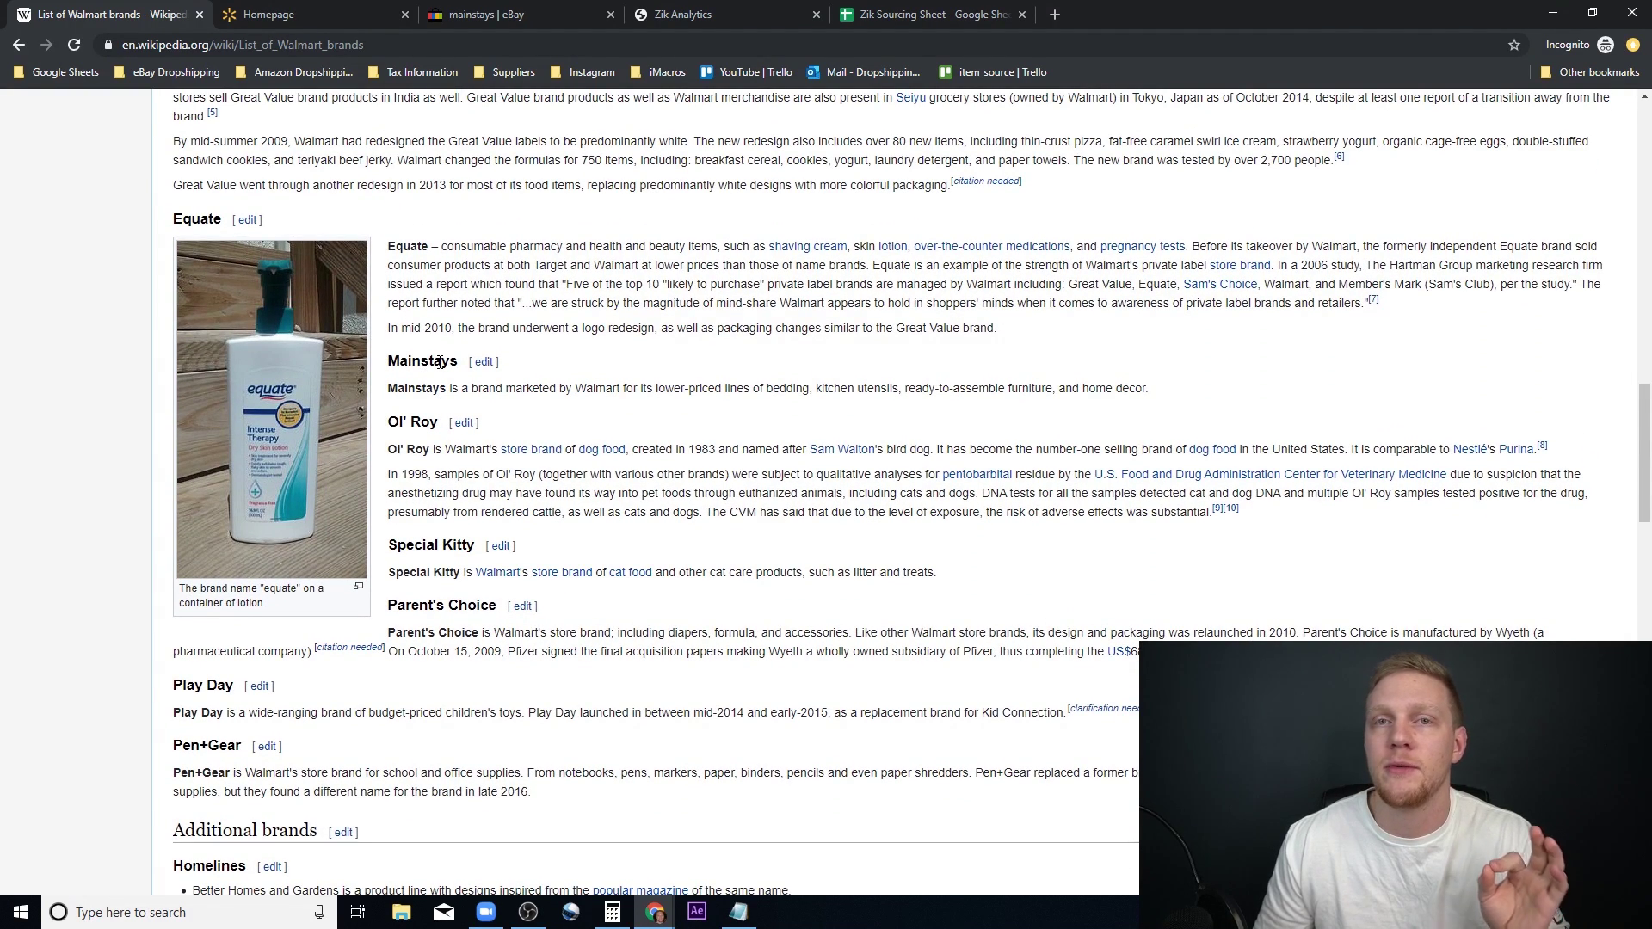
# Step: Switch to the Walmart corporate homepage and load walmart.com in its place
pyautogui.click(341, 5)
pyautogui.scroll(5, 435, 401)
pyautogui.click(69, 116)
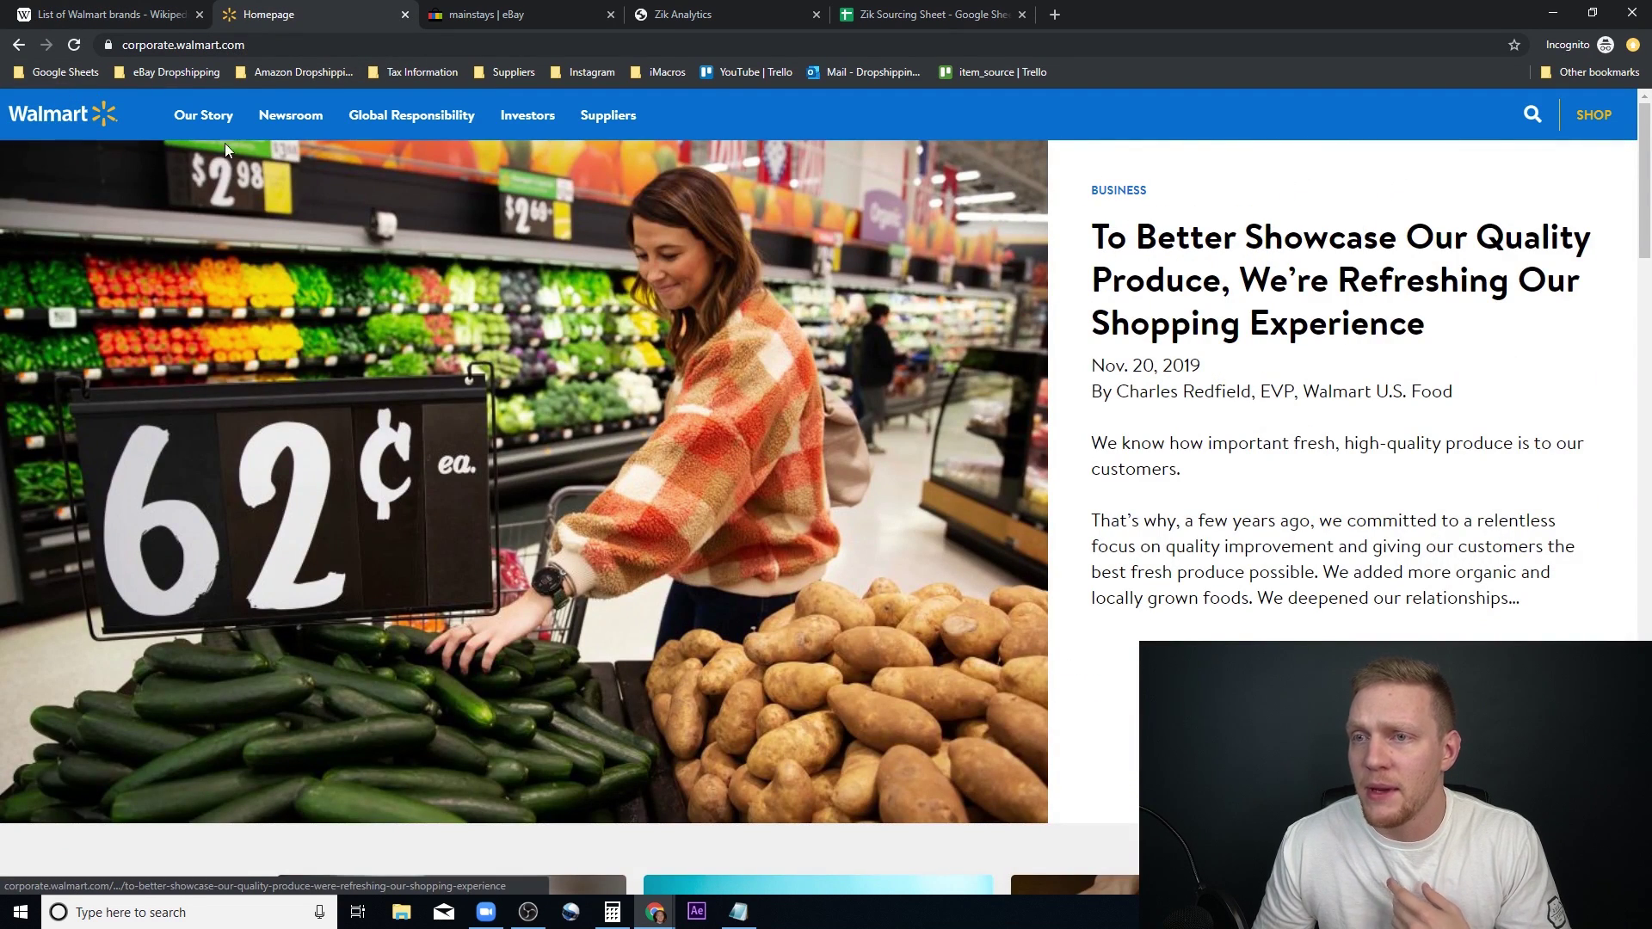
pyautogui.click(247, 43)
pyautogui.write('walmart.com')
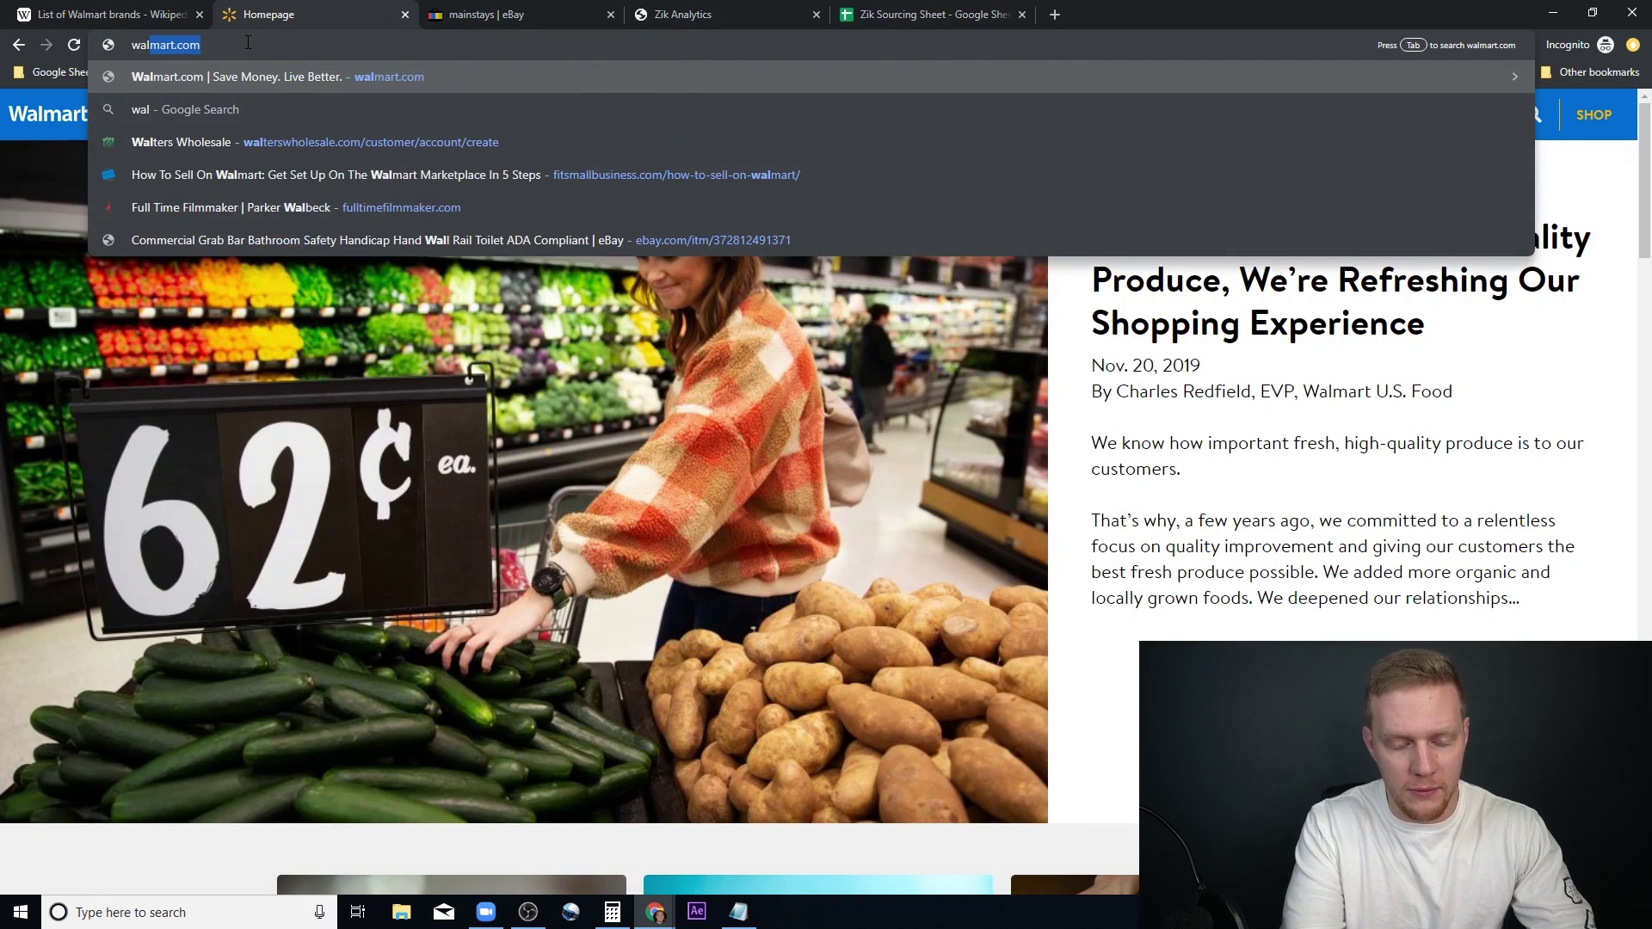
pyautogui.press('Return')
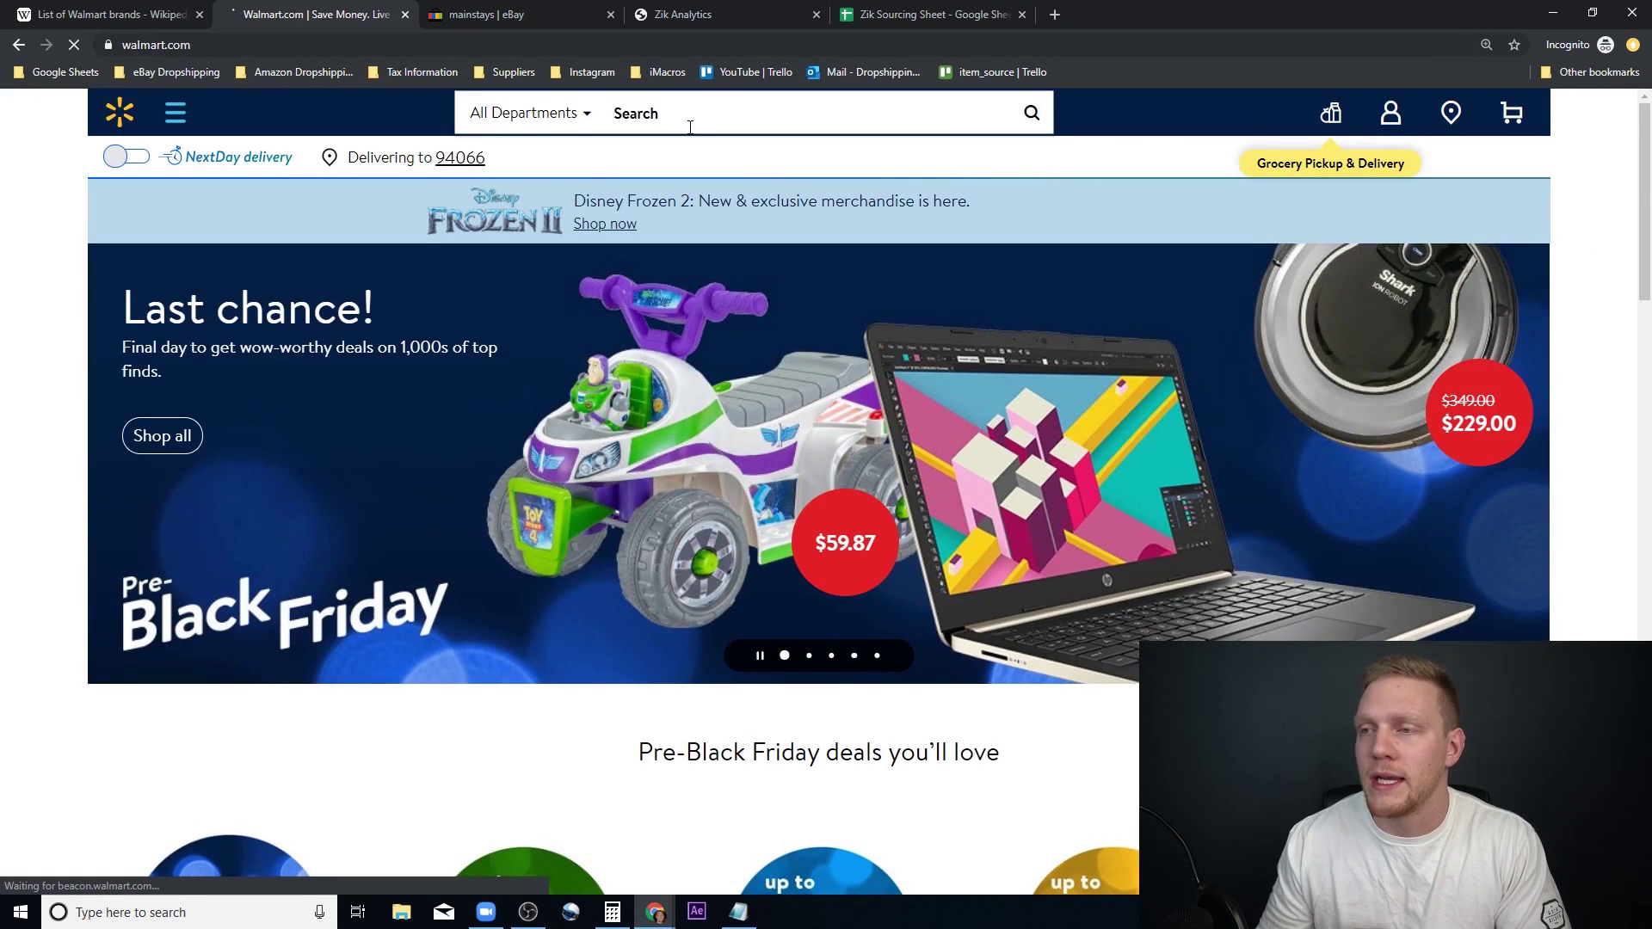
# Step: Search the Walmart store for "mainstays"
pyautogui.click(688, 116)
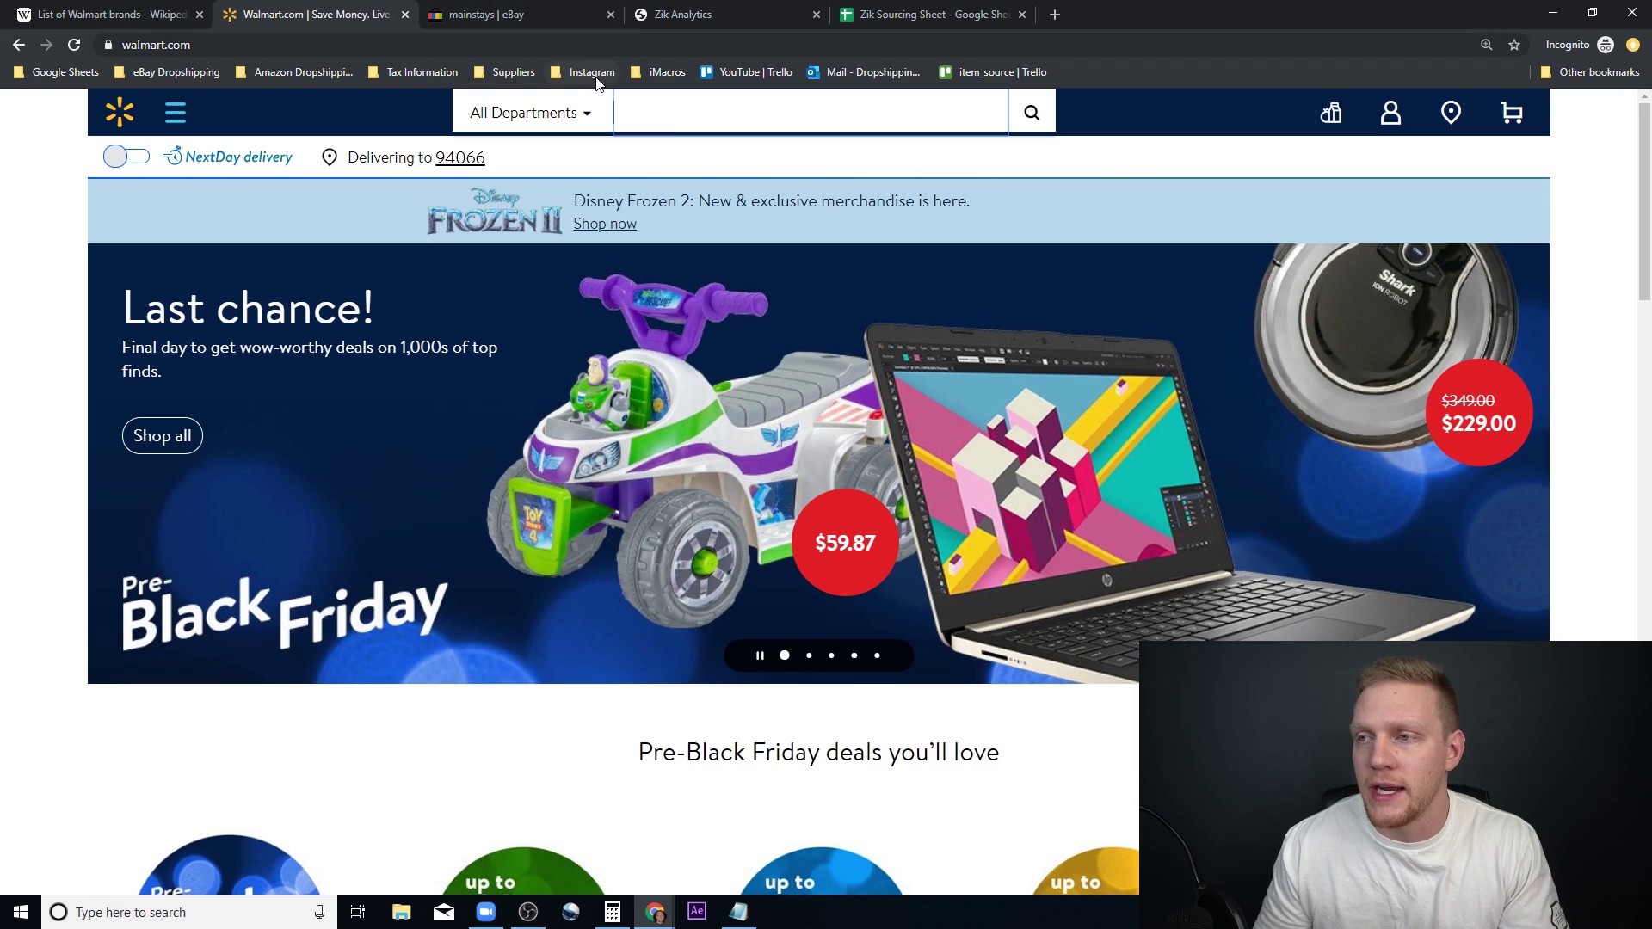
pyautogui.write('mainst')
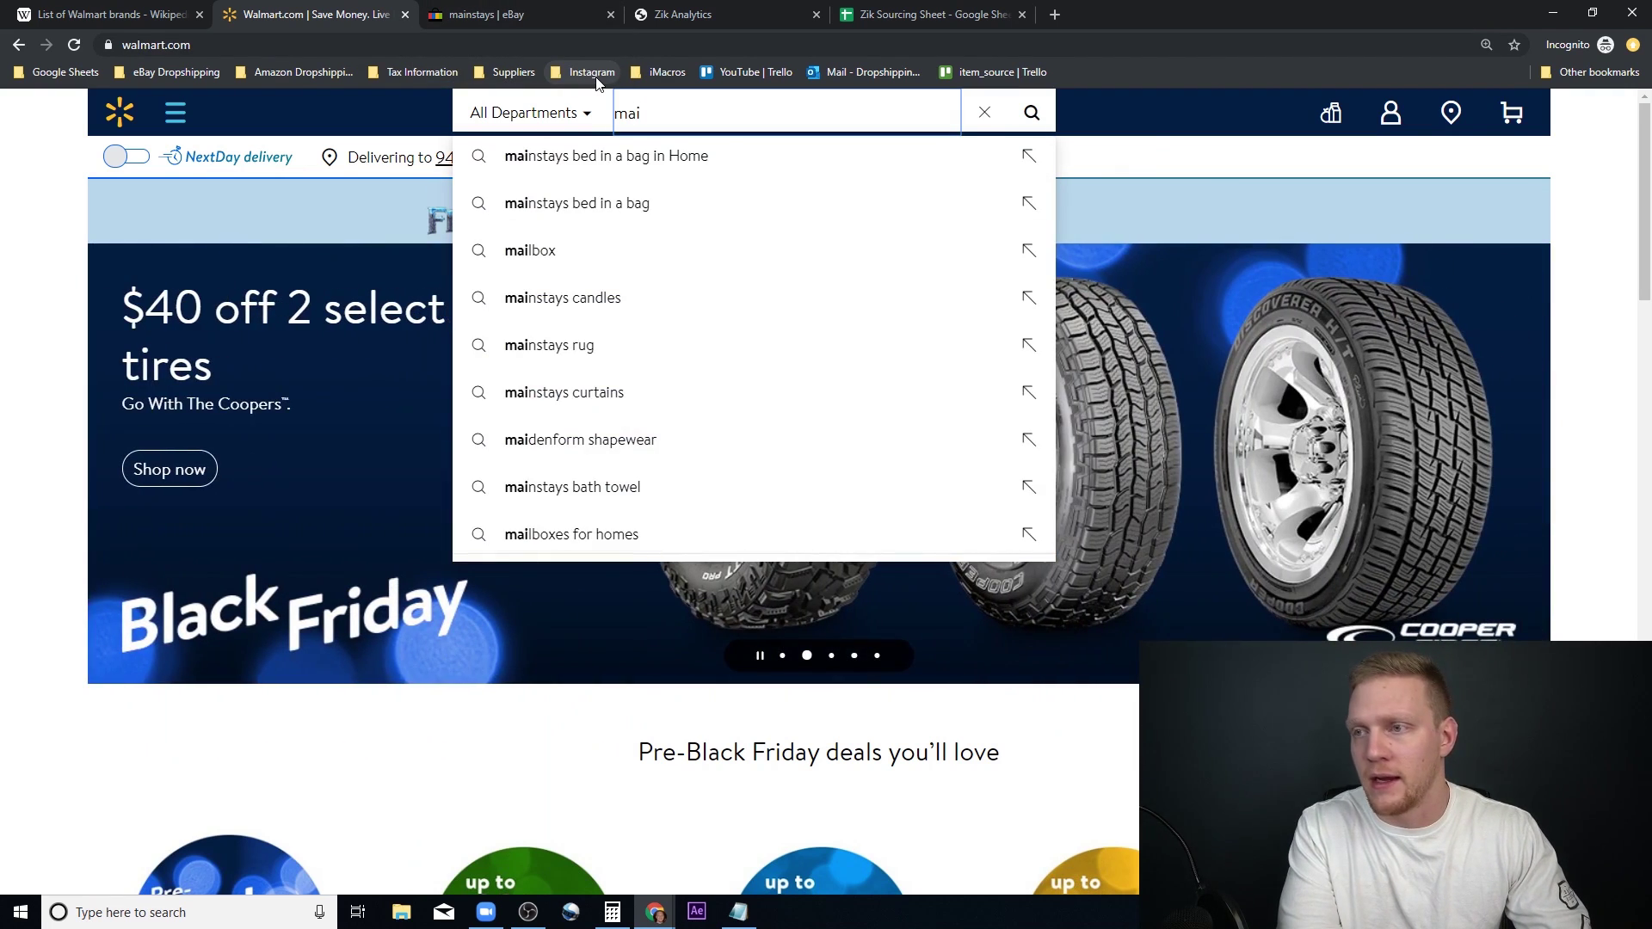
pyautogui.write('ays')
pyautogui.press('Return')
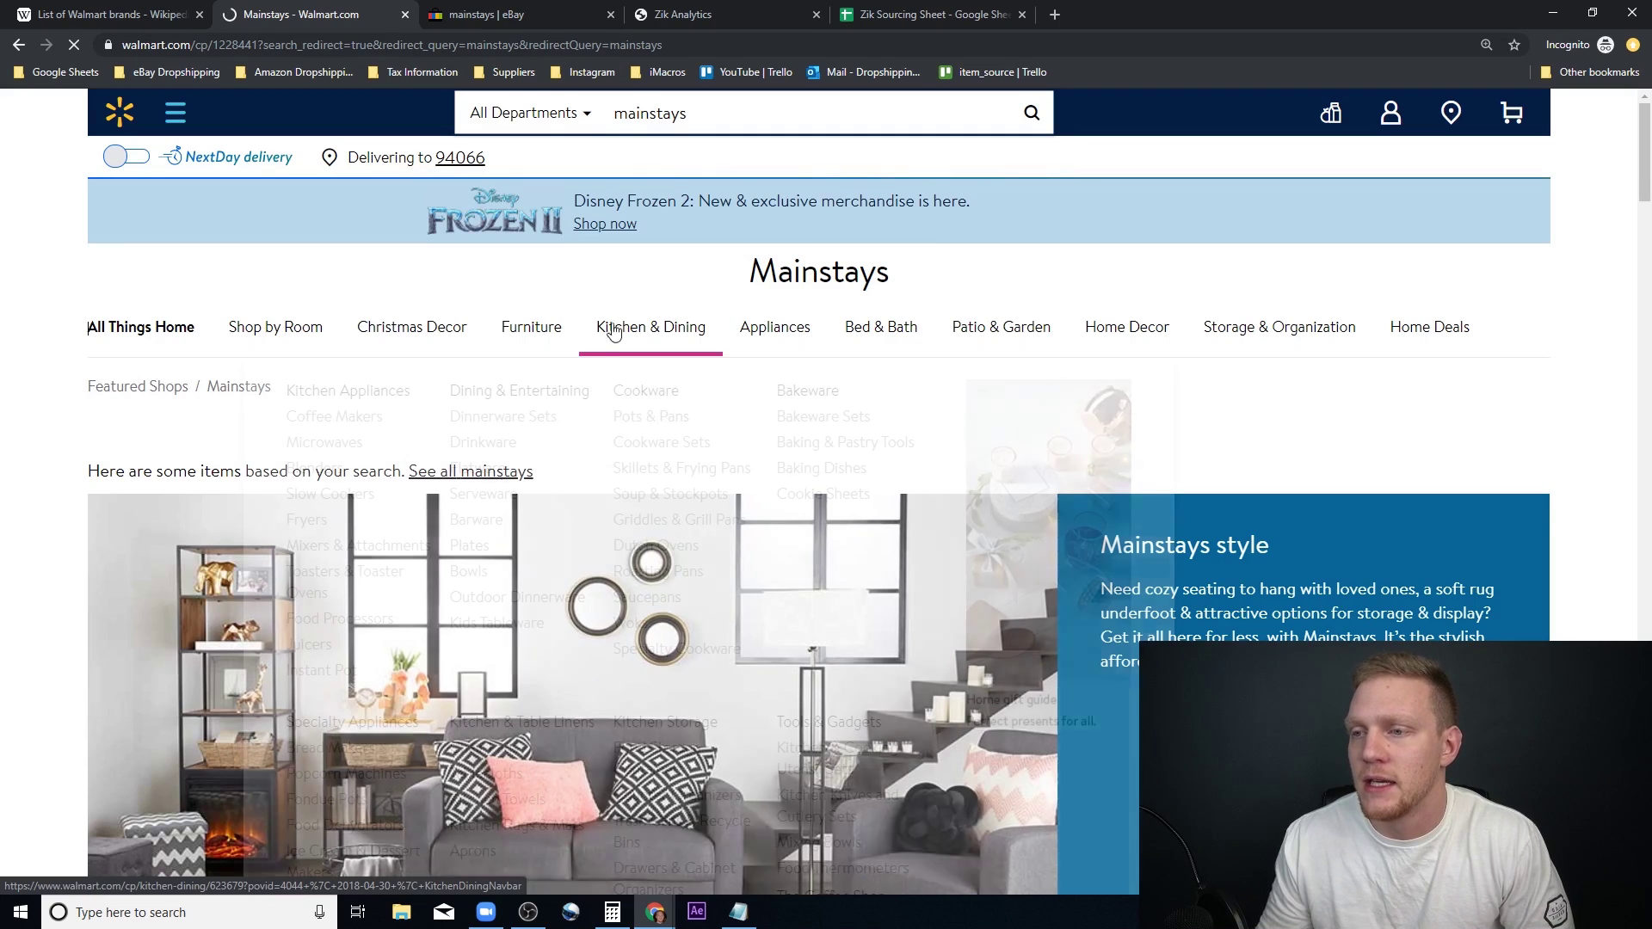
# Step: Go through Furniture to the Beds category on Walmart and examine the bed listings for Mainstays products
pyautogui.moveTo(506, 327)
pyautogui.scroll(-2, 507, 271)
pyautogui.click(531, 162)
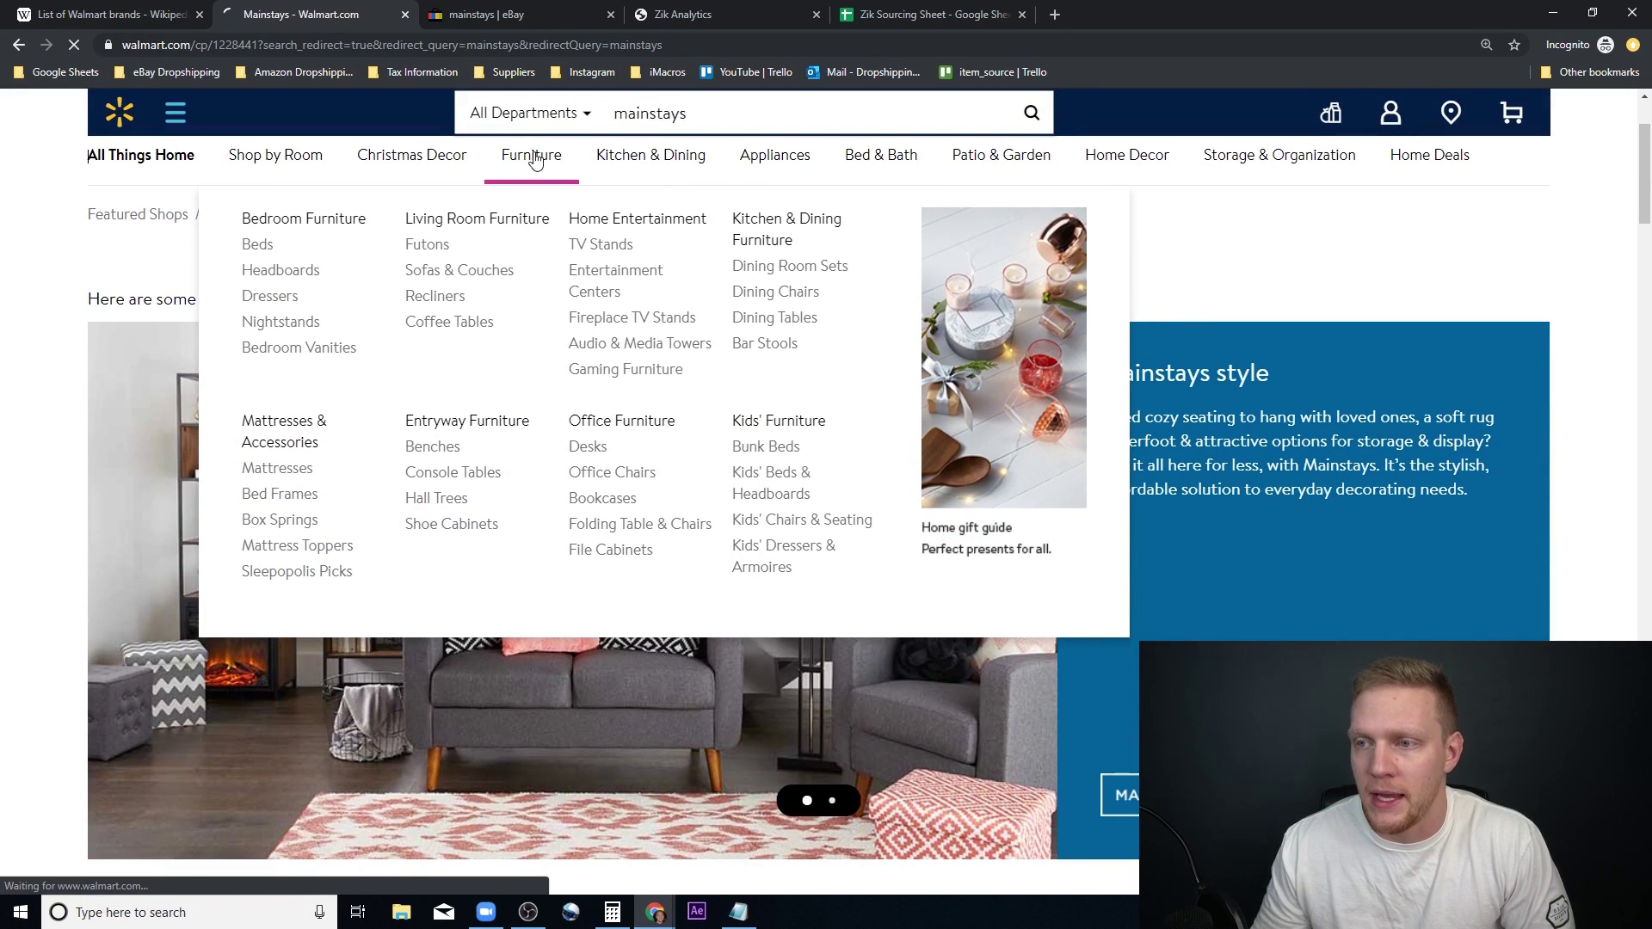
pyautogui.scroll(-15, 750, 421)
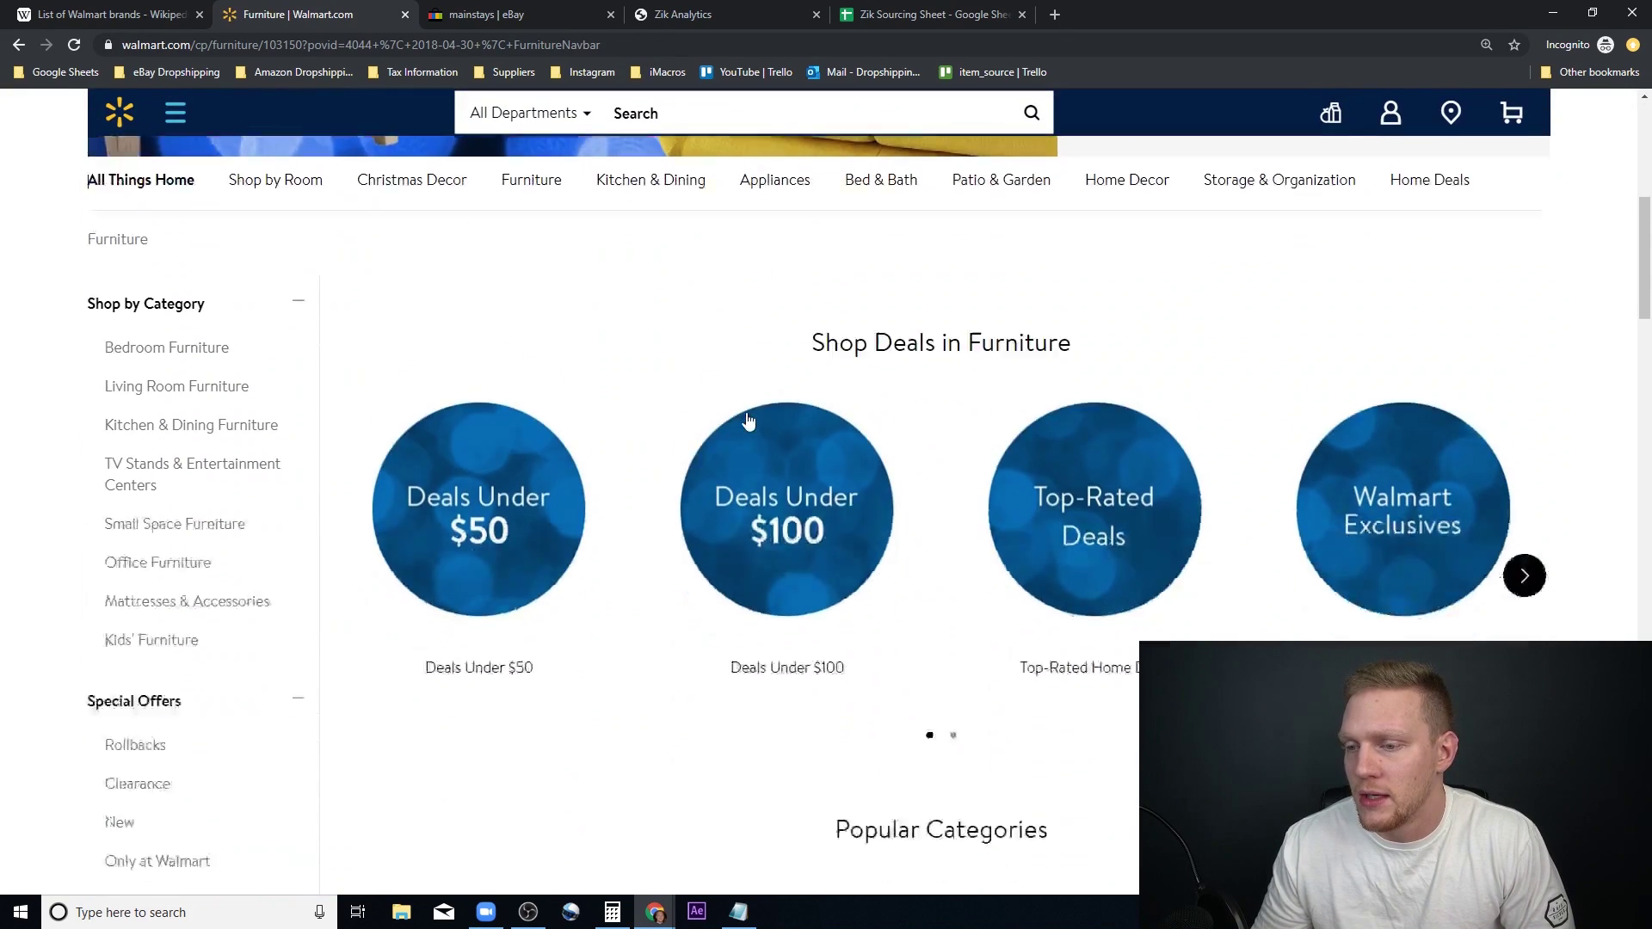
pyautogui.click(522, 302)
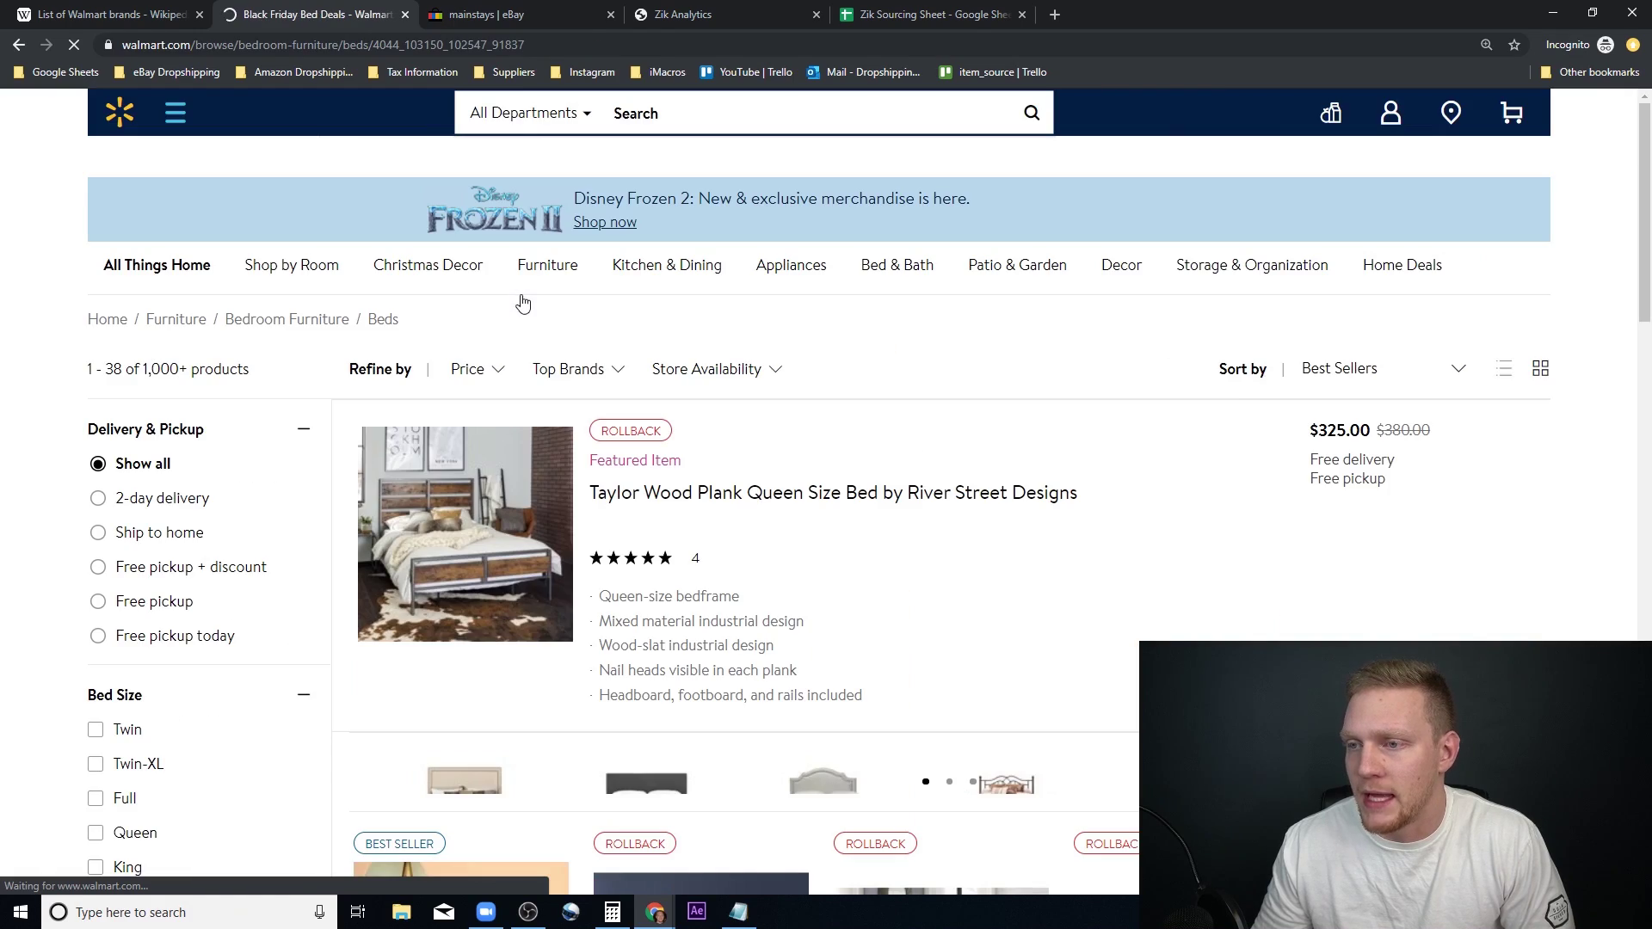
pyautogui.scroll(-10, 747, 479)
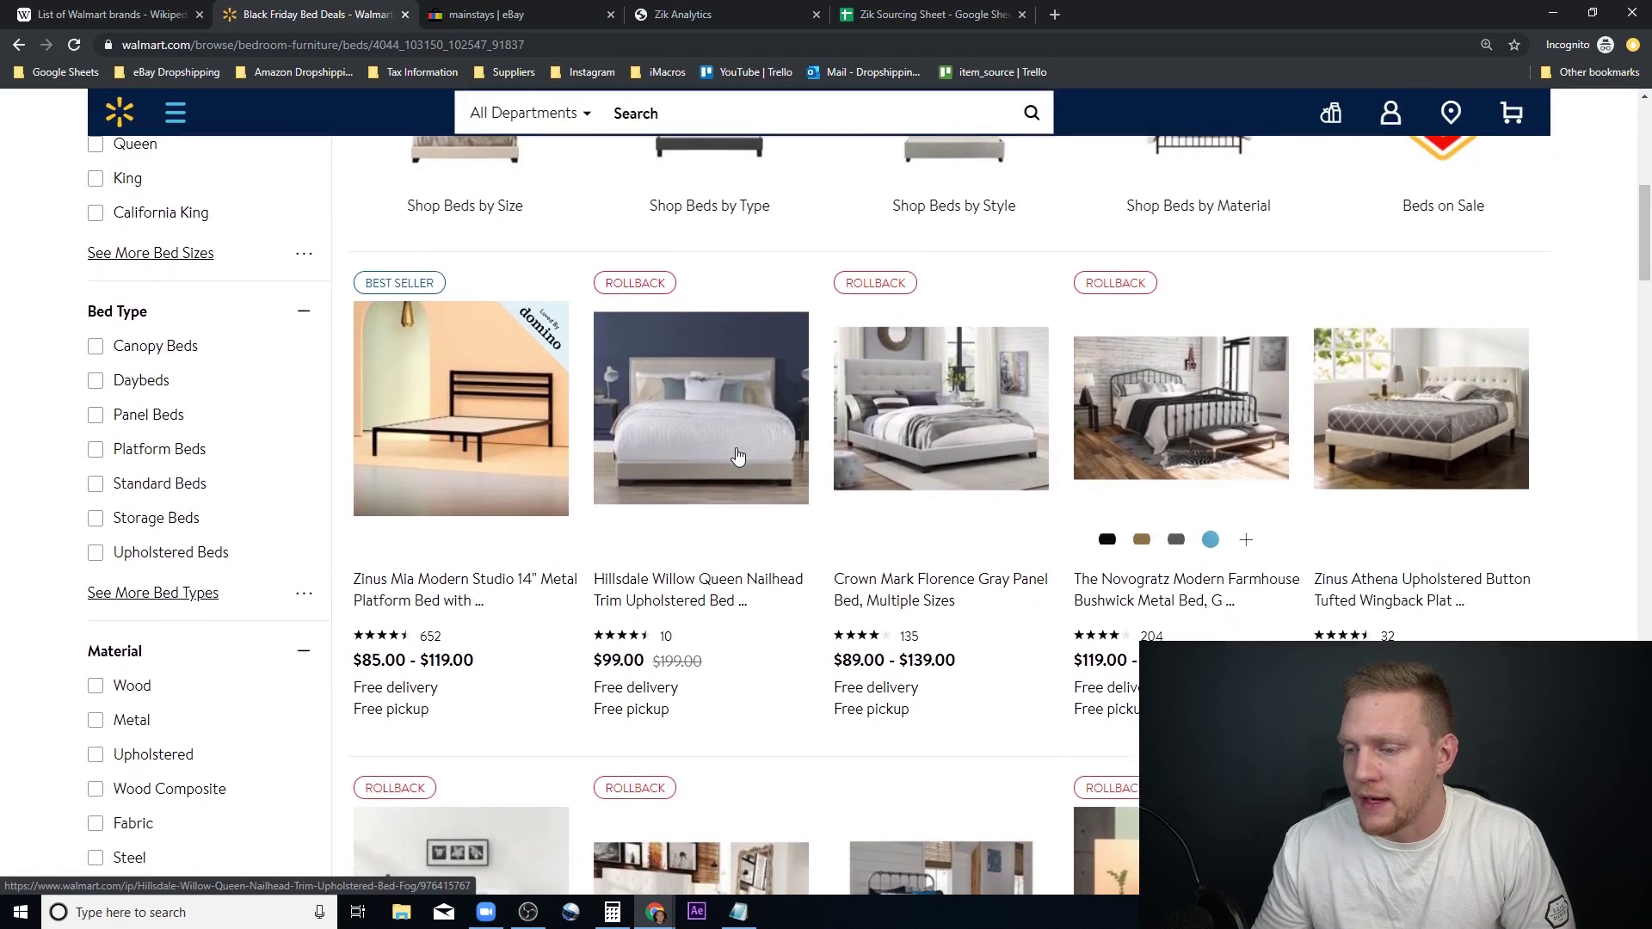
pyautogui.scroll(-4, 737, 452)
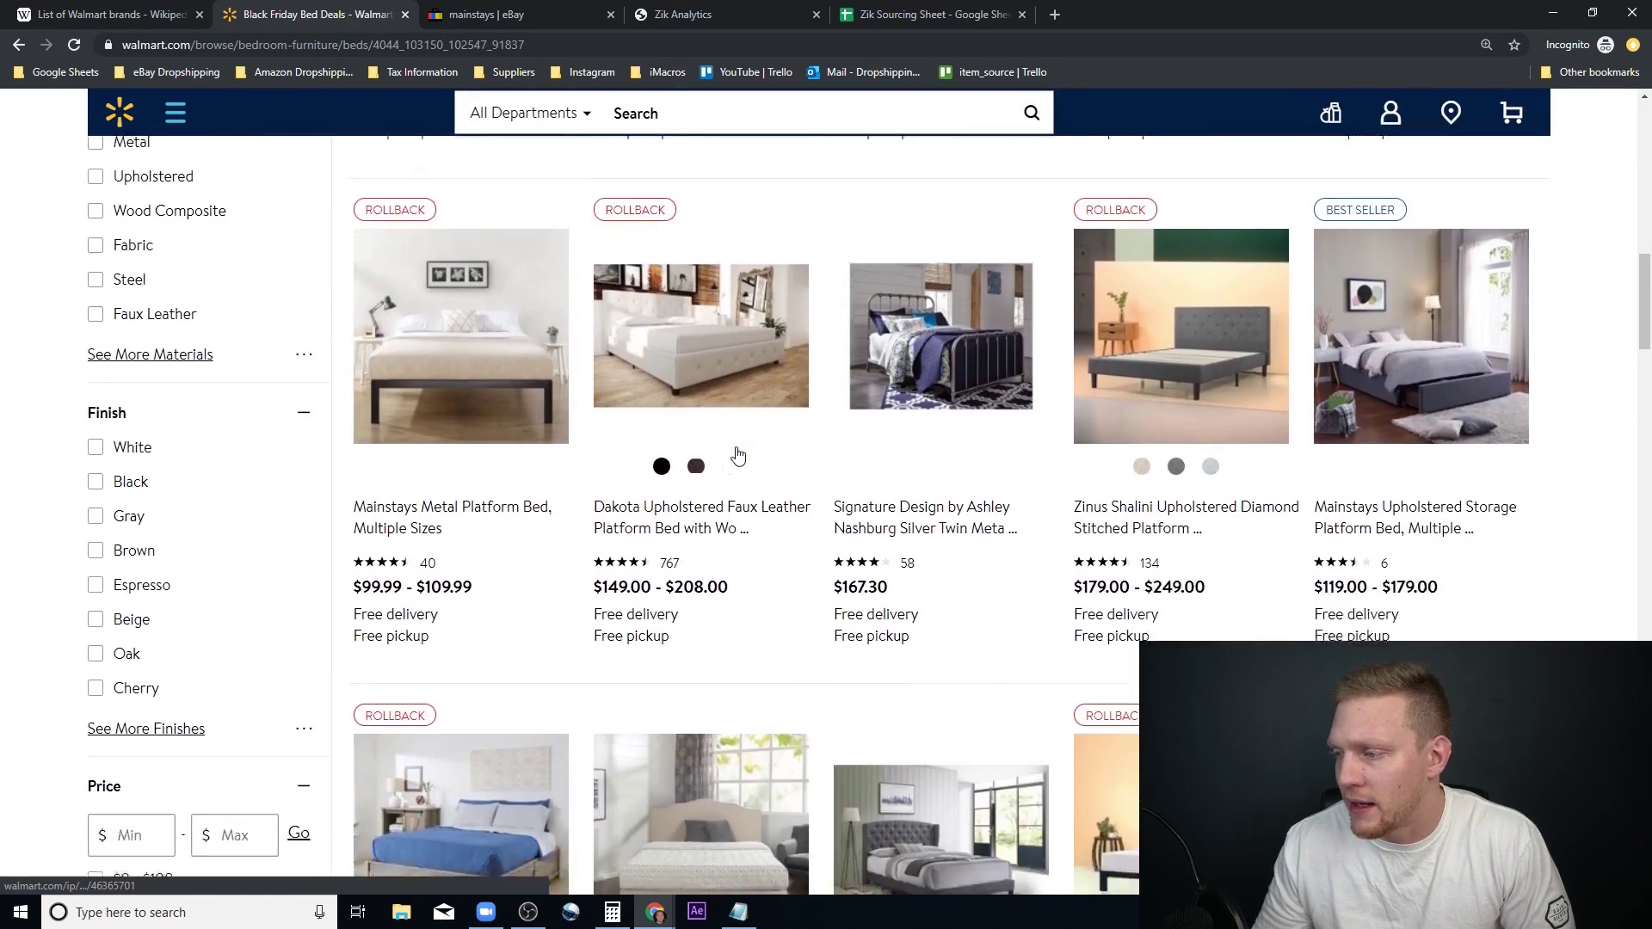
pyautogui.scroll(10, 738, 452)
pyautogui.click(654, 116)
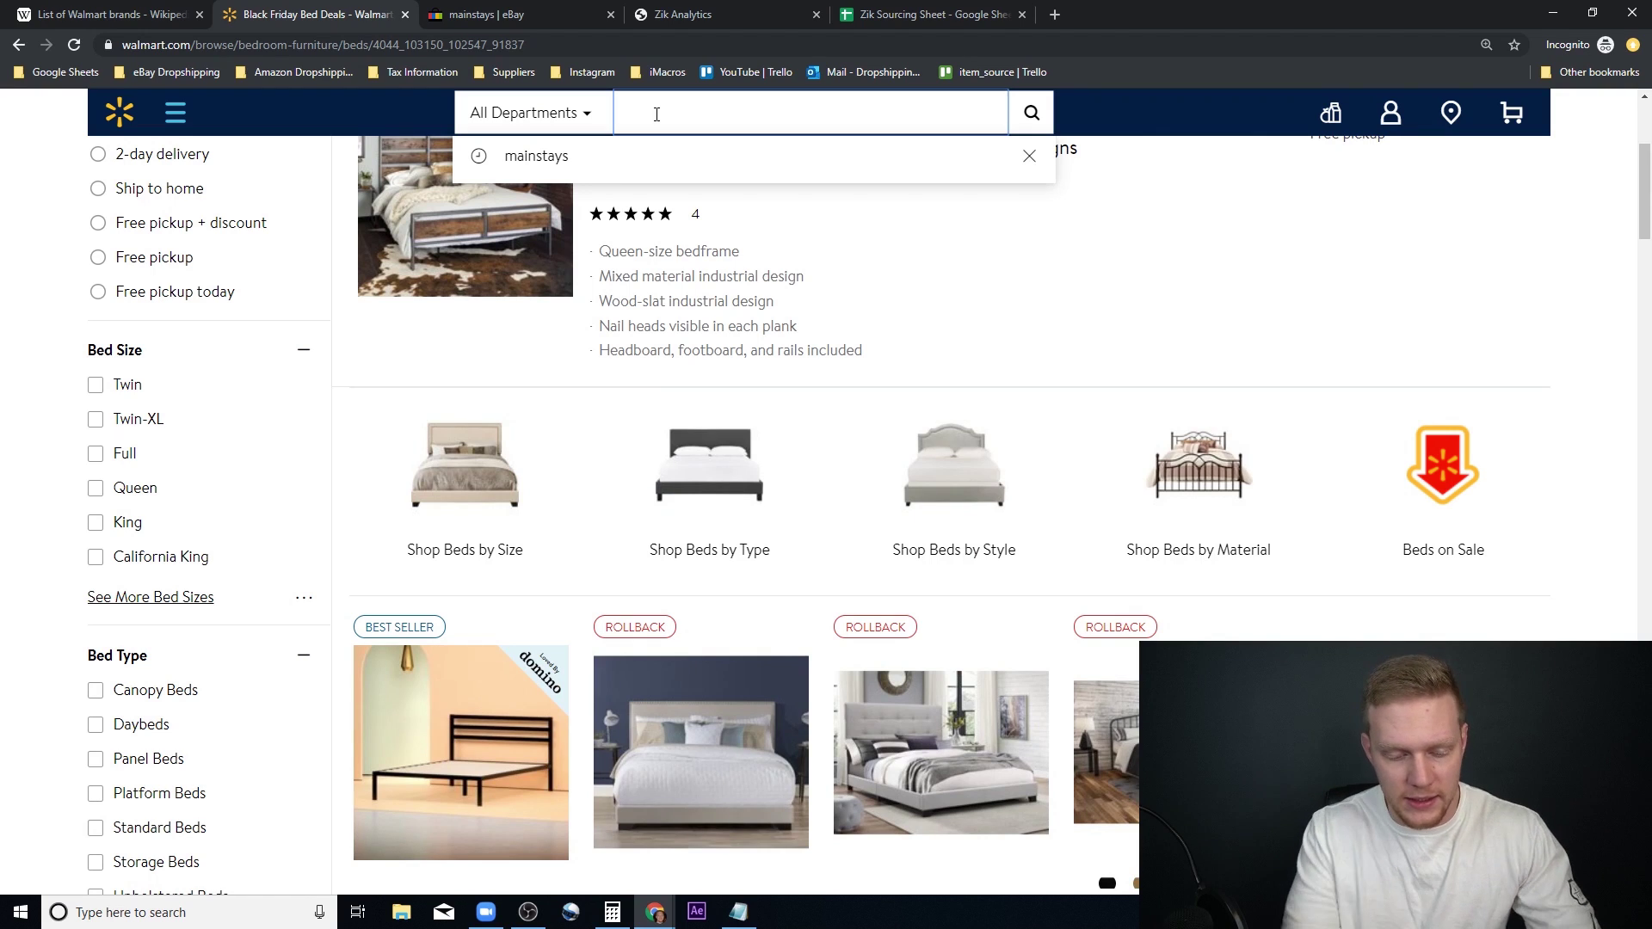
pyautogui.write('mainstyas')
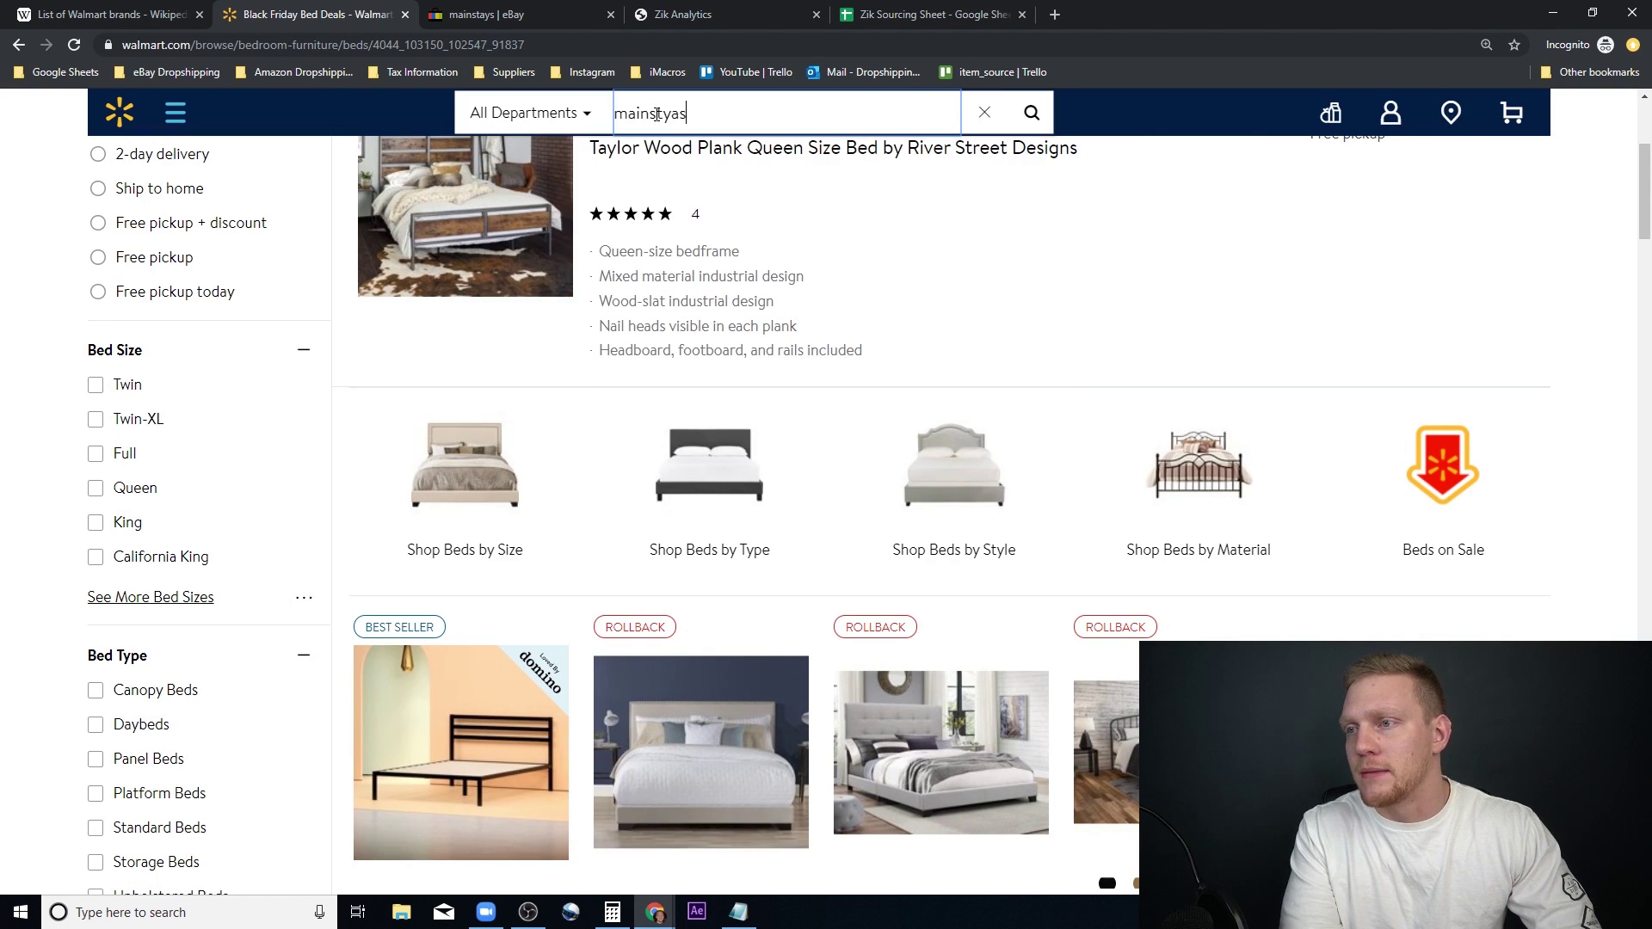
pyautogui.press('BackSpace')
pyautogui.press('BackSpace')
pyautogui.press('BackSpace')
pyautogui.press('BackSpace')
pyautogui.press('BackSpace')
pyautogui.press('BackSpace')
pyautogui.press('BackSpace')
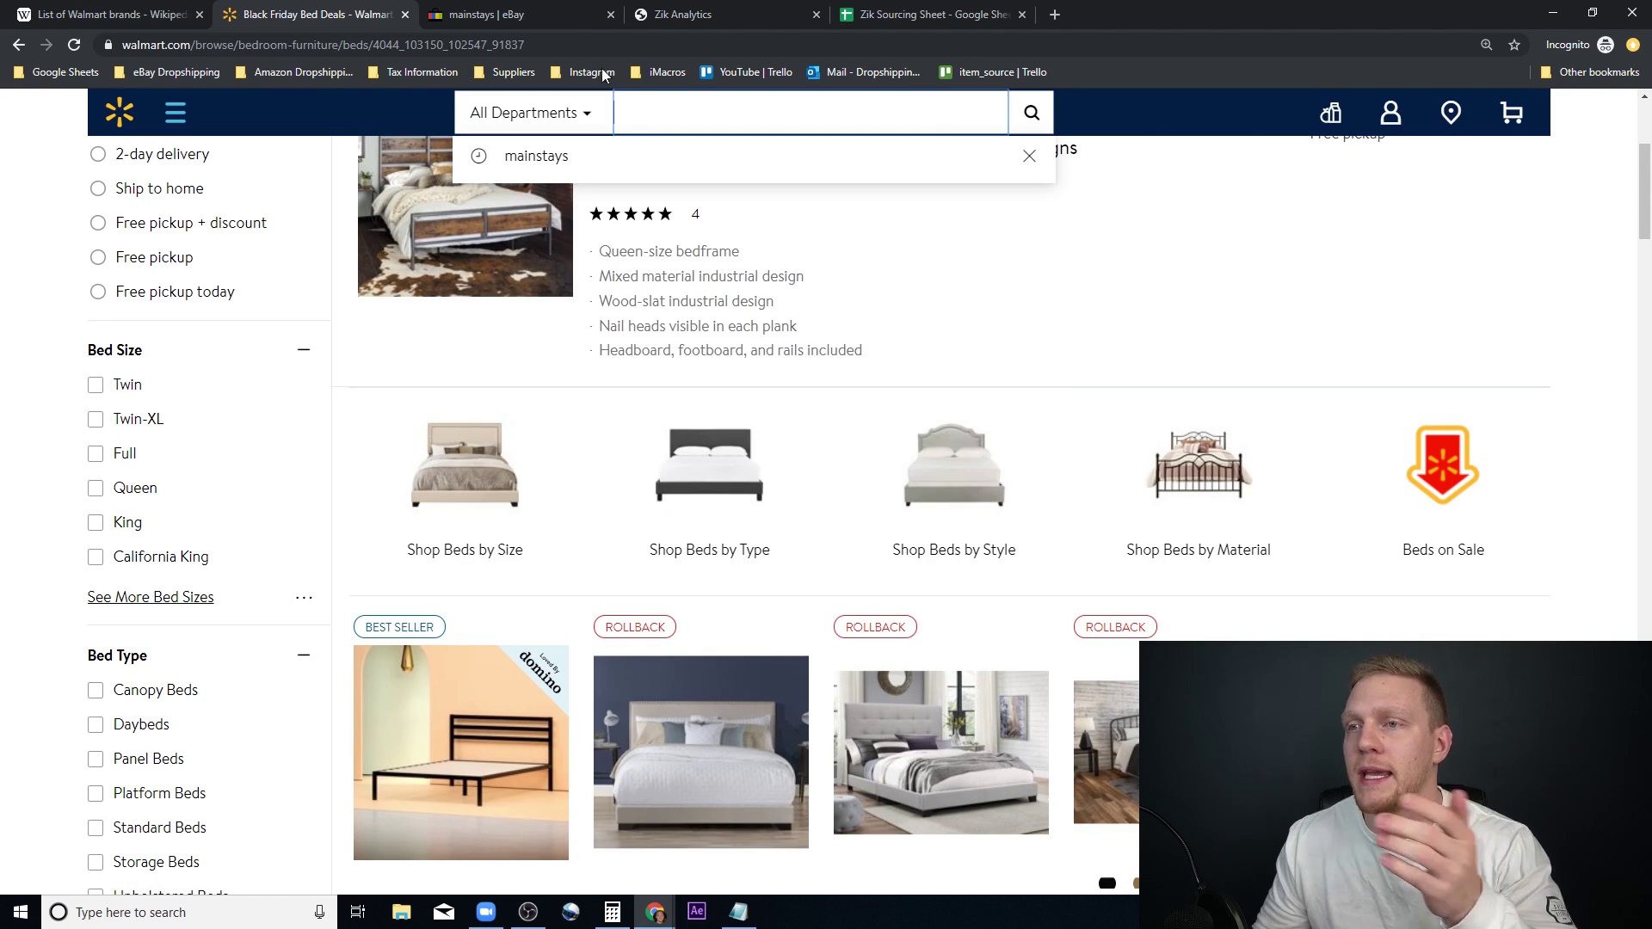
# Step: Close the Walmart page and examine the eBay results for "mainstays", checking the products, prices and sold counts of the listings
pyautogui.click(405, 15)
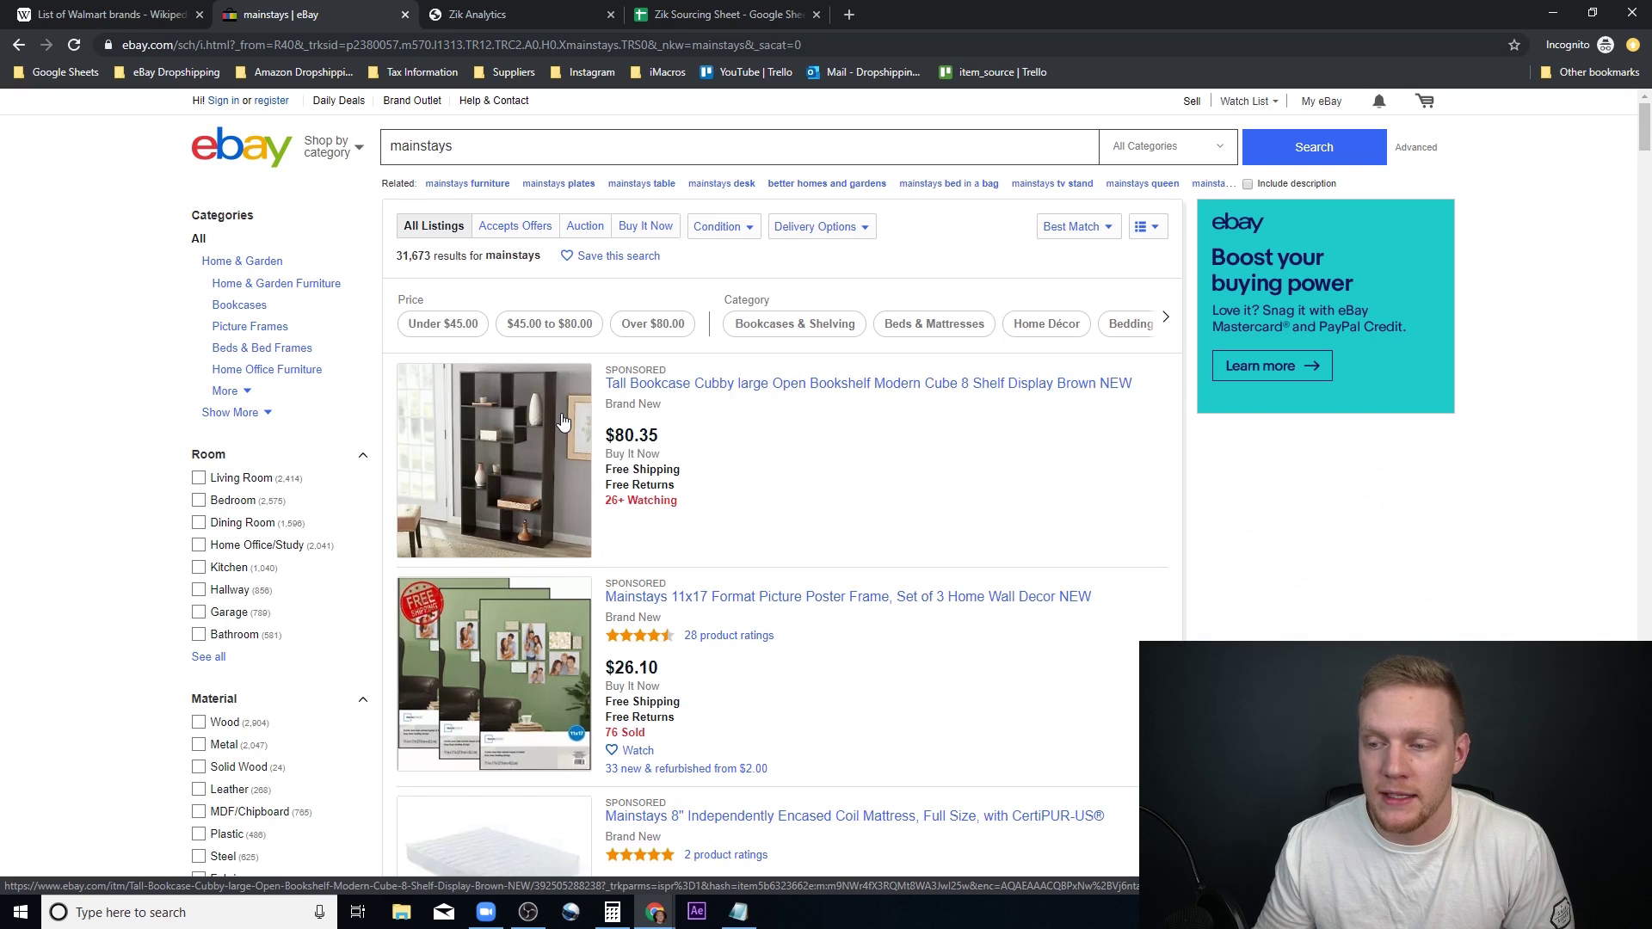
pyautogui.scroll(-5, 555, 444)
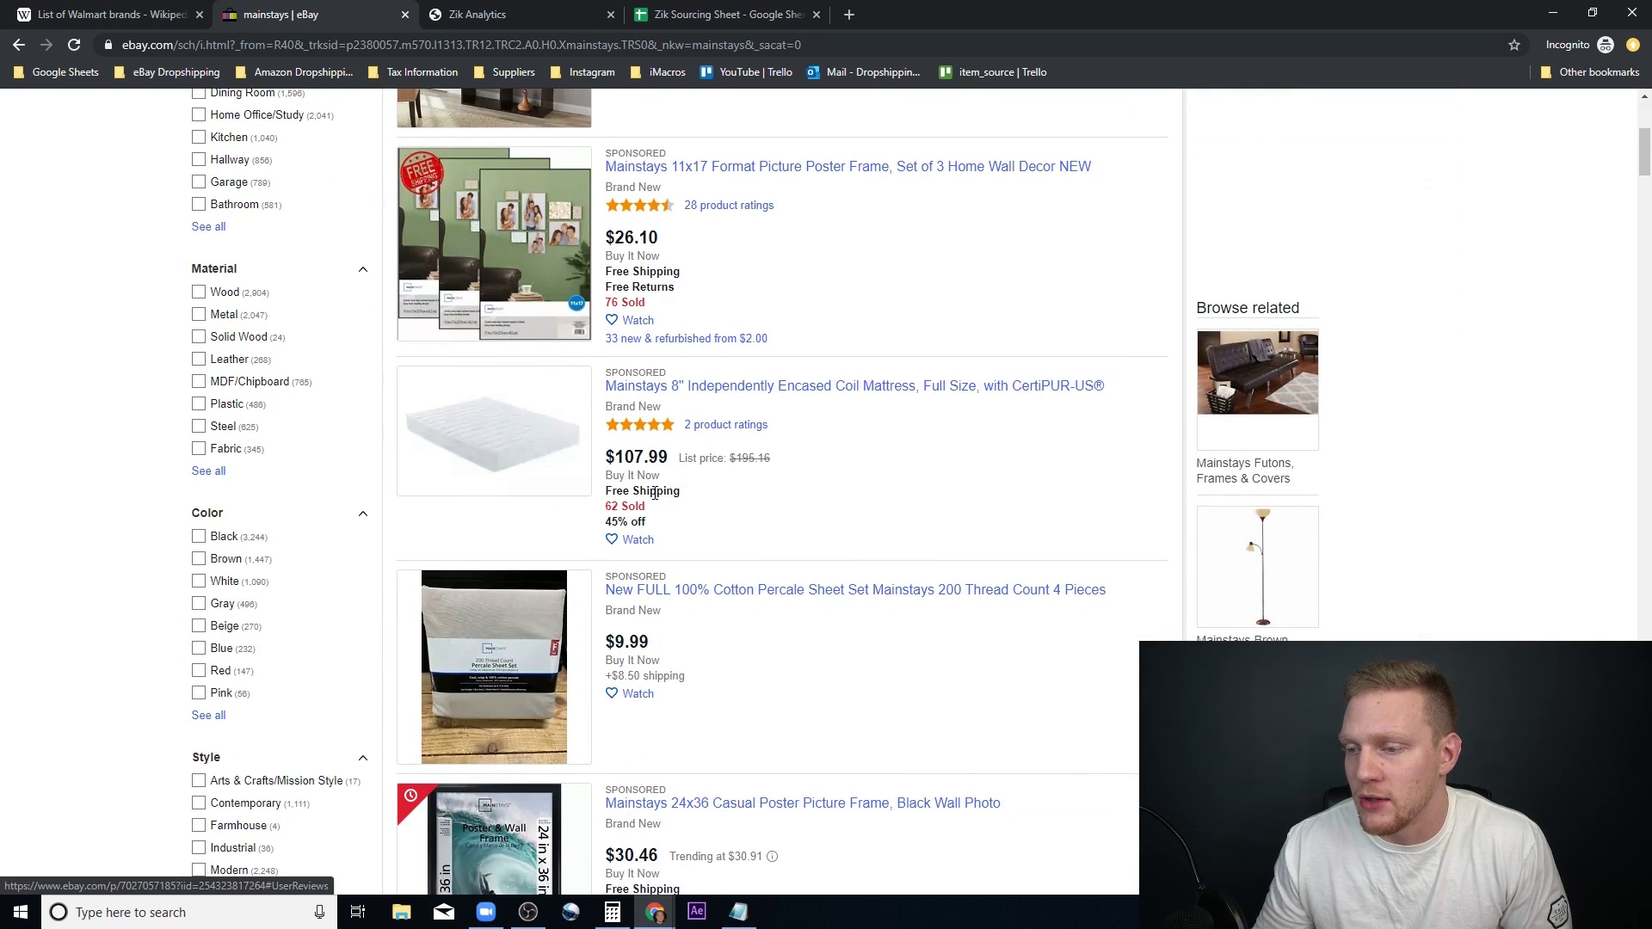
pyautogui.scroll(5, 533, 272)
pyautogui.scroll(-3, 540, 296)
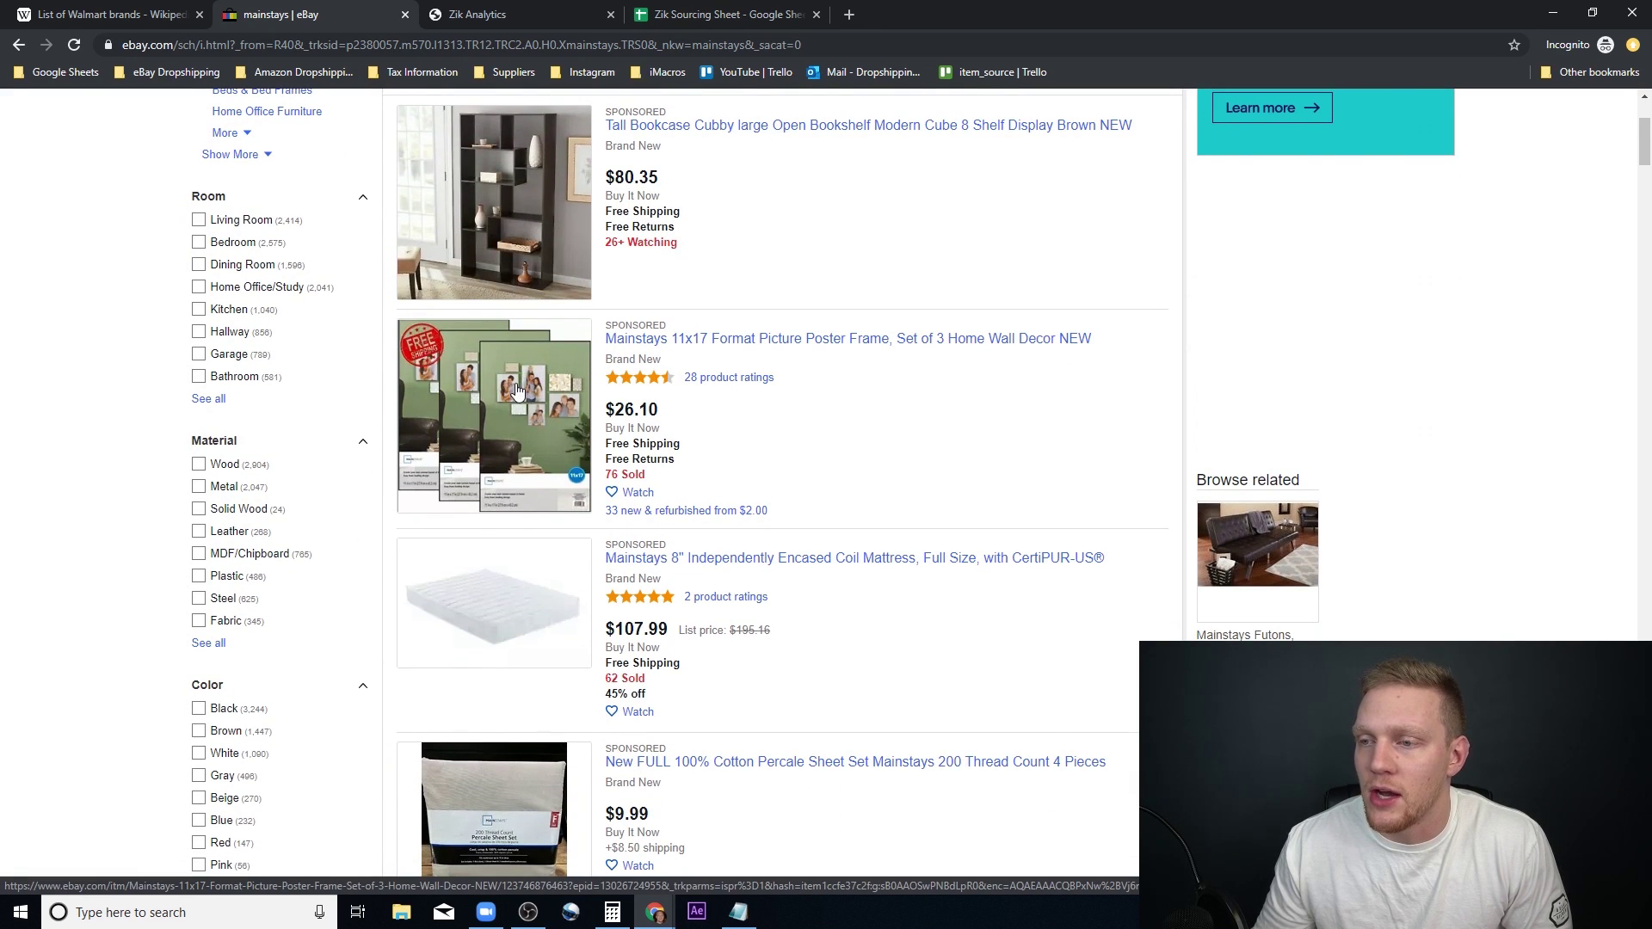
pyautogui.scroll(-4, 570, 441)
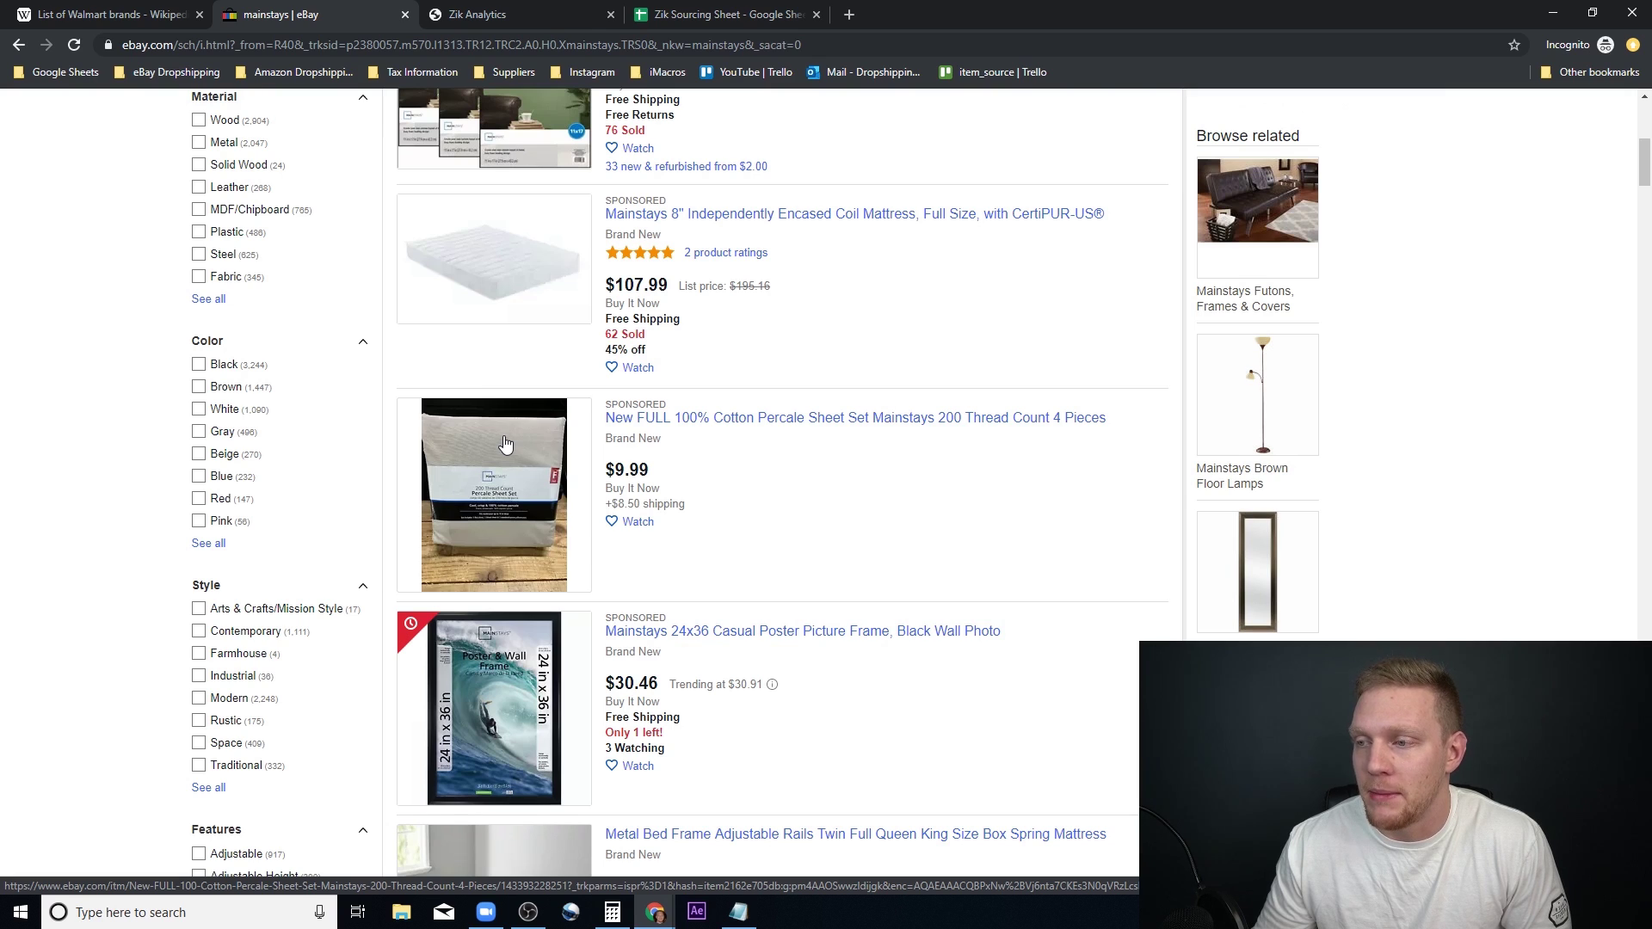
pyautogui.scroll(-1, 506, 443)
pyautogui.scroll(-1, 508, 443)
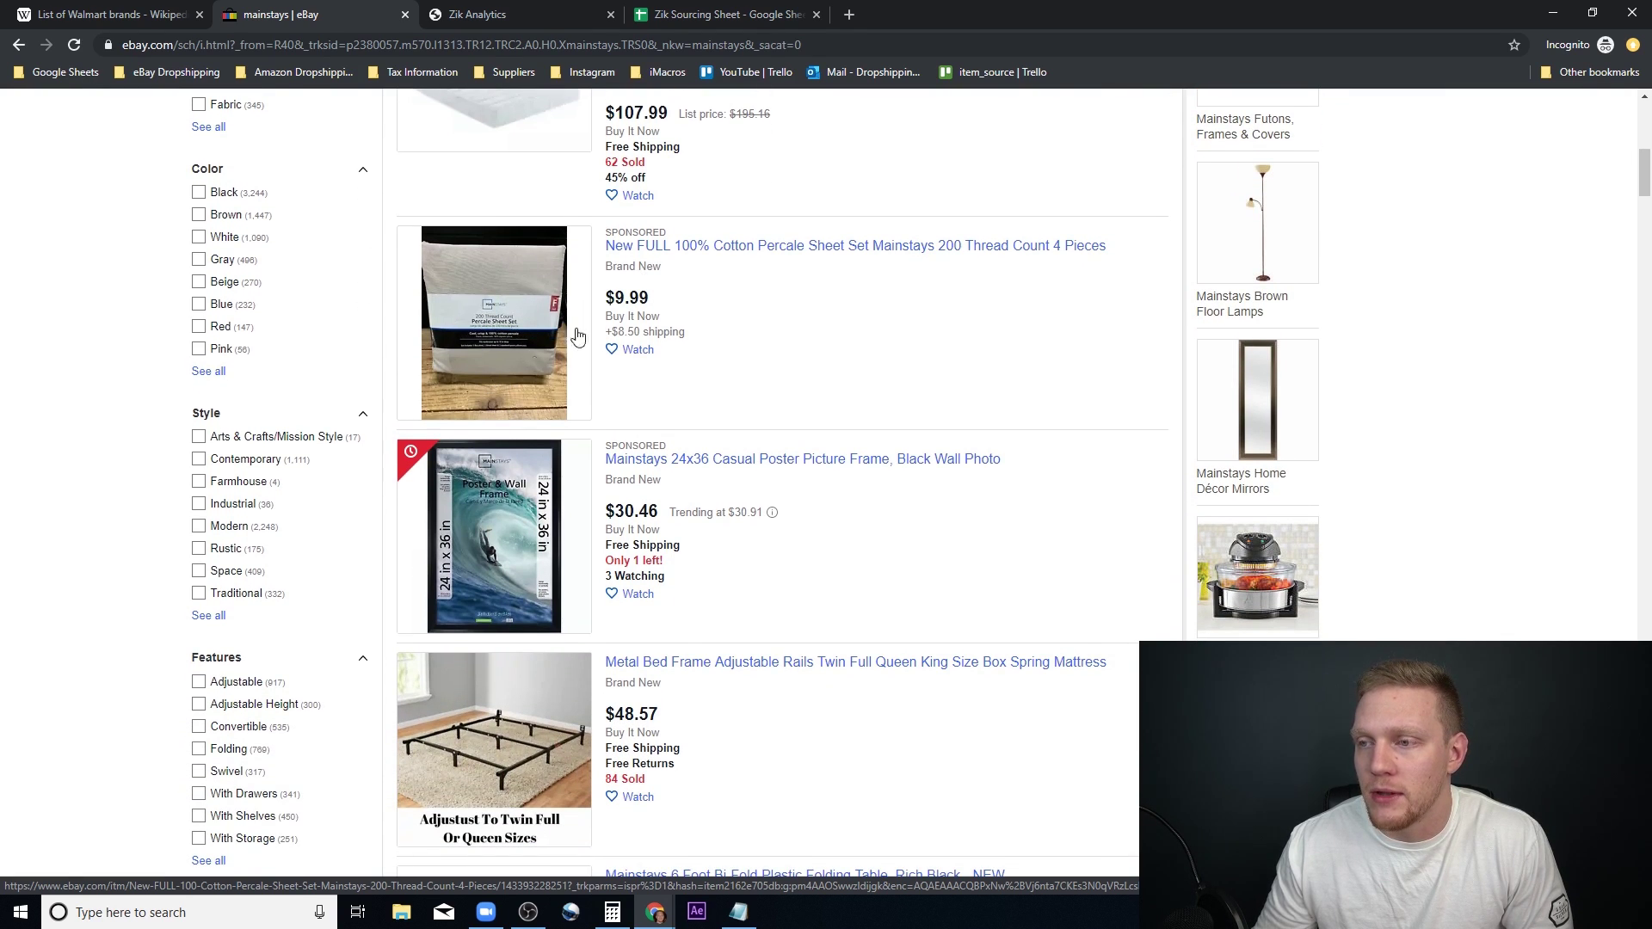
pyautogui.scroll(-1, 612, 331)
pyautogui.scroll(-3, 612, 332)
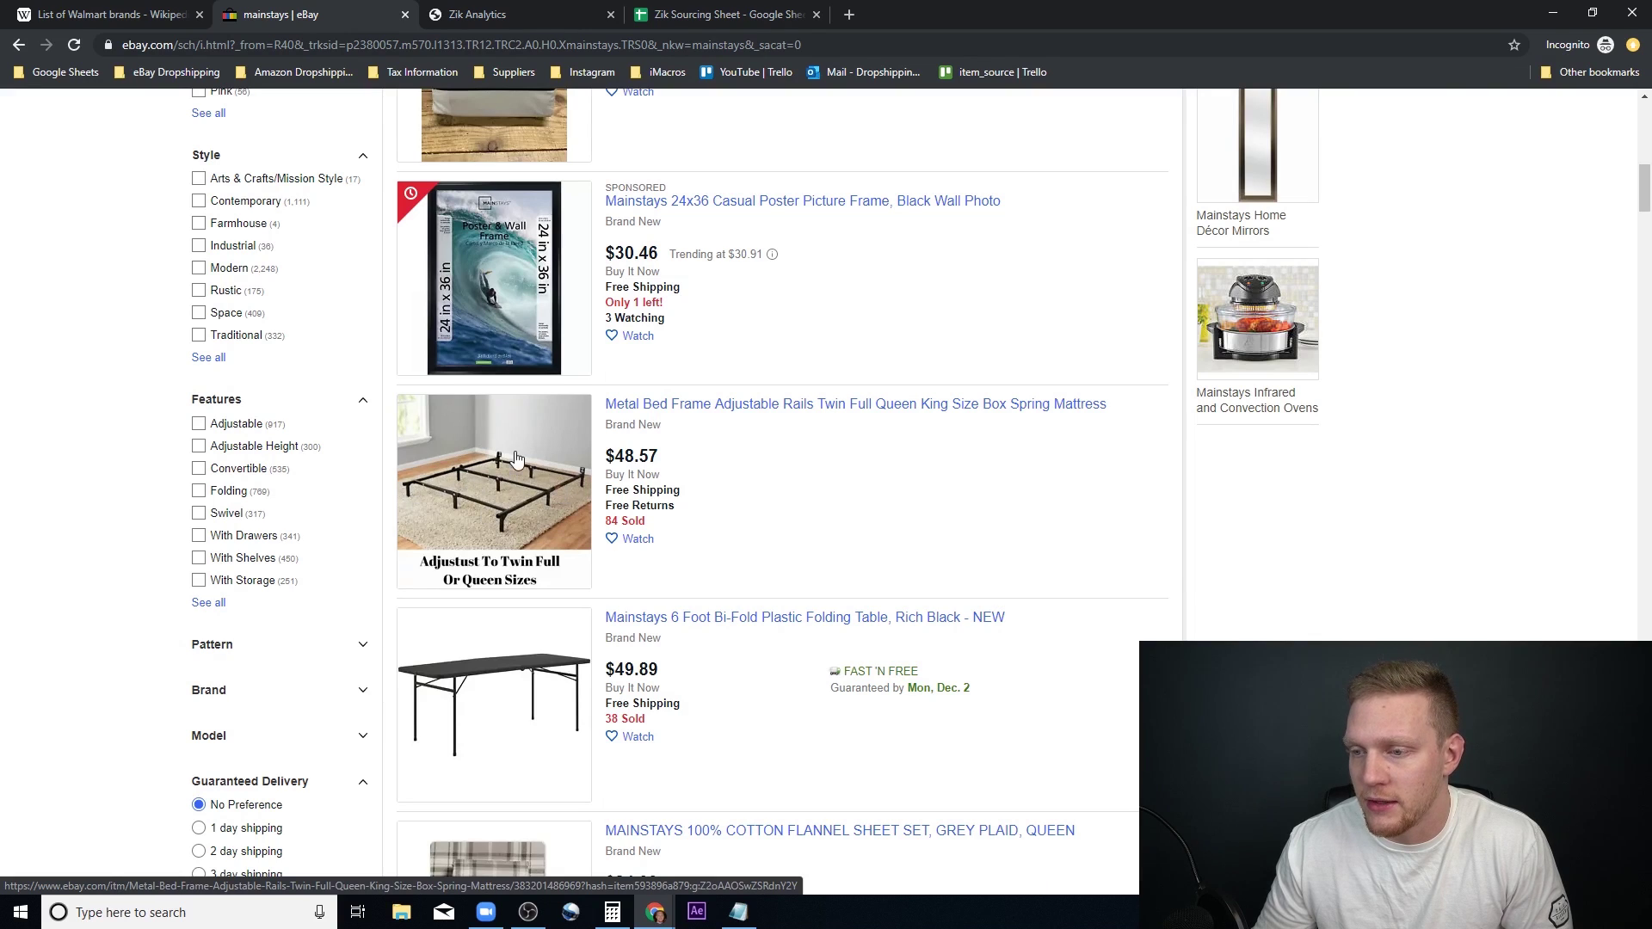
pyautogui.scroll(-1, 529, 297)
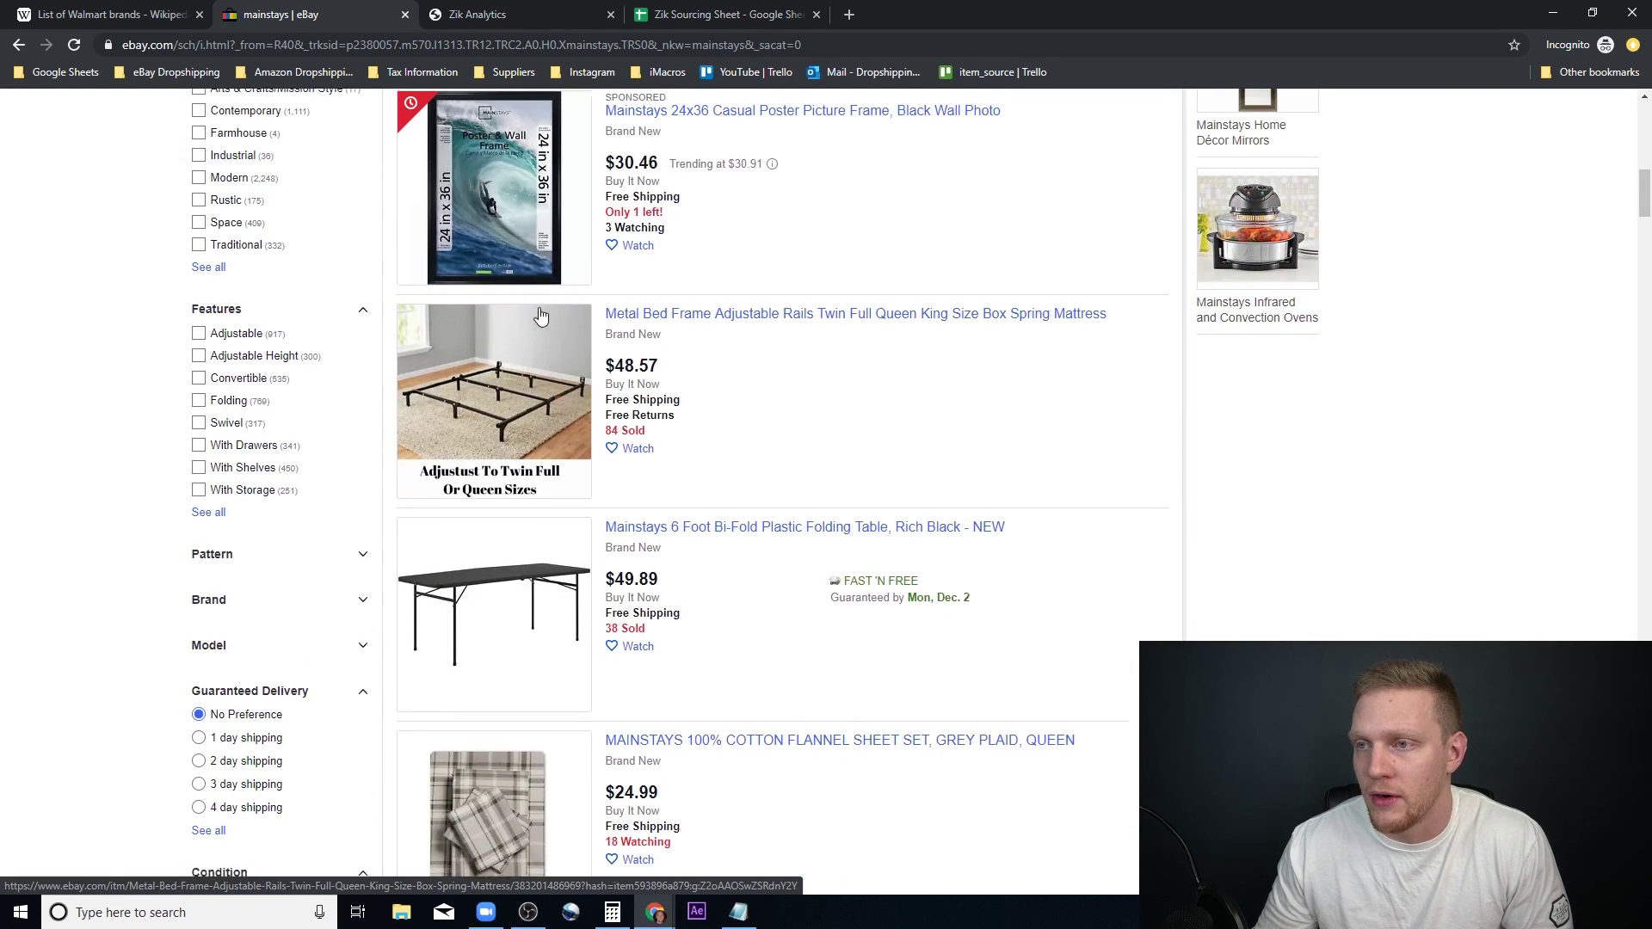
pyautogui.scroll(-3, 482, 421)
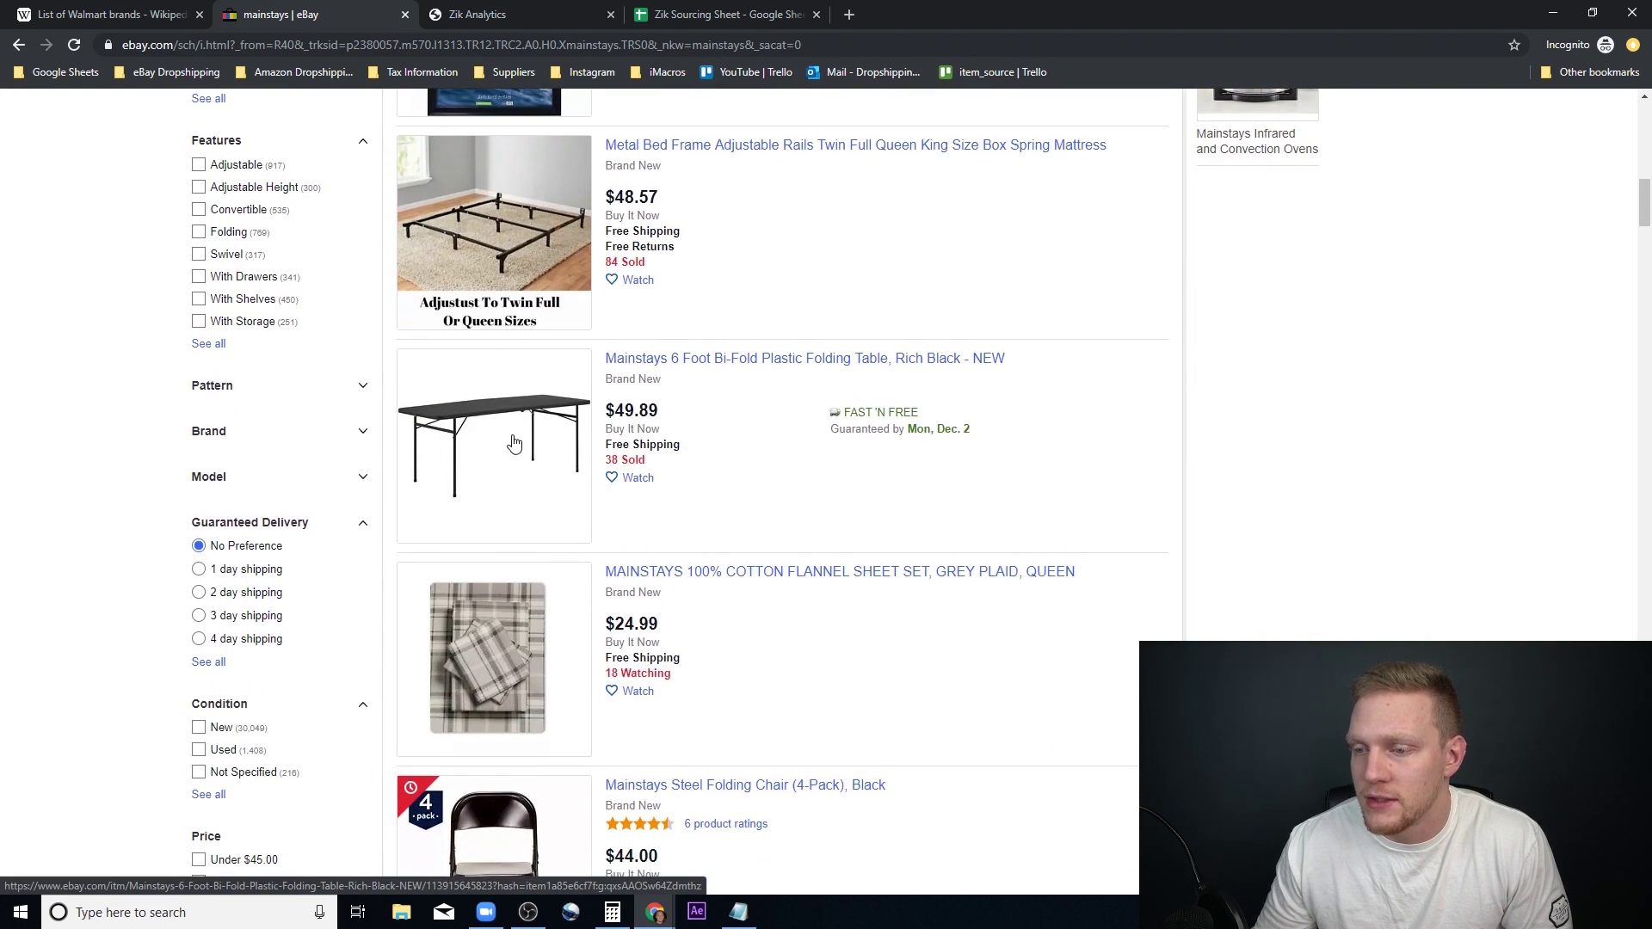
pyautogui.scroll(-3, 645, 511)
pyautogui.scroll(-8, 560, 436)
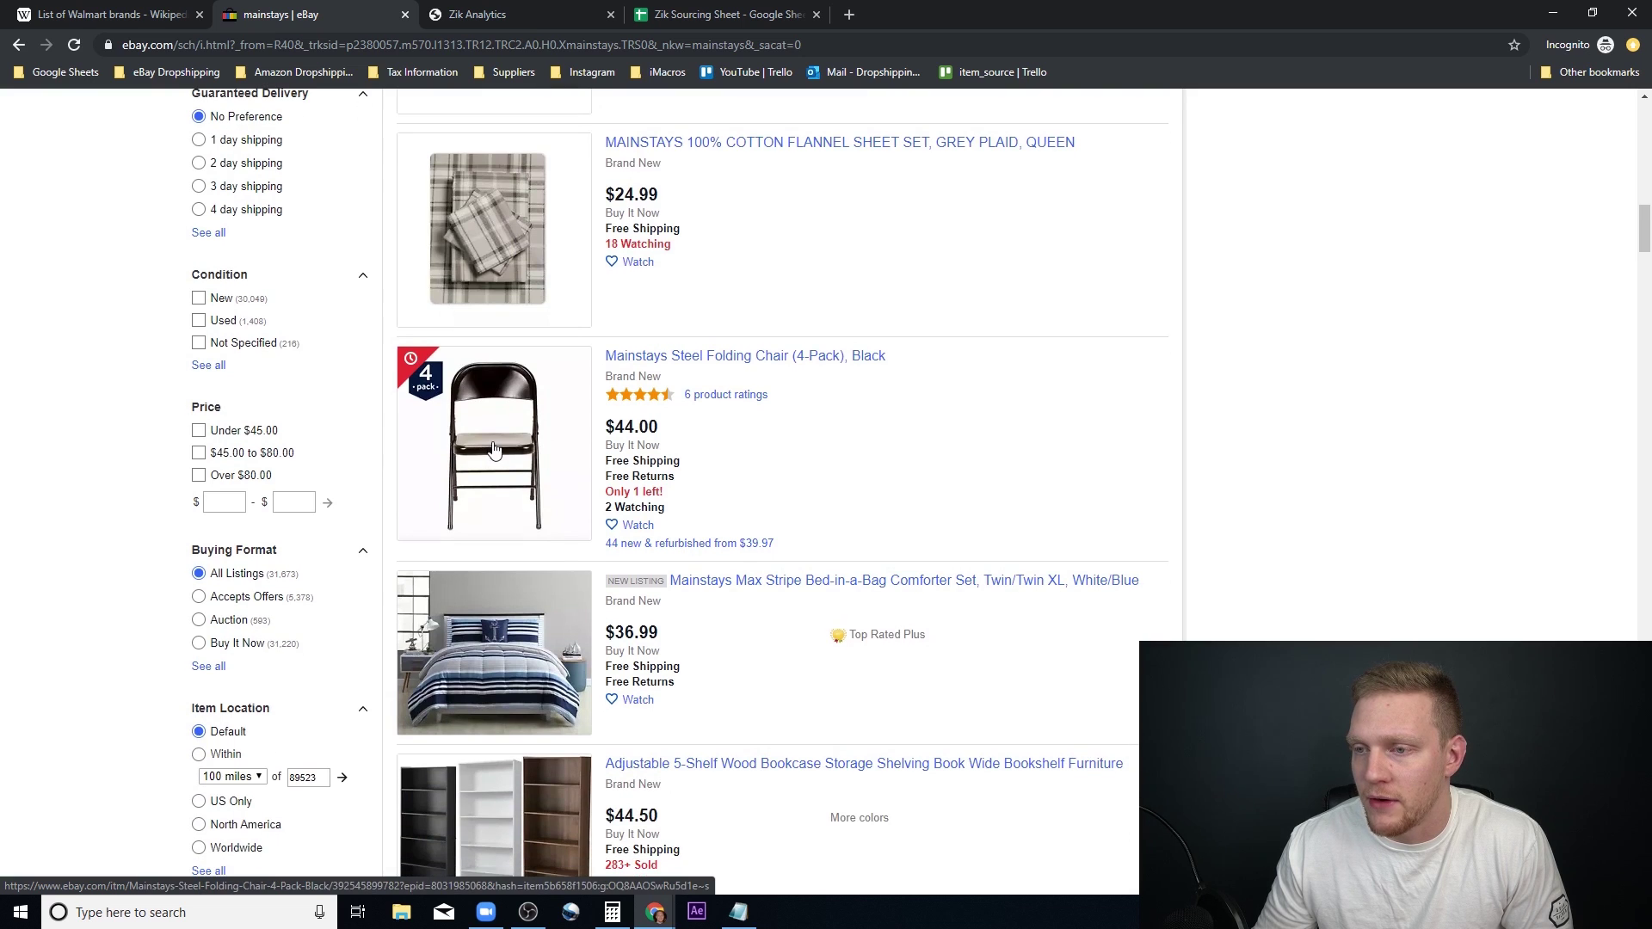
pyautogui.scroll(-9, 540, 449)
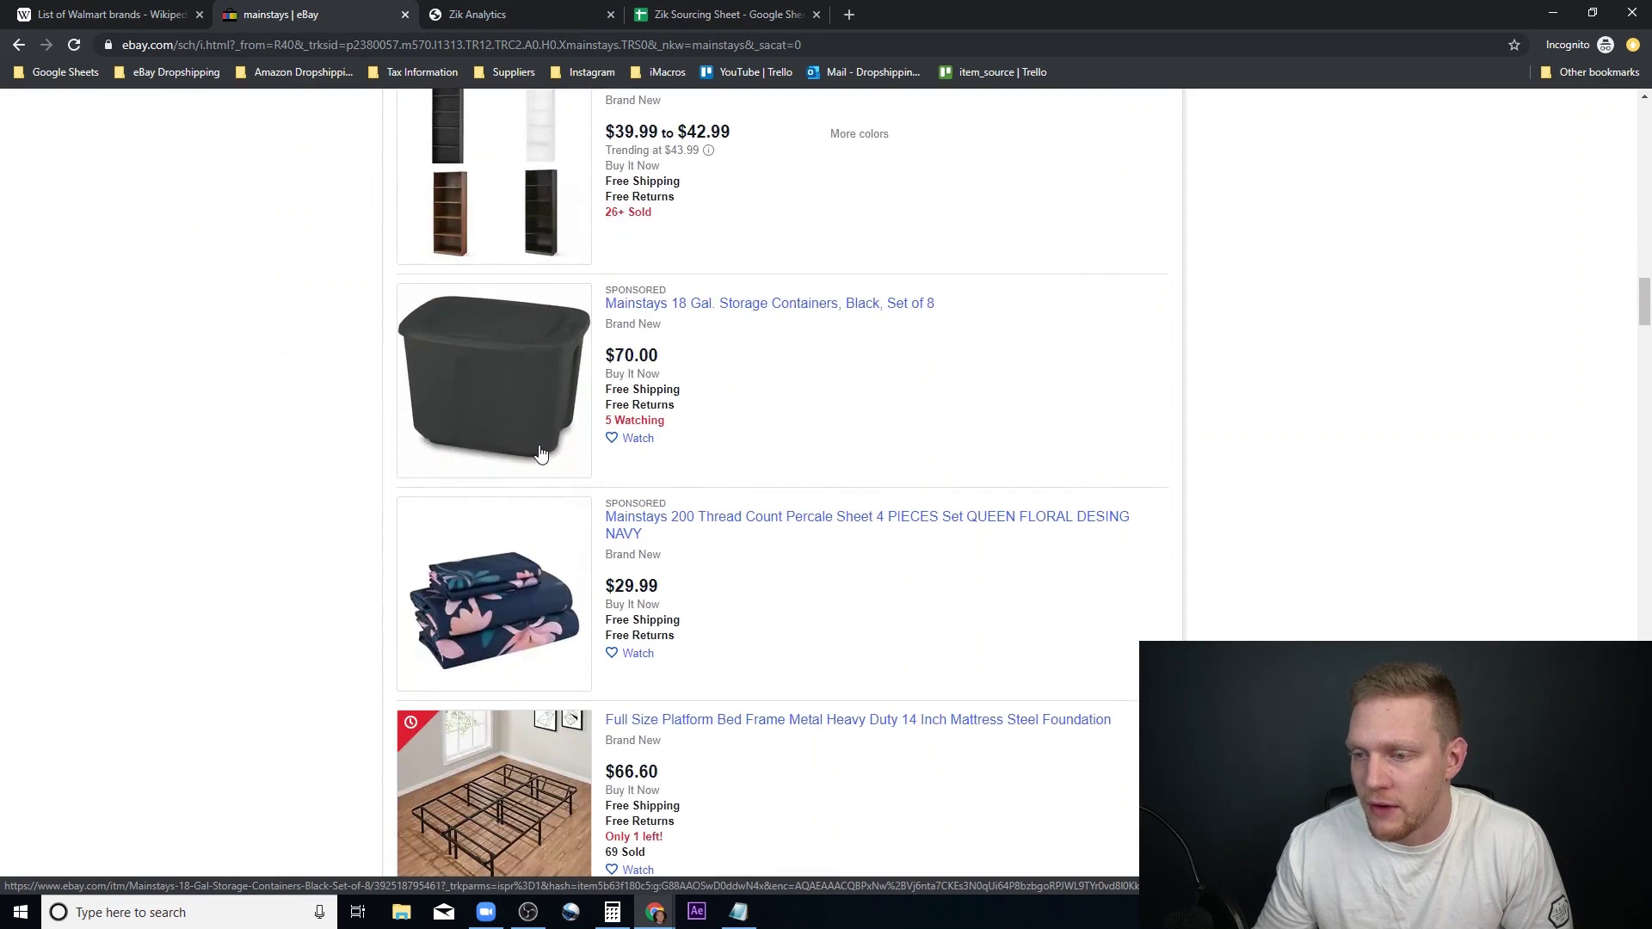
pyautogui.scroll(2, 539, 449)
pyautogui.scroll(-8, 544, 445)
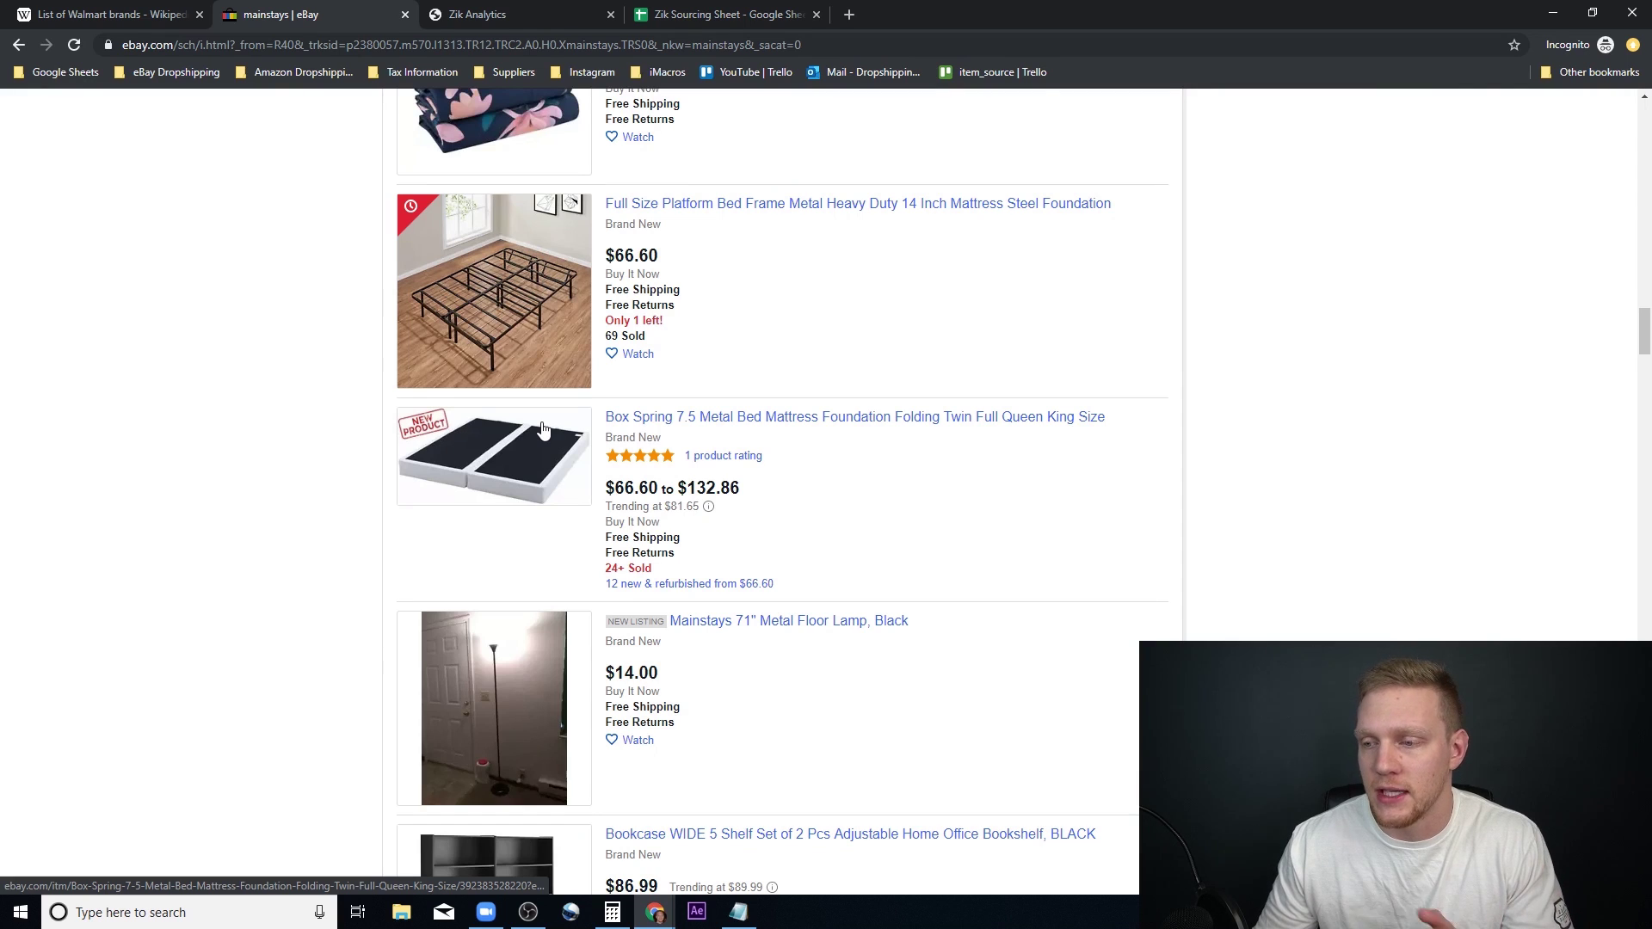
pyautogui.scroll(-2, 543, 431)
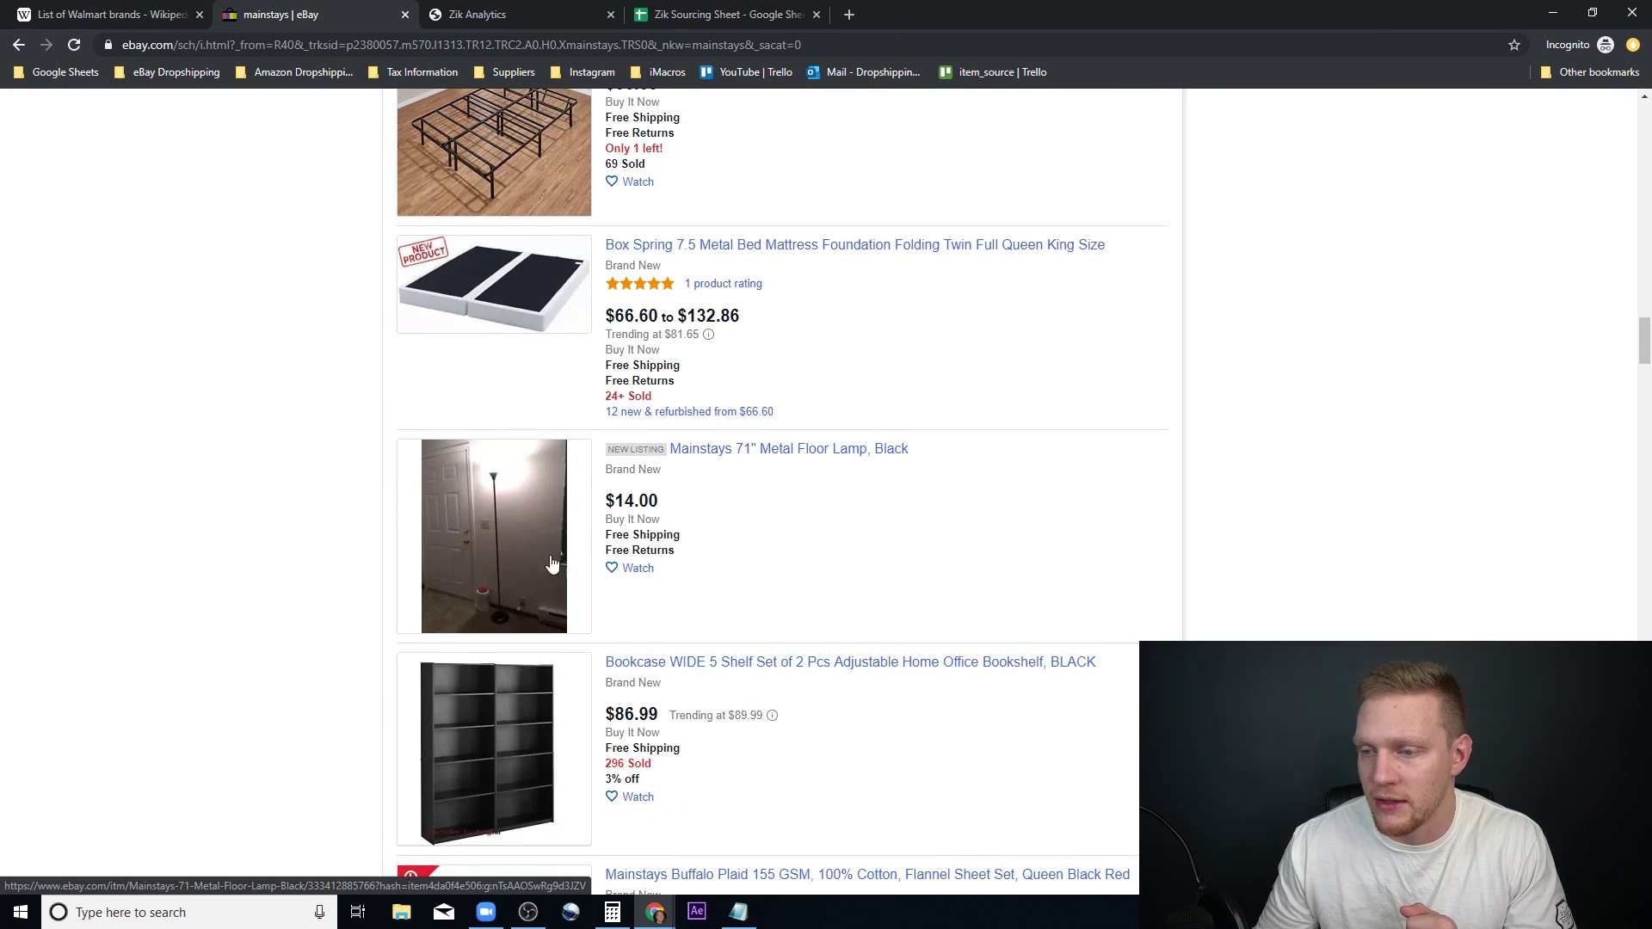
# Step: Go back through the eBay "mainstays" results and examine the sold and watcher counts, including the sponsored Tall Bookcase listing
pyautogui.scroll(15, 509, 522)
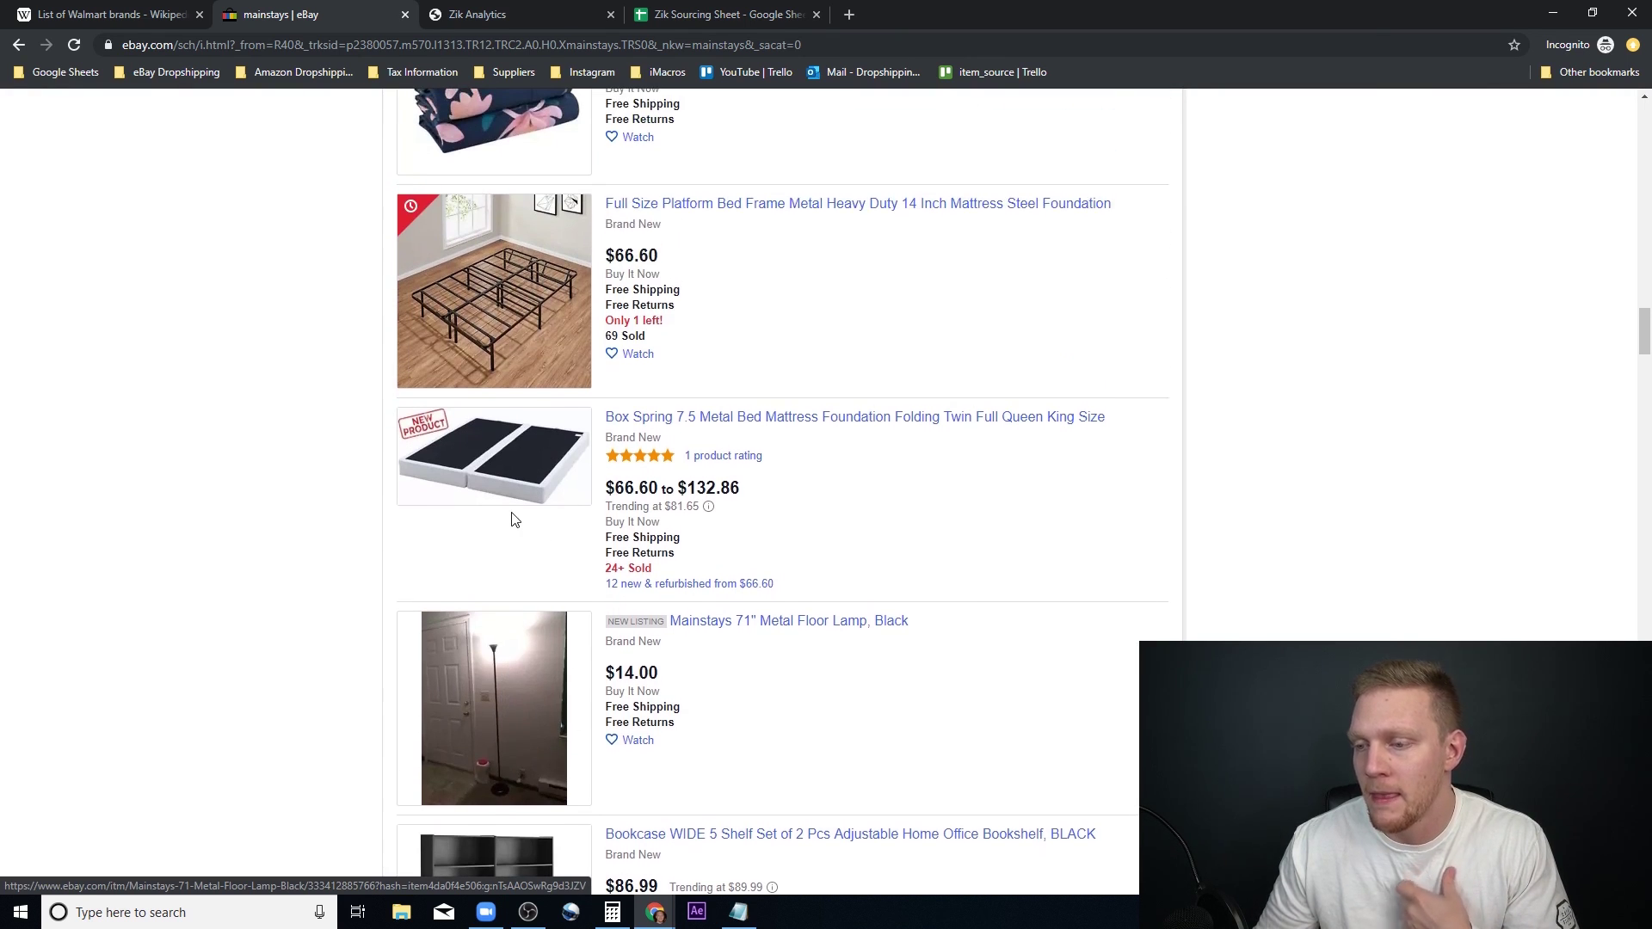
pyautogui.scroll(13, 568, 493)
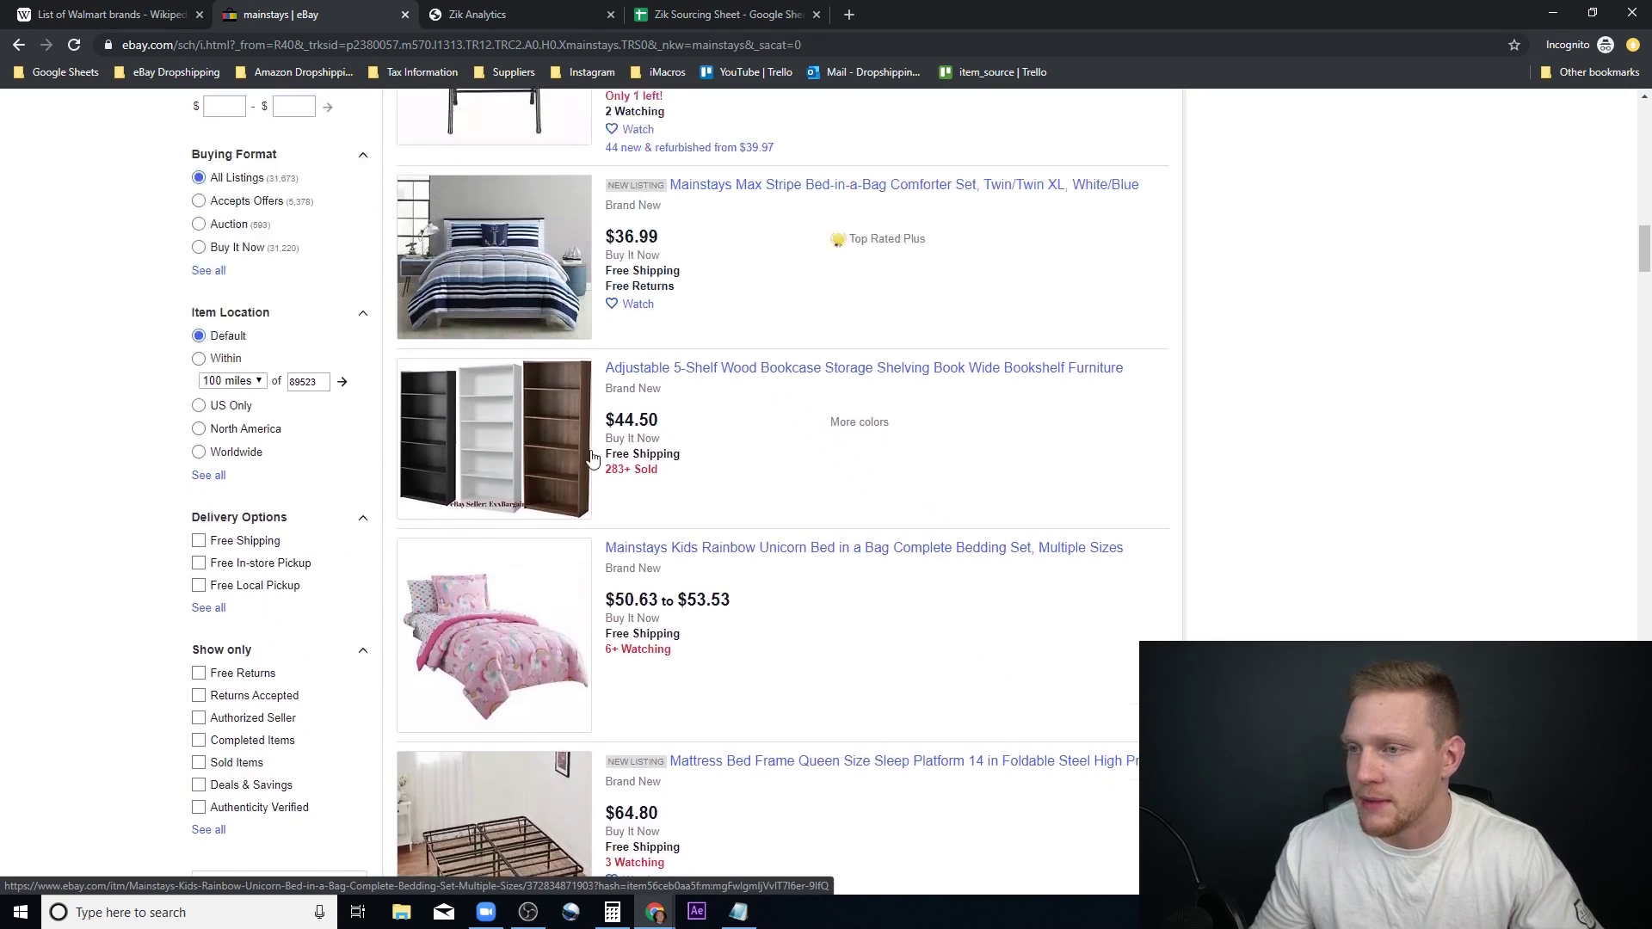
pyautogui.scroll(4, 714, 447)
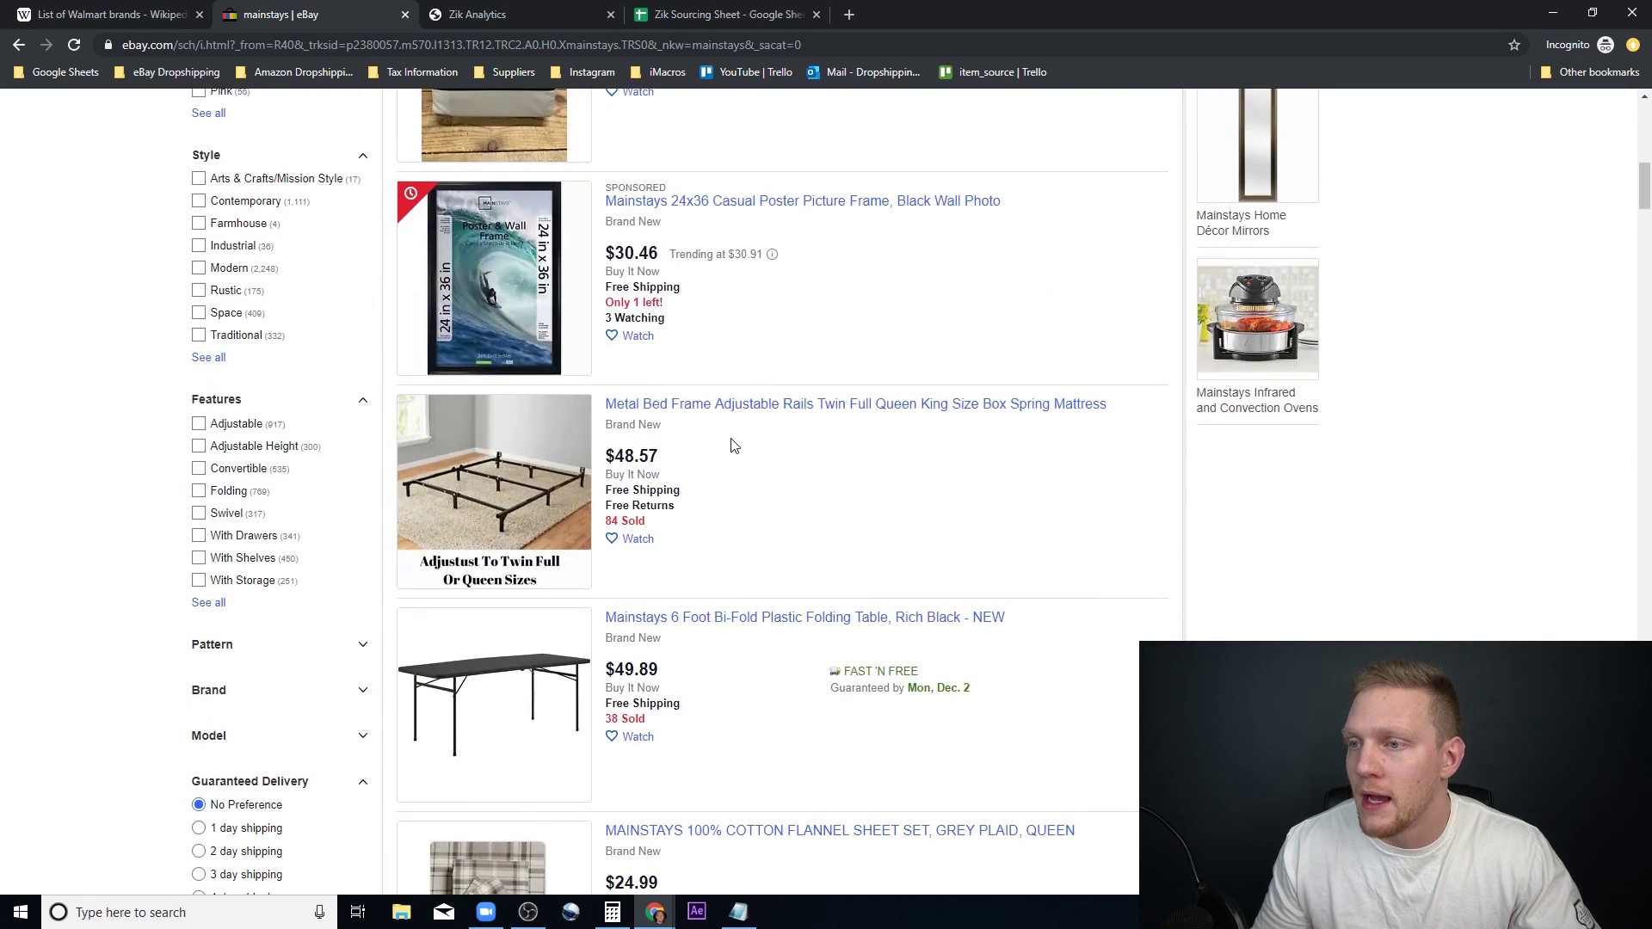
pyautogui.scroll(11, 762, 436)
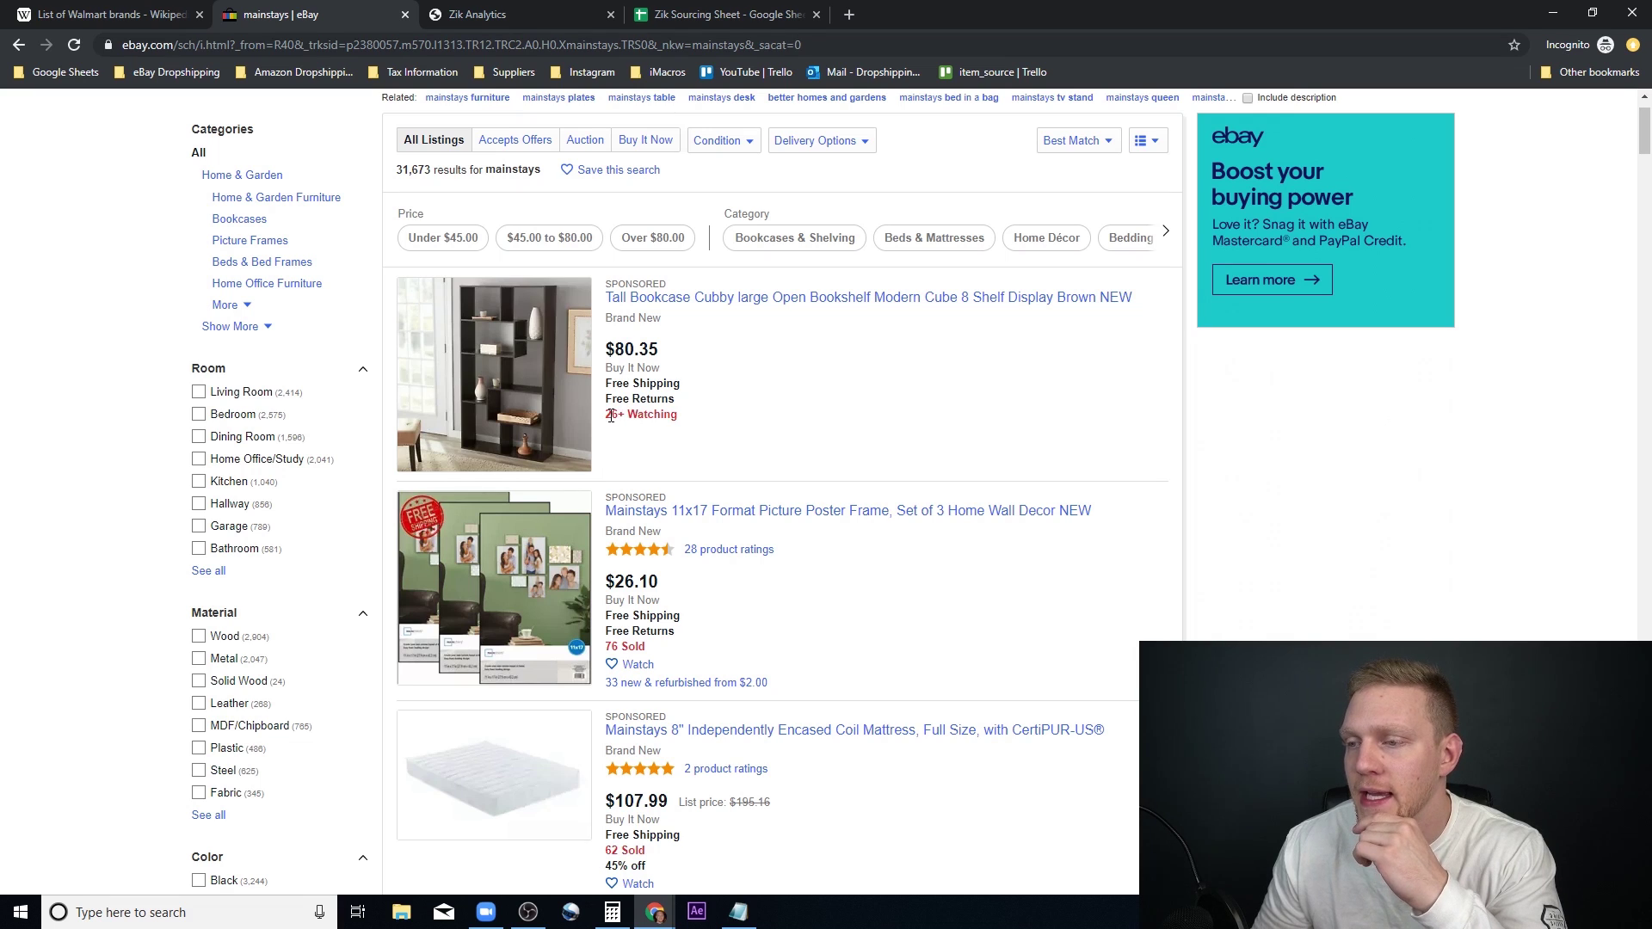
pyautogui.moveTo(636, 415); pyautogui.dragTo(677, 420)
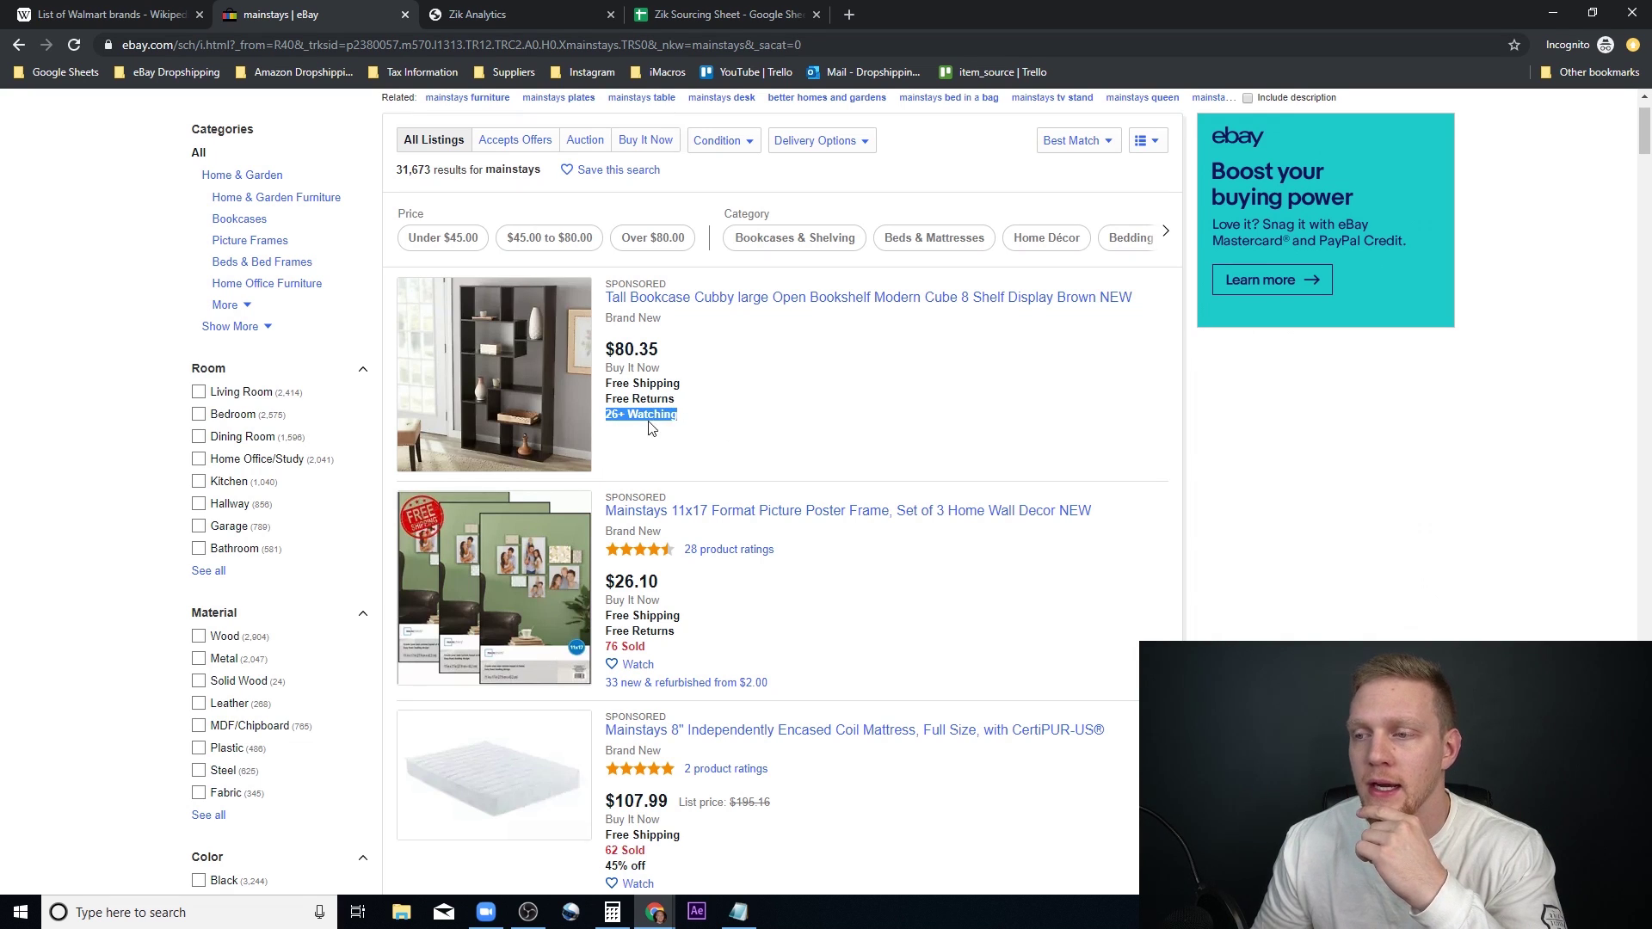
pyautogui.scroll(-2, 652, 430)
pyautogui.scroll(-3, 647, 472)
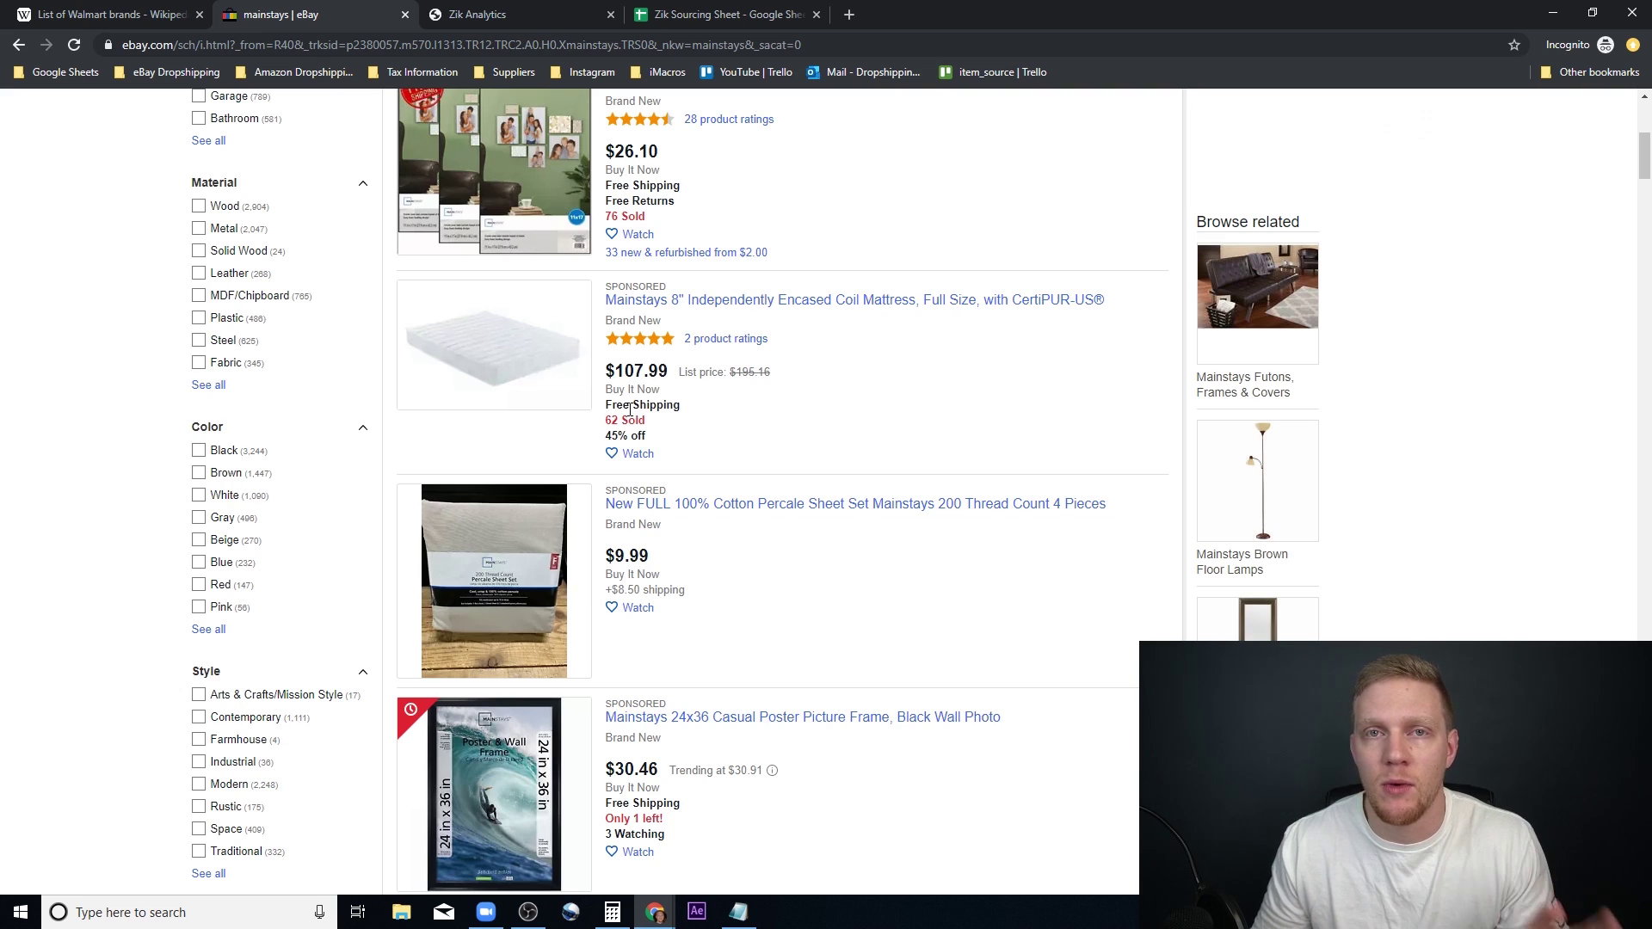
# Step: View the Mainstays 200 Thread Count Percale Sheet Set listing in a new tab, check its sales and seller details, and close it
pyautogui.rightClick(658, 514)
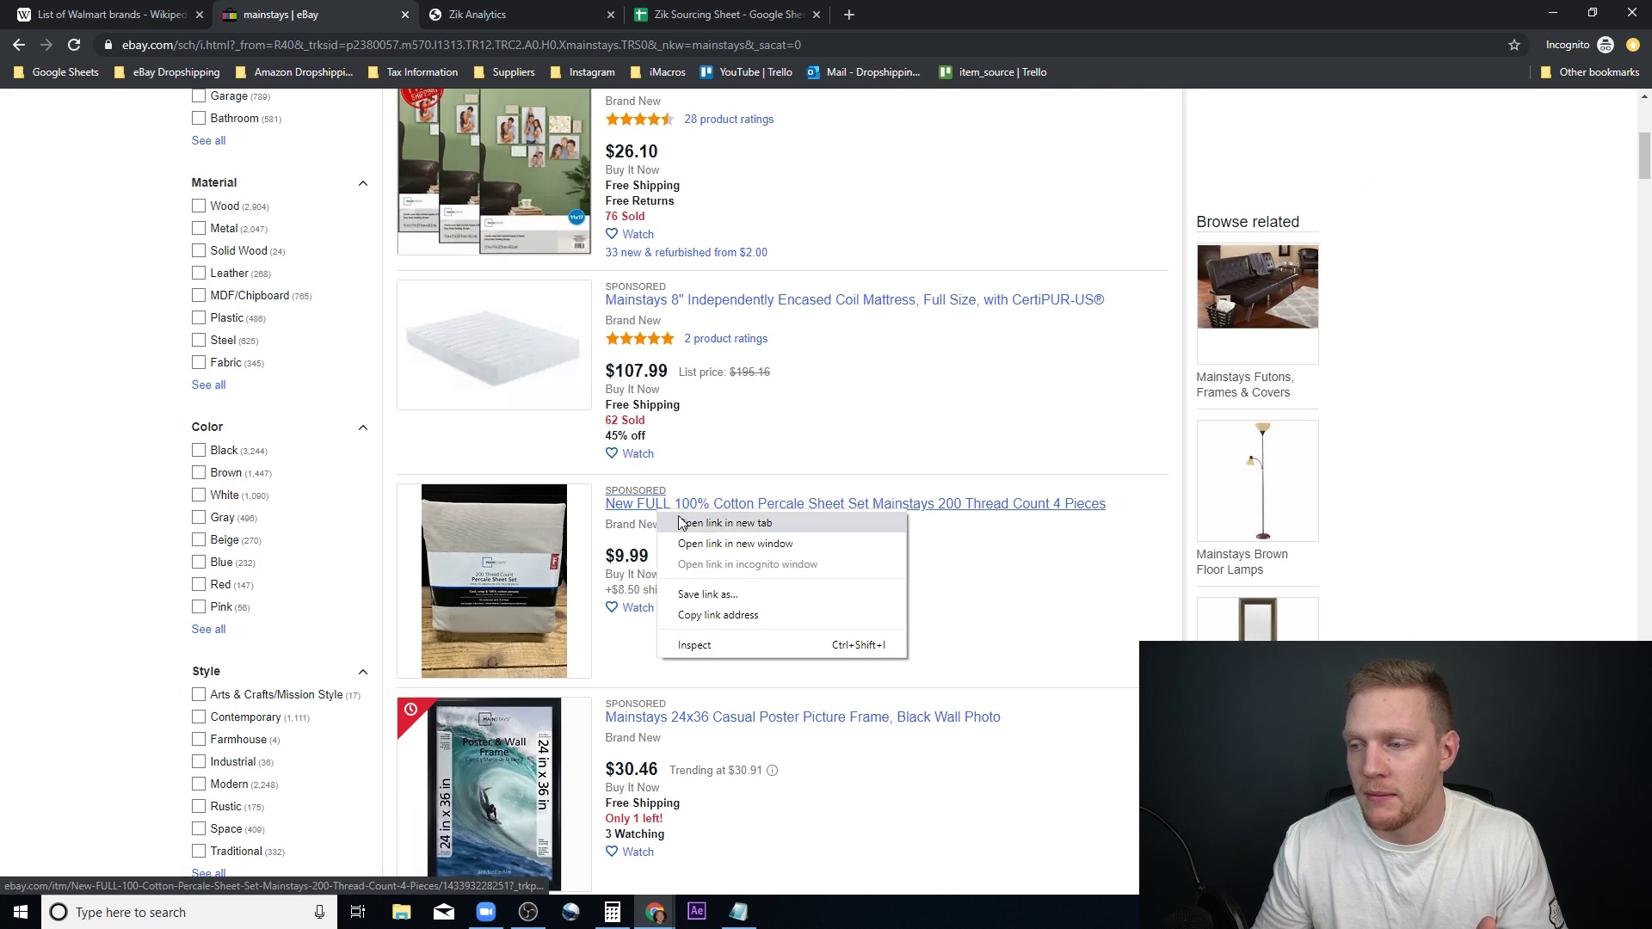
pyautogui.click(682, 523)
pyautogui.click(516, 12)
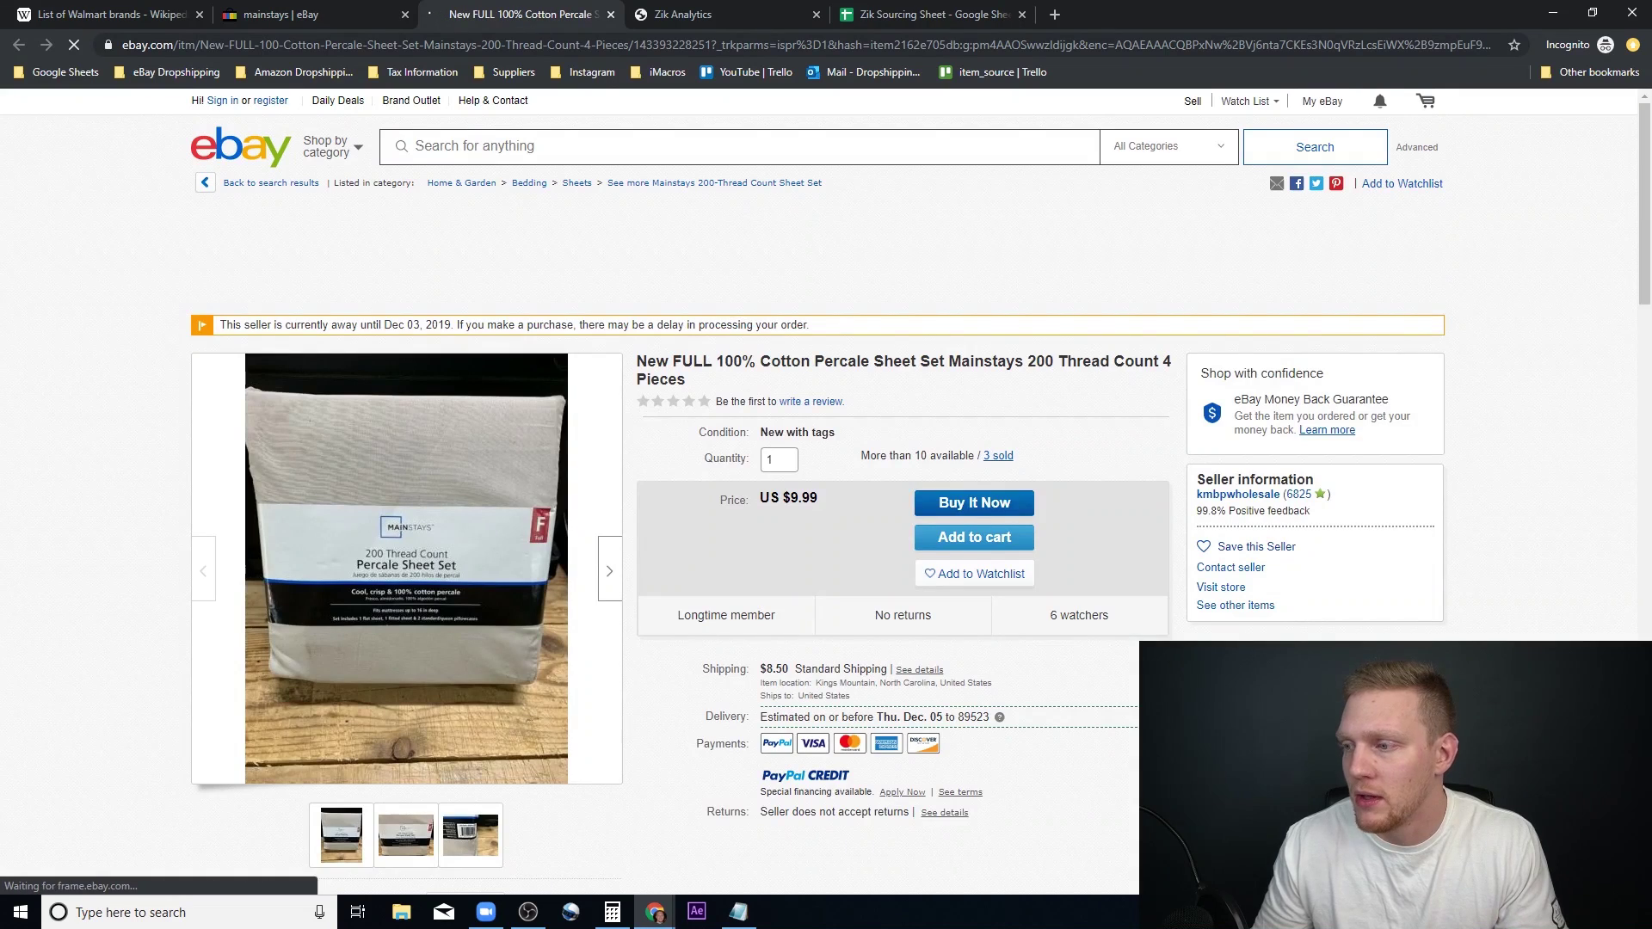
pyautogui.scroll(-2, 947, 478)
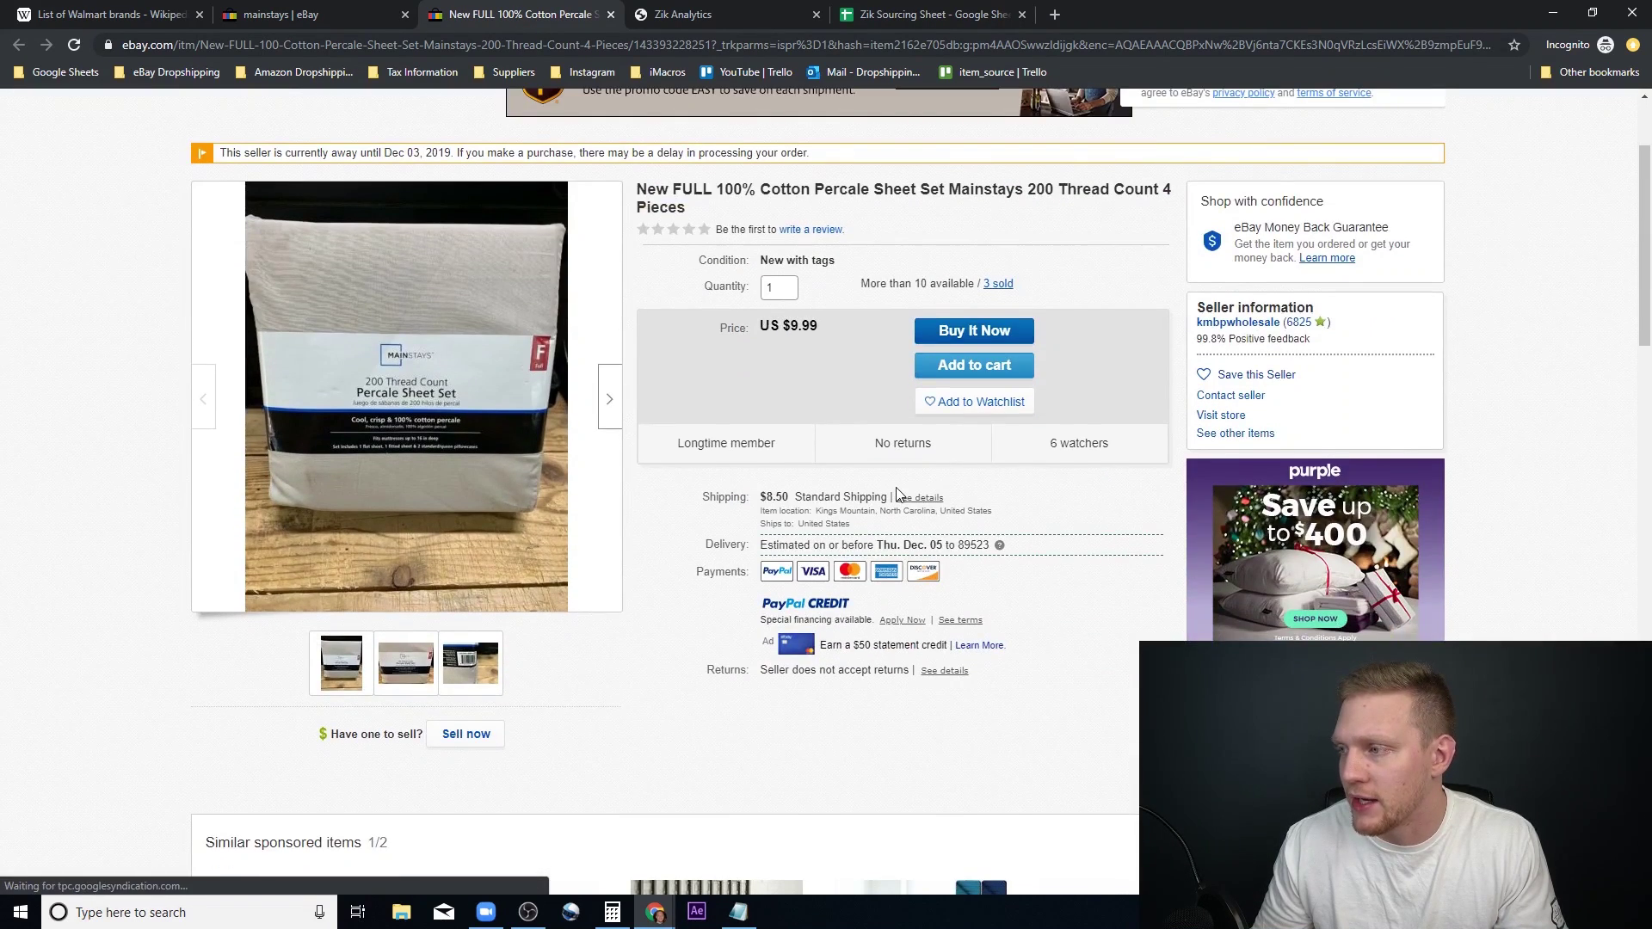
pyautogui.scroll(2, 897, 494)
pyautogui.click(611, 14)
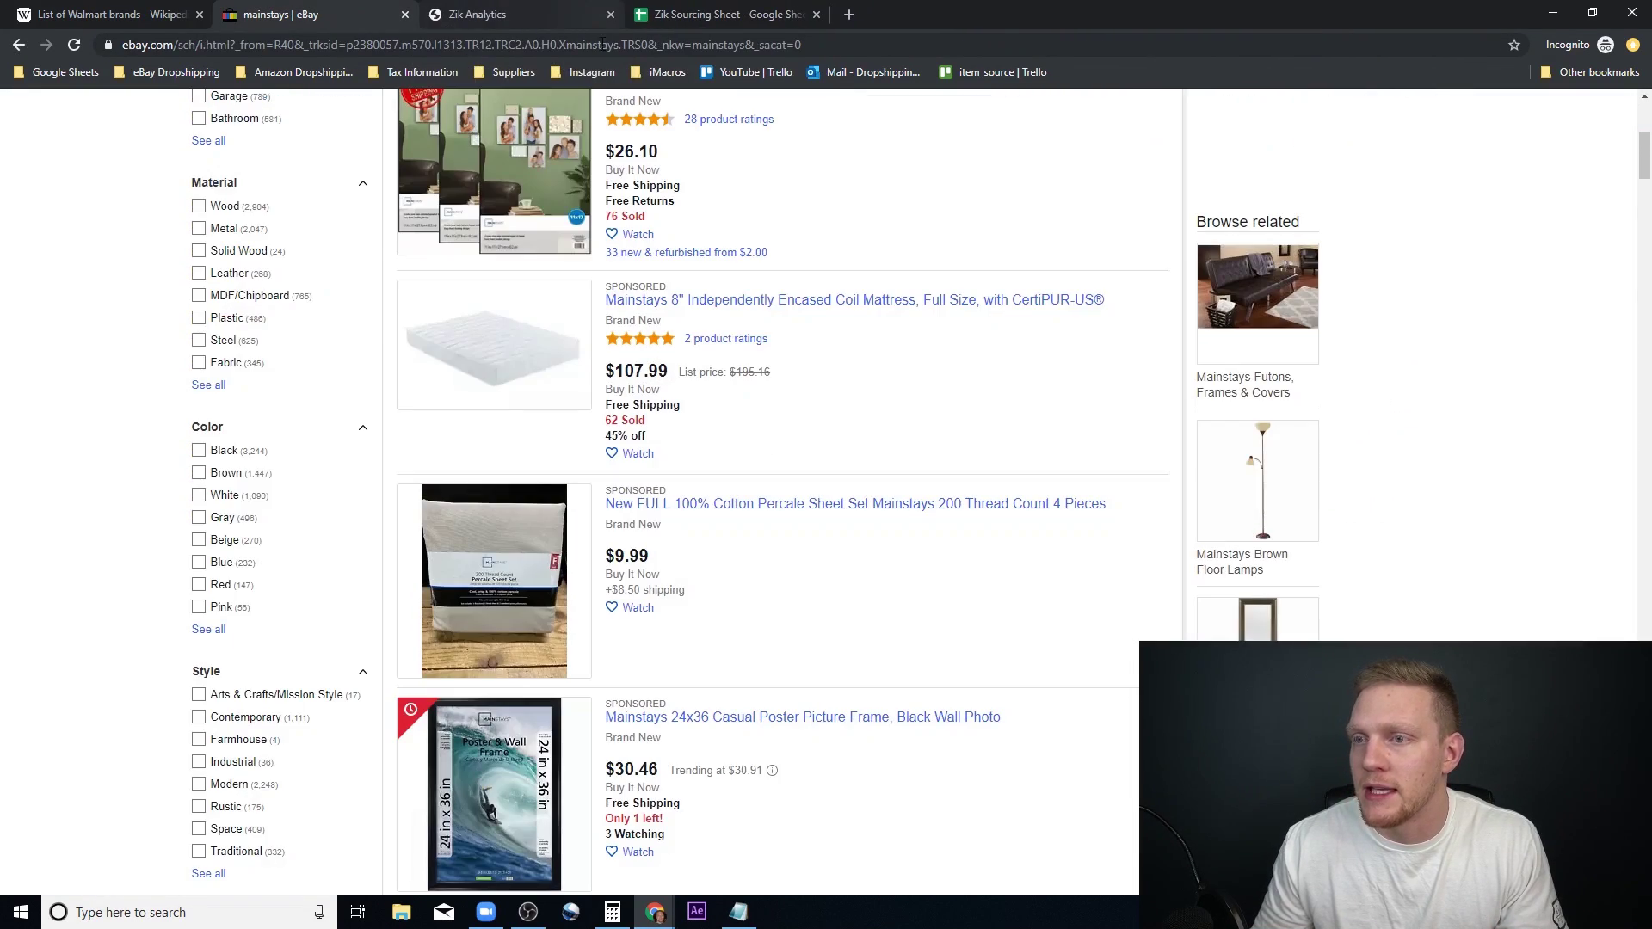
# Step: Open the Mainstays 8" Independently Encased Coil Mattress listing in a new tab and switch to it
pyautogui.scroll(-3, 732, 517)
pyautogui.scroll(5, 747, 467)
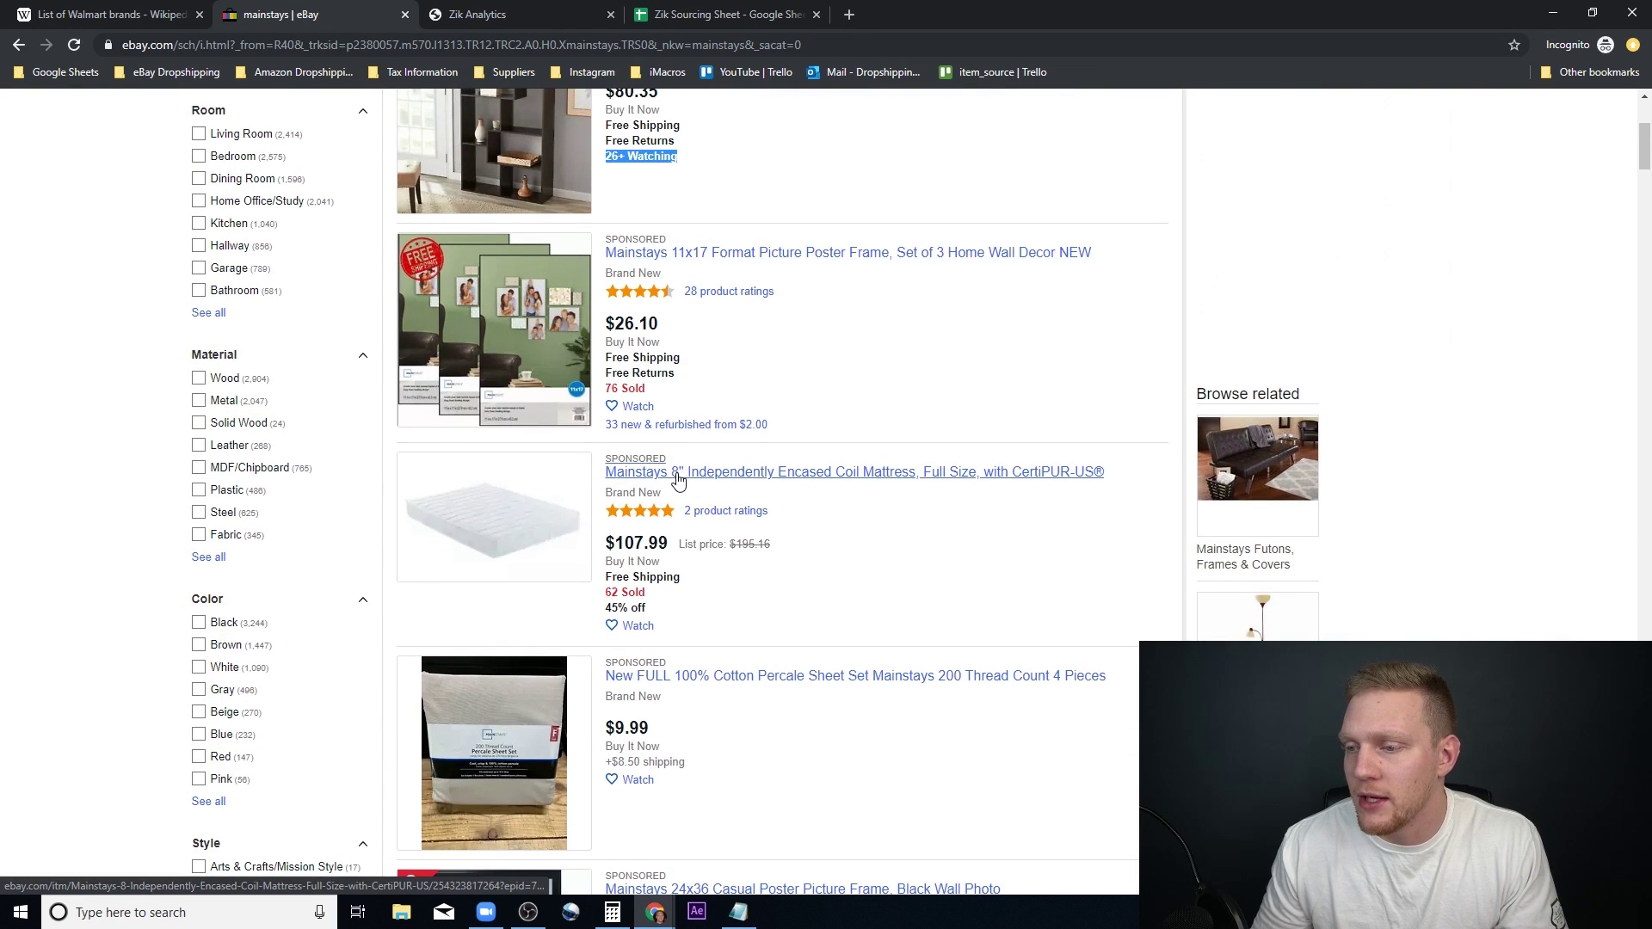
pyautogui.rightClick(682, 481)
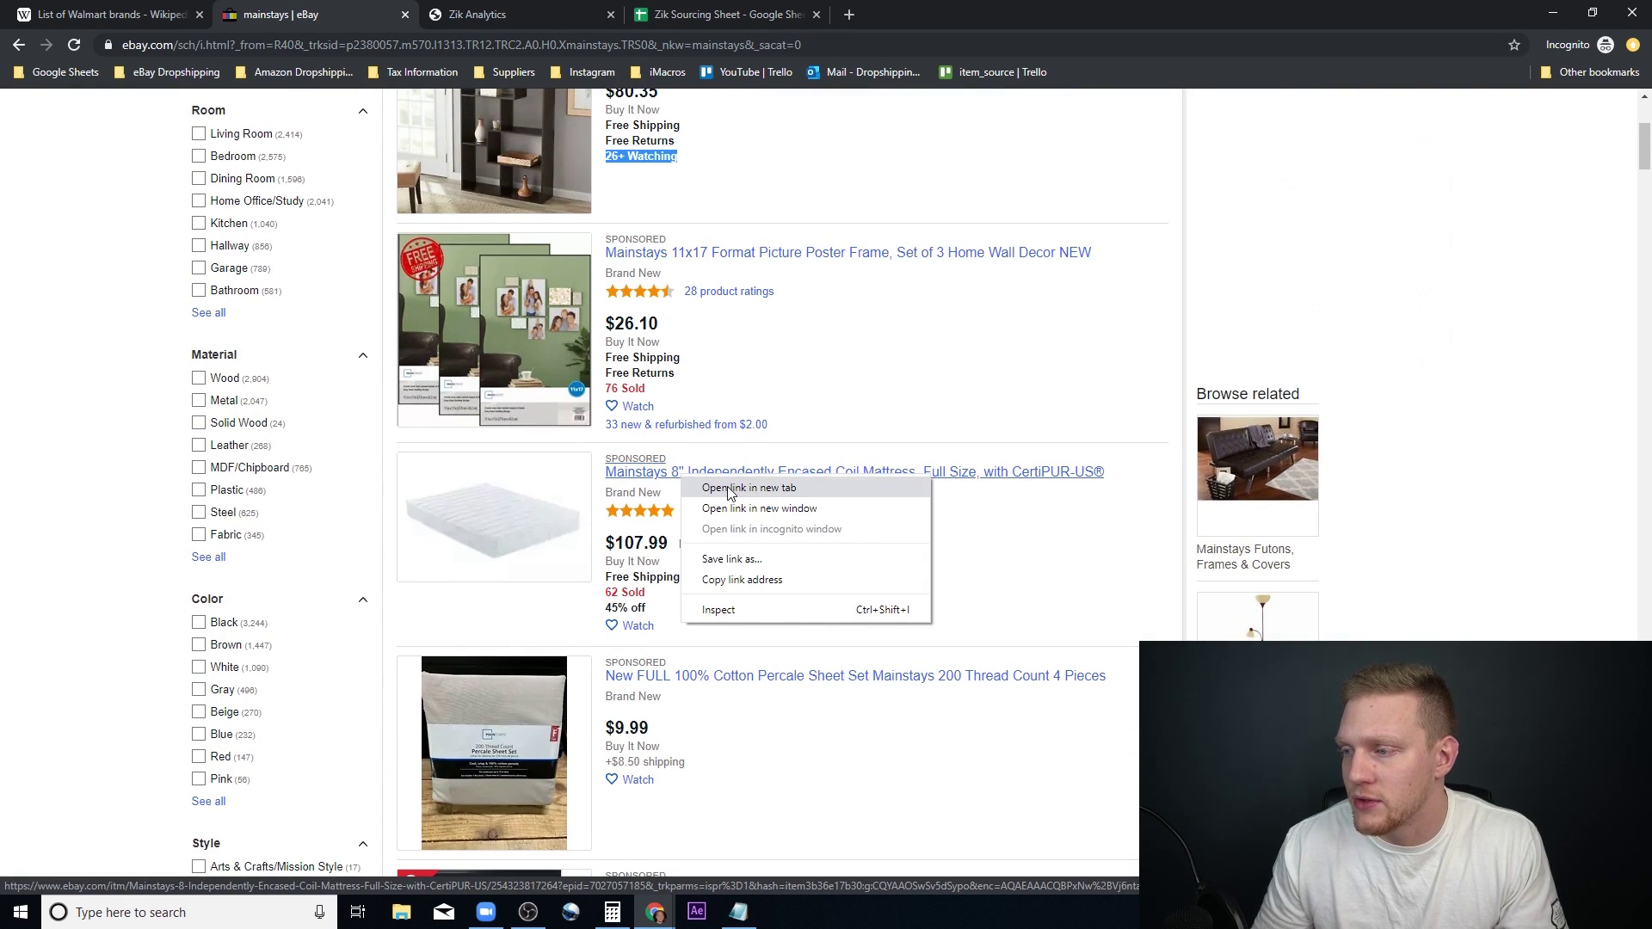
pyautogui.click(732, 489)
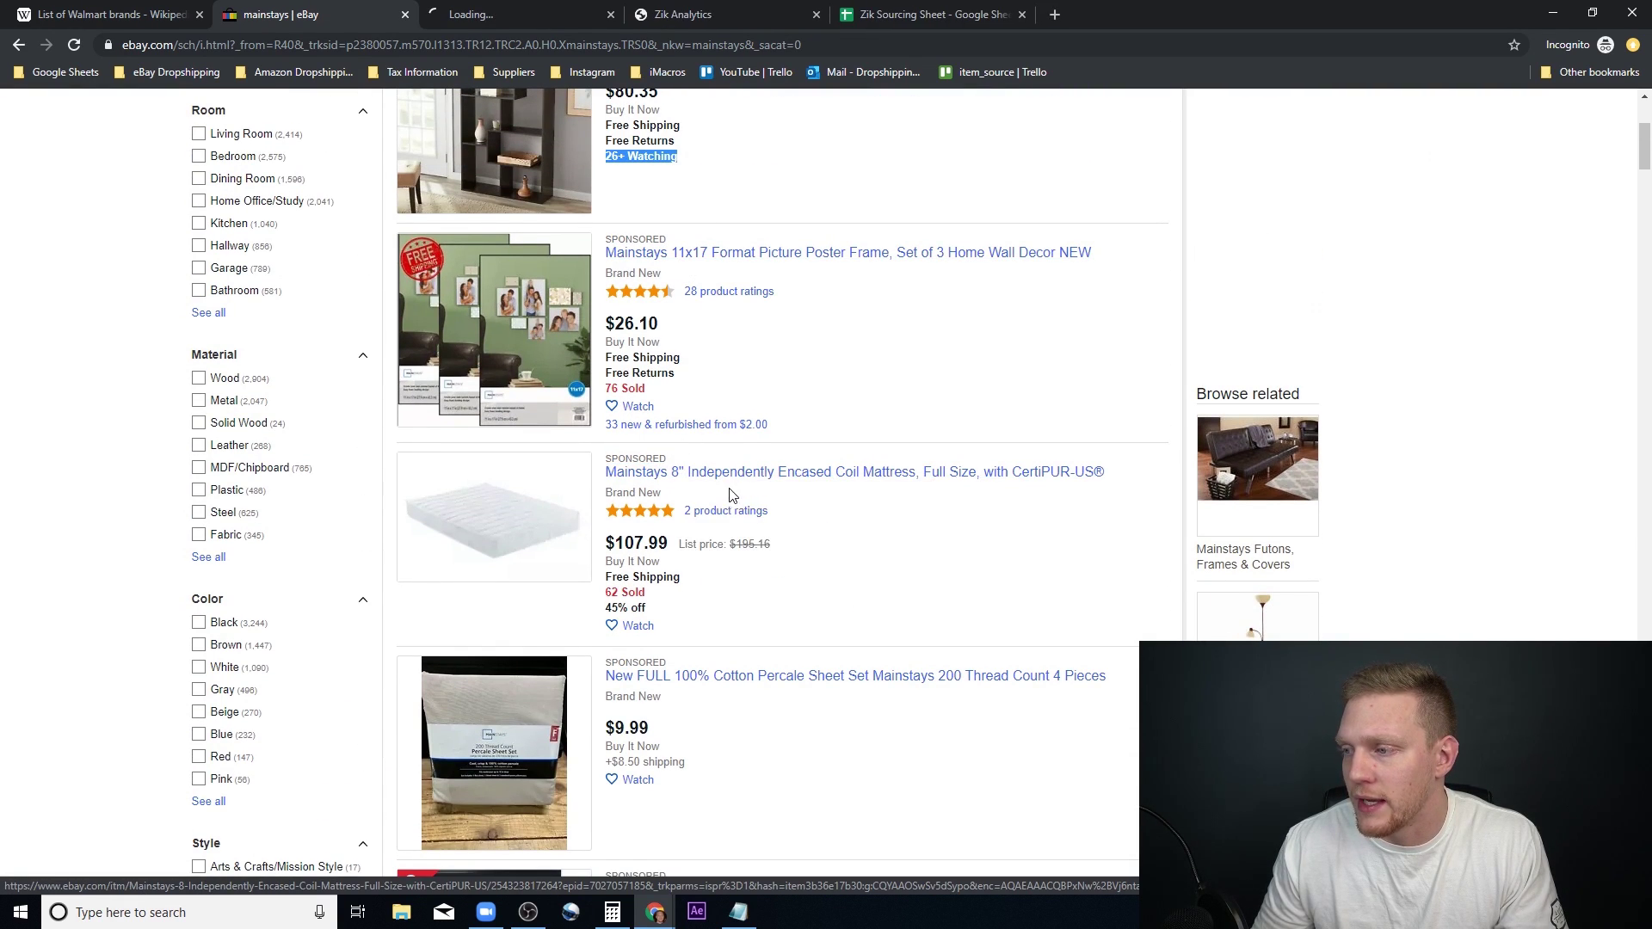
pyautogui.rightClick(676, 472)
pyautogui.click(495, 12)
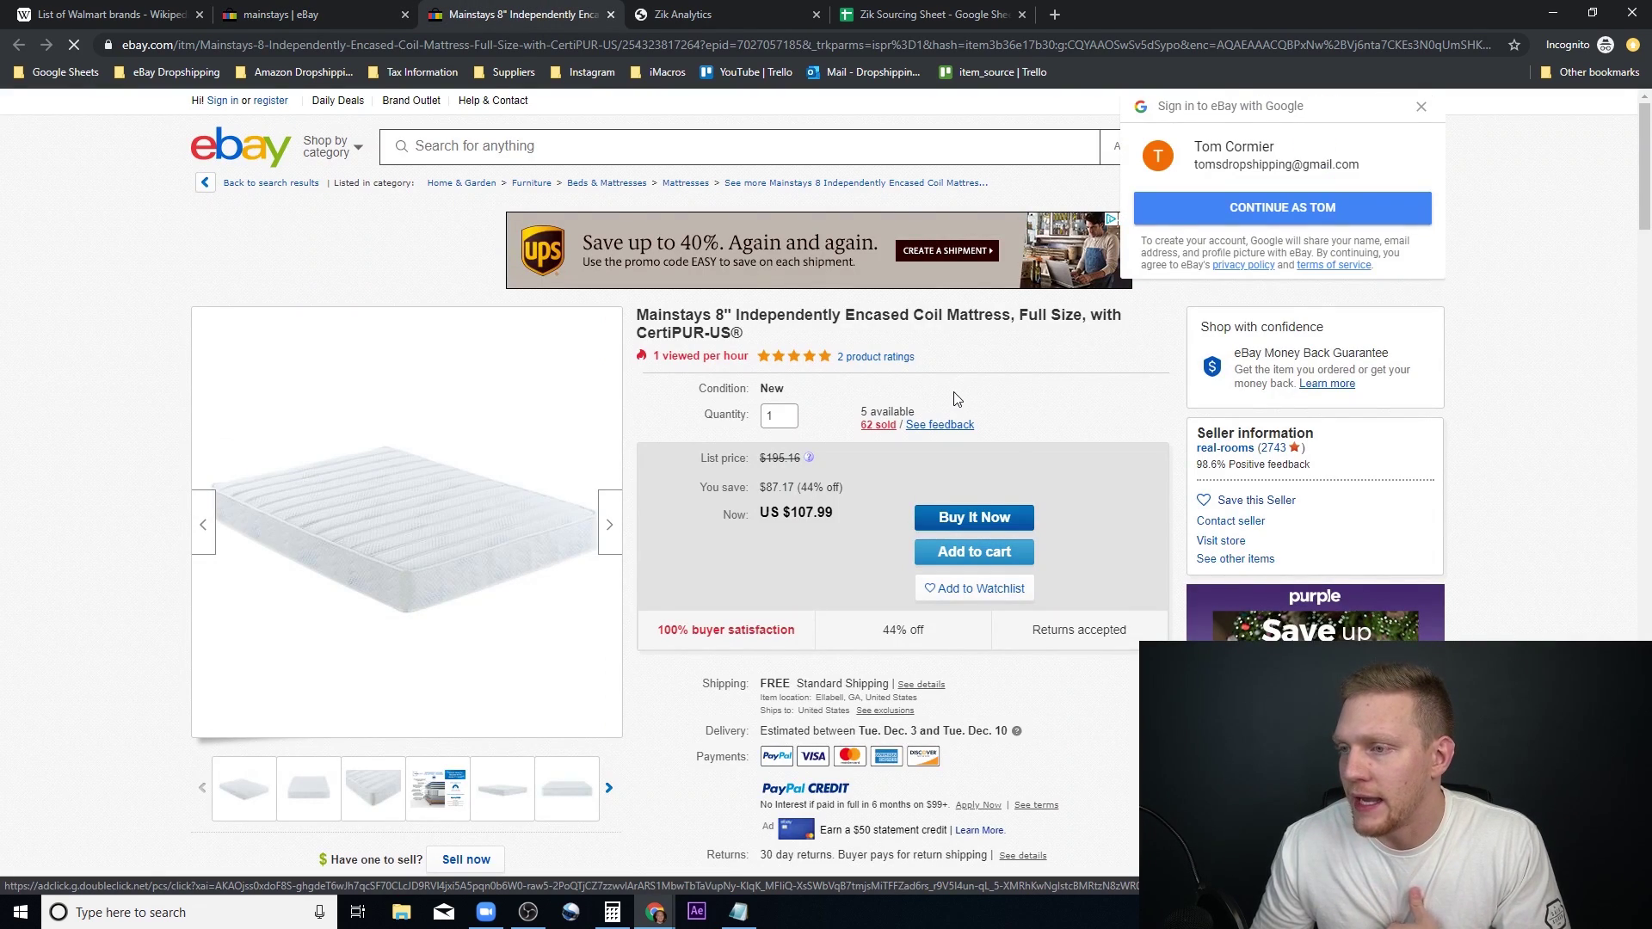
# Step: Examine the mattress listing's product identifiers, key features, seller's store banner and item description
pyautogui.scroll(-20, 955, 398)
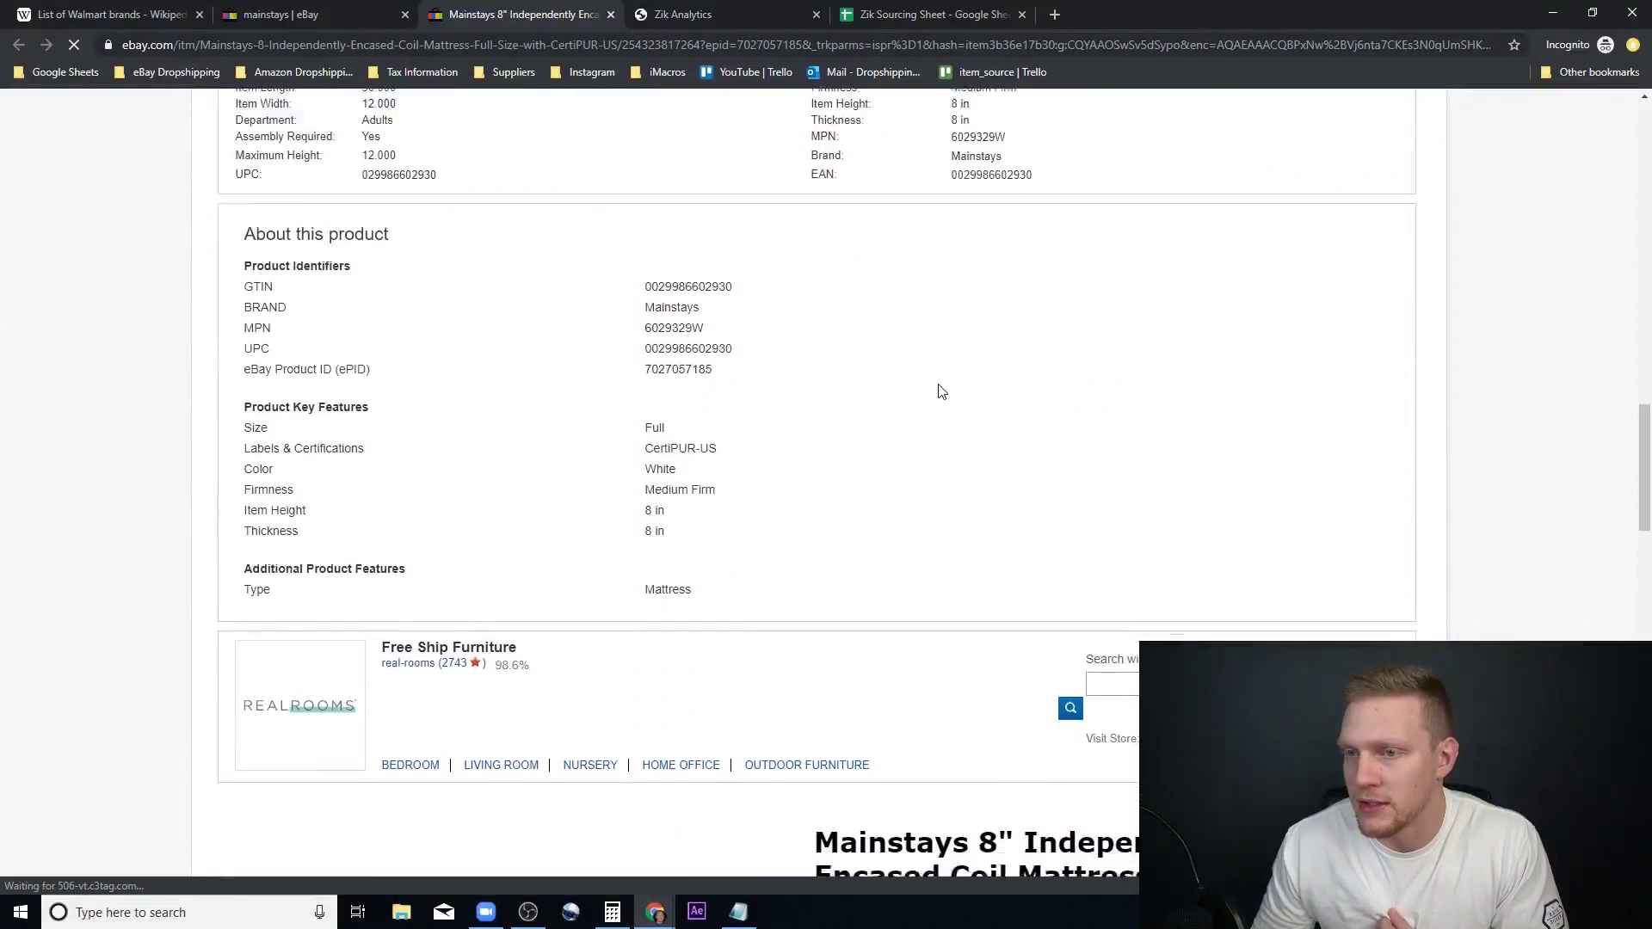
pyautogui.scroll(-10, 941, 392)
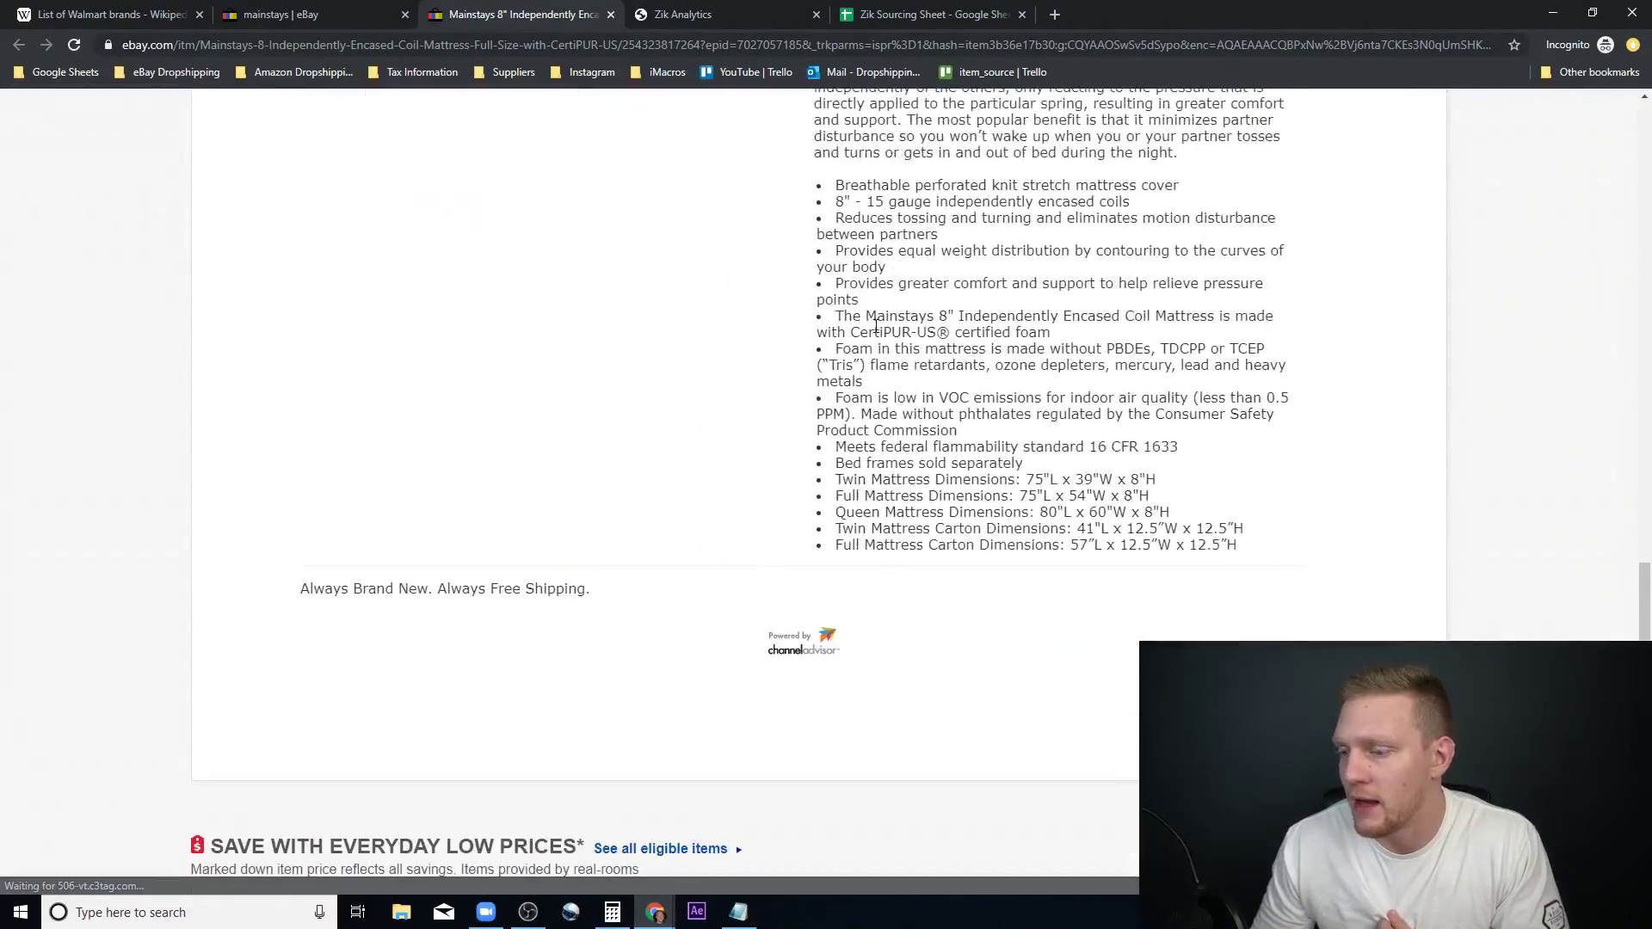
pyautogui.scroll(6, 877, 326)
pyautogui.moveTo(1067, 652); pyautogui.dragTo(965, 554)
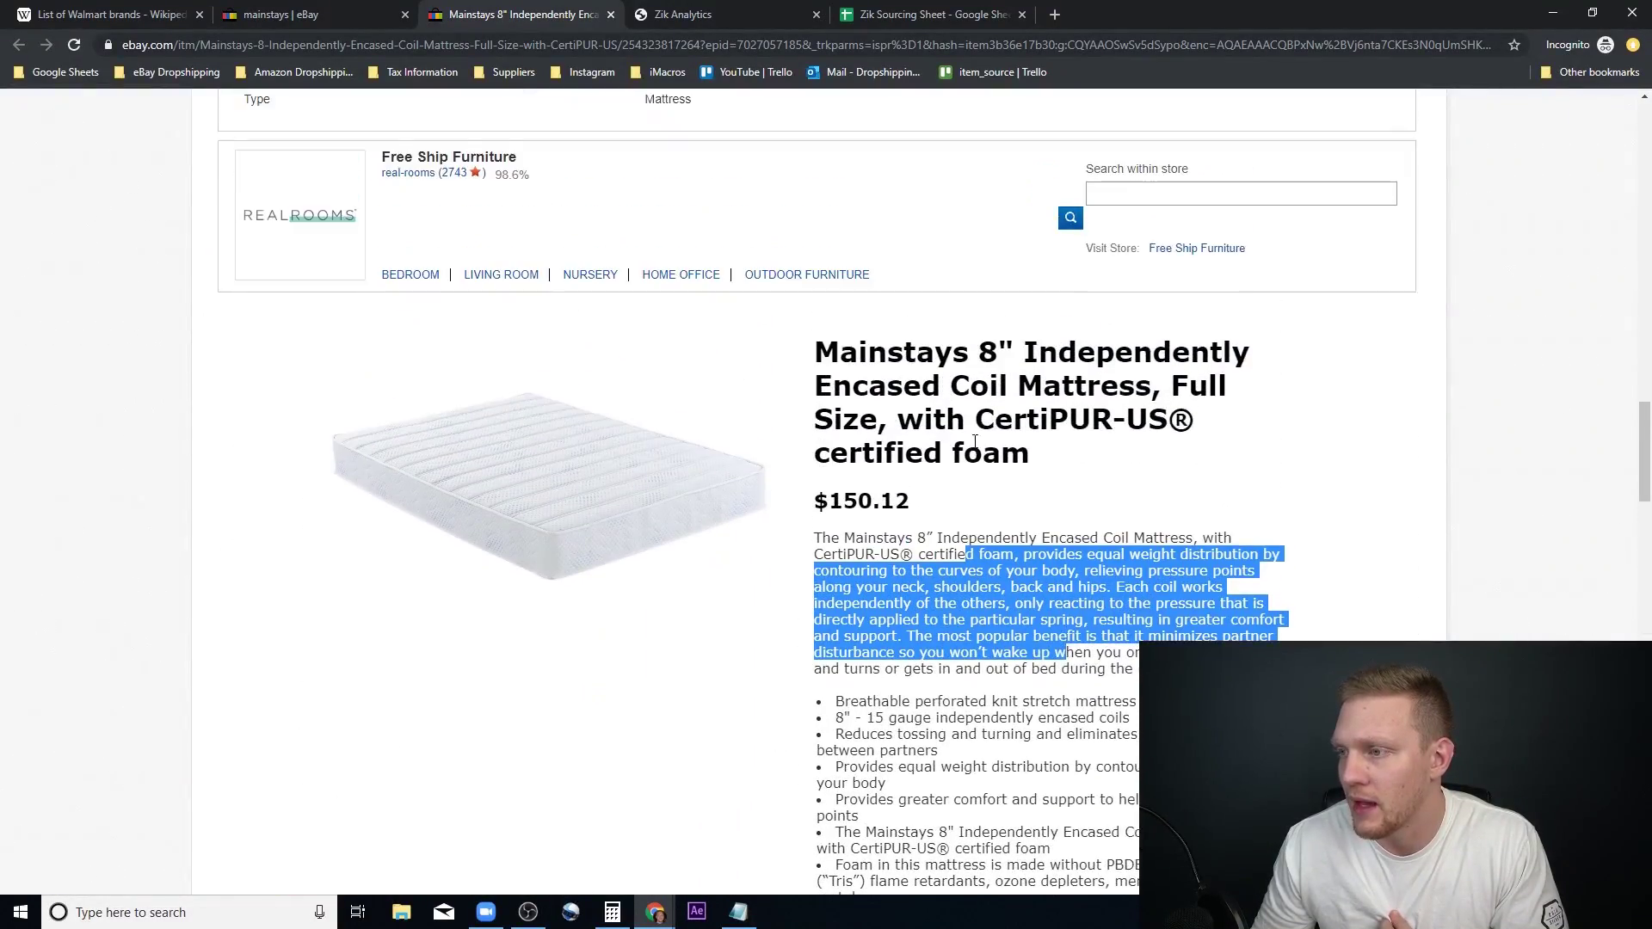
pyautogui.scroll(-5, 975, 441)
pyautogui.scroll(8, 998, 405)
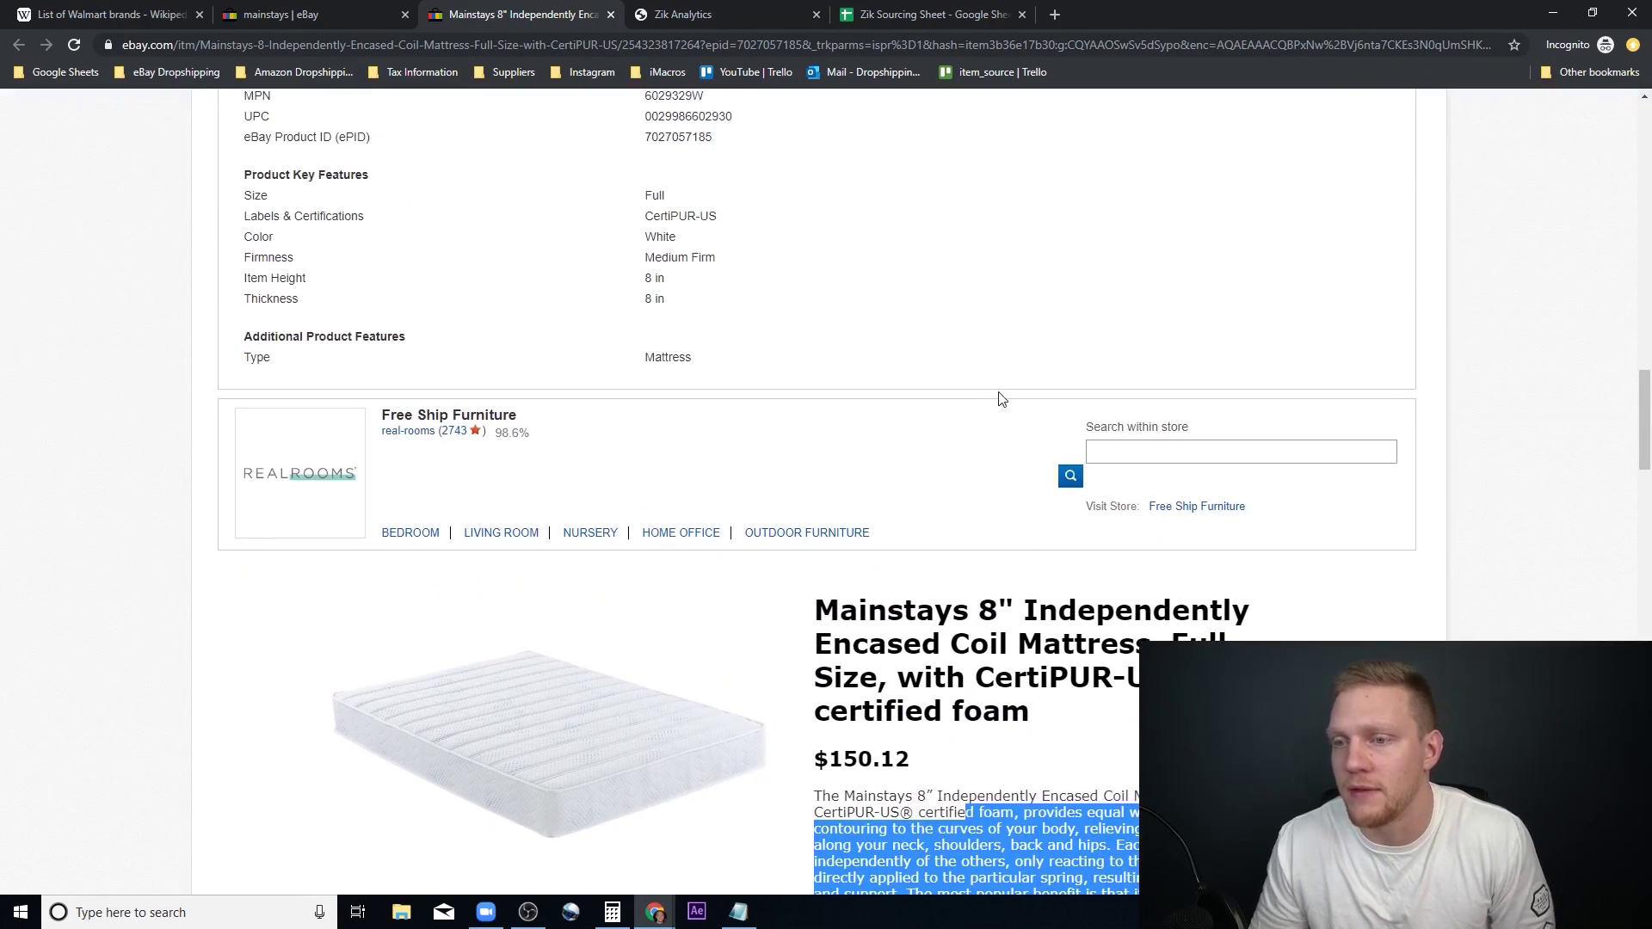
pyautogui.scroll(3, 877, 273)
pyautogui.scroll(15, 1022, 453)
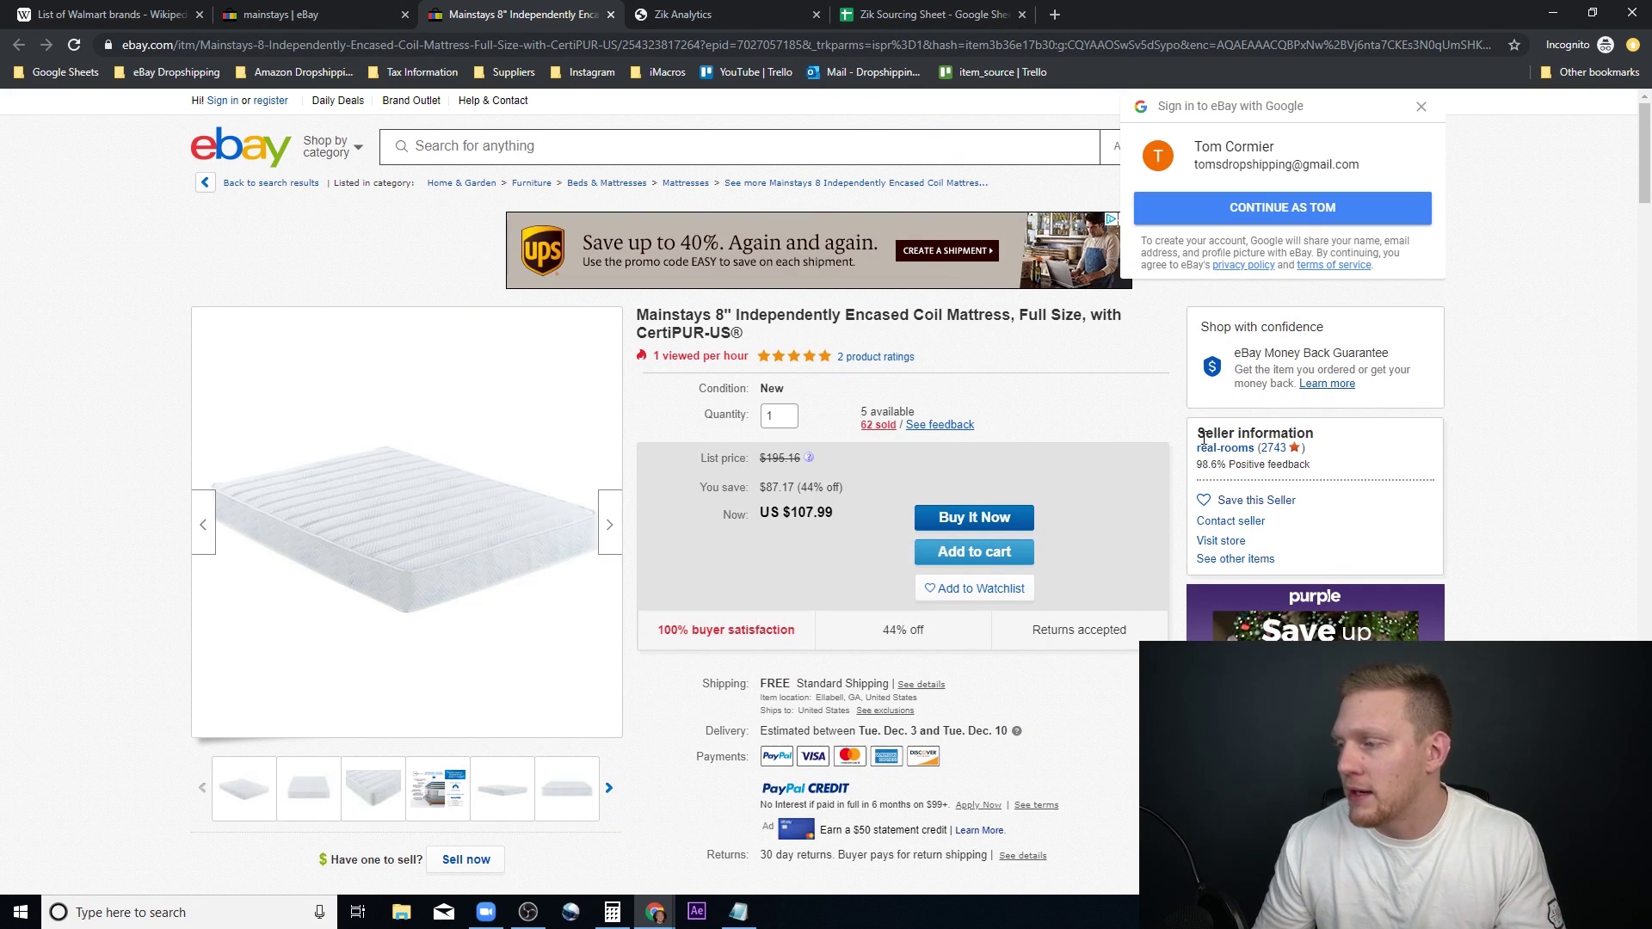
# Step: Copy the mattress seller's username, real-rooms, and search for it over 30 days in Zik Analytics competitor research
pyautogui.moveTo(1197, 449); pyautogui.dragTo(1255, 450)
pyautogui.hotkey('ctrl', 'c')
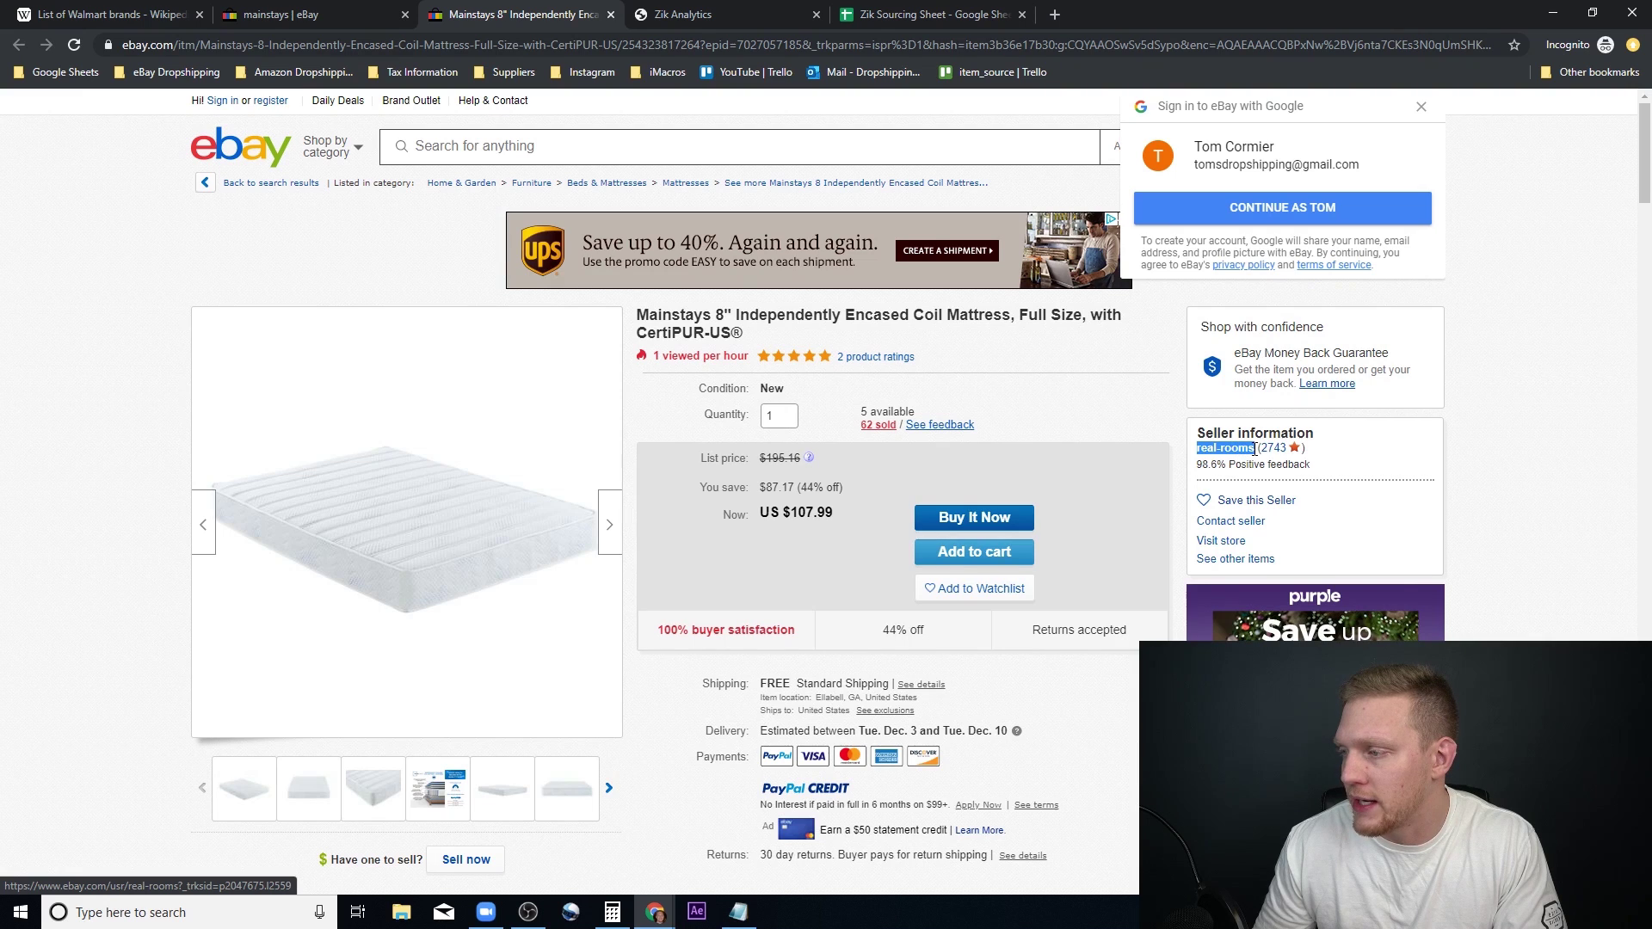
pyautogui.click(667, 18)
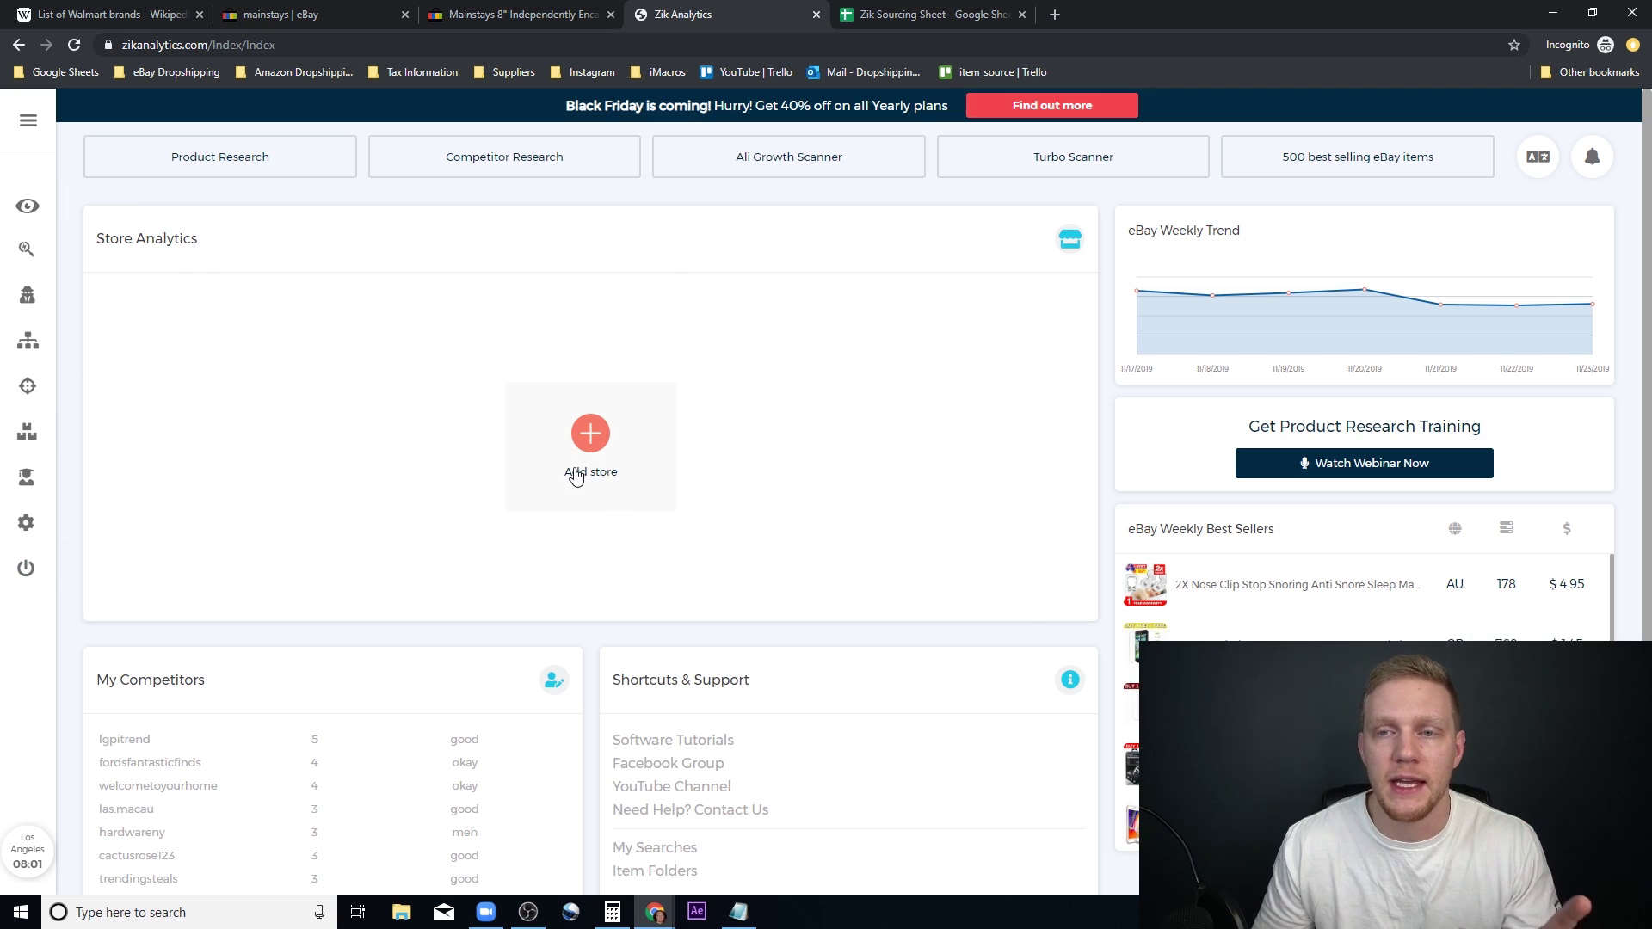
pyautogui.click(29, 297)
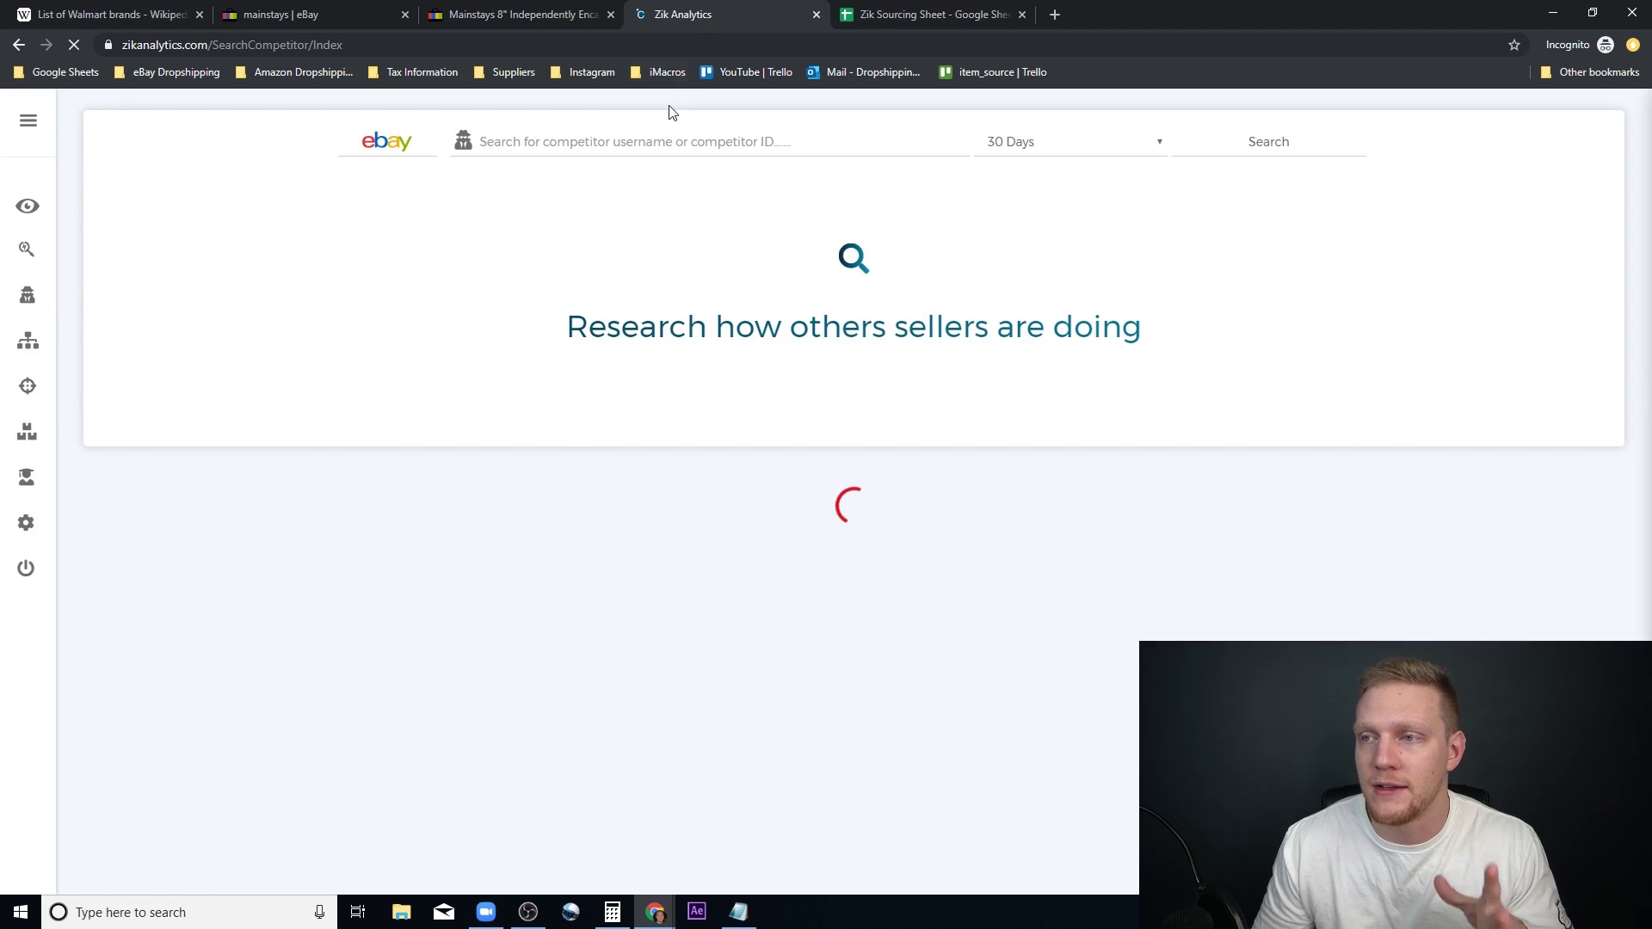
pyautogui.click(643, 137)
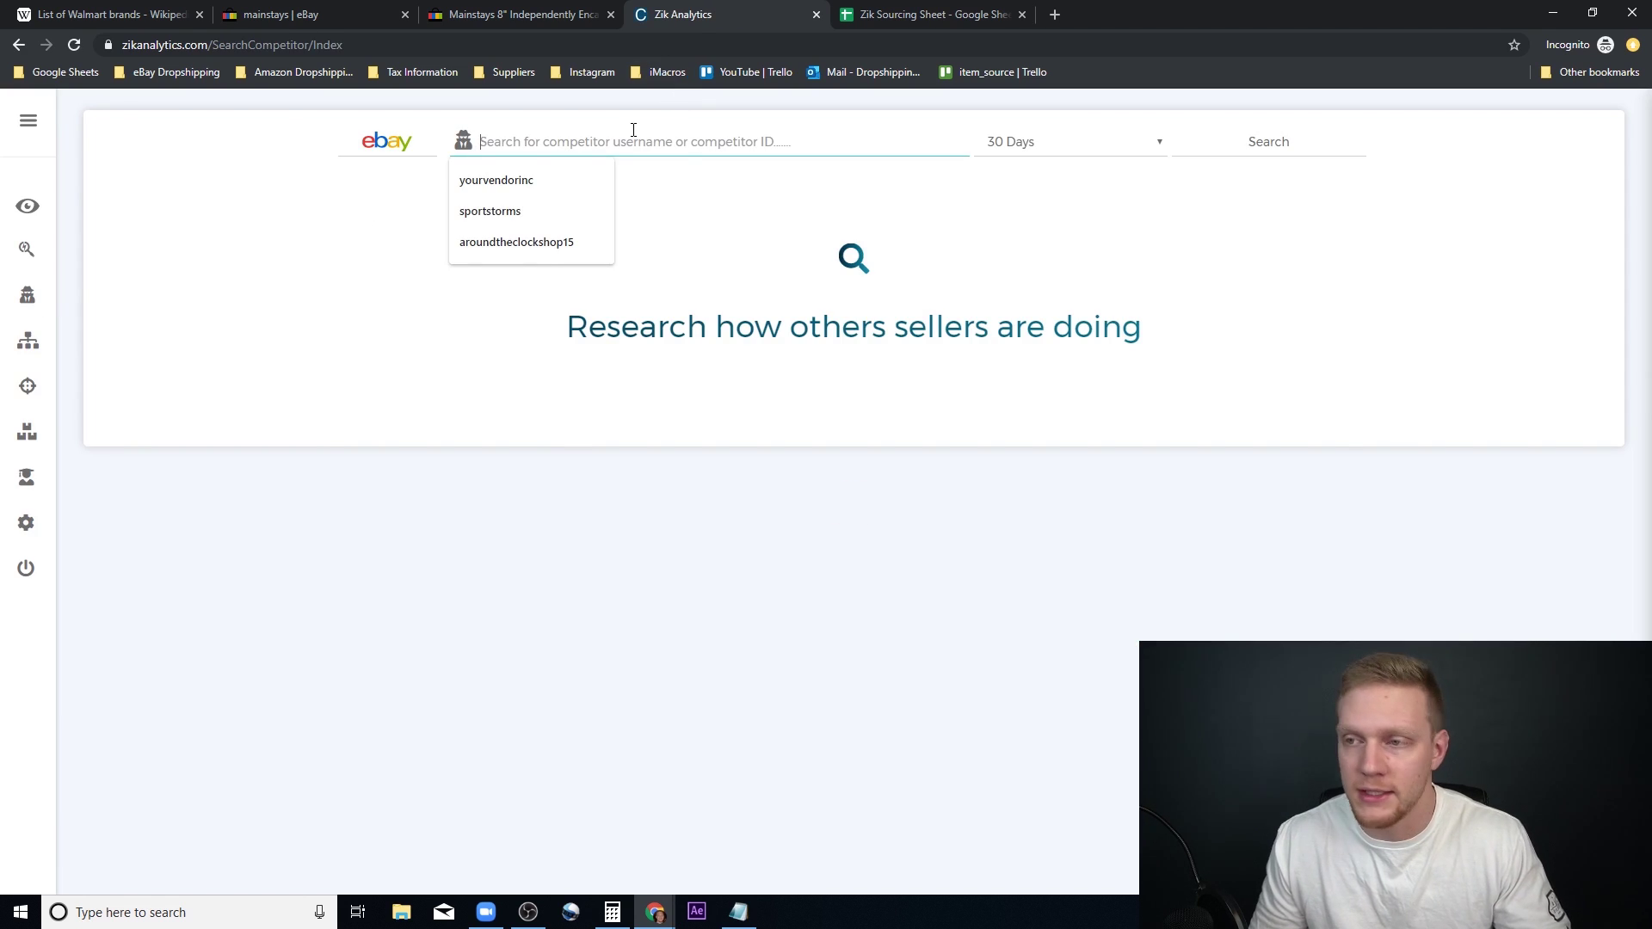
pyautogui.hotkey('ctrl', 'v')
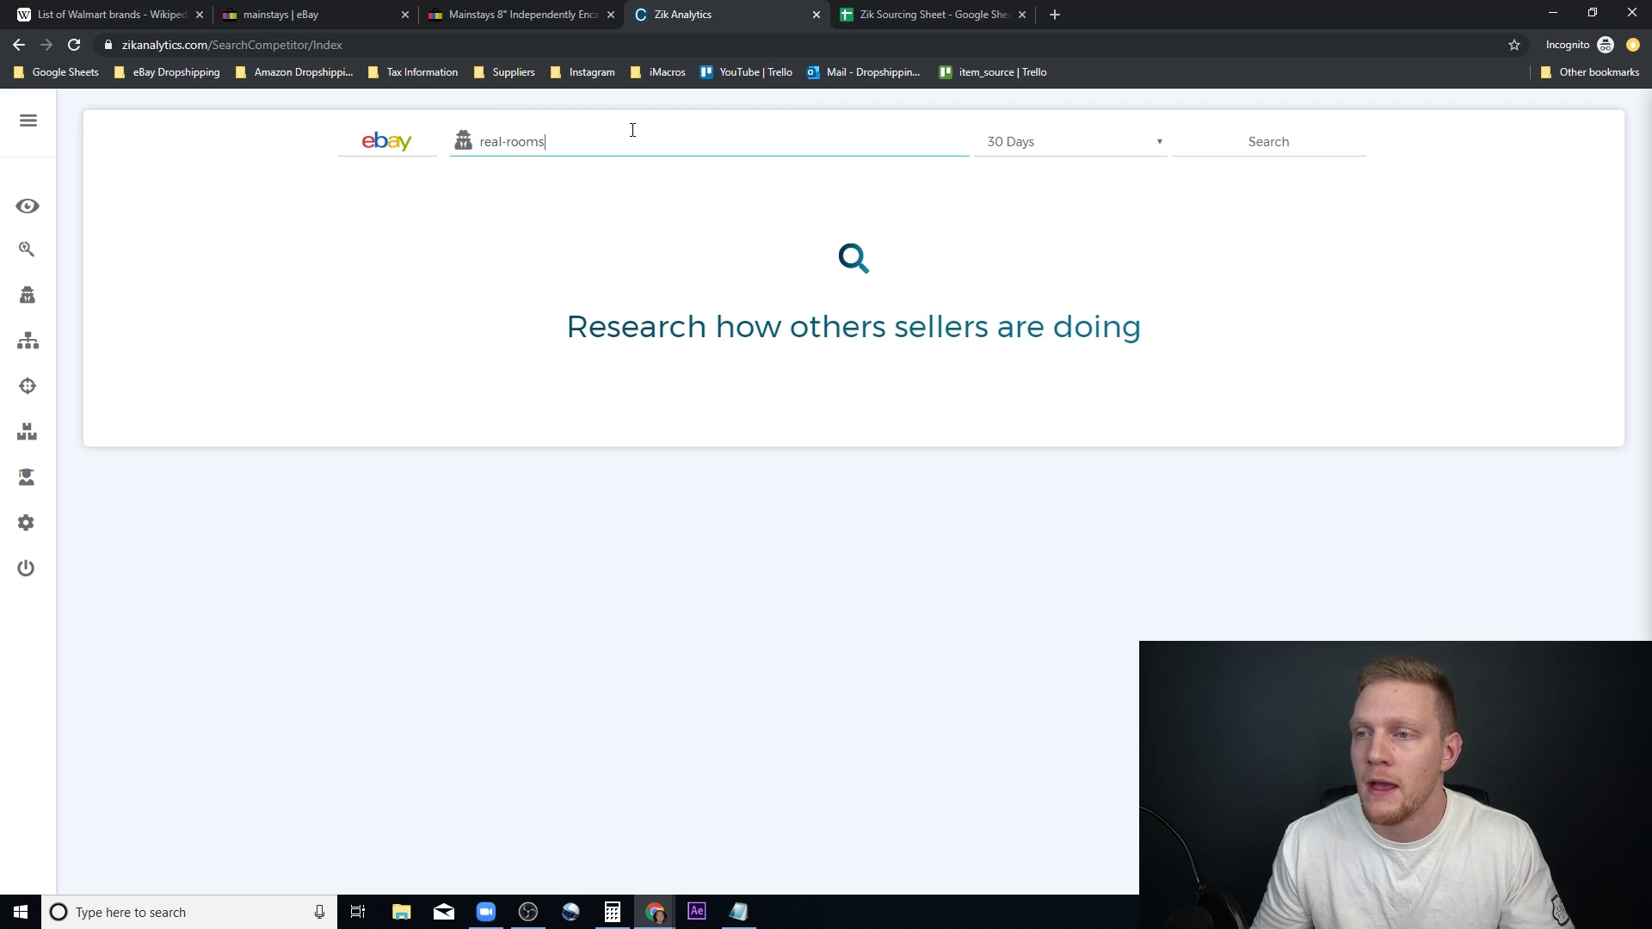
pyautogui.press('Return')
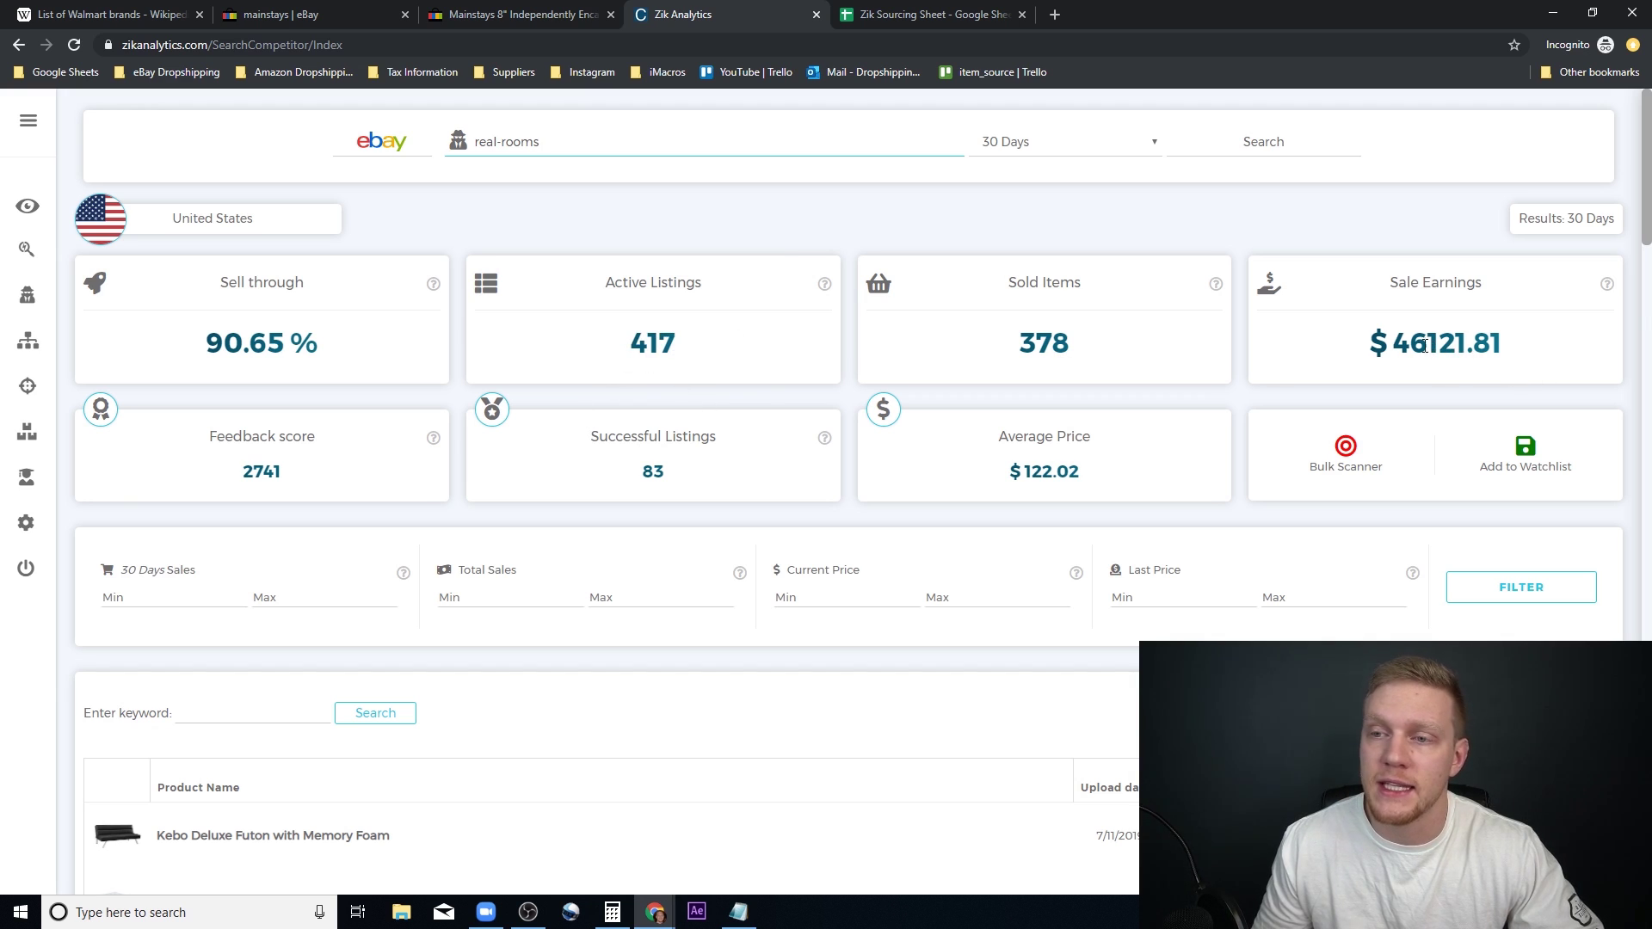
# Step: Examine the seller's 30-day sales statistics, the available date ranges and the sales figures in the product list
pyautogui.scroll(-4, 325, 315)
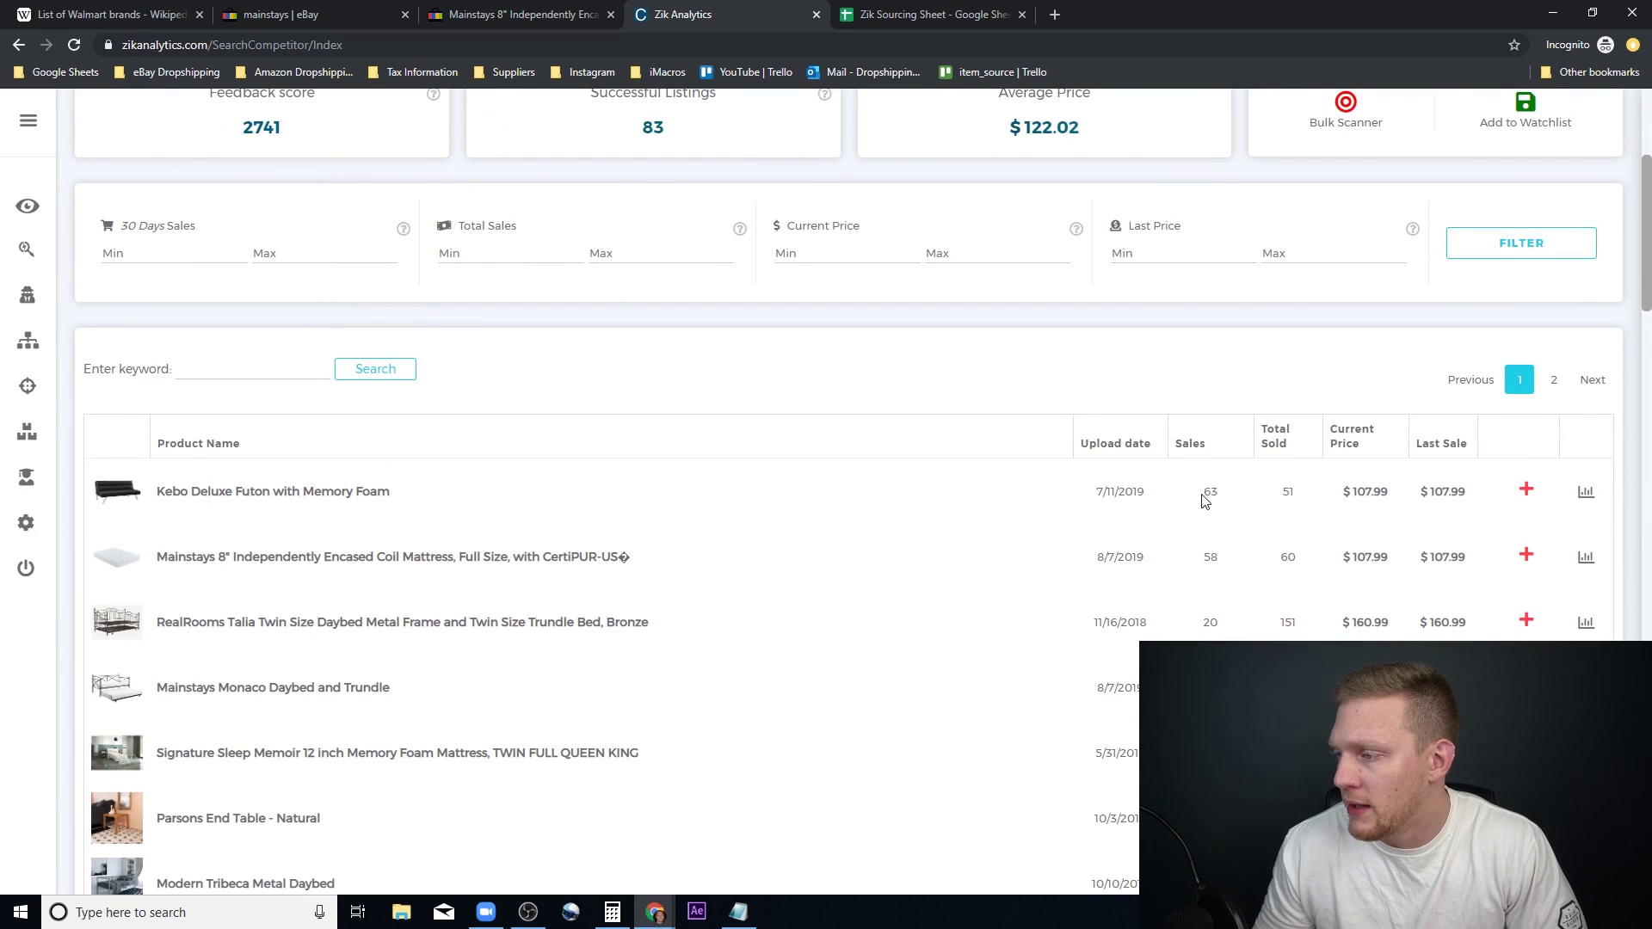
pyautogui.scroll(4, 915, 296)
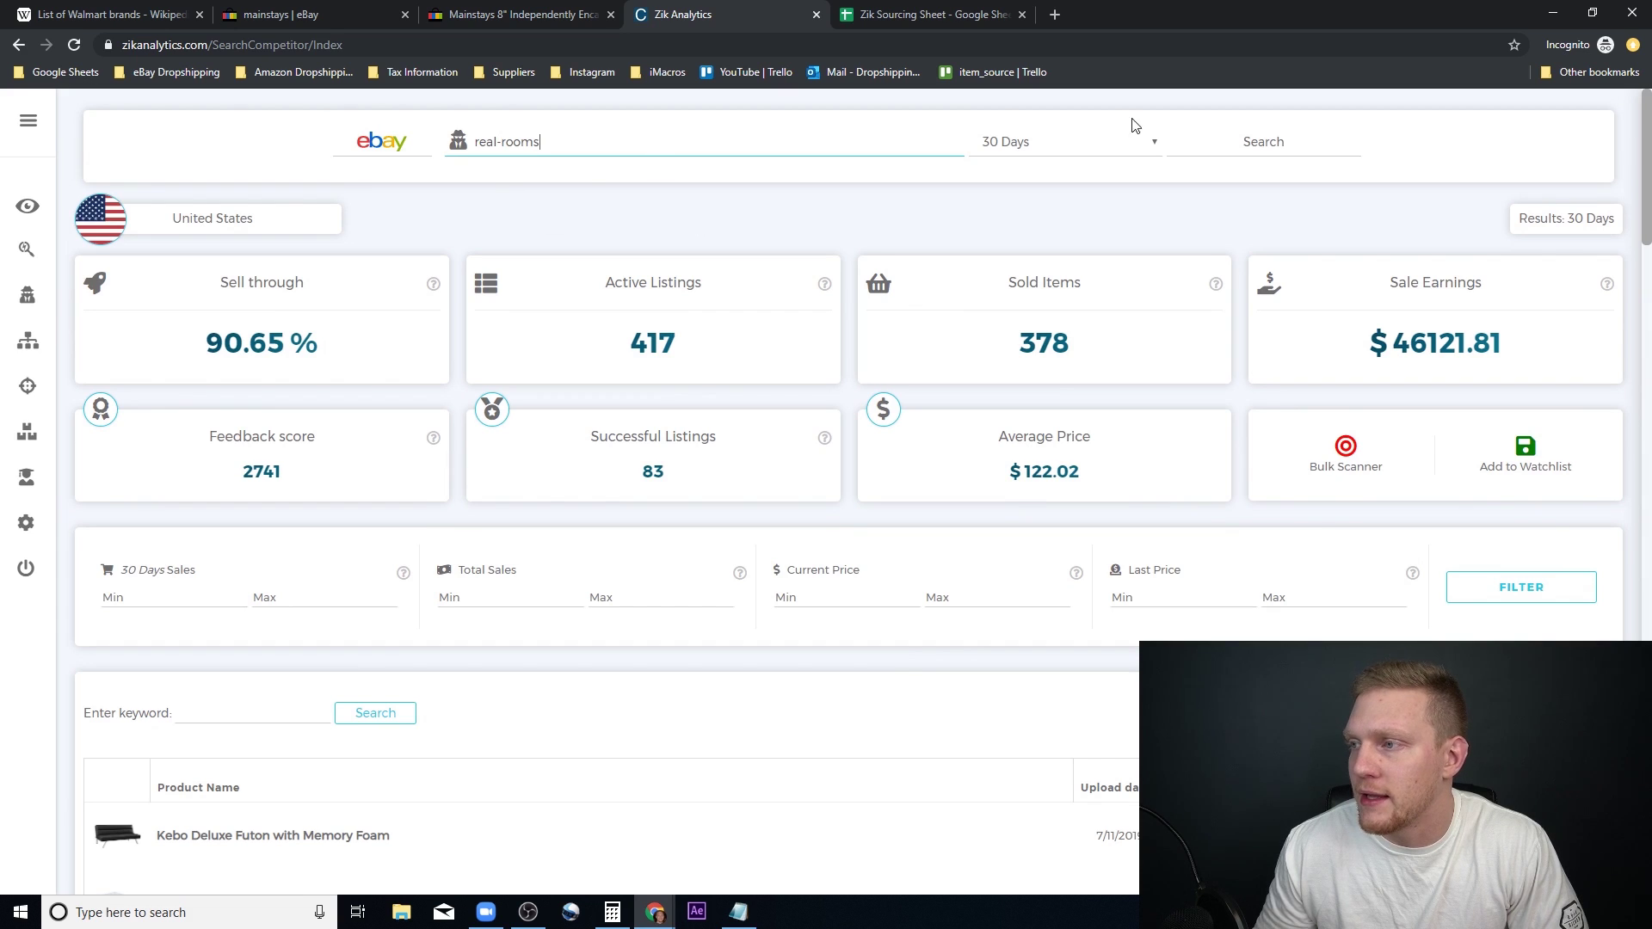
pyautogui.click(1029, 146)
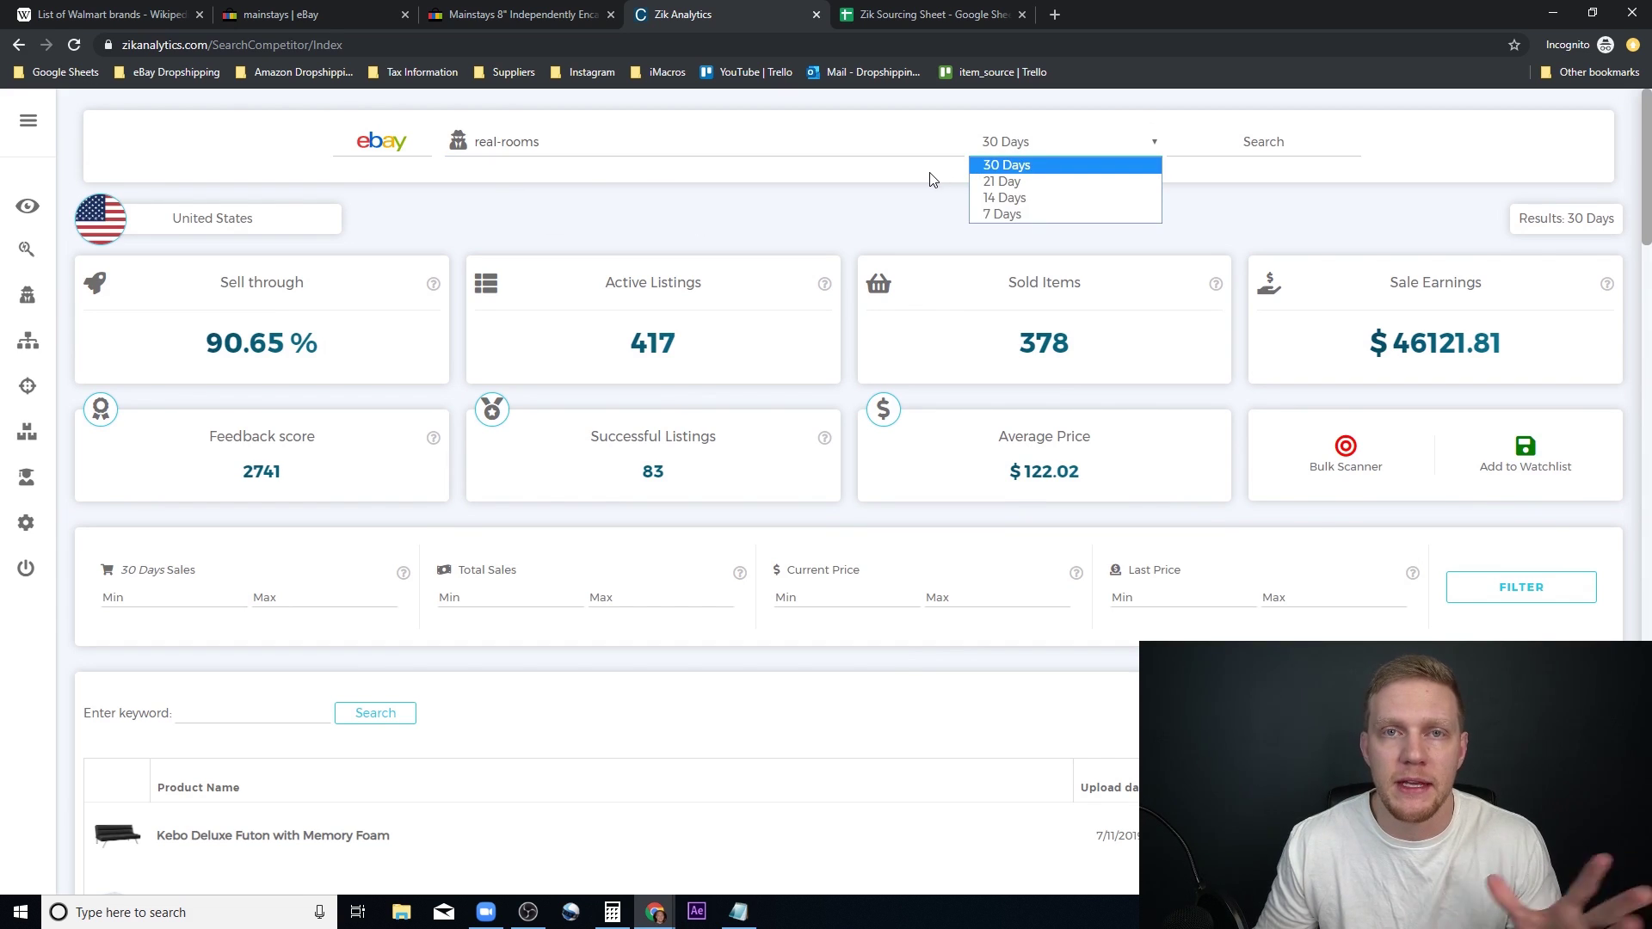
pyautogui.click(884, 209)
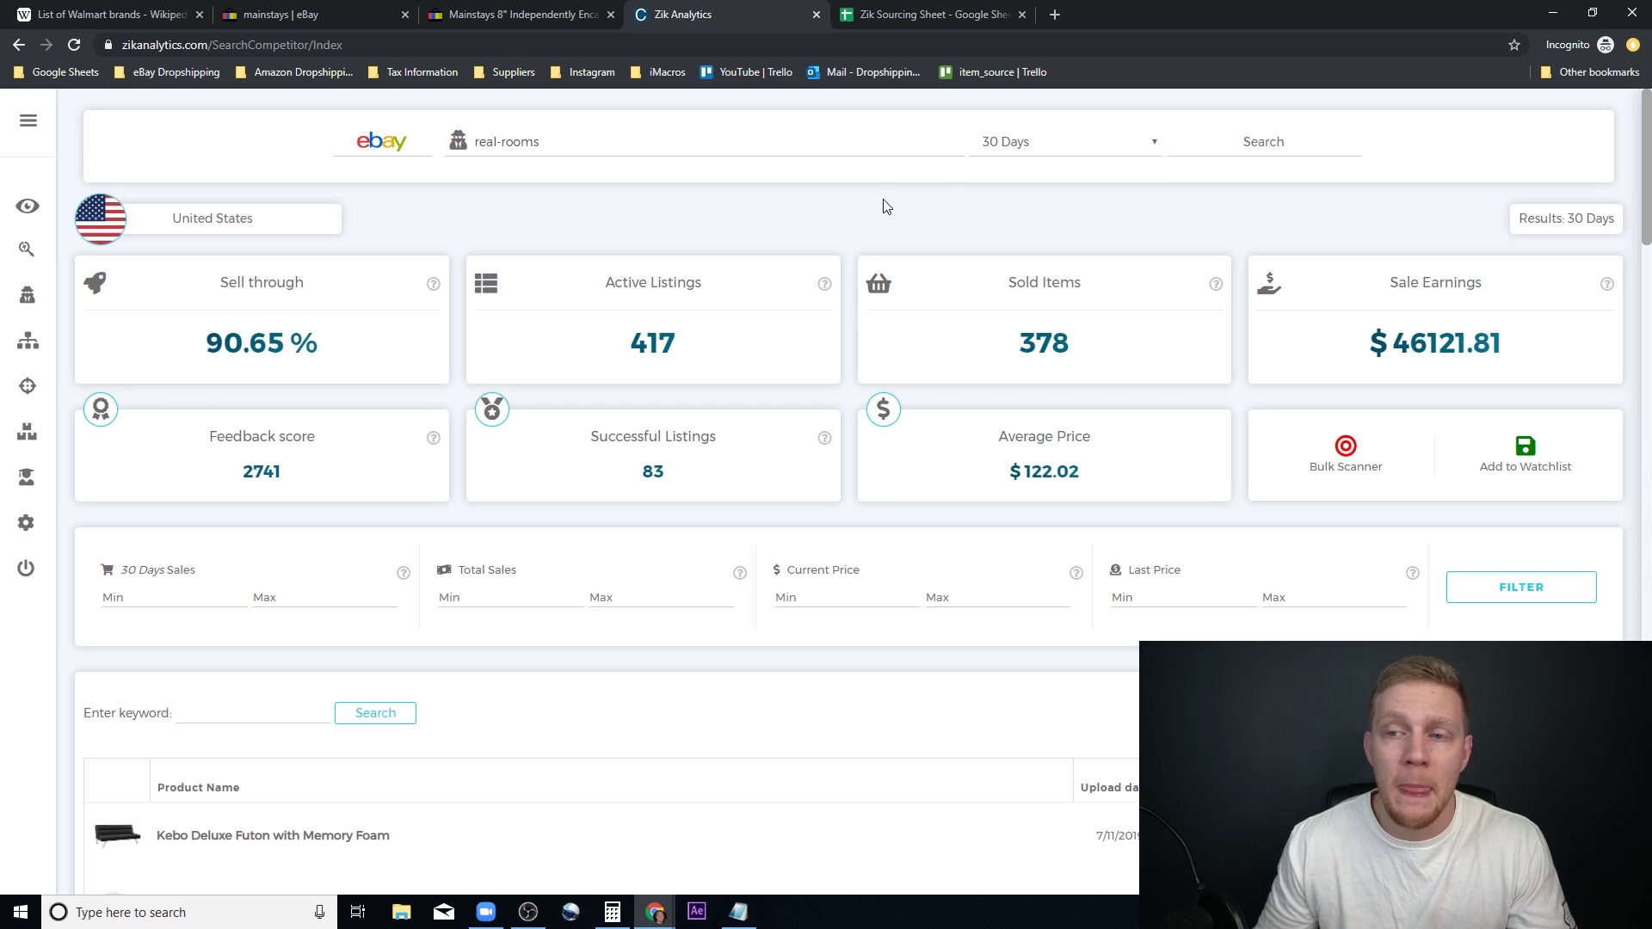
pyautogui.scroll(-5, 885, 241)
pyautogui.scroll(-2, 650, 449)
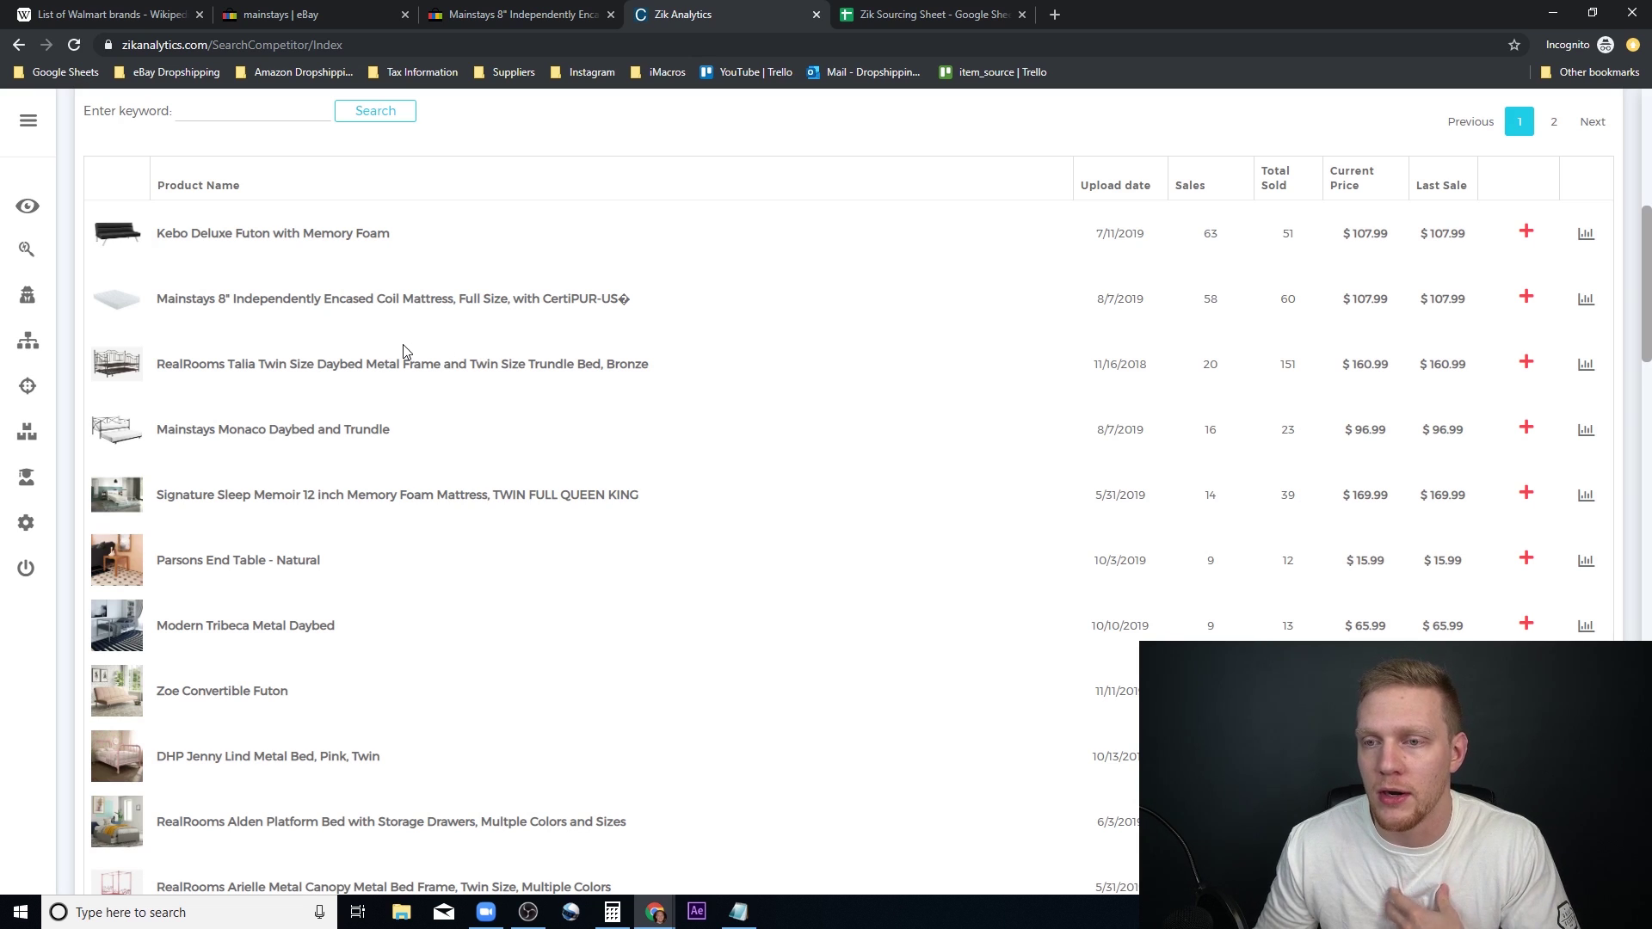
# Step: View the seller's Mainstays Monaco Daybed and Trundle listing on eBay in a new tab, check its availability, and close it
pyautogui.rightClick(300, 440)
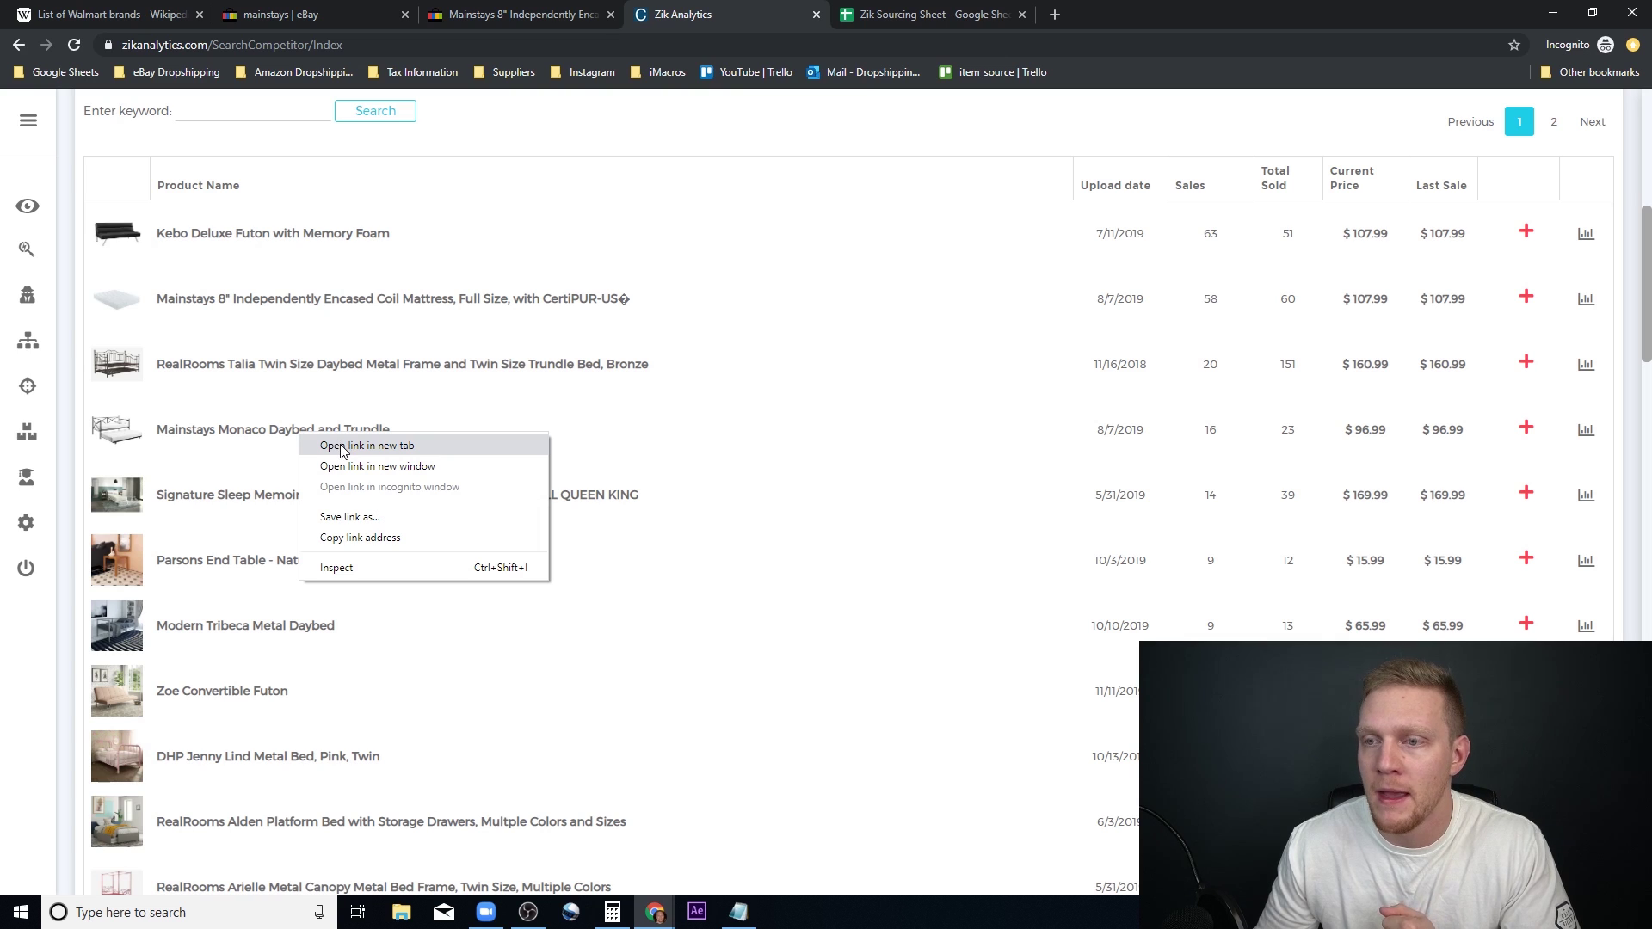
pyautogui.click(326, 446)
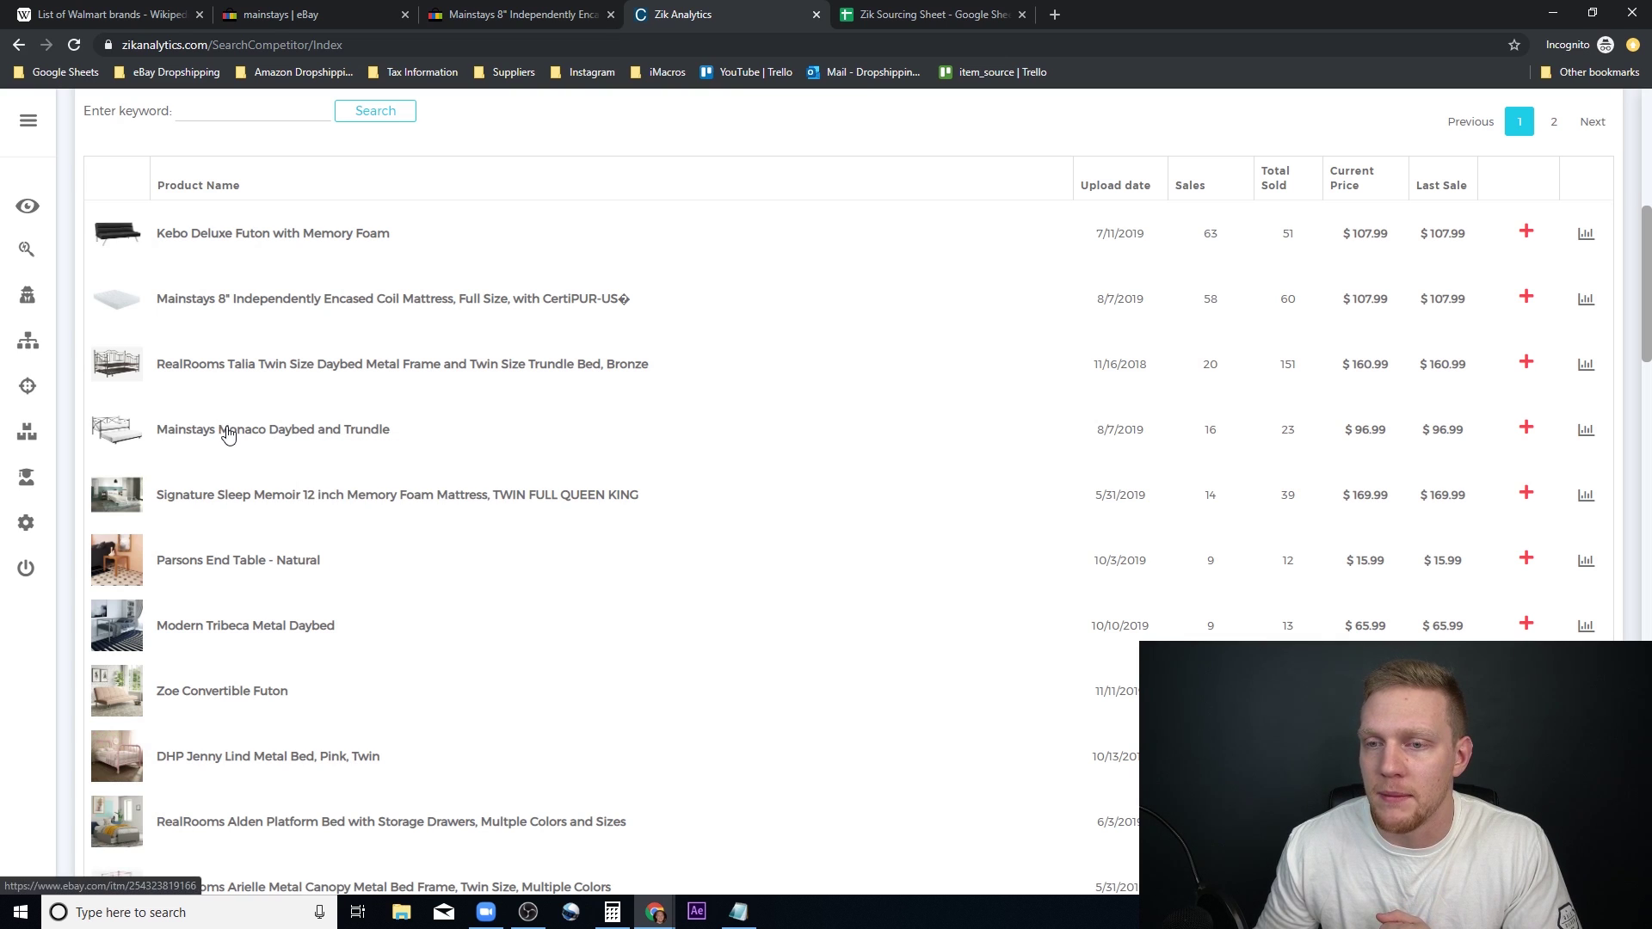
pyautogui.hotkey('ctrl', 'Tab')
pyautogui.scroll(-1, 841, 172)
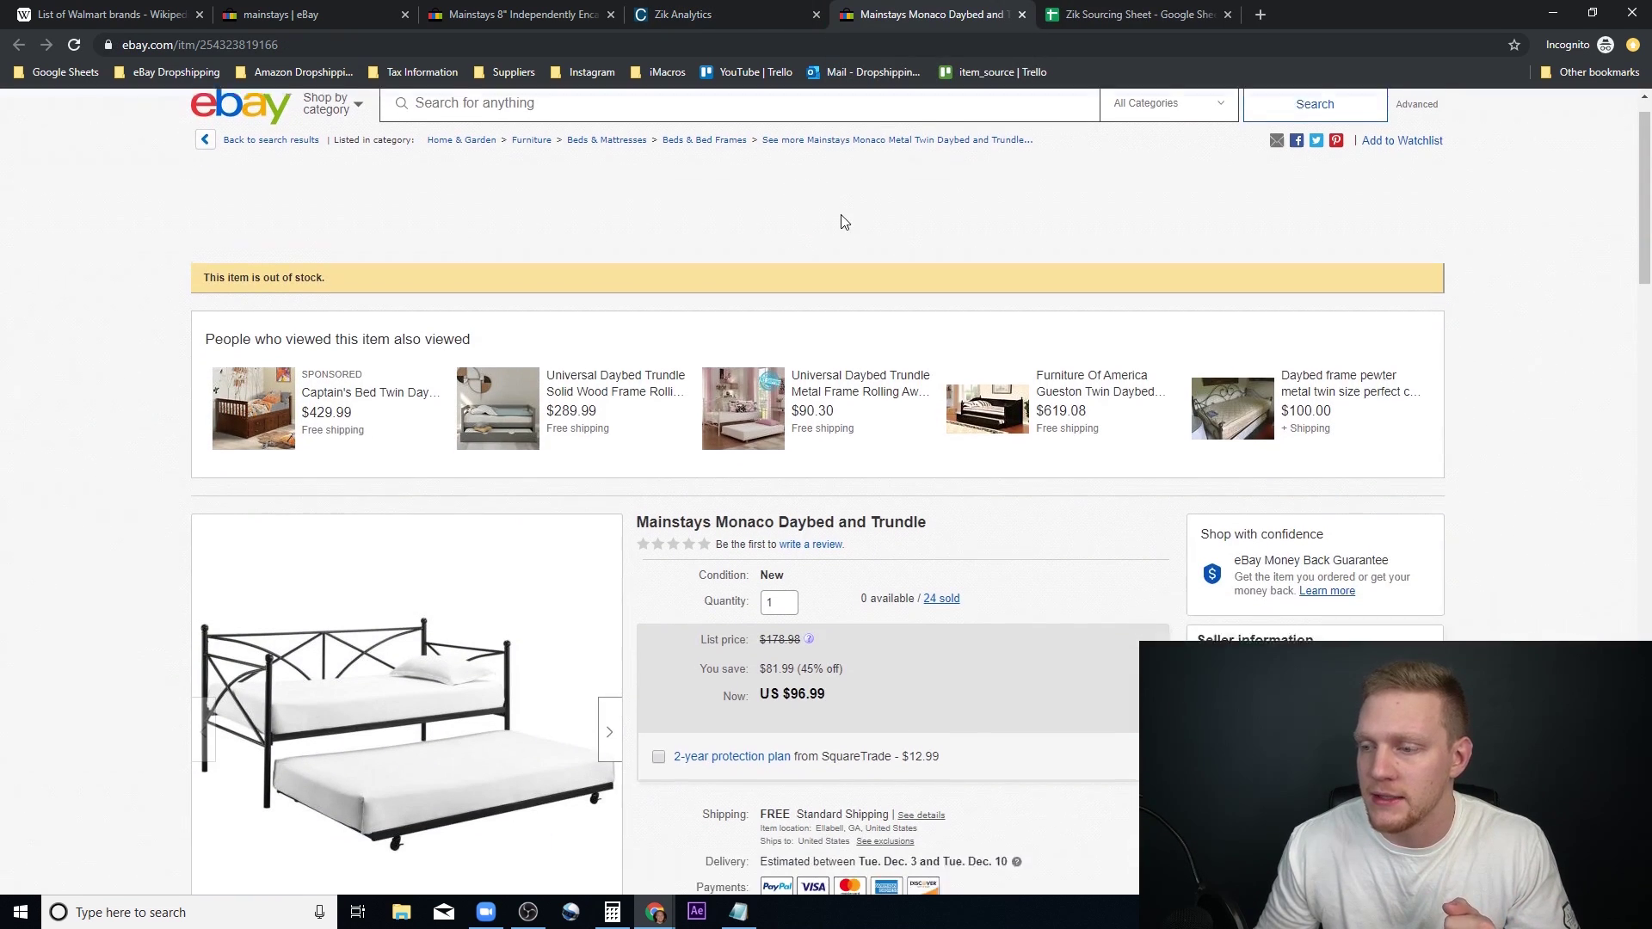
pyautogui.click(1022, 15)
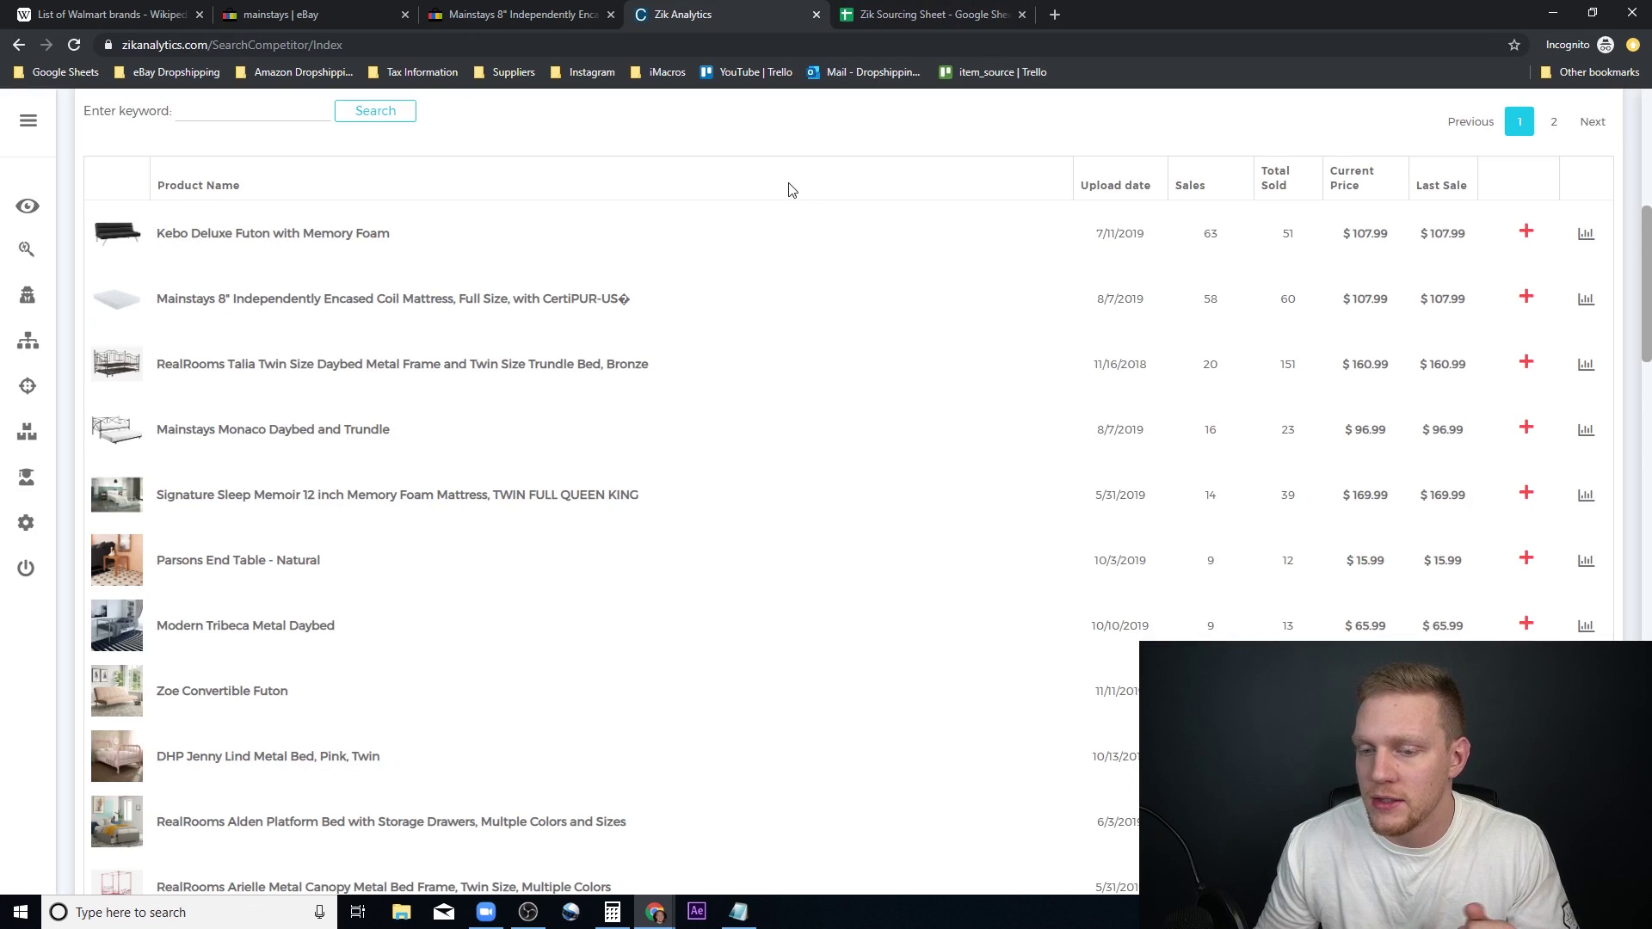
# Step: Look further through the seller's product list in Zik Analytics for other items worth sourcing
pyautogui.scroll(-3, 775, 215)
pyautogui.scroll(-1, 398, 501)
pyautogui.scroll(4, 344, 482)
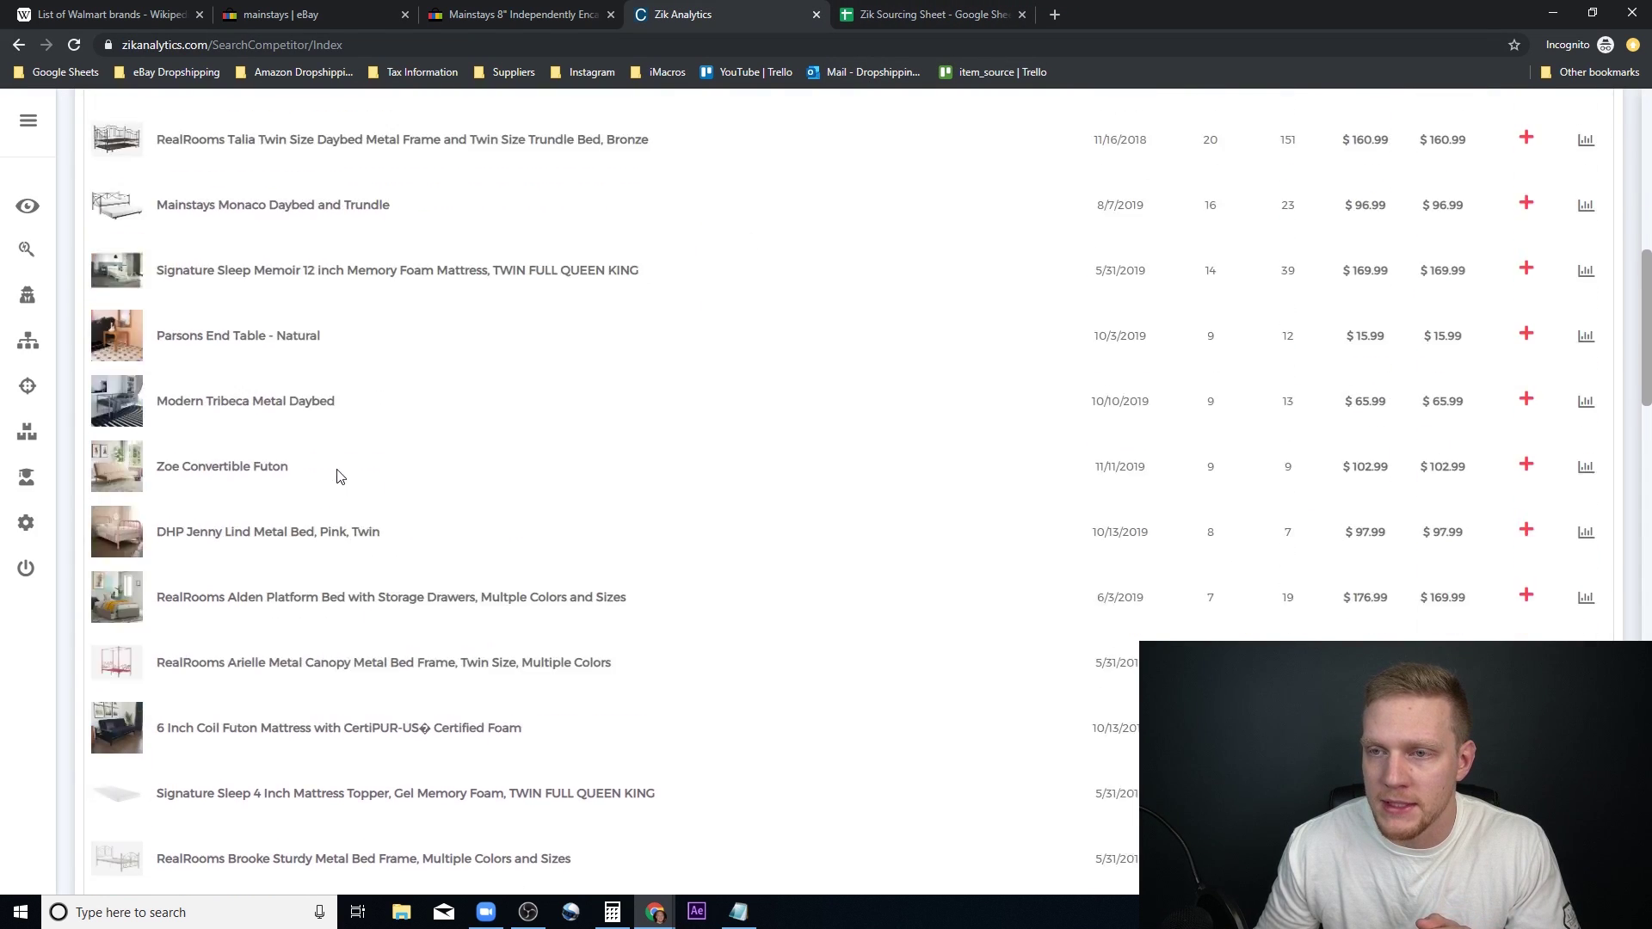
# Step: Check the Kebo Deluxe Futon listing's availability on eBay, close it, and open the RealRooms Talia daybed listing from the seller's product list
pyautogui.click(265, 235)
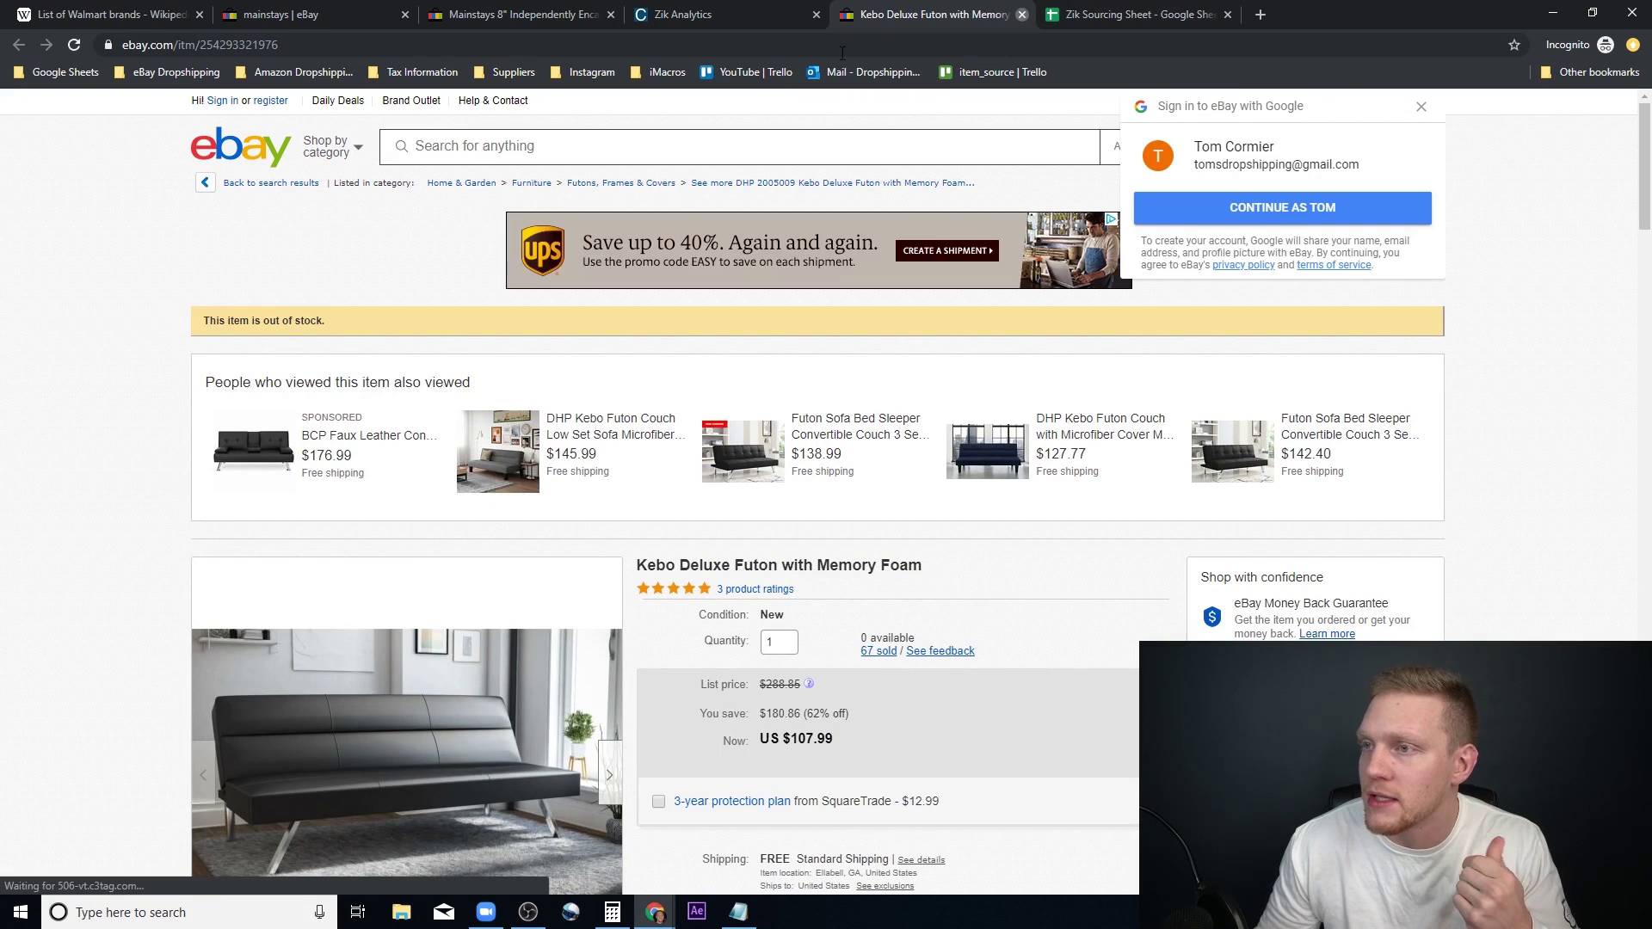
pyautogui.click(1022, 15)
pyautogui.click(223, 365)
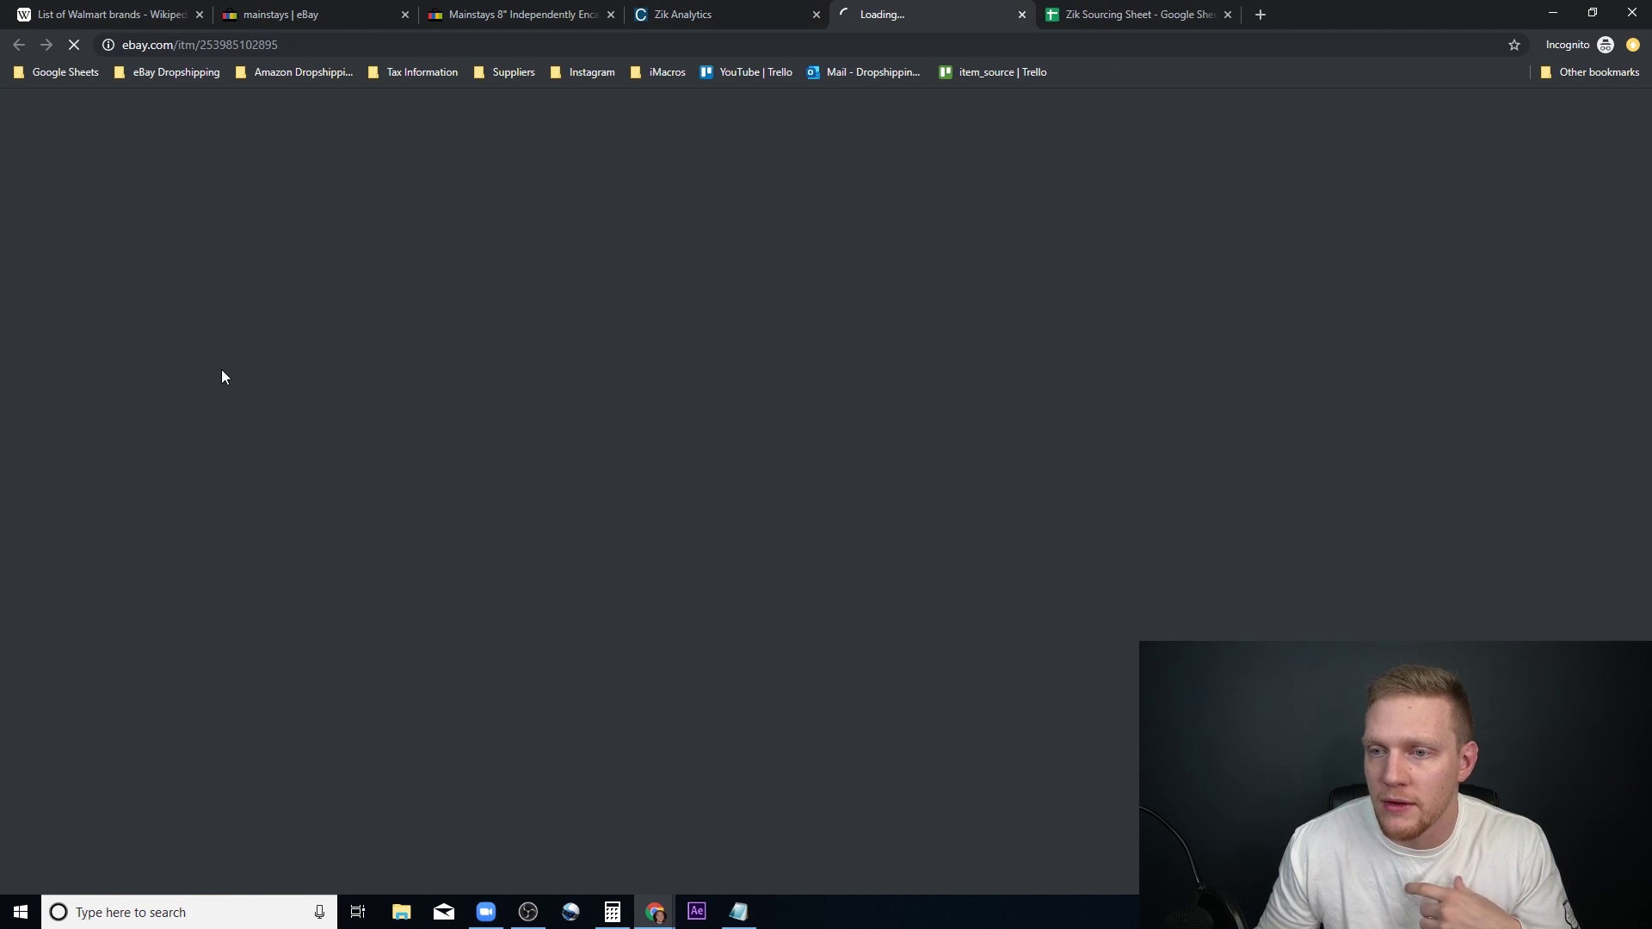
pyautogui.scroll(-3, 277, 377)
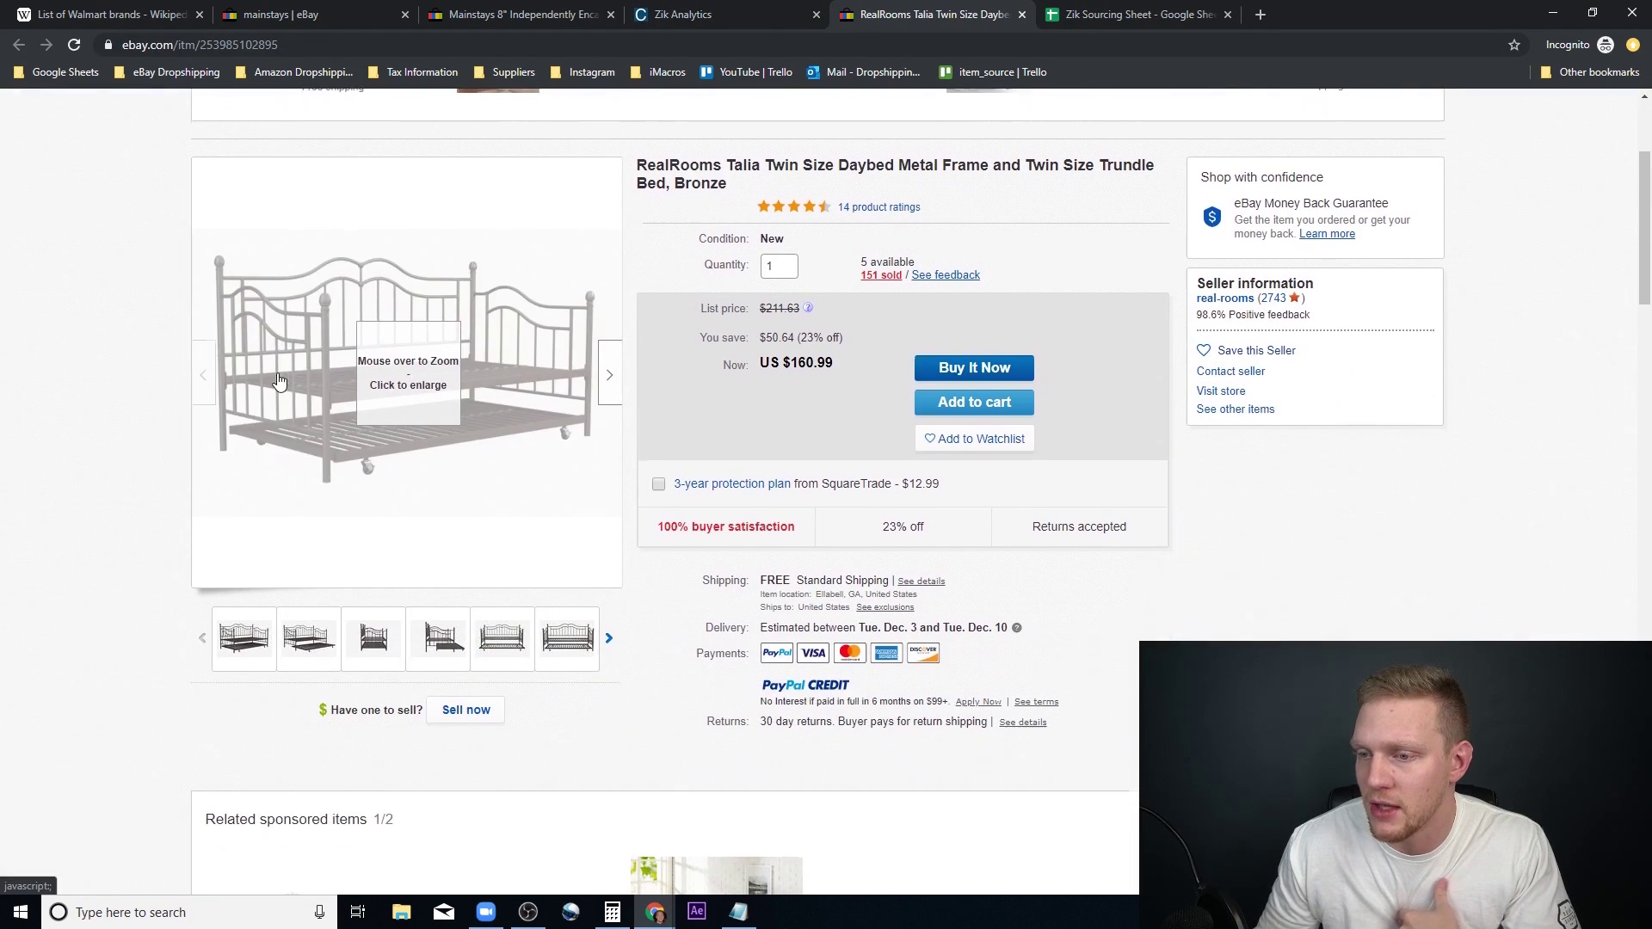
# Step: Read the item description and feature bullets of the RealRooms Talia daybed listing
pyautogui.scroll(-10, 739, 472)
pyautogui.scroll(-5, 736, 472)
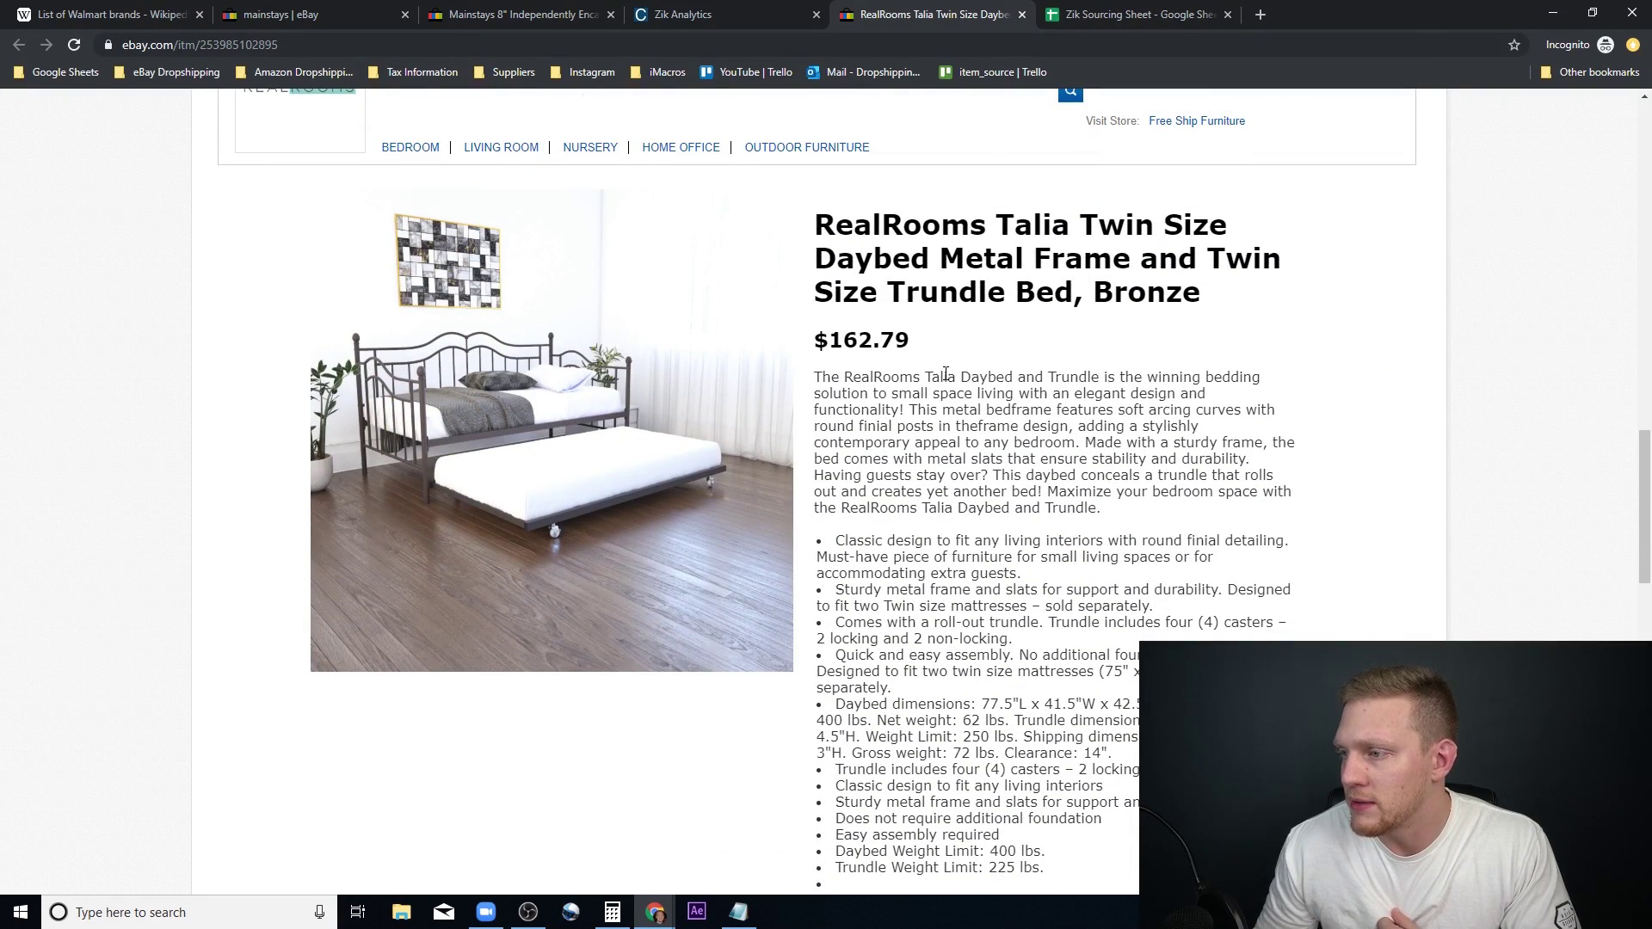
pyautogui.scroll(1, 945, 376)
pyautogui.scroll(-4, 937, 442)
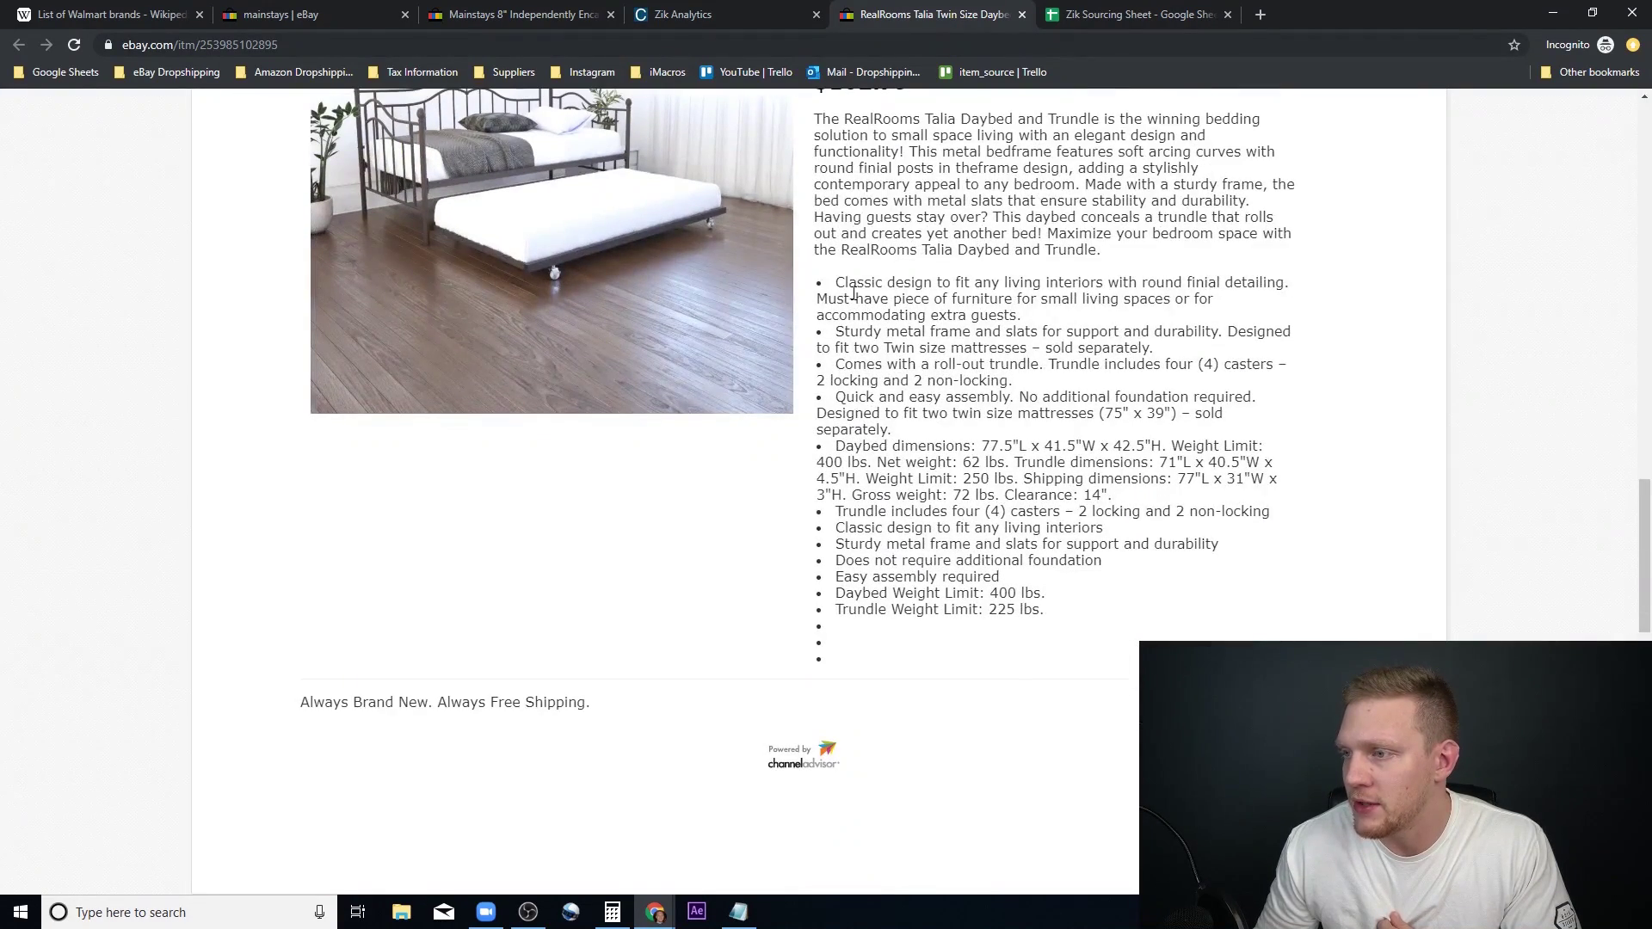
pyautogui.scroll(4, 853, 294)
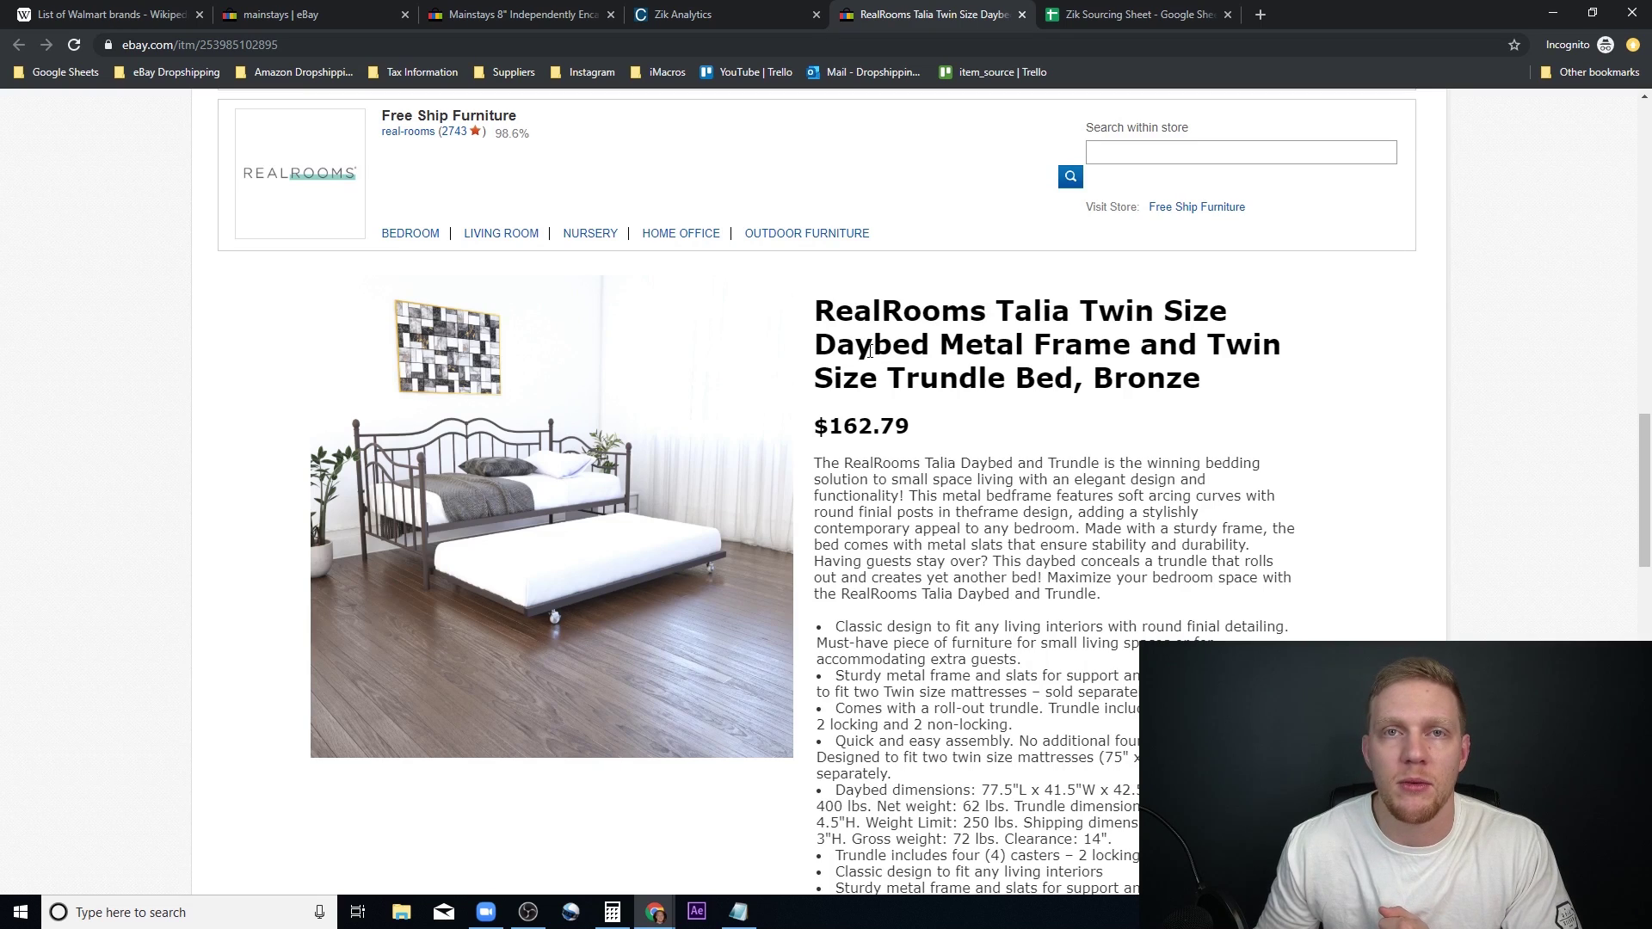
# Step: Search Google for the daybed description's feature text, from "Classic design to fit any living interiors" through the trundle caster bullet
pyautogui.scroll(-1, 869, 351)
pyautogui.moveTo(838, 543); pyautogui.dragTo(1029, 770)
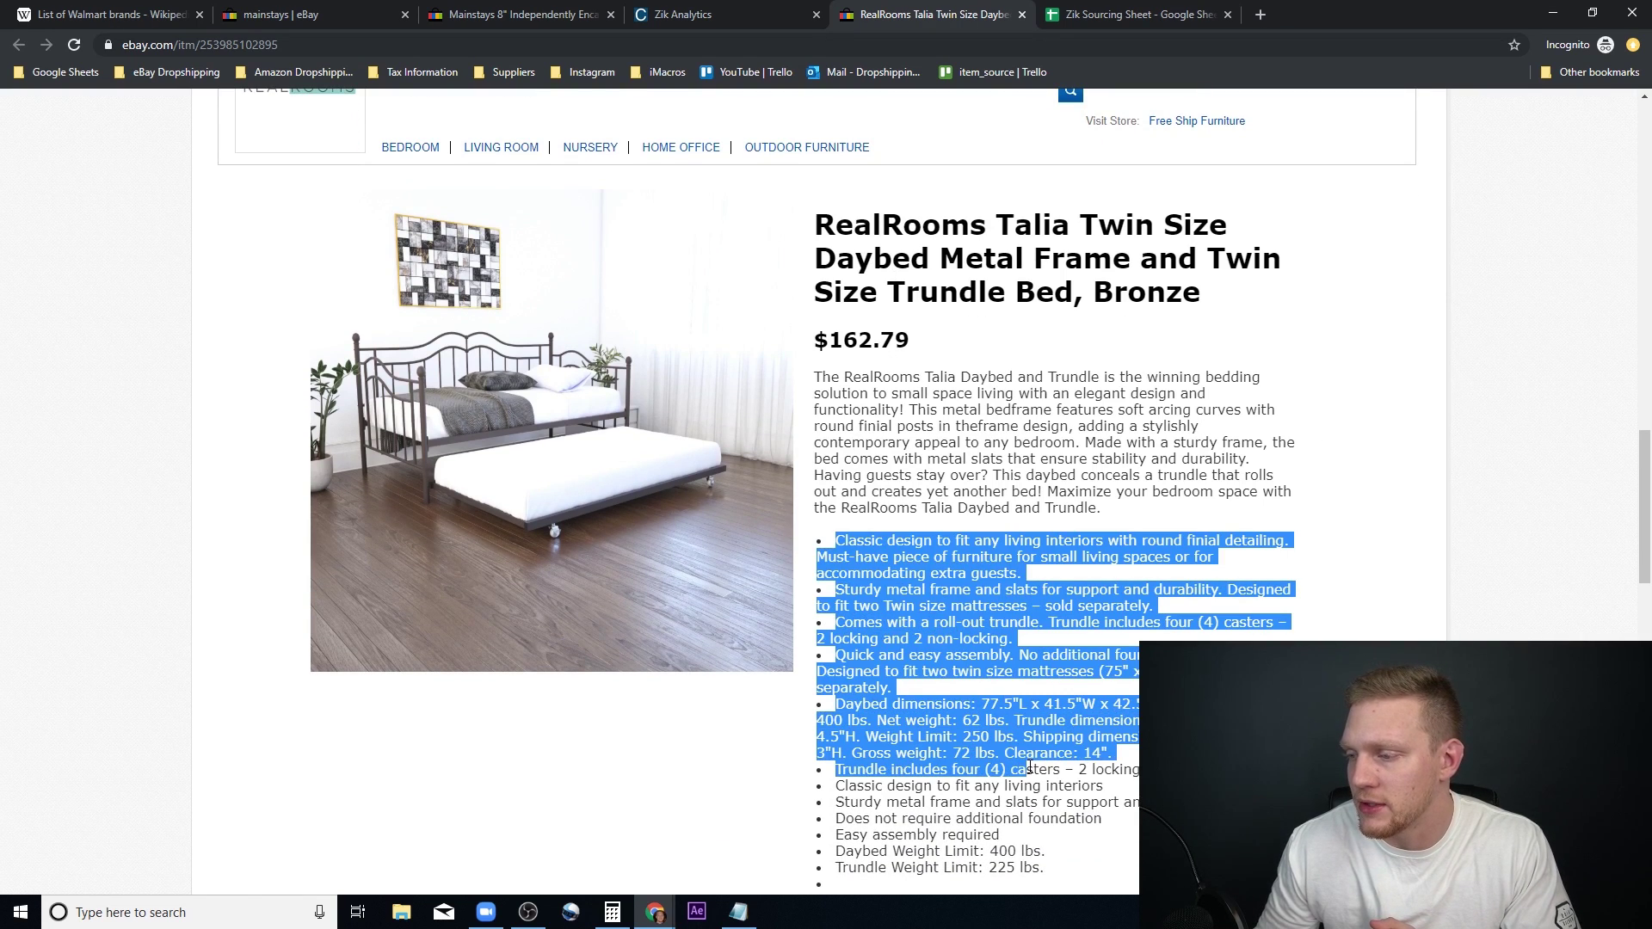
pyautogui.rightClick(958, 620)
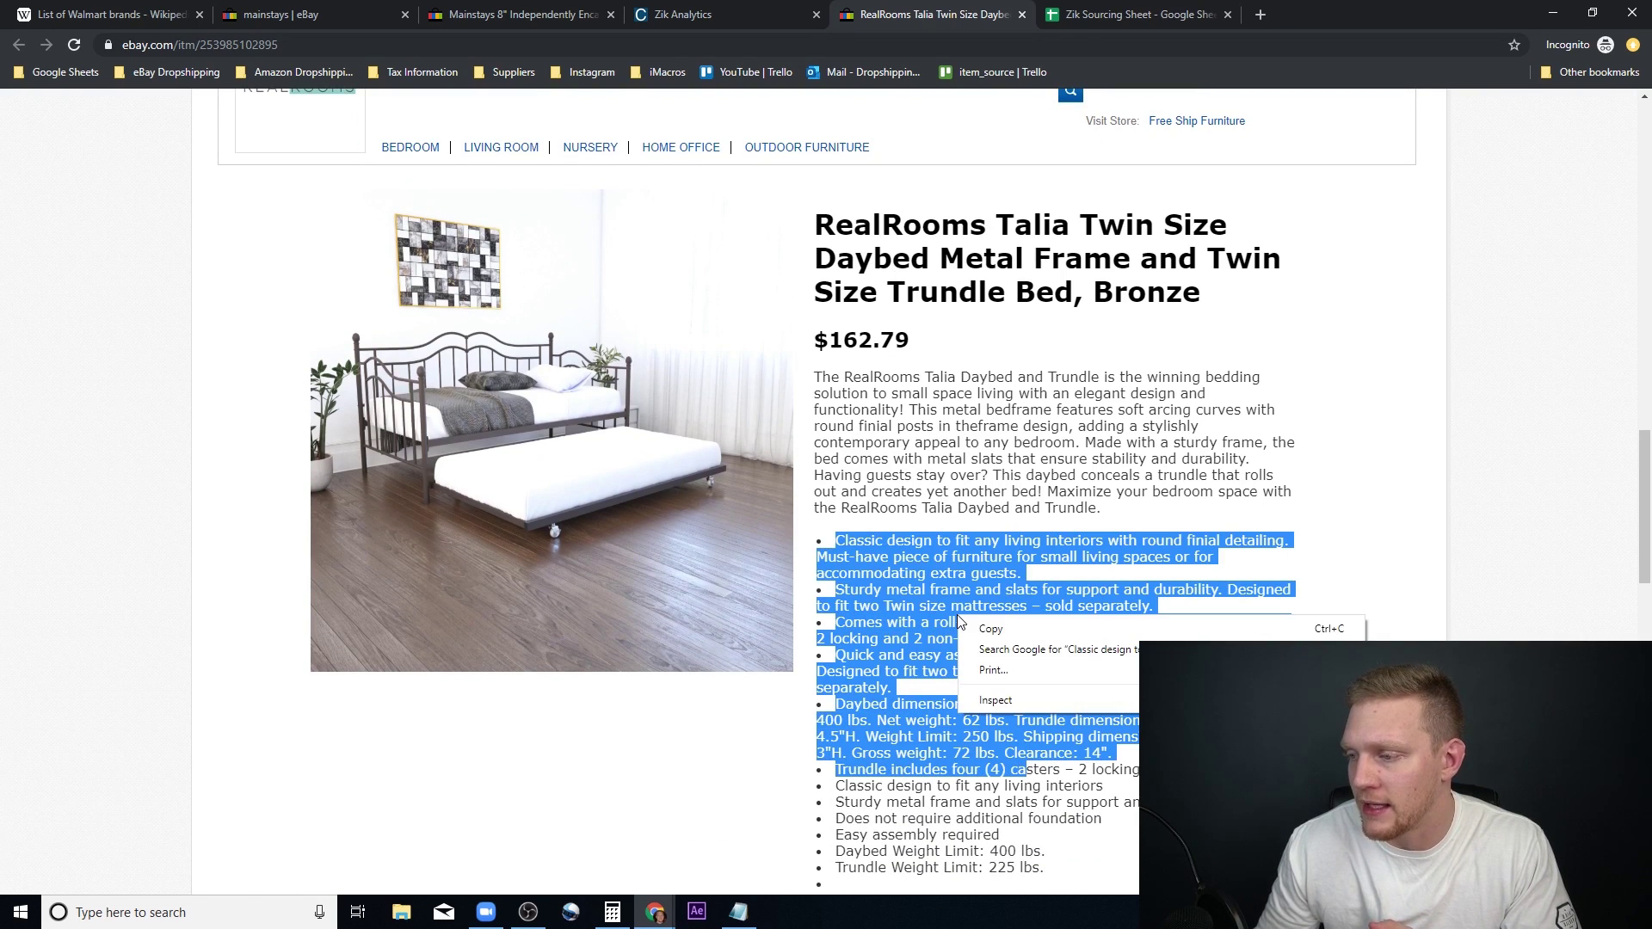
pyautogui.click(996, 652)
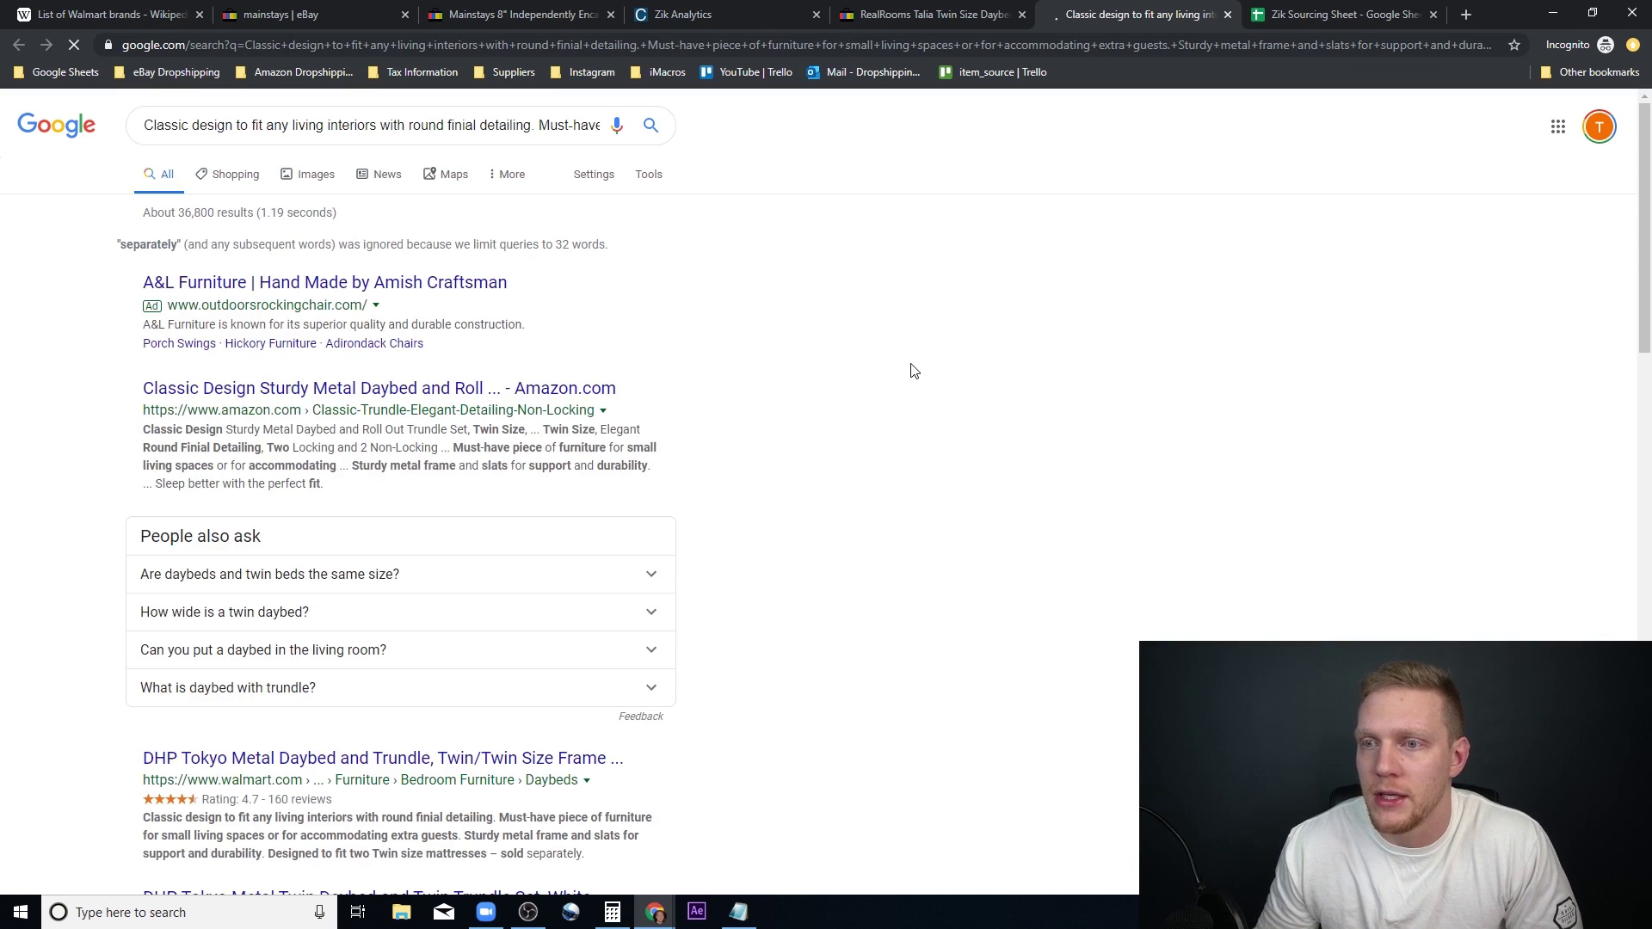
# Step: Open the Walmart result for the DHP Tokyo Metal Daybed and Trundle and compare it with the eBay listing
pyautogui.scroll(-3, 593, 387)
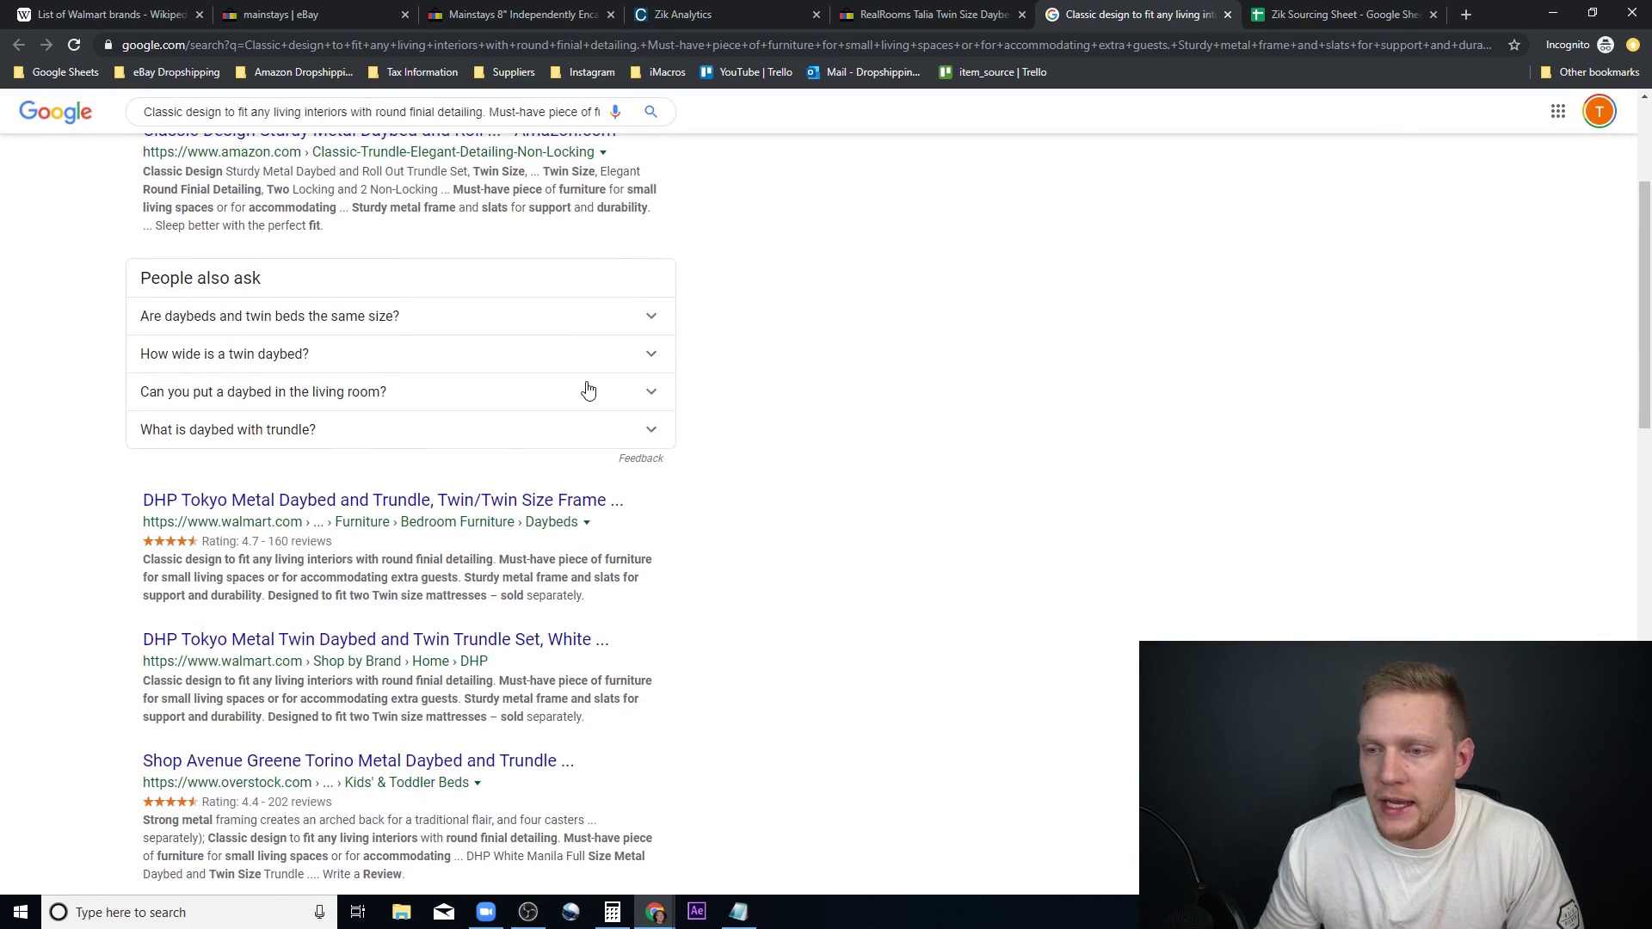
pyautogui.click(457, 499)
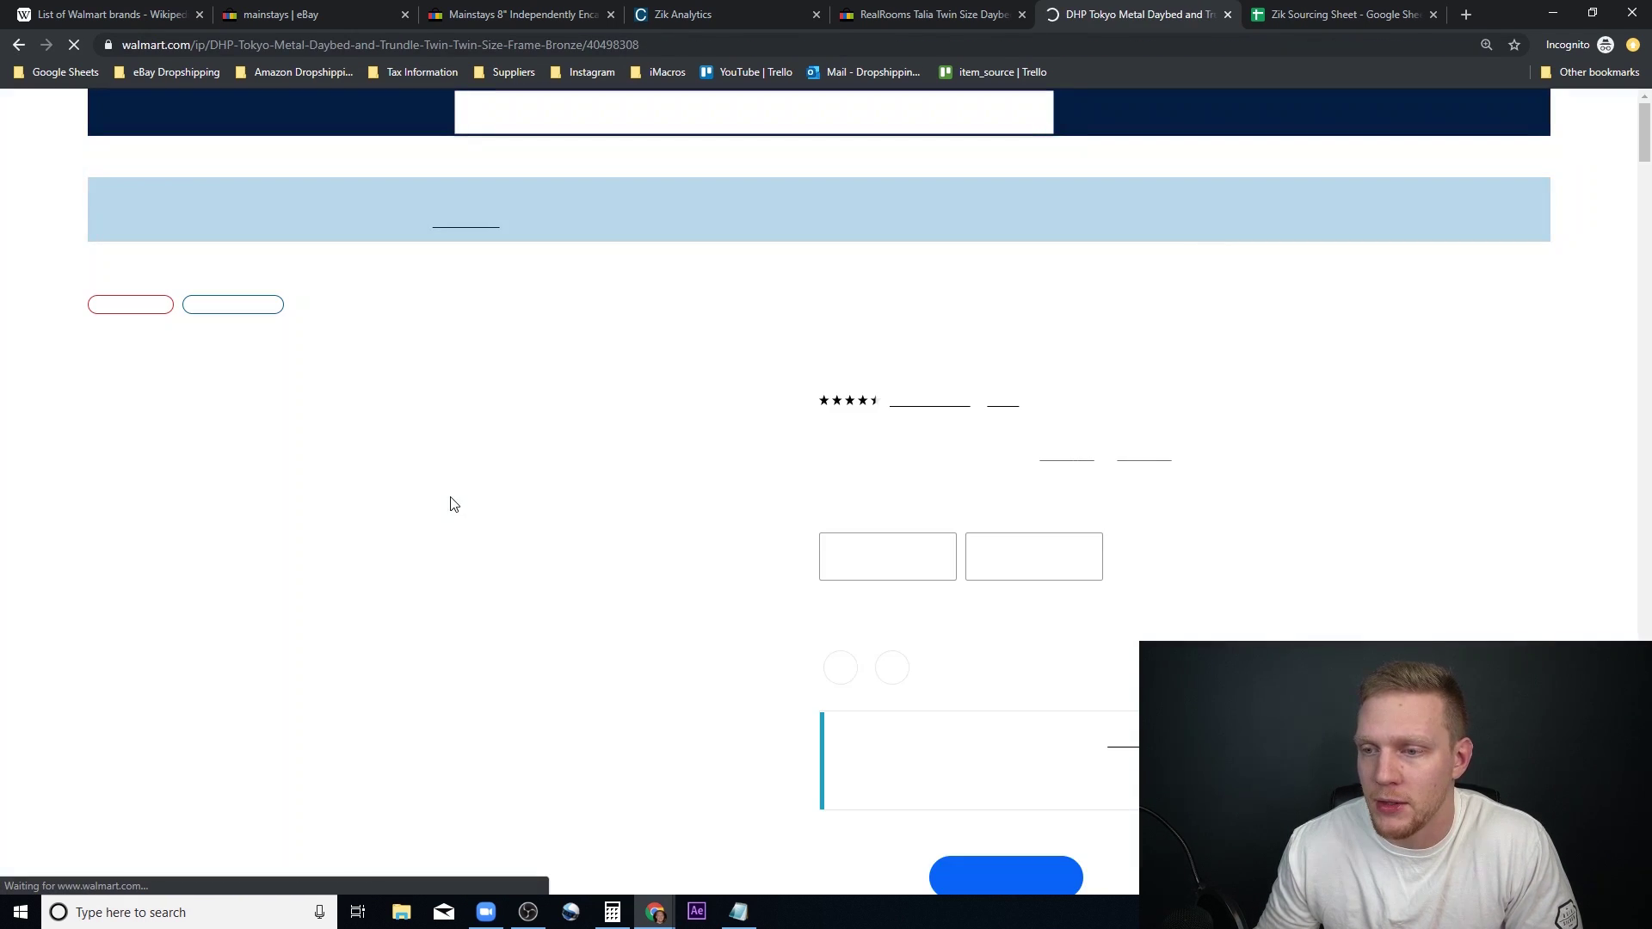
pyautogui.scroll(-2, 477, 481)
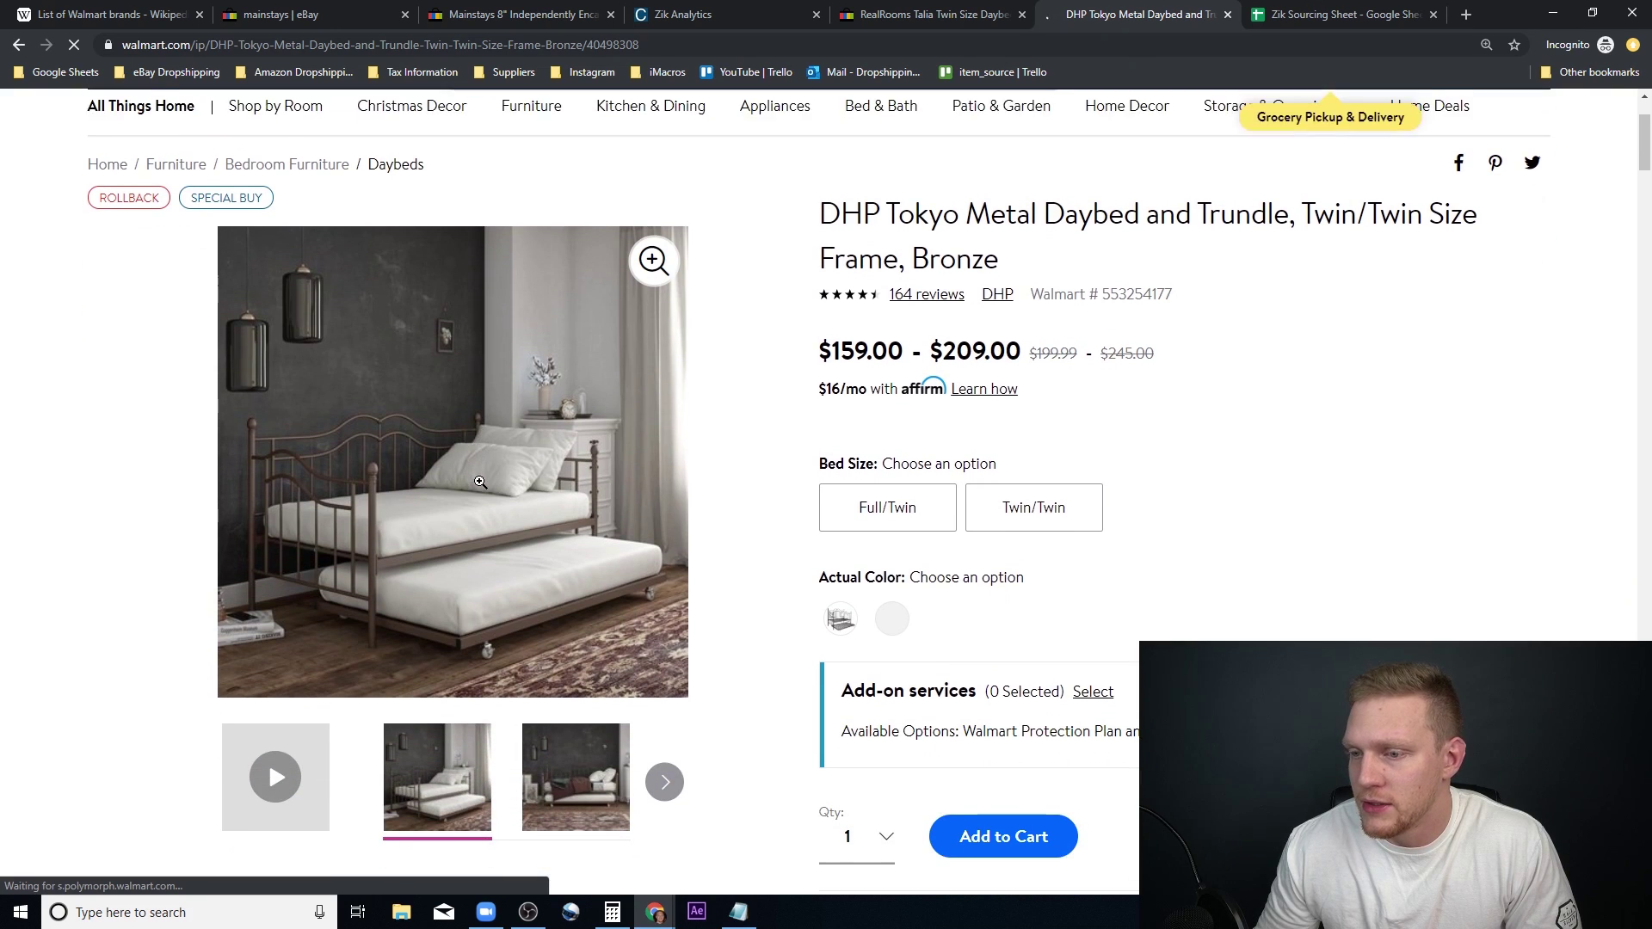
pyautogui.scroll(1, 482, 483)
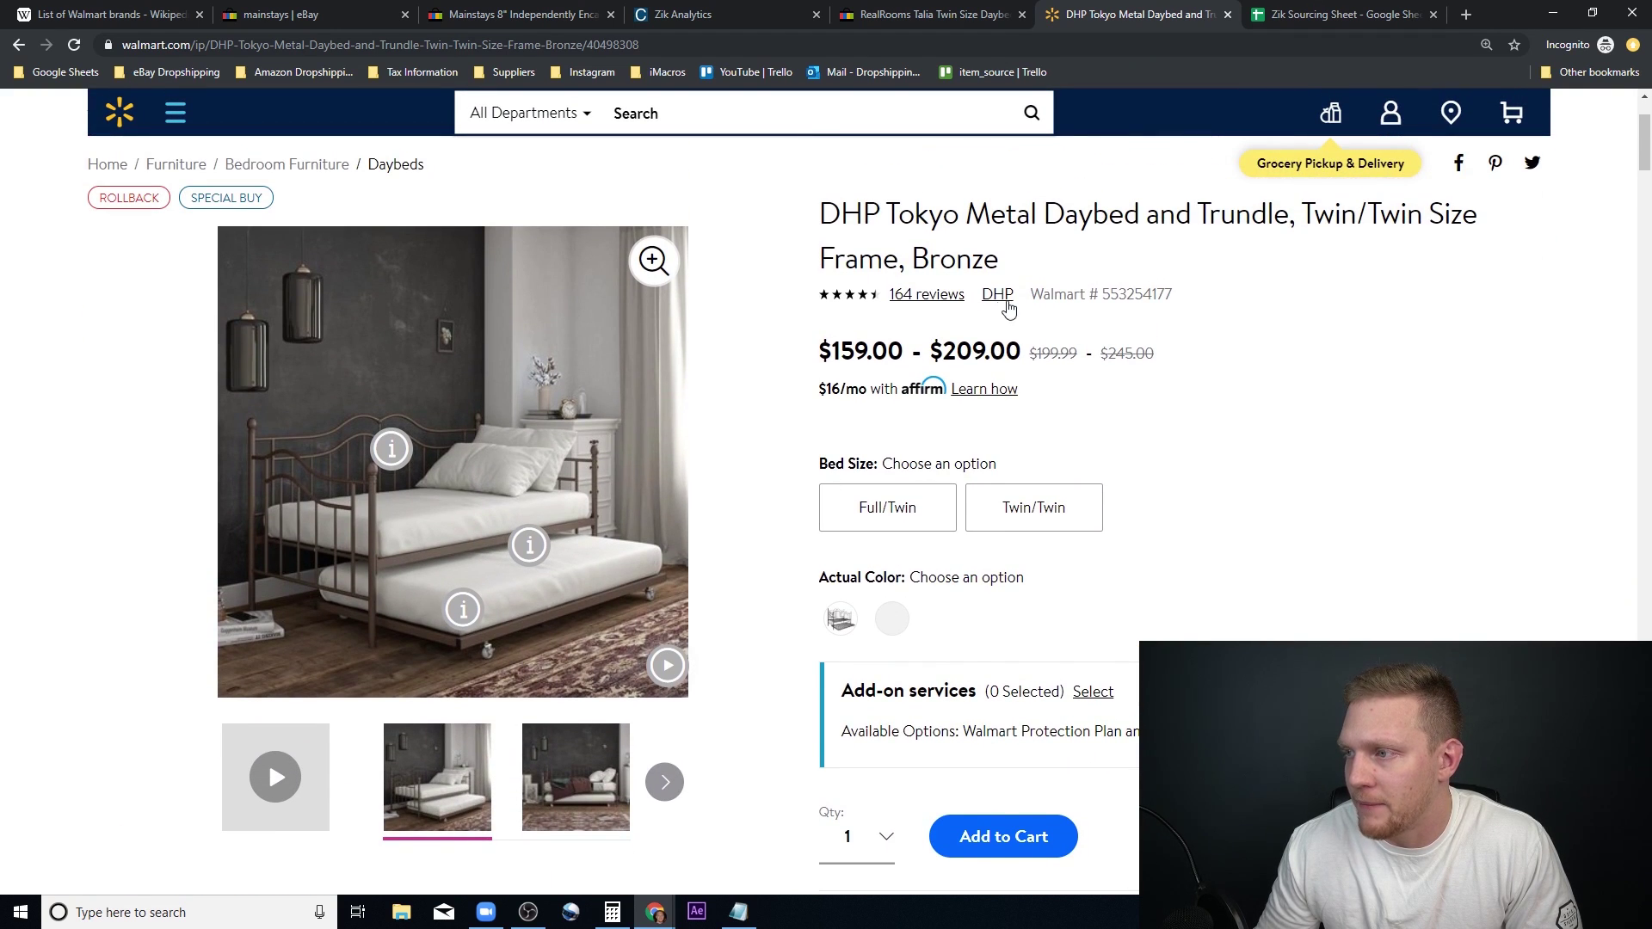
pyautogui.click(934, 14)
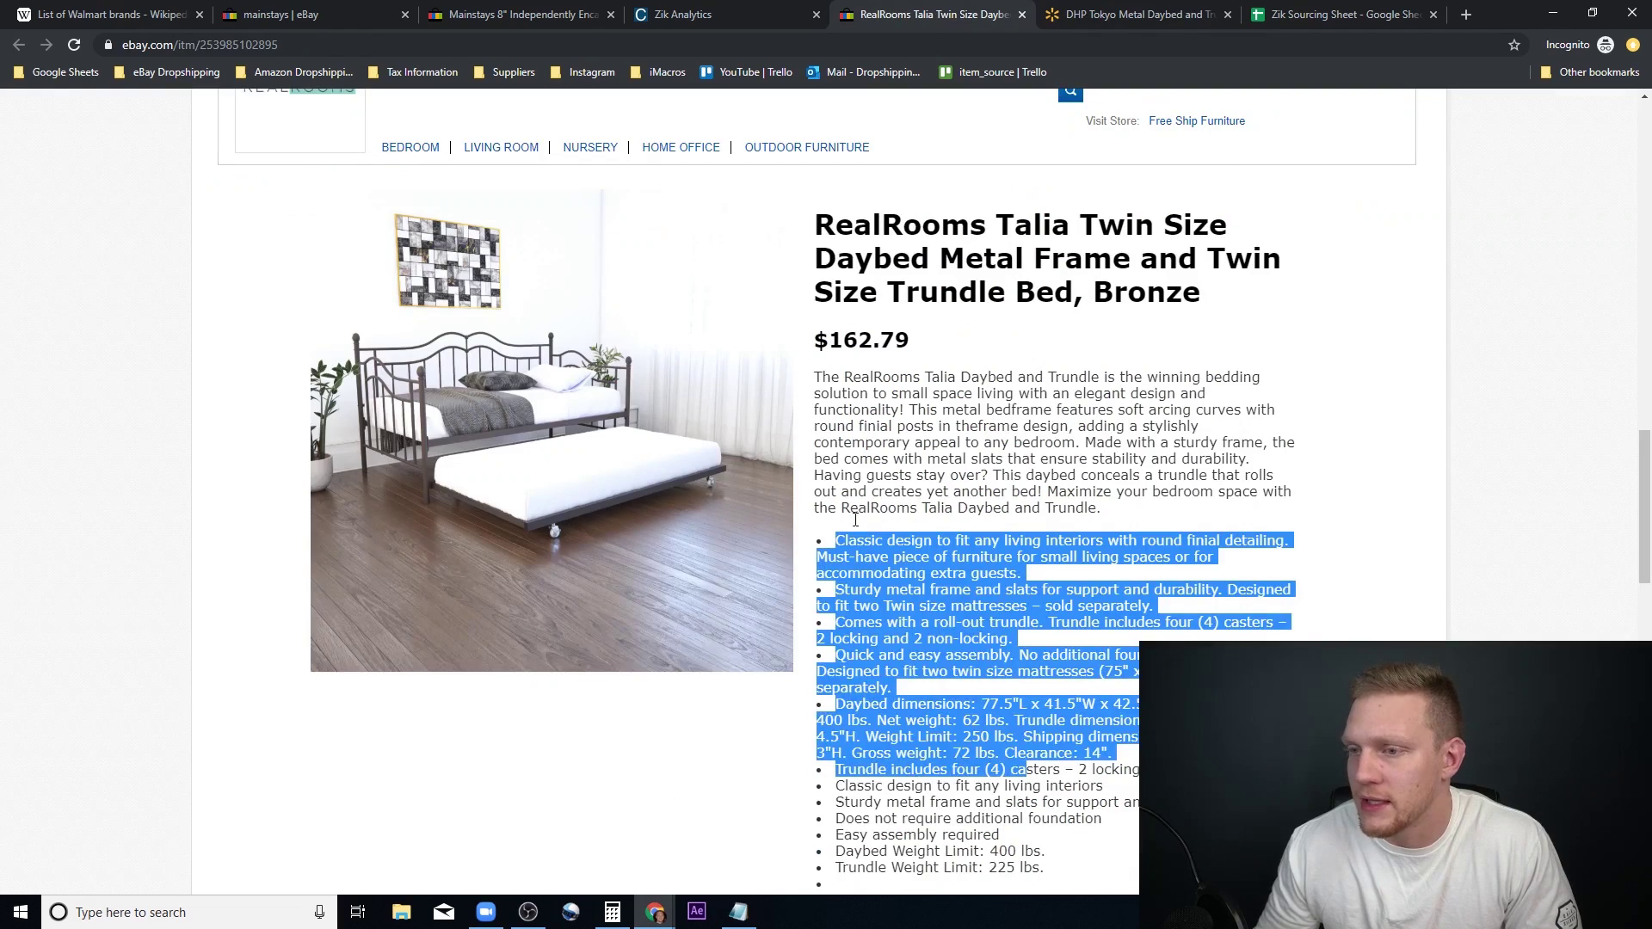
pyautogui.click(1132, 16)
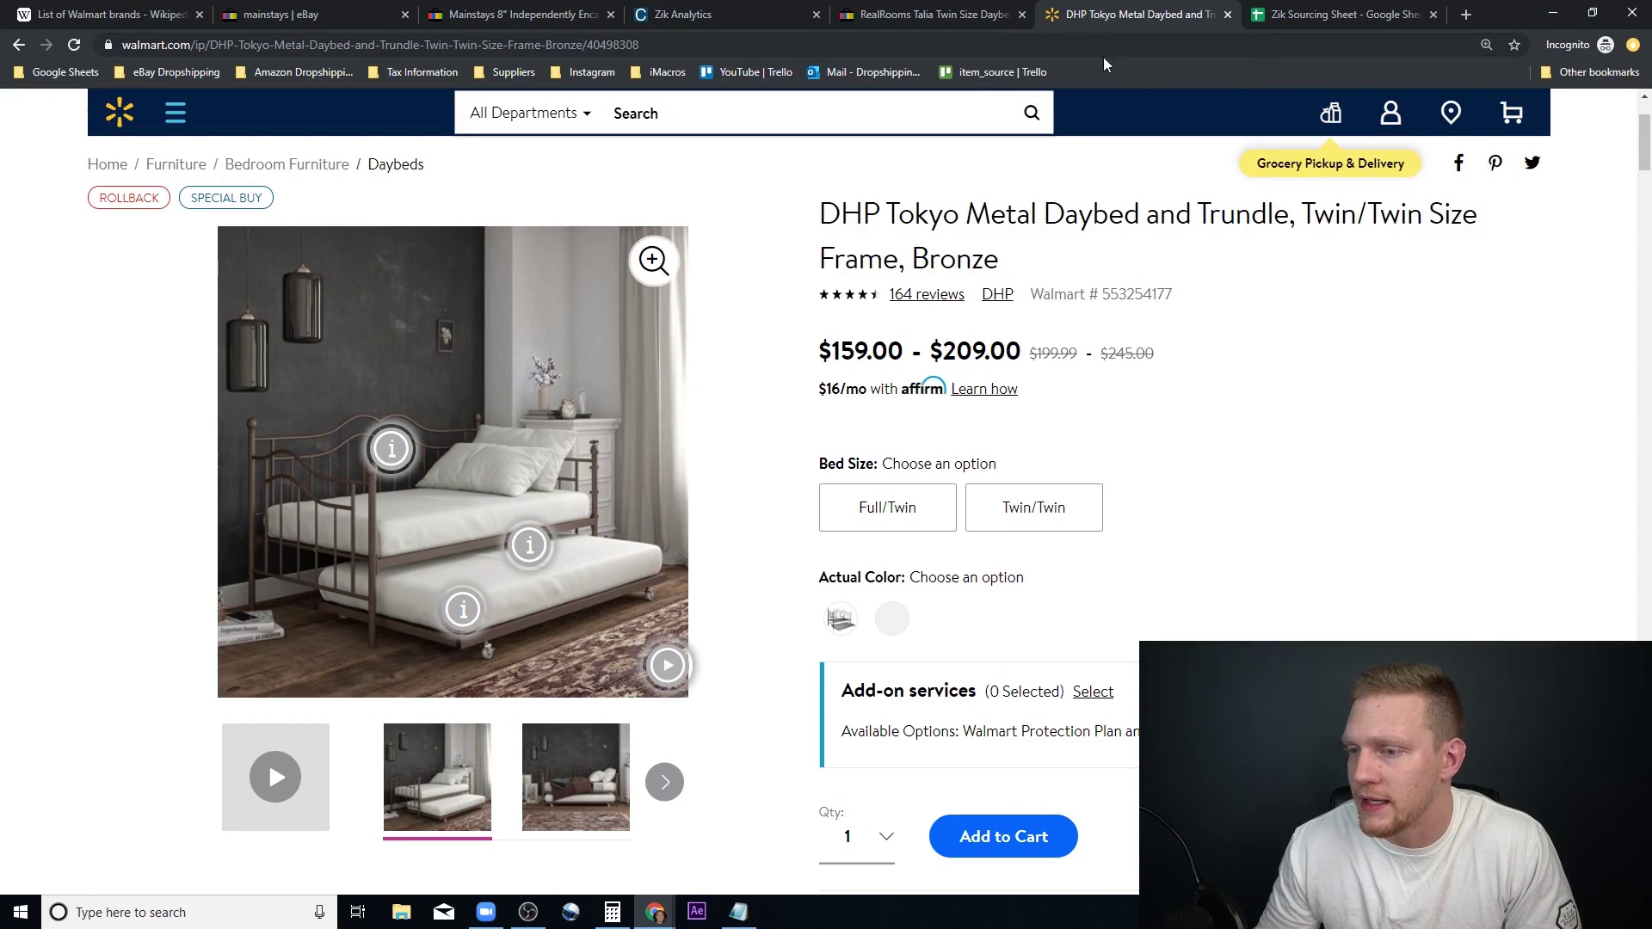
# Step: Look over the Walmart daybed's details and choose the White color to check its price
pyautogui.scroll(-3, 1046, 426)
pyautogui.scroll(-5, 1043, 426)
pyautogui.scroll(5, 1038, 413)
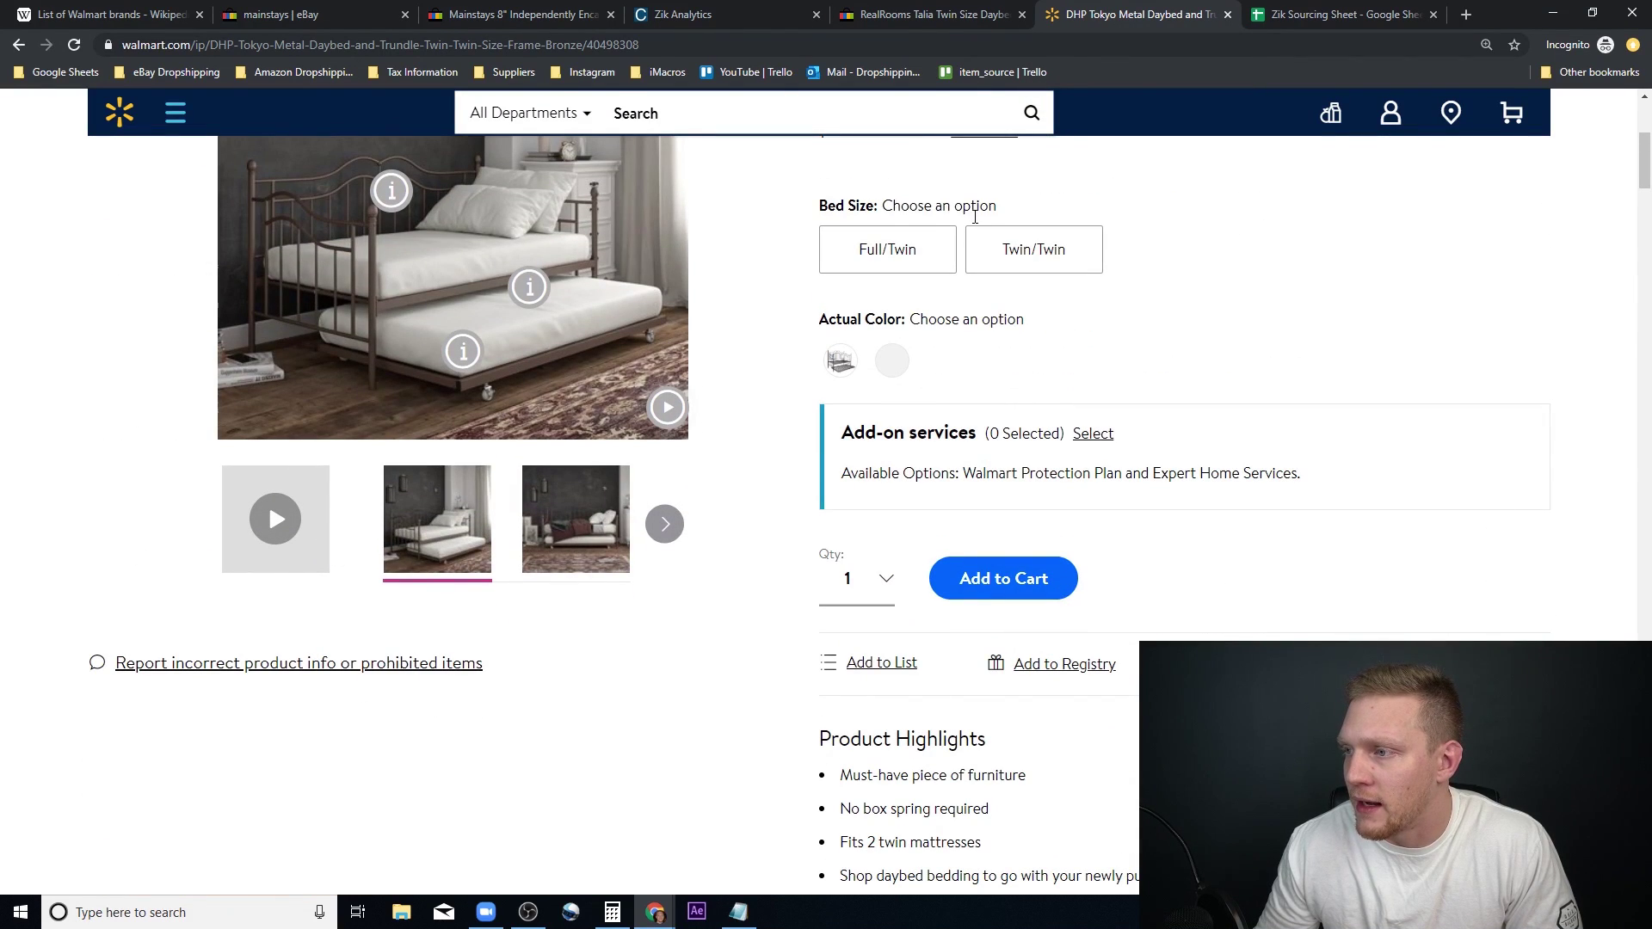
pyautogui.scroll(-1, 964, 241)
pyautogui.click(892, 275)
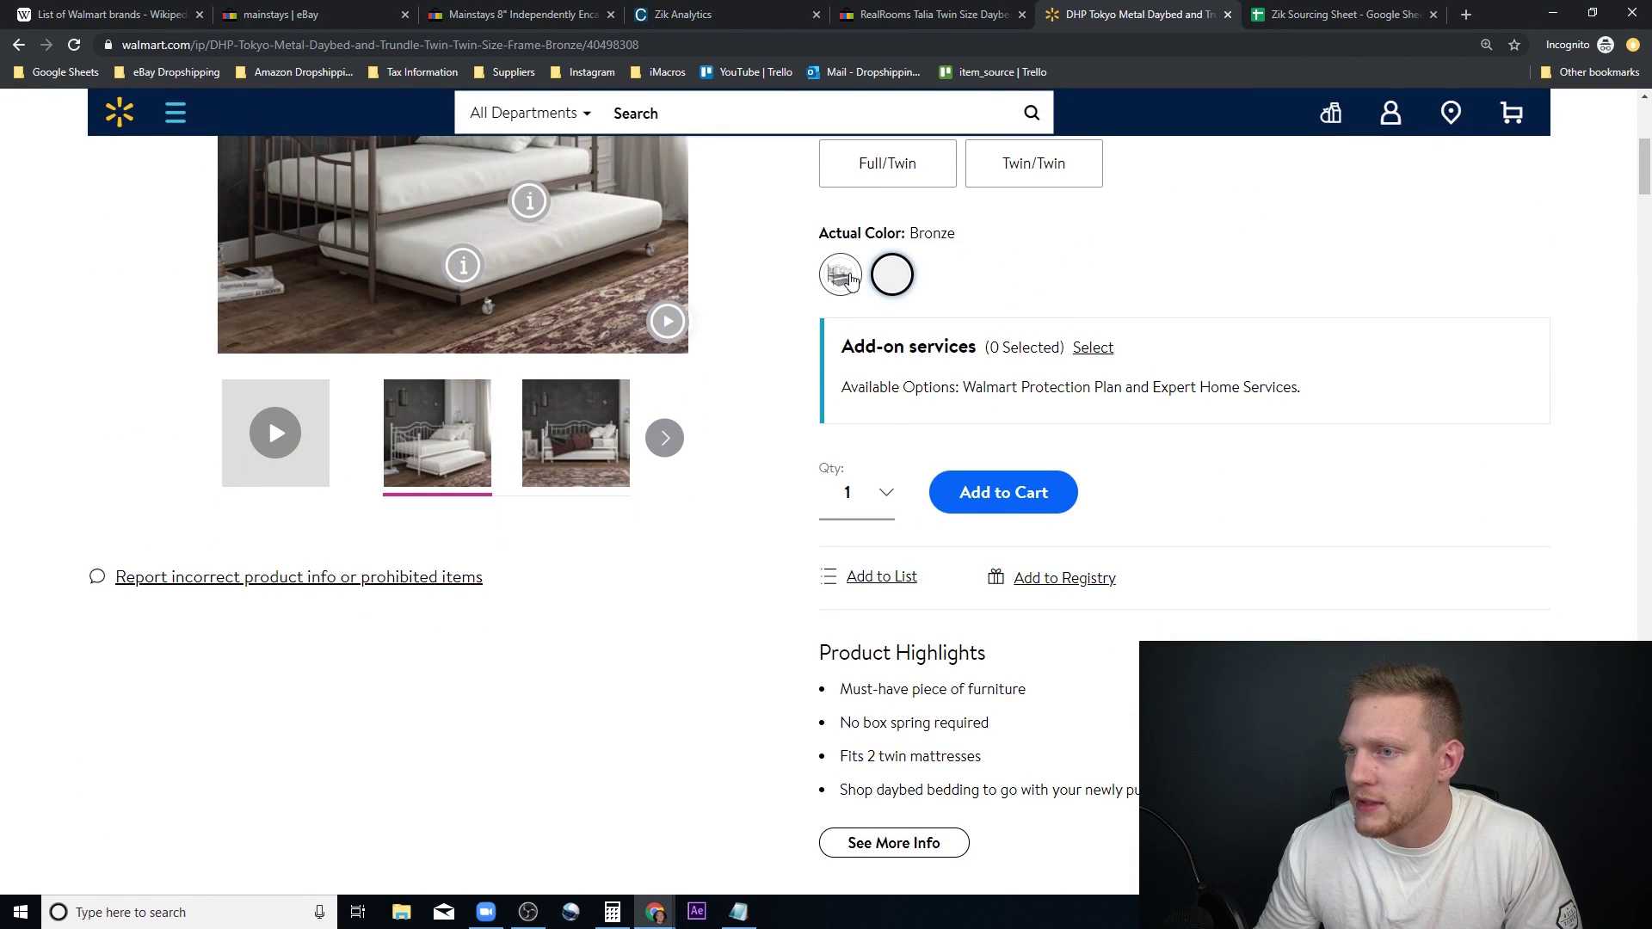
pyautogui.scroll(3, 947, 284)
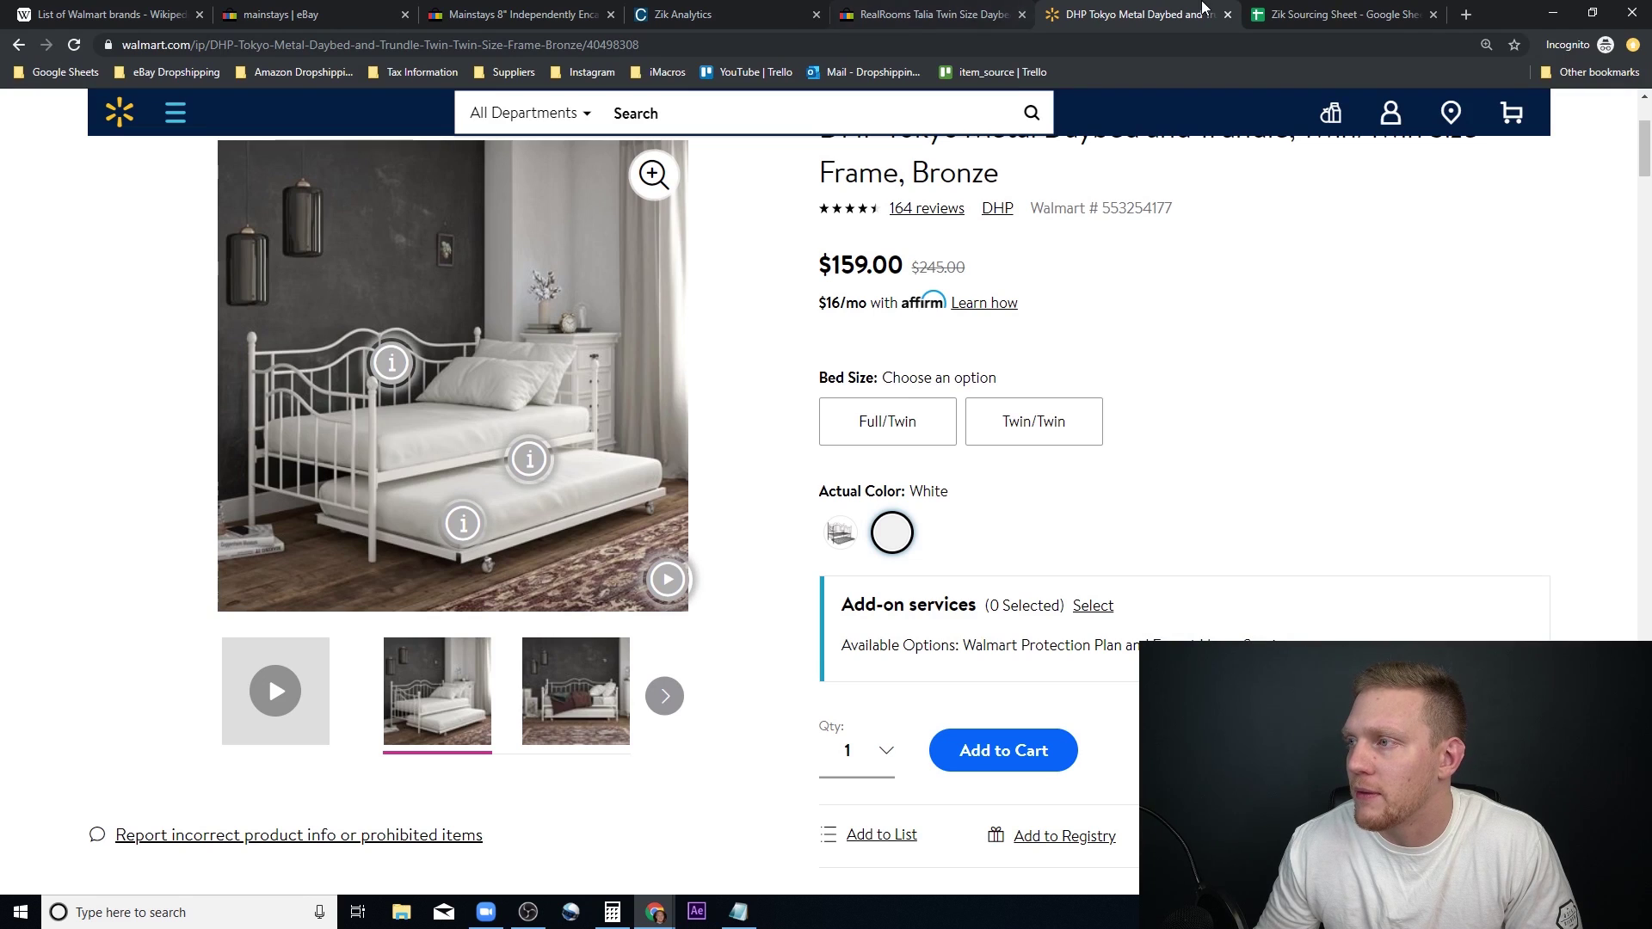
# Step: Close the Walmart daybed page and both eBay listings for the Talia daybed and the 8-inch mattress, returning to the mainstays search results
pyautogui.click(1228, 14)
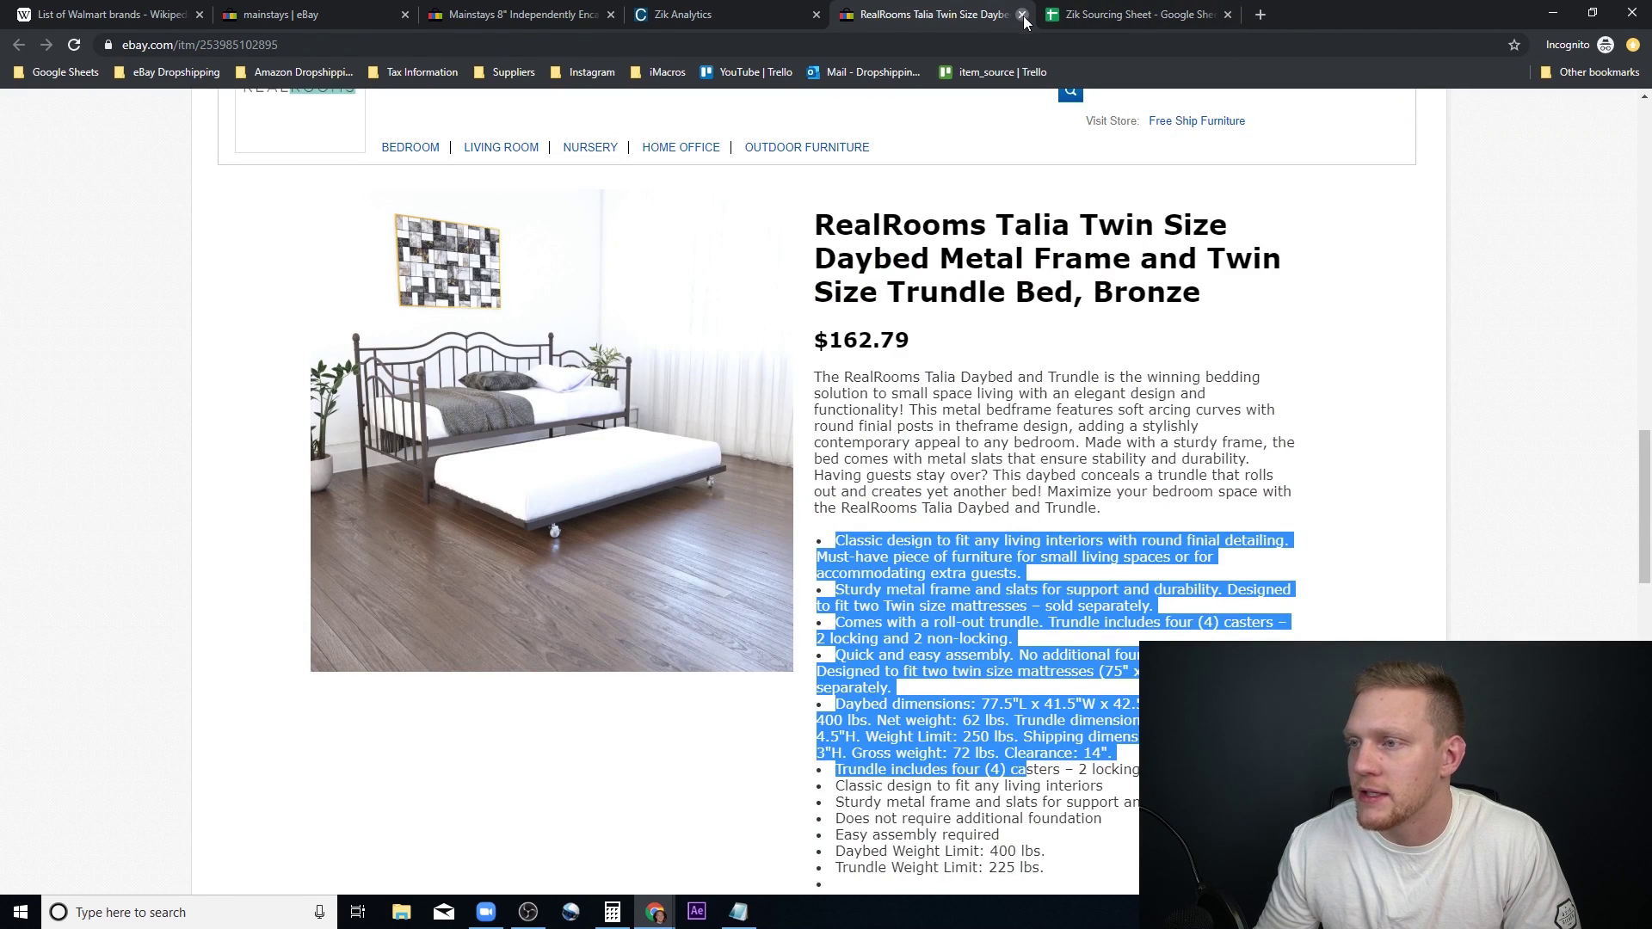
pyautogui.click(1023, 15)
pyautogui.click(521, 15)
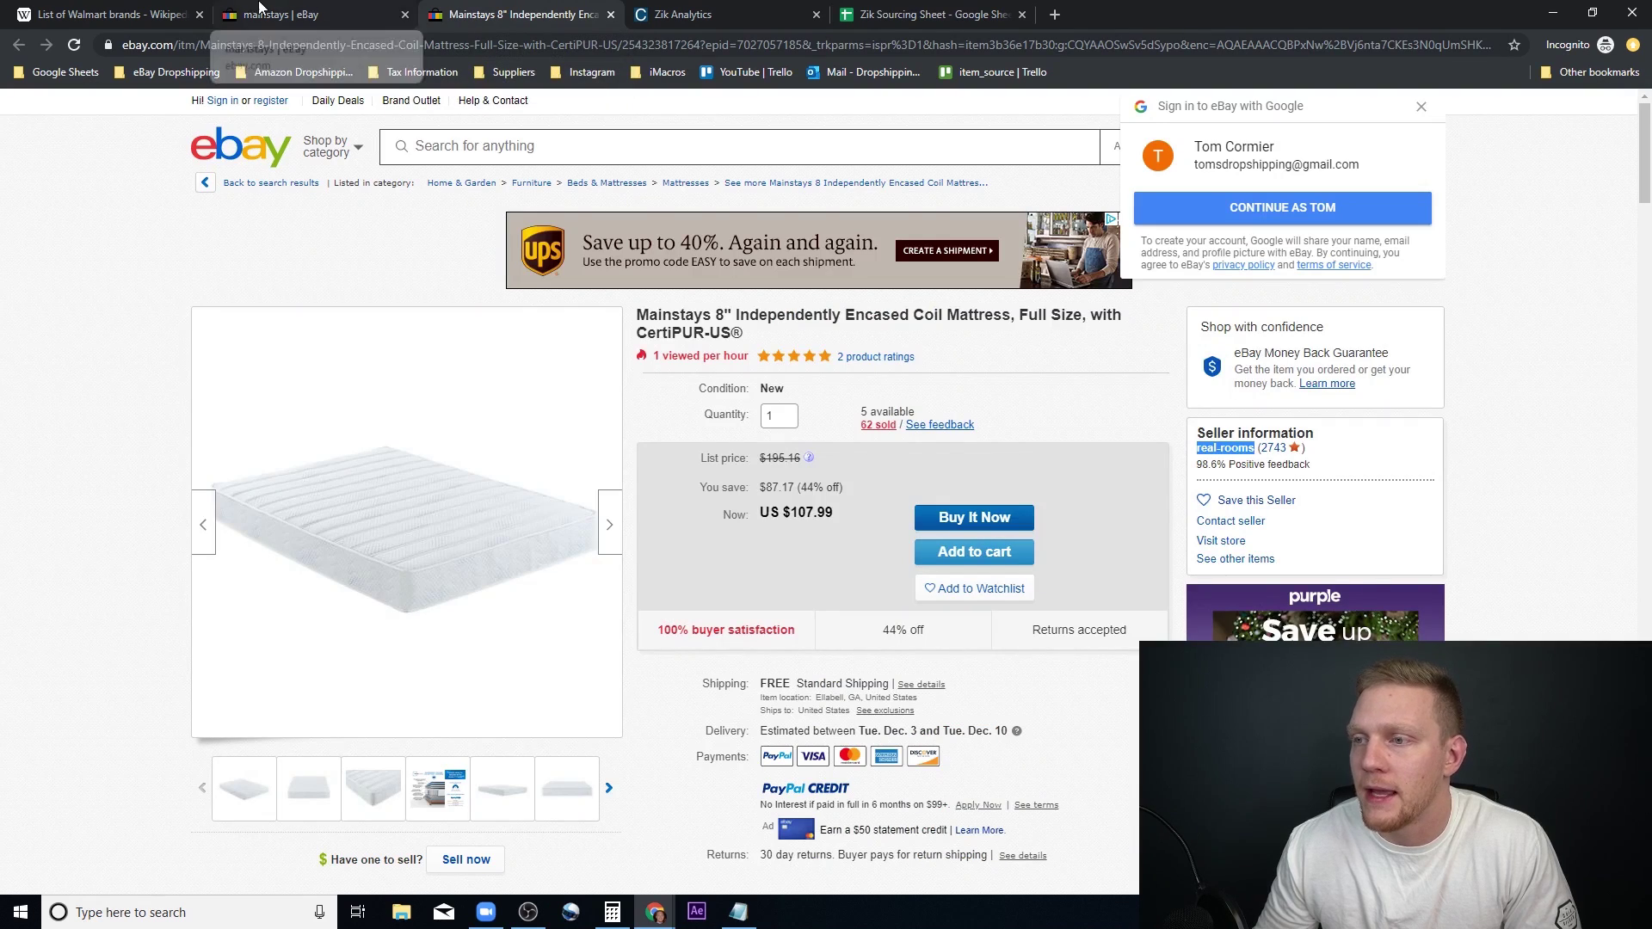
pyautogui.click(611, 14)
pyautogui.click(336, 14)
# Step: Browse the mainstays results on eBay and open the Metal Bed Frame Adjustable Rails listing in a new tab
pyautogui.scroll(1, 701, 418)
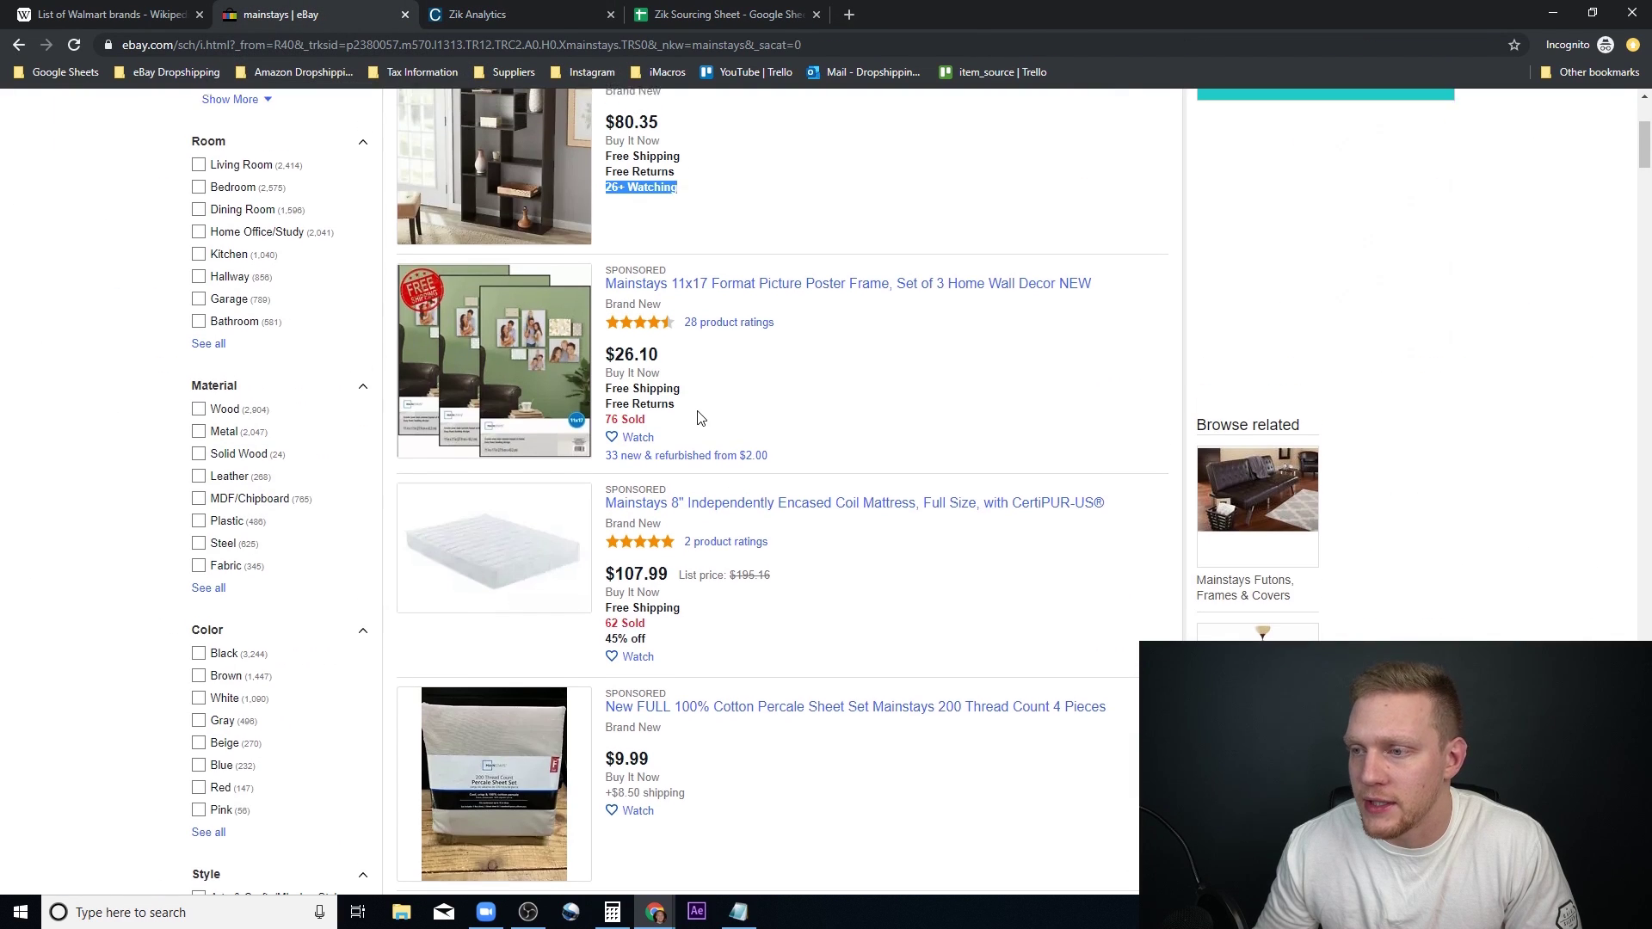
pyautogui.scroll(-7, 700, 404)
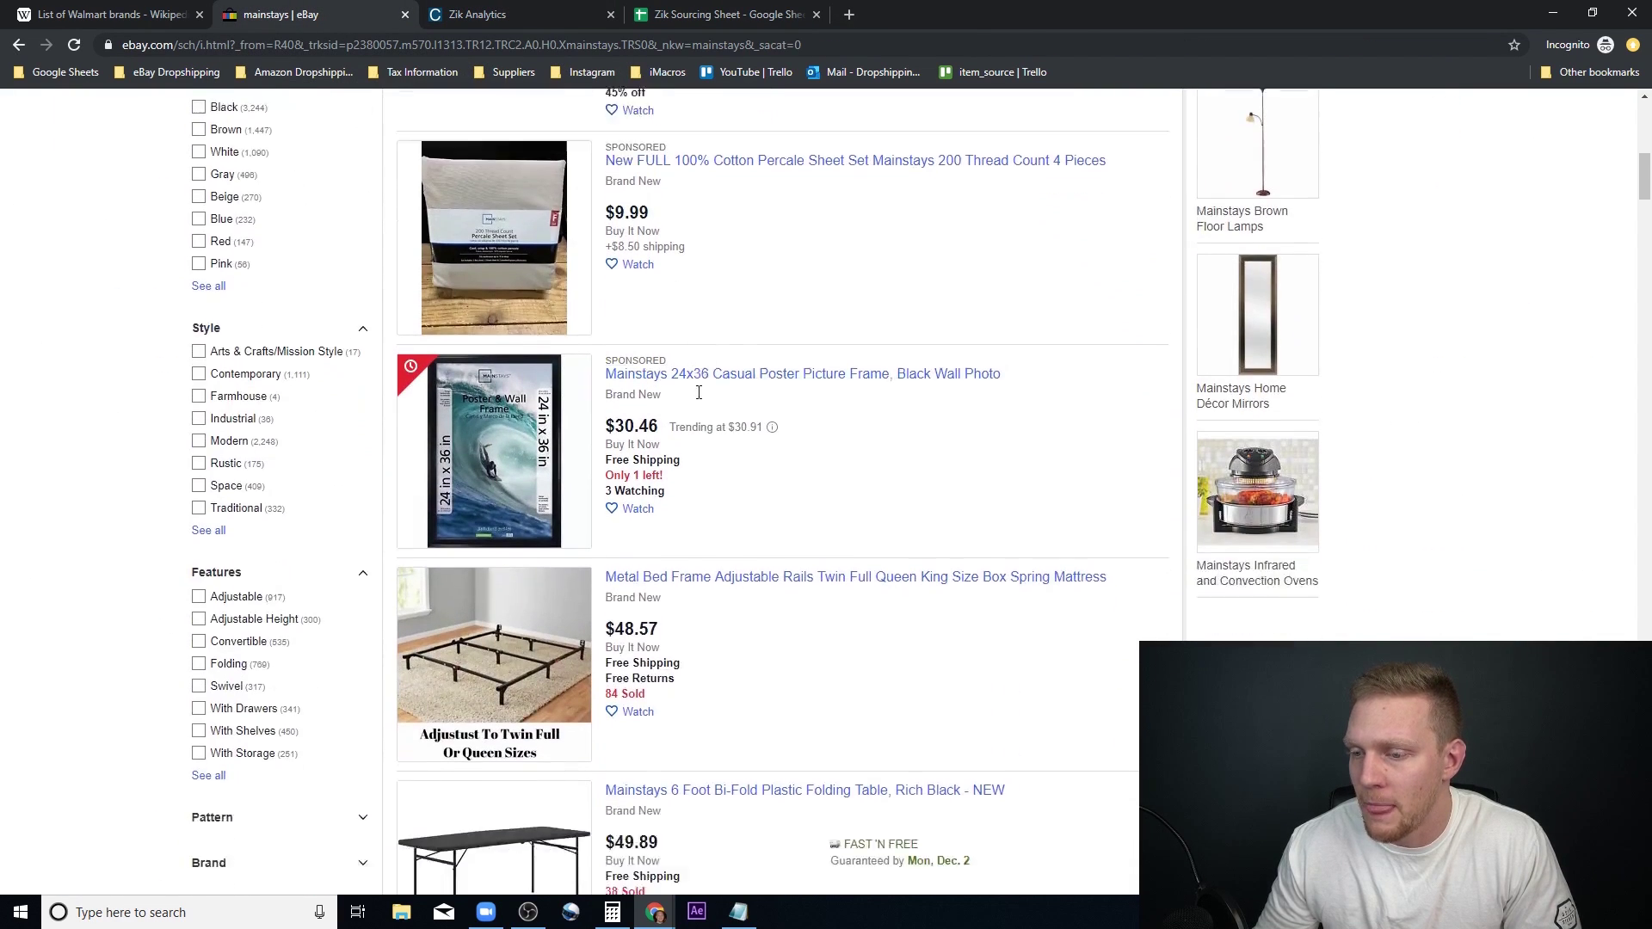
pyautogui.scroll(-3, 699, 393)
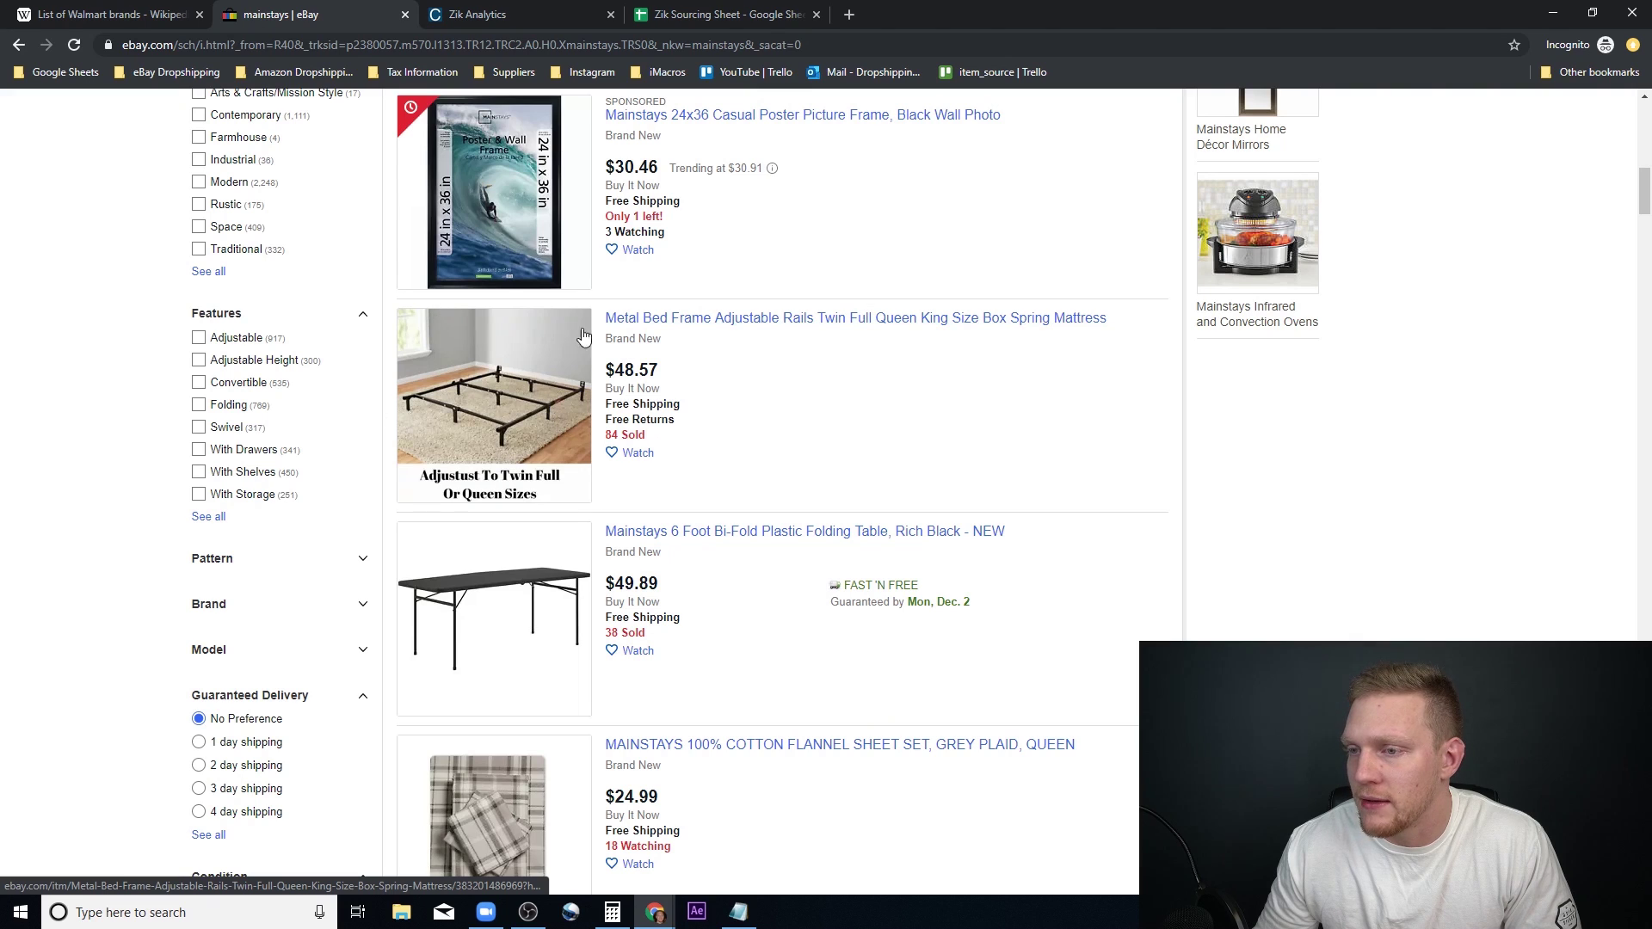
pyautogui.rightClick(669, 322)
pyautogui.click(690, 333)
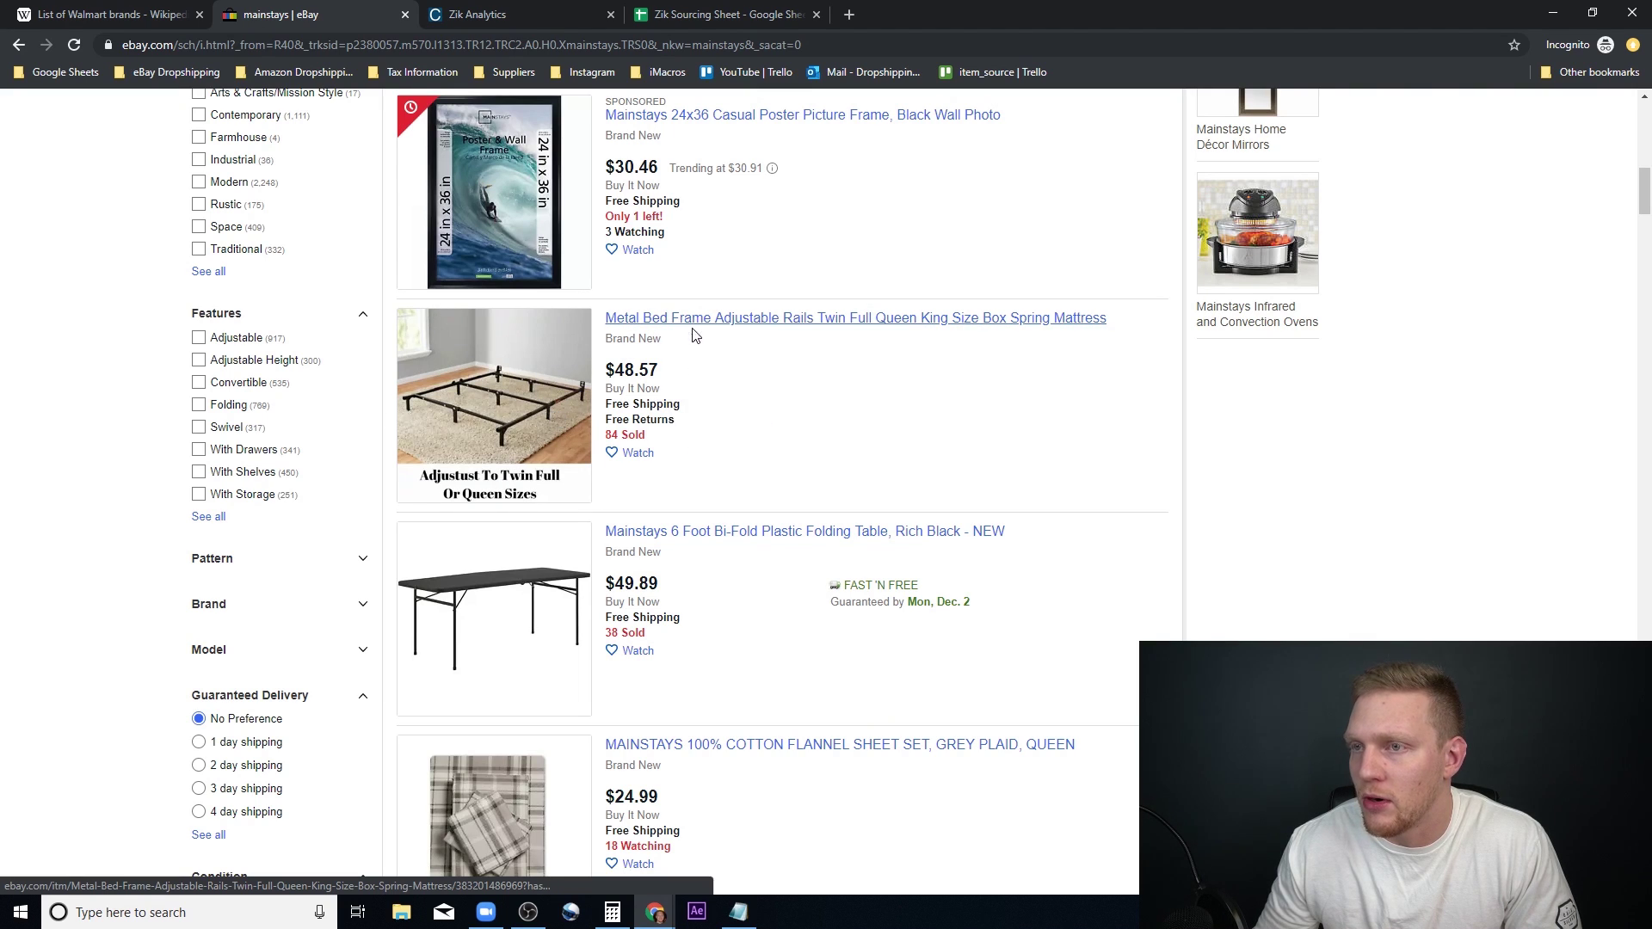
pyautogui.click(499, 16)
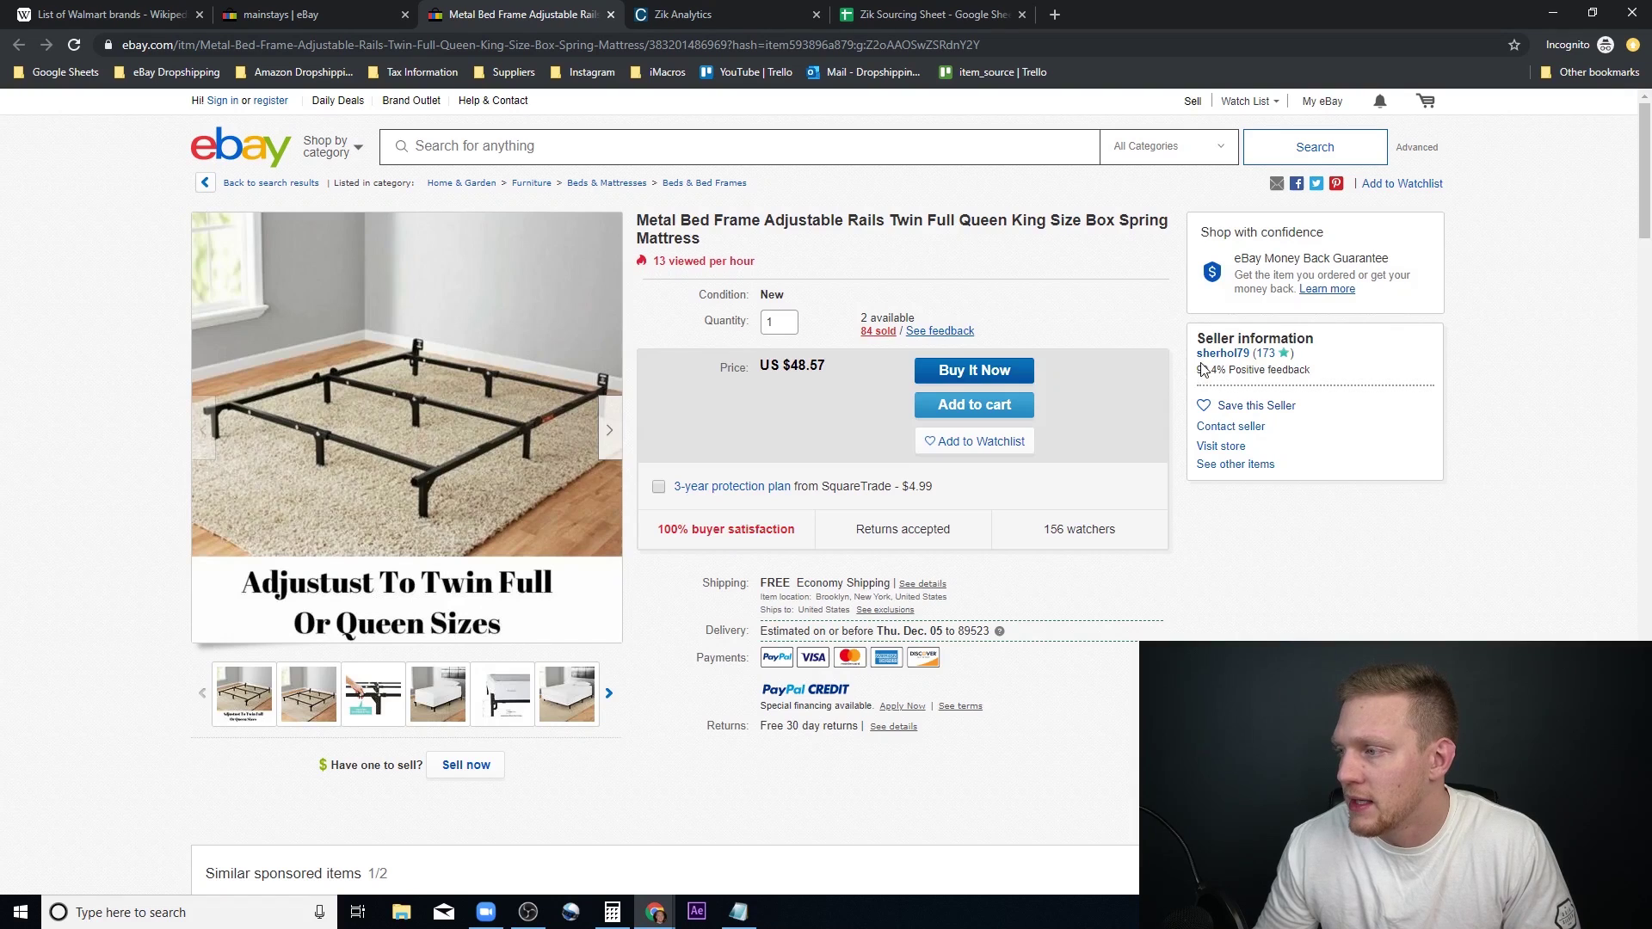
# Step: Copy the bed frame seller's username and search for it over 30 days in Zik Analytics competitor research
pyautogui.moveTo(1195, 354); pyautogui.dragTo(1237, 355)
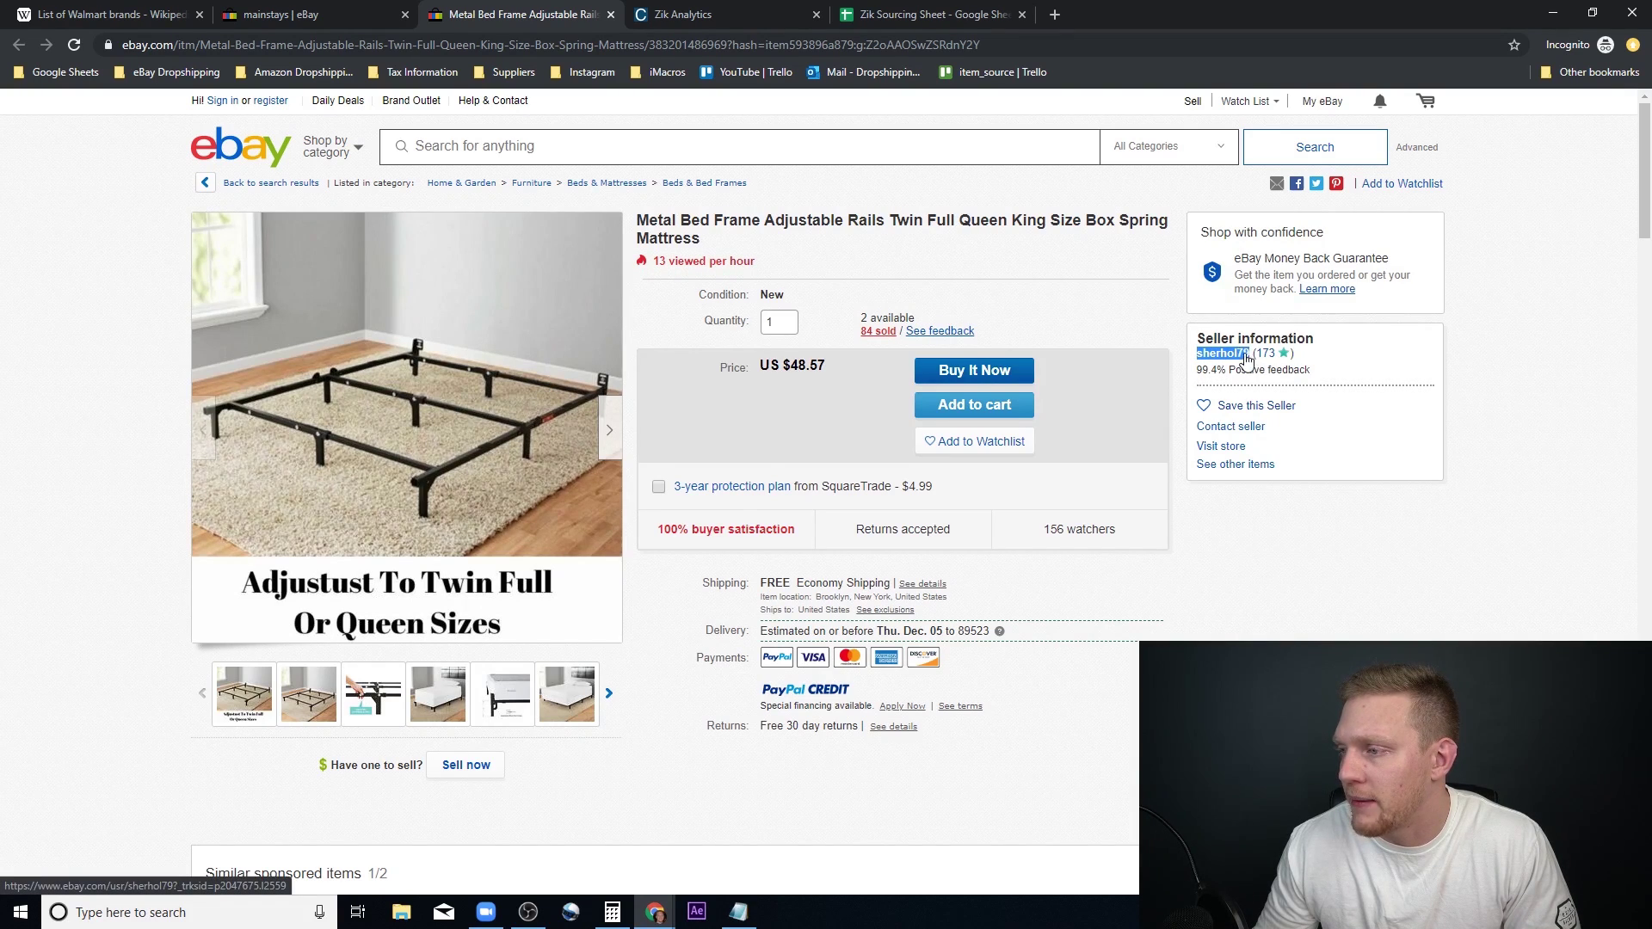
pyautogui.rightClick(1247, 358)
pyautogui.click(1283, 475)
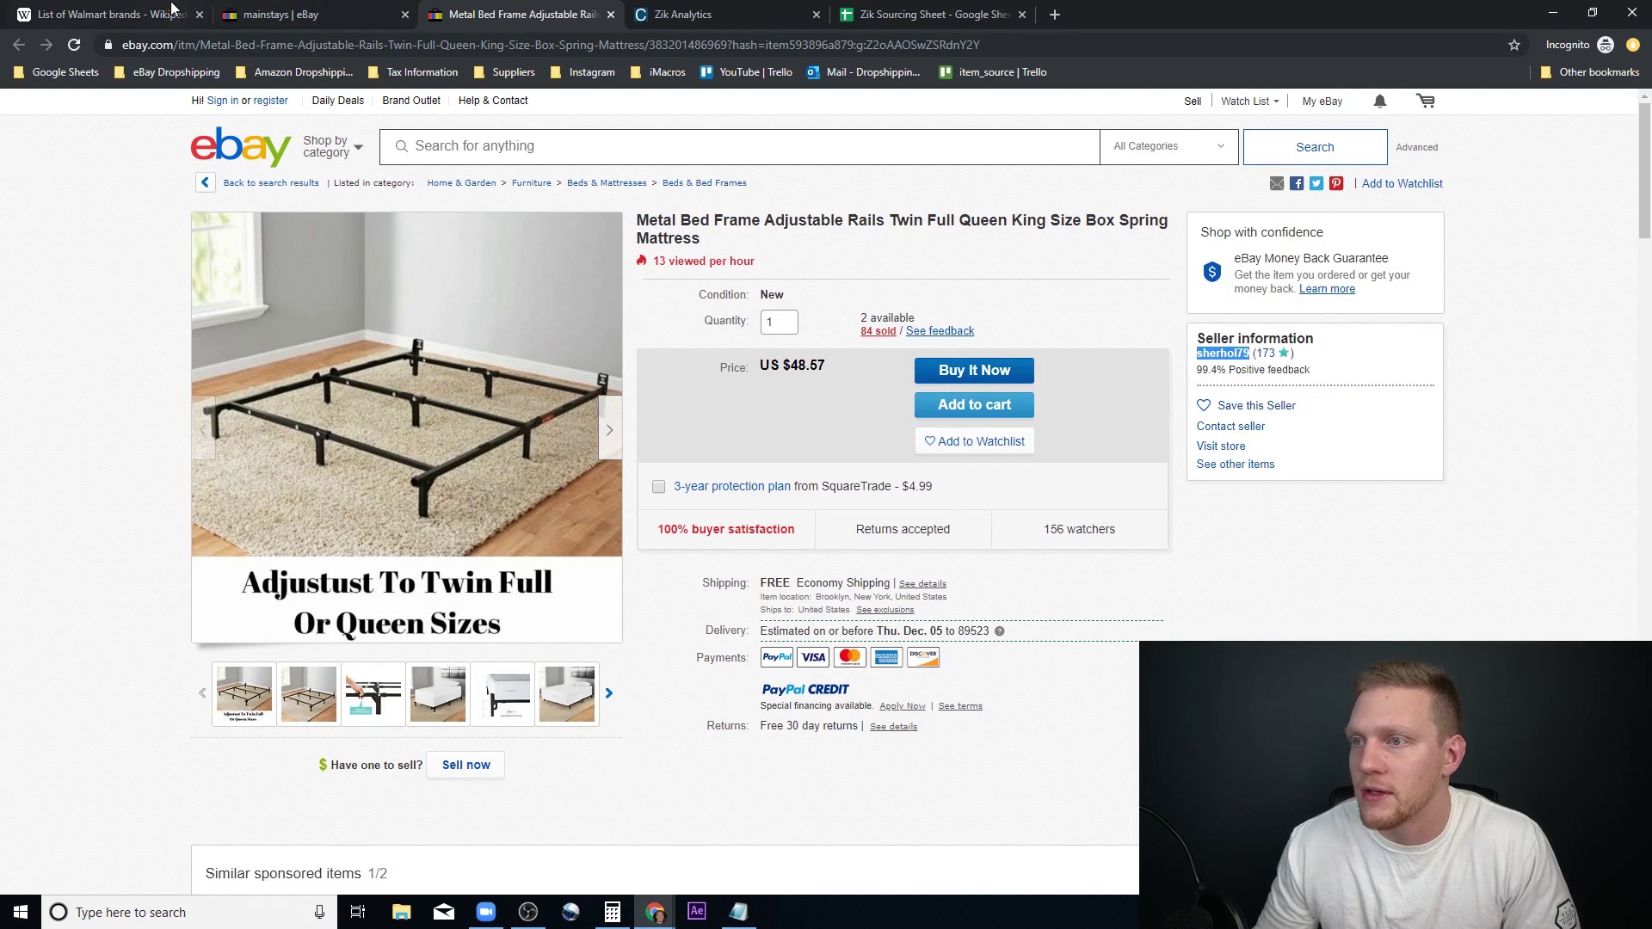
pyautogui.click(680, 15)
pyautogui.scroll(7, 561, 258)
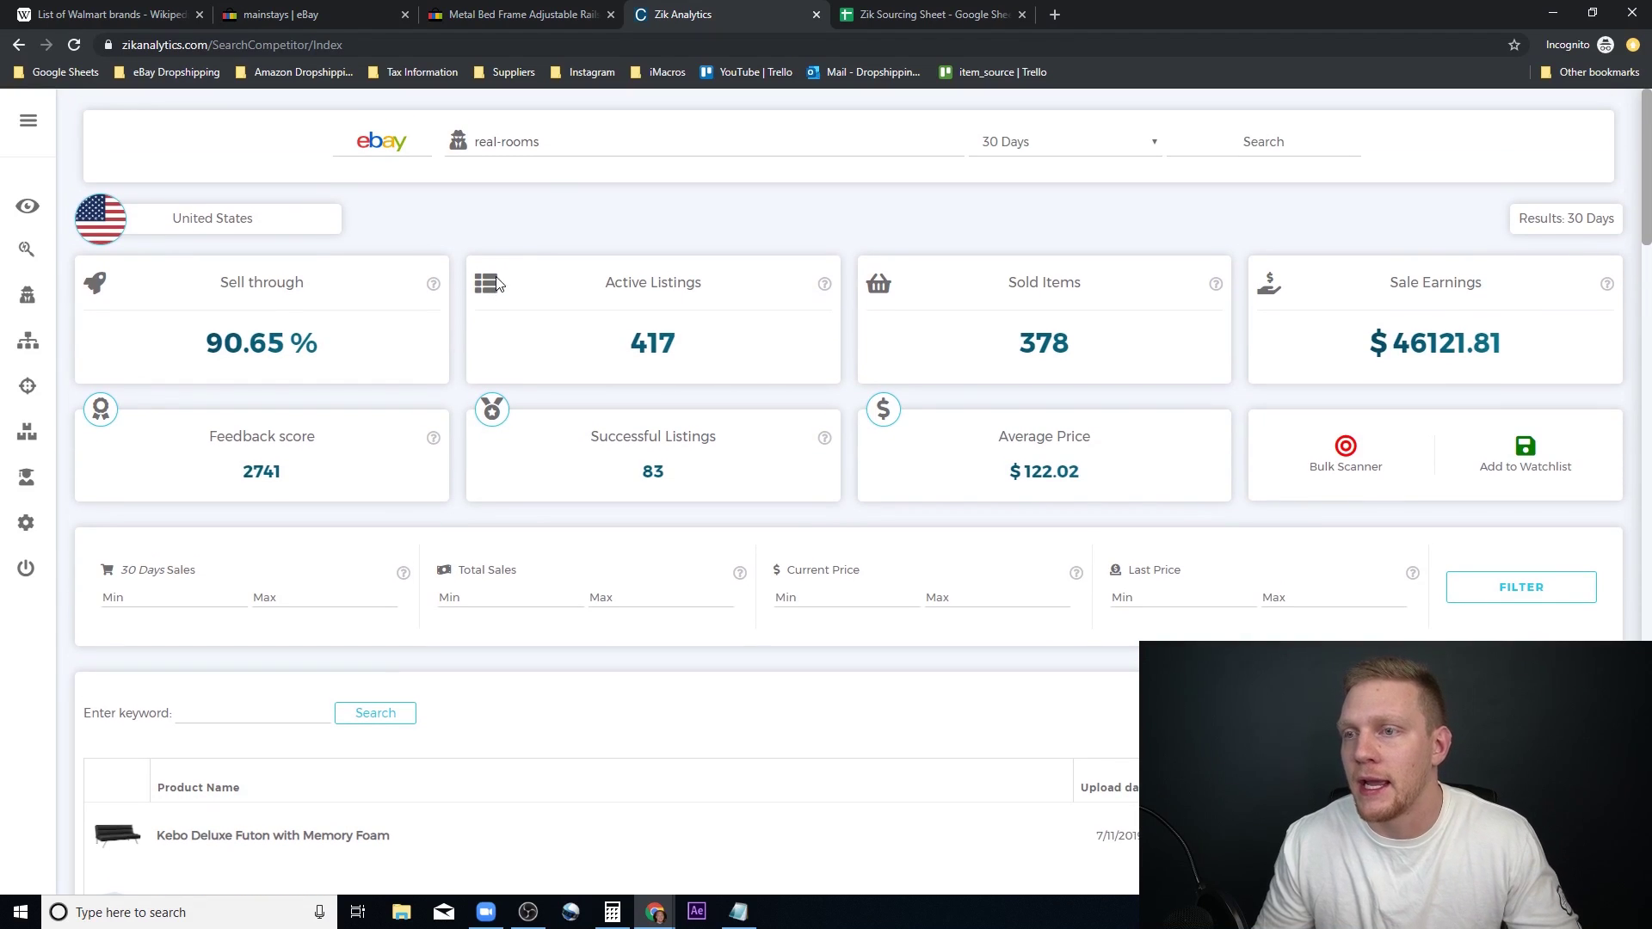
pyautogui.tripleClick(552, 148)
pyautogui.hotkey('ctrl', 'v')
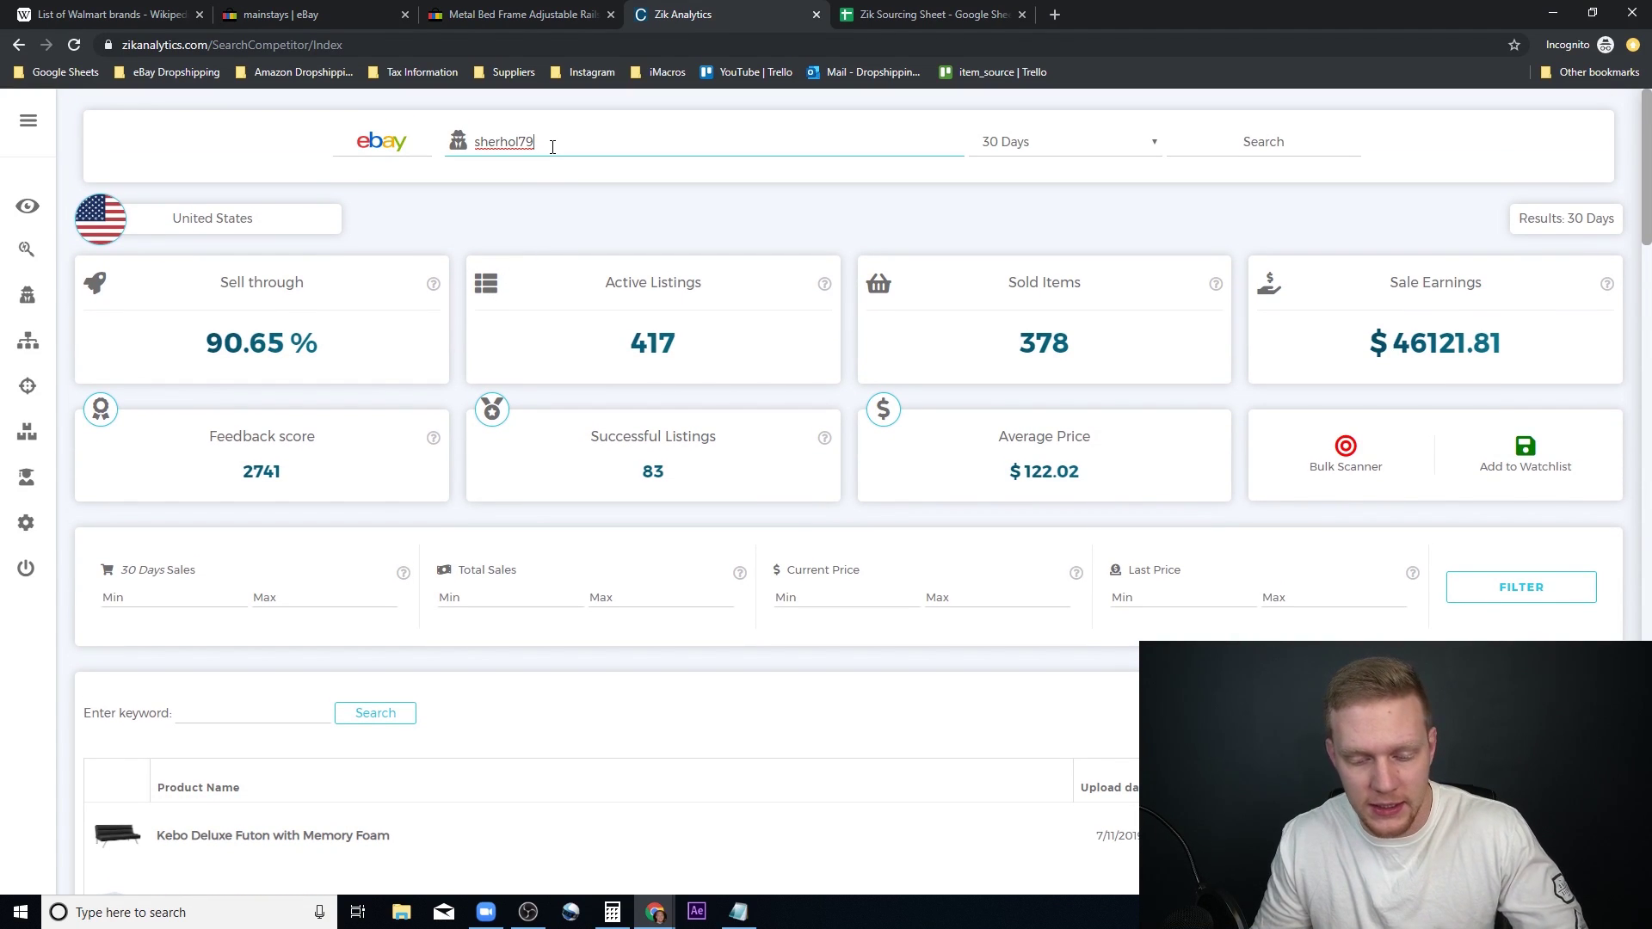
pyautogui.press('Return')
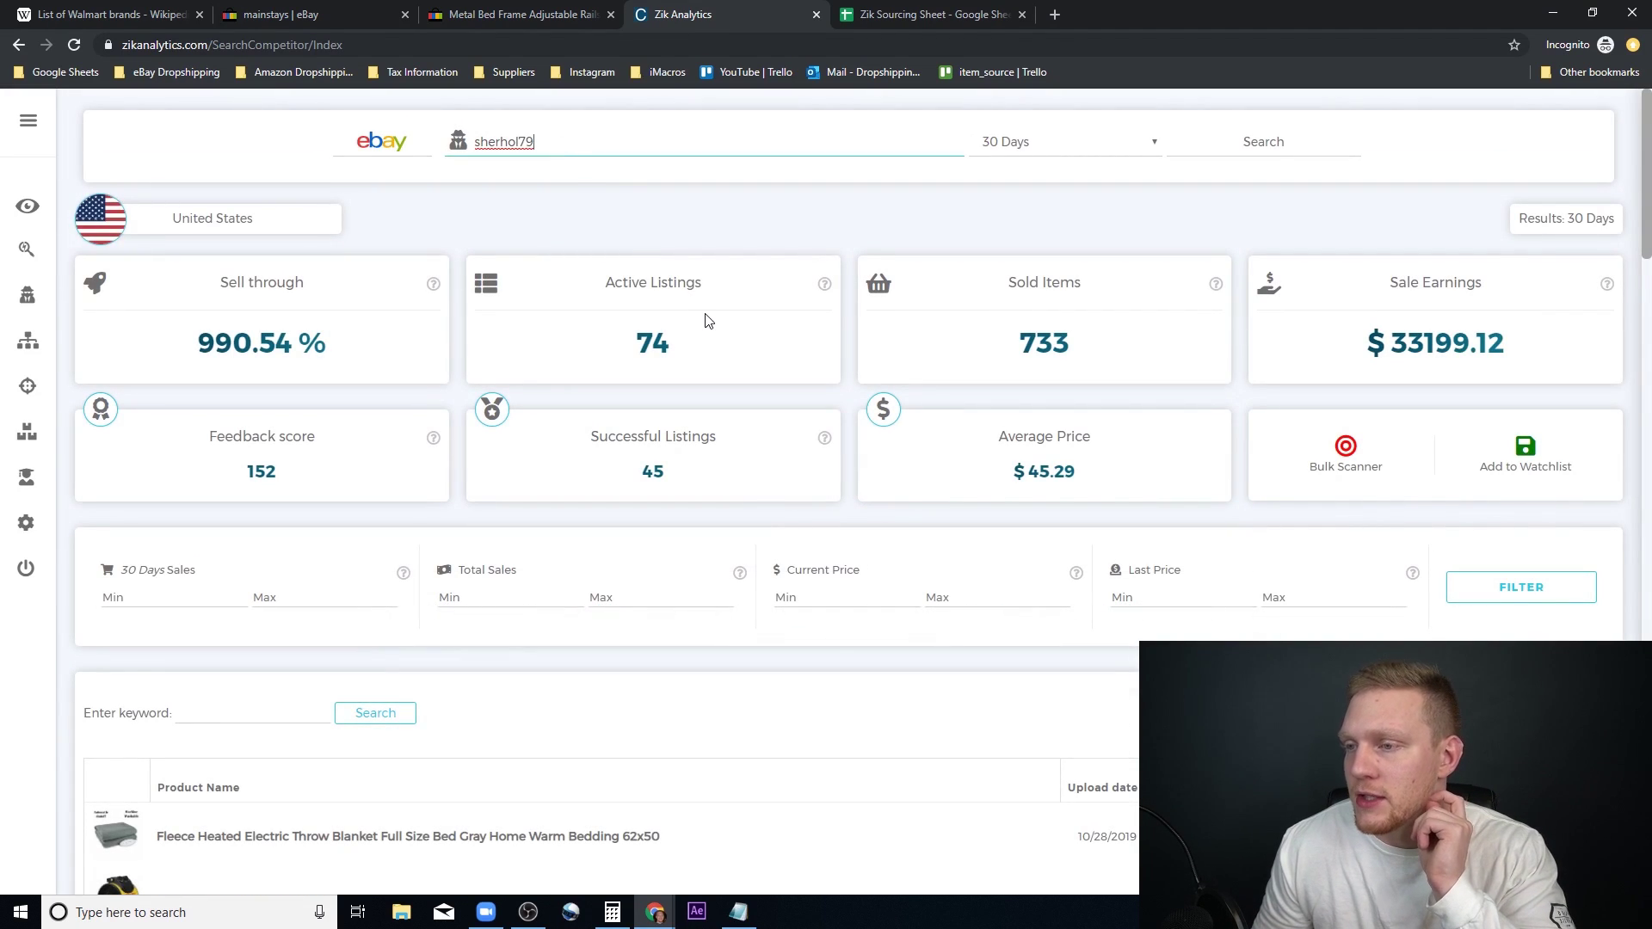
# Step: Look through this seller's best-selling products and open the 6 Quilted Mattress Full Size listing in a new tab
pyautogui.scroll(-4, 1390, 383)
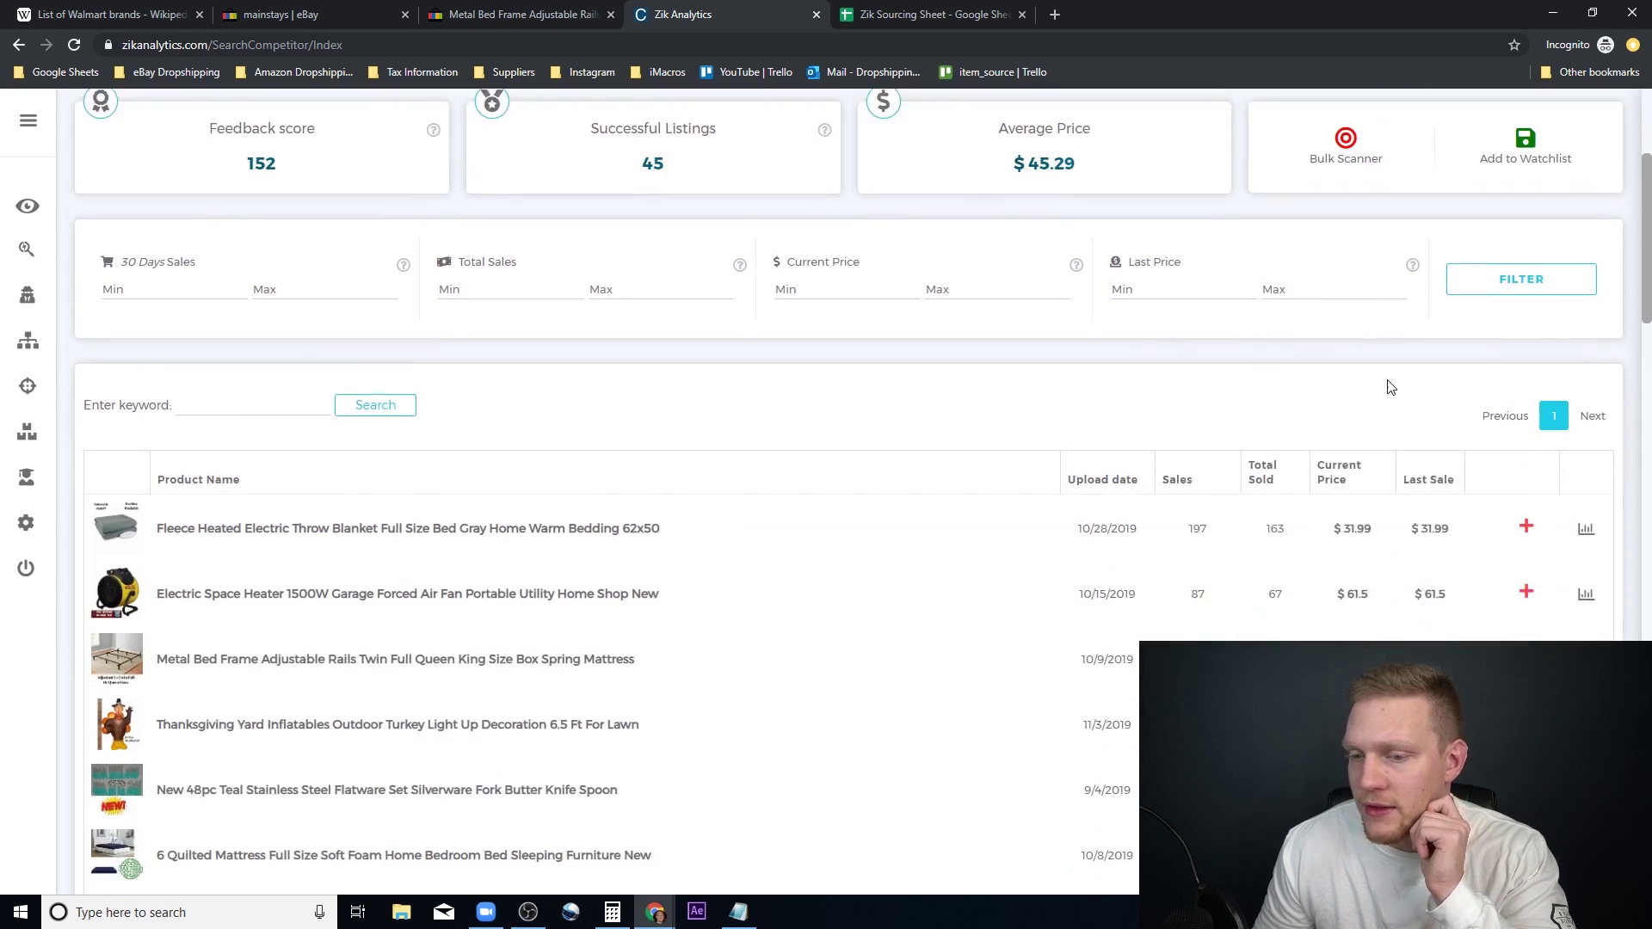
pyautogui.scroll(-1, 963, 401)
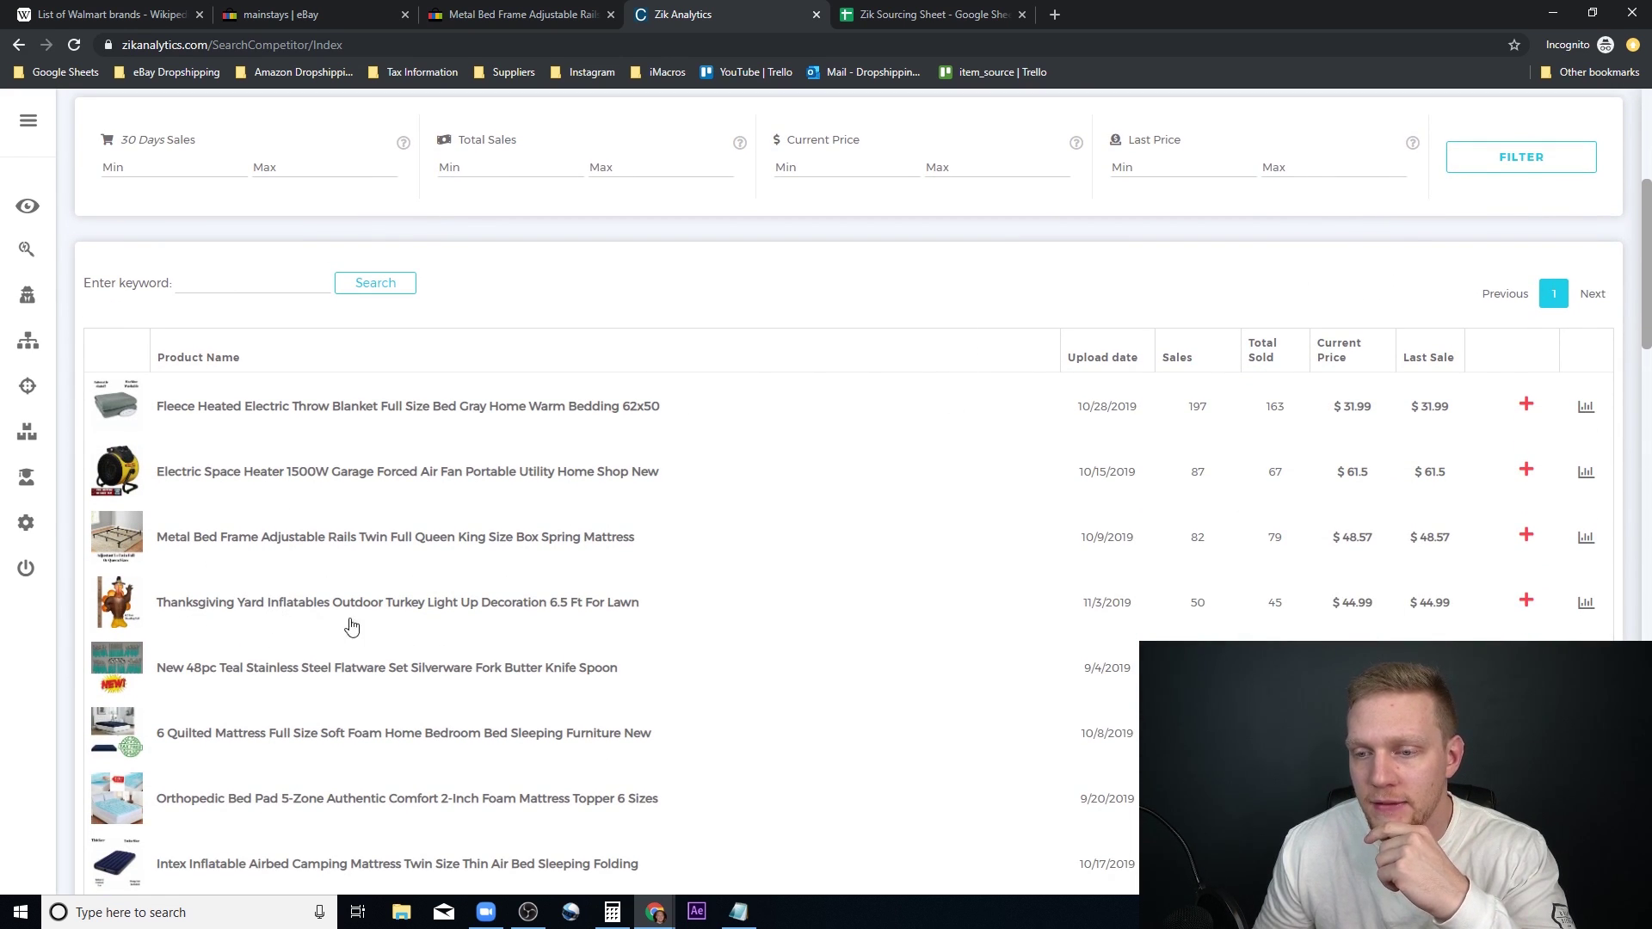
pyautogui.scroll(-2, 316, 616)
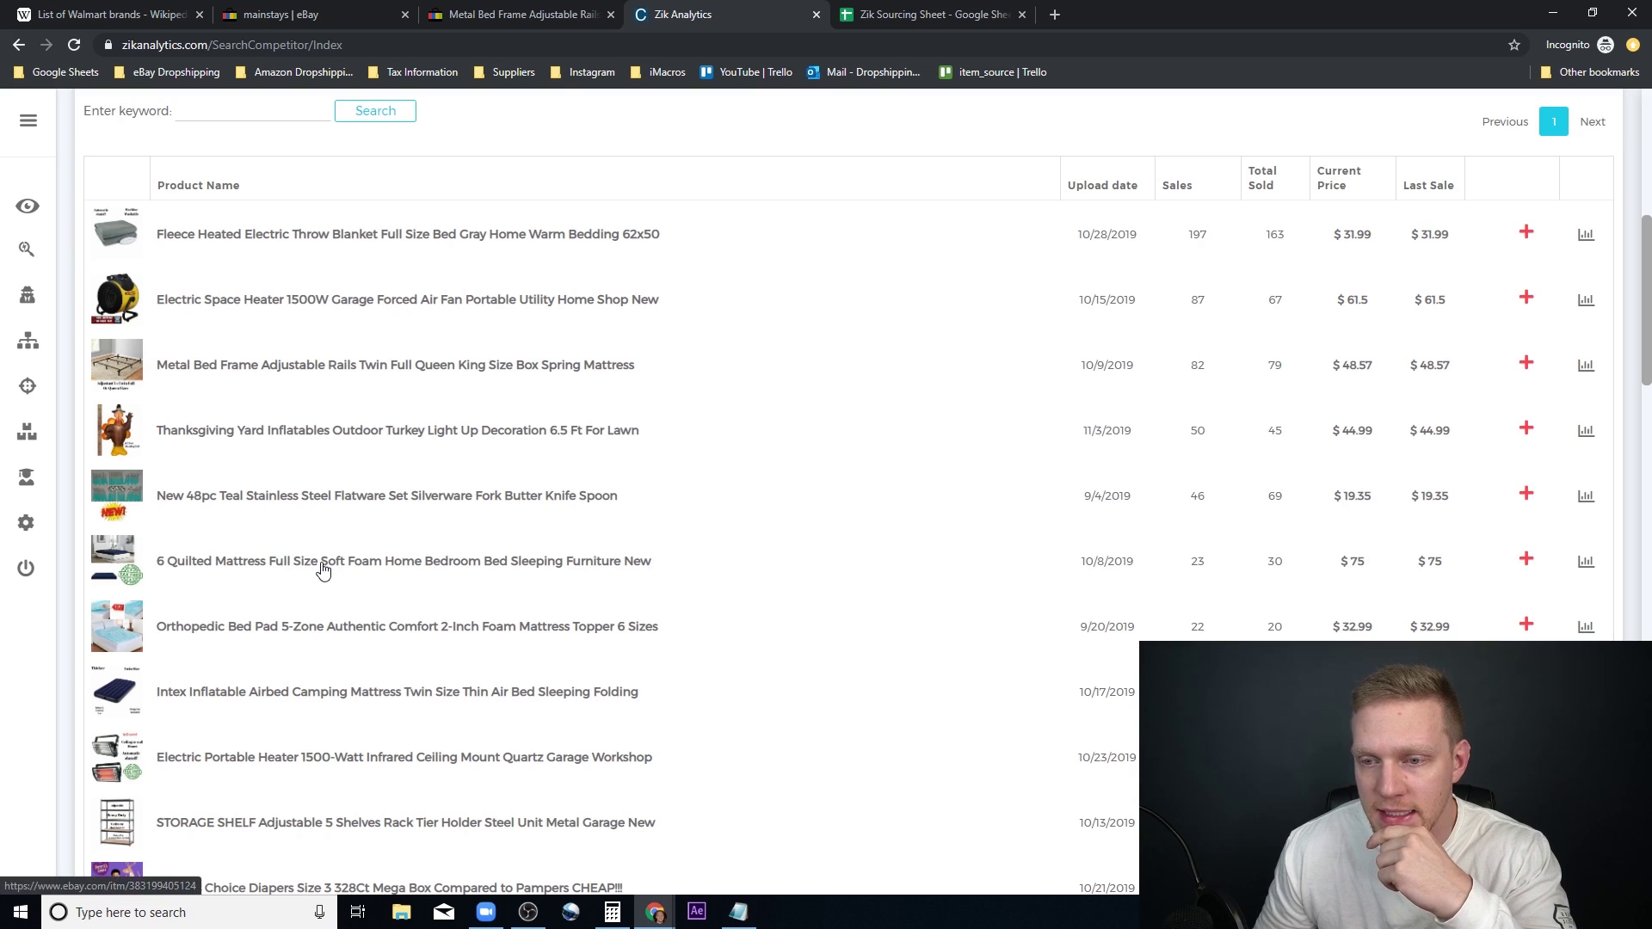
pyautogui.rightClick(324, 568)
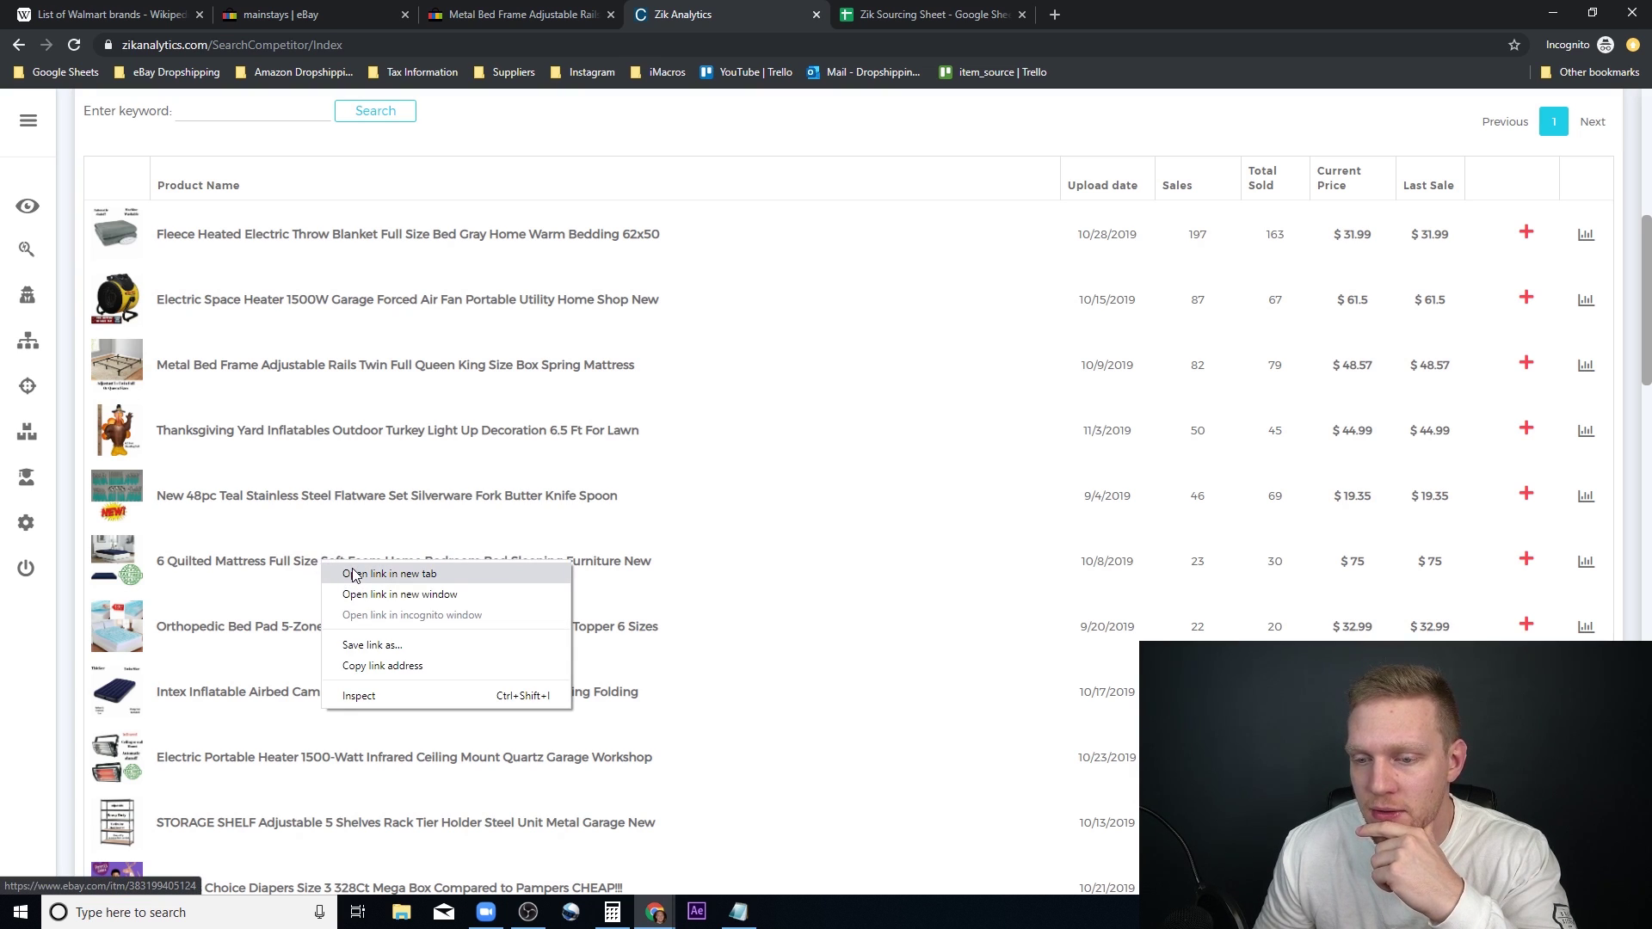
pyautogui.click(353, 574)
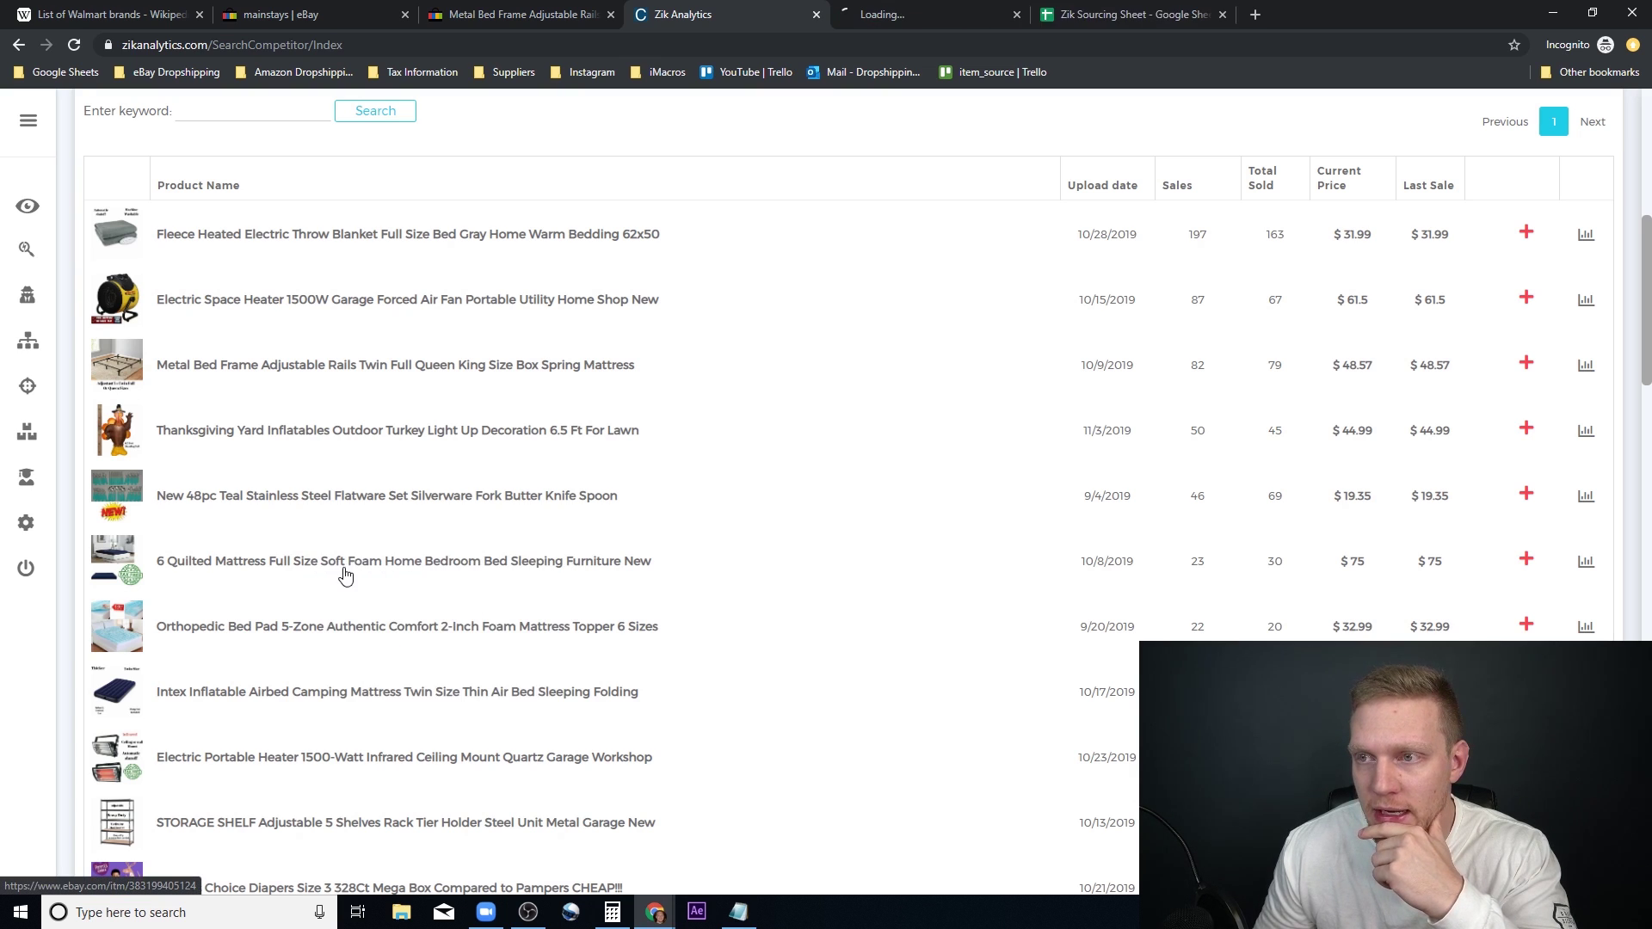
# Step: Review the 6 Quilted Mattress listing on eBay, including its price, item specifics and item description
pyautogui.click(922, 16)
pyautogui.scroll(-3, 719, 238)
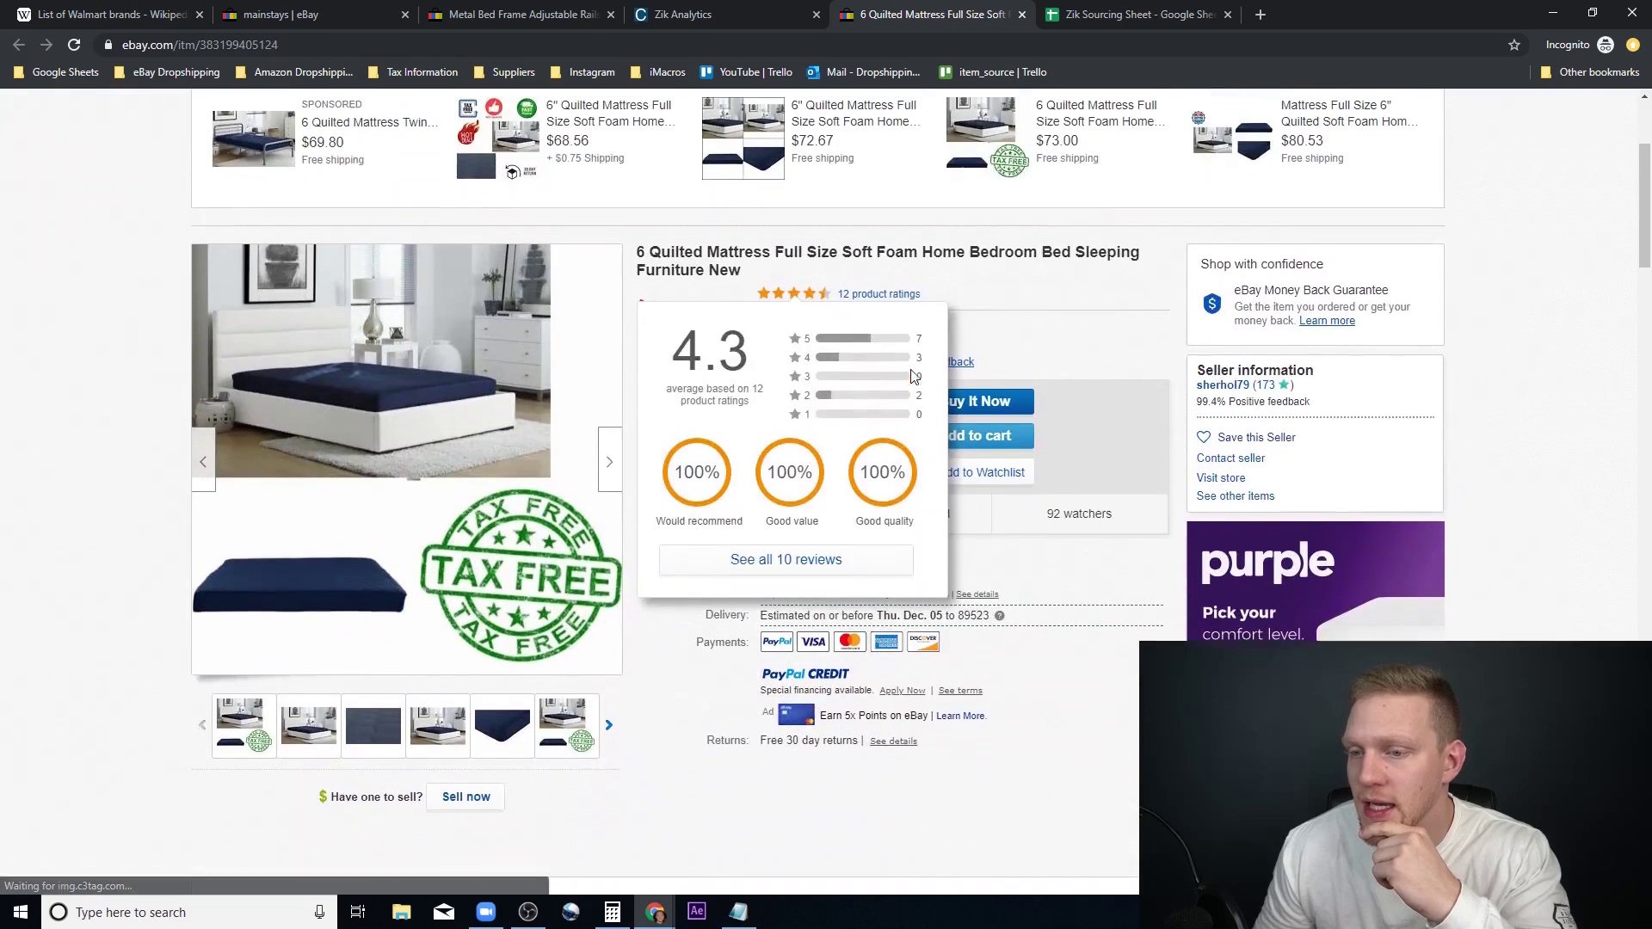
pyautogui.scroll(-6, 751, 284)
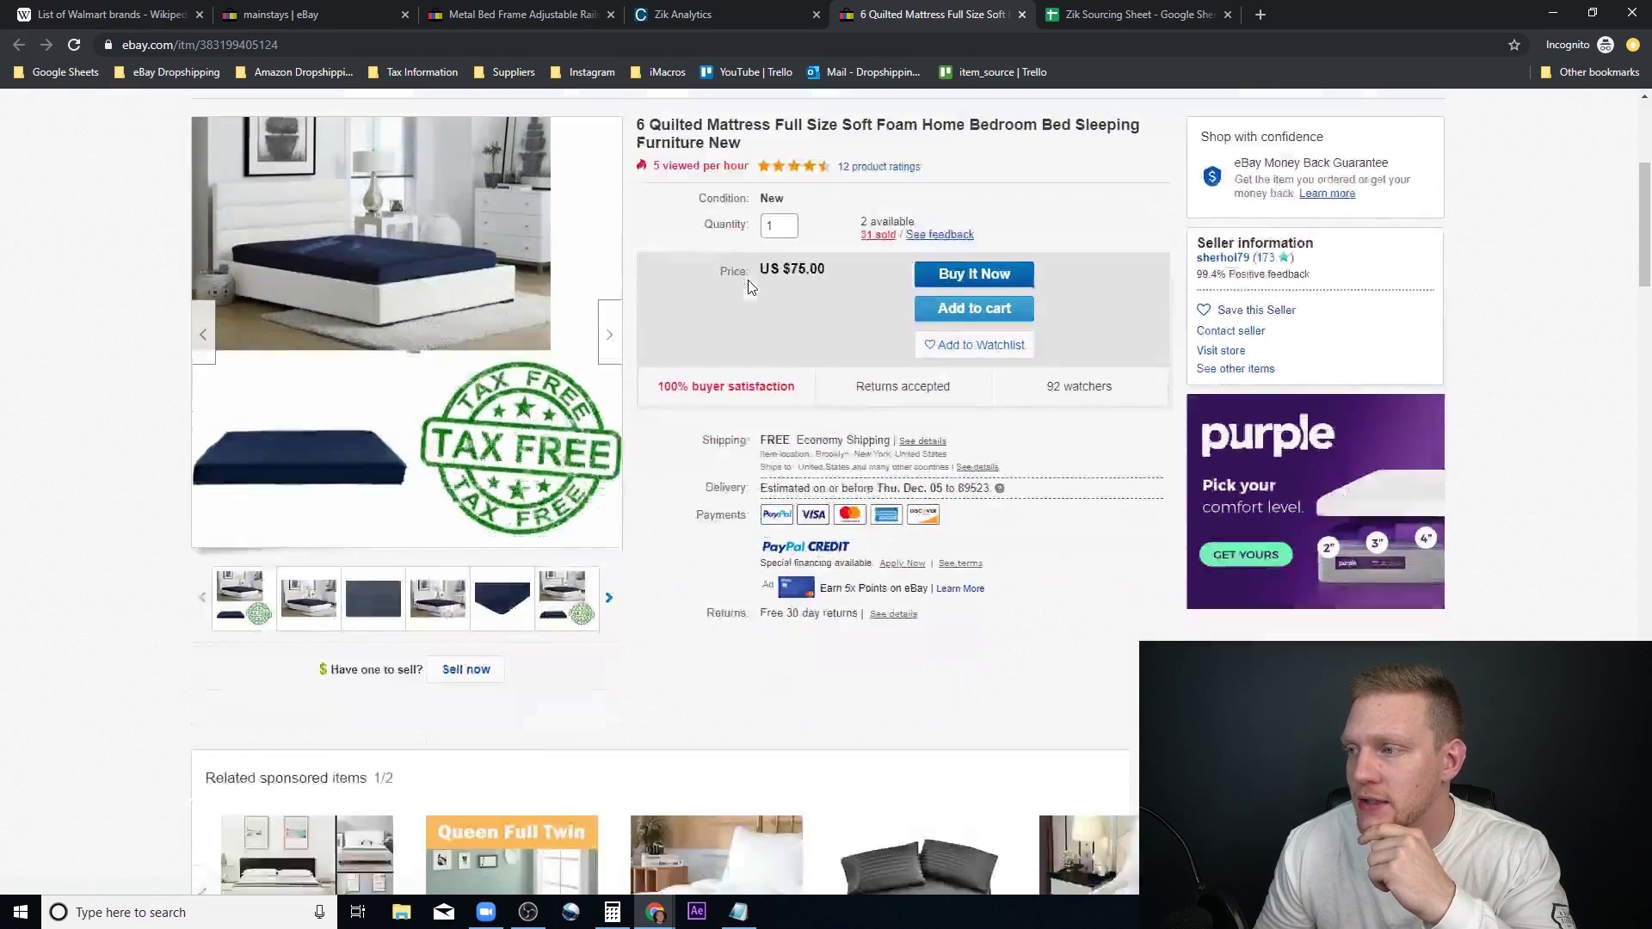
pyautogui.scroll(-5, 750, 284)
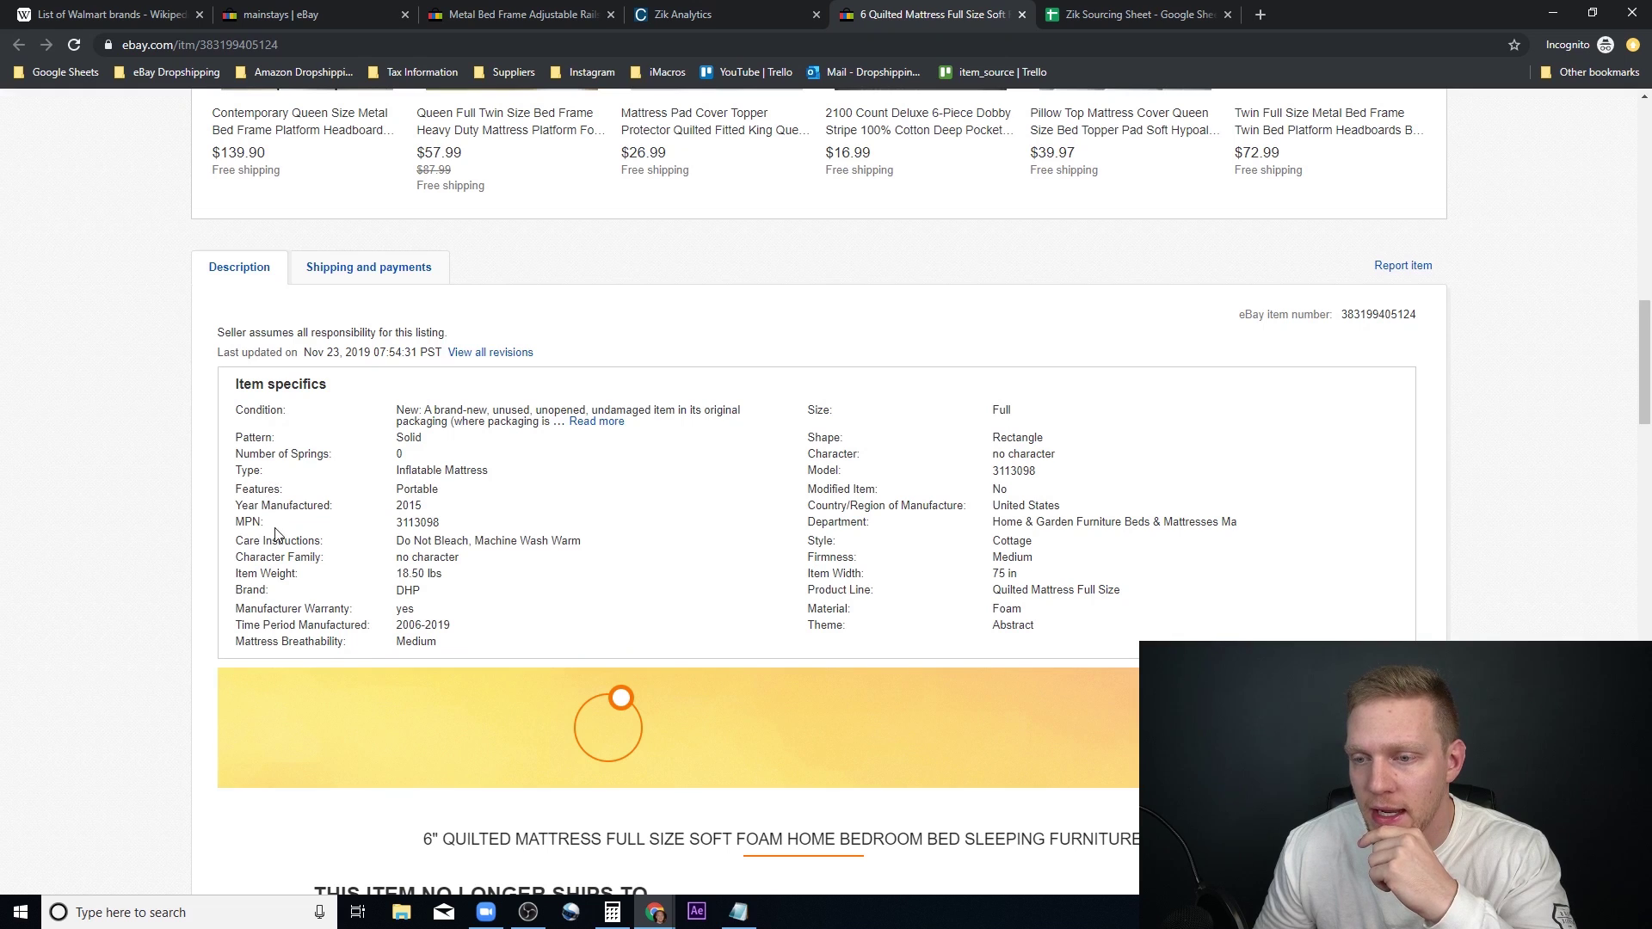
pyautogui.scroll(-12, 362, 597)
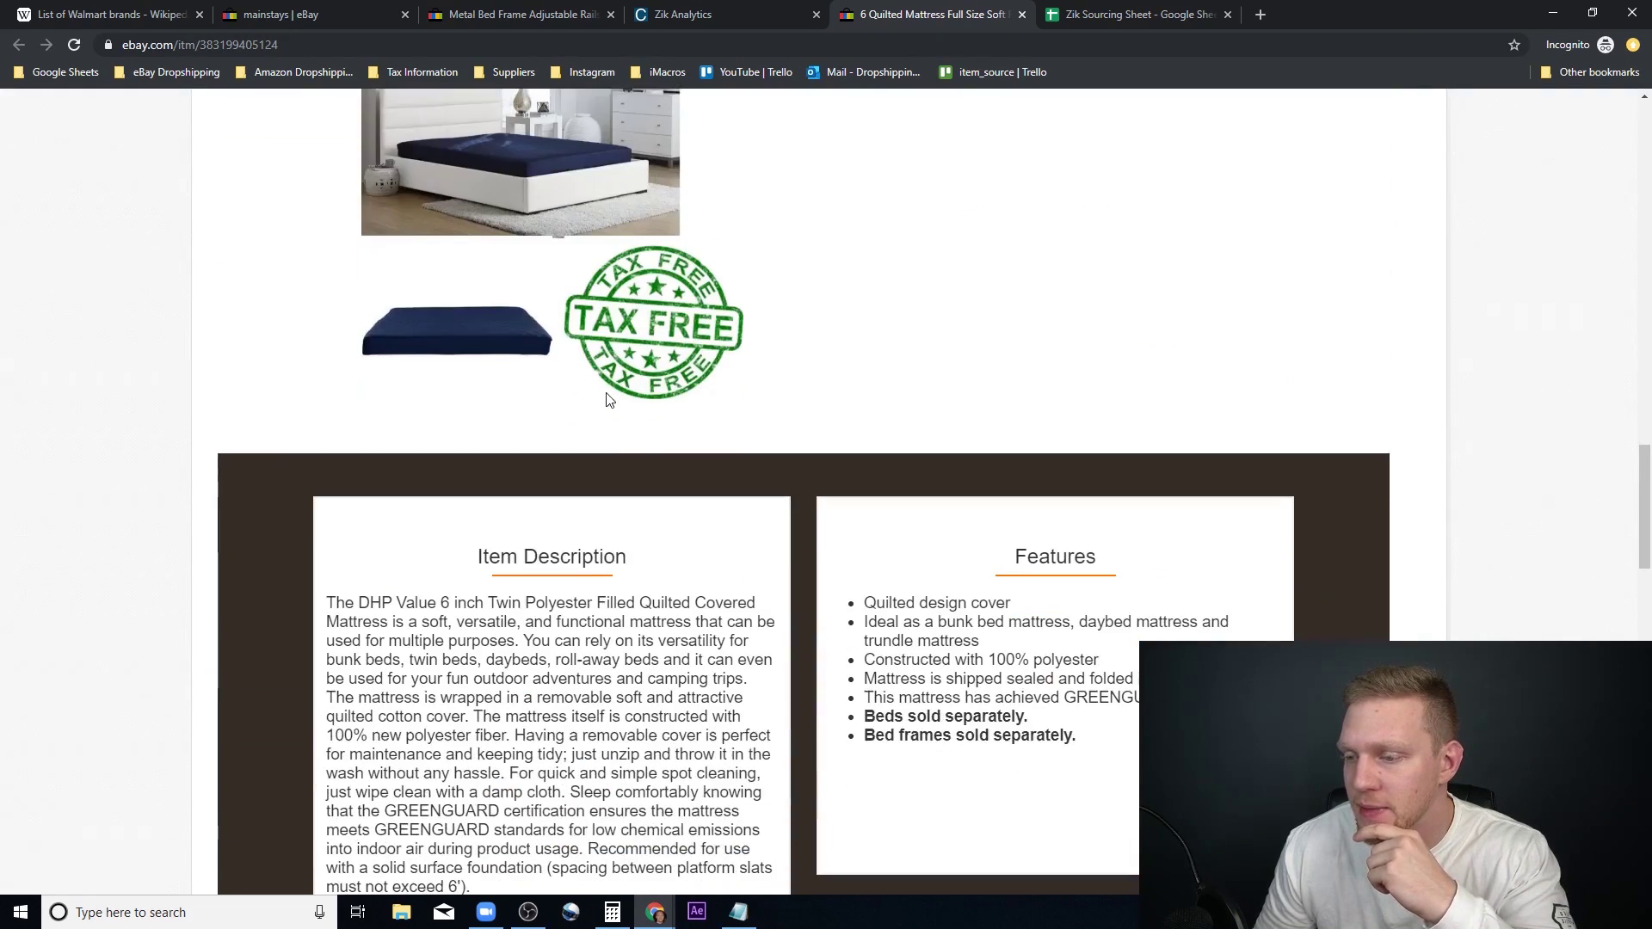
# Step: Search Google for the listing's item description text and open the Walmart page for the DHP Value 6 Inch mattress
pyautogui.moveTo(327, 430); pyautogui.dragTo(581, 712)
pyautogui.rightClick(577, 659)
pyautogui.click(658, 697)
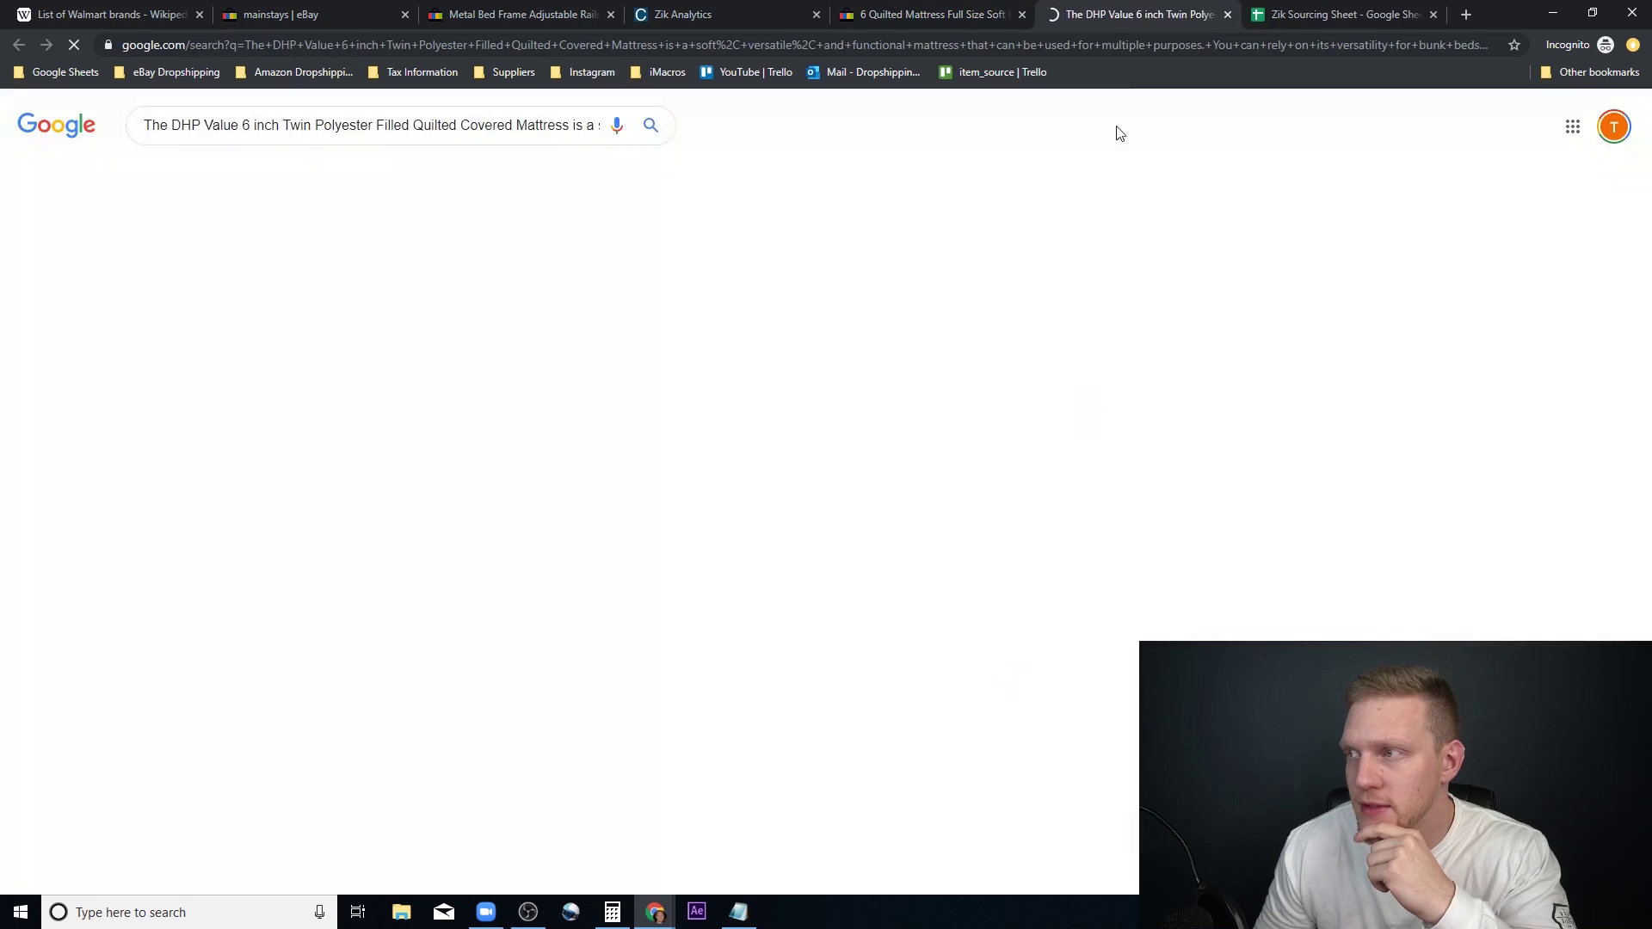
pyautogui.click(345, 291)
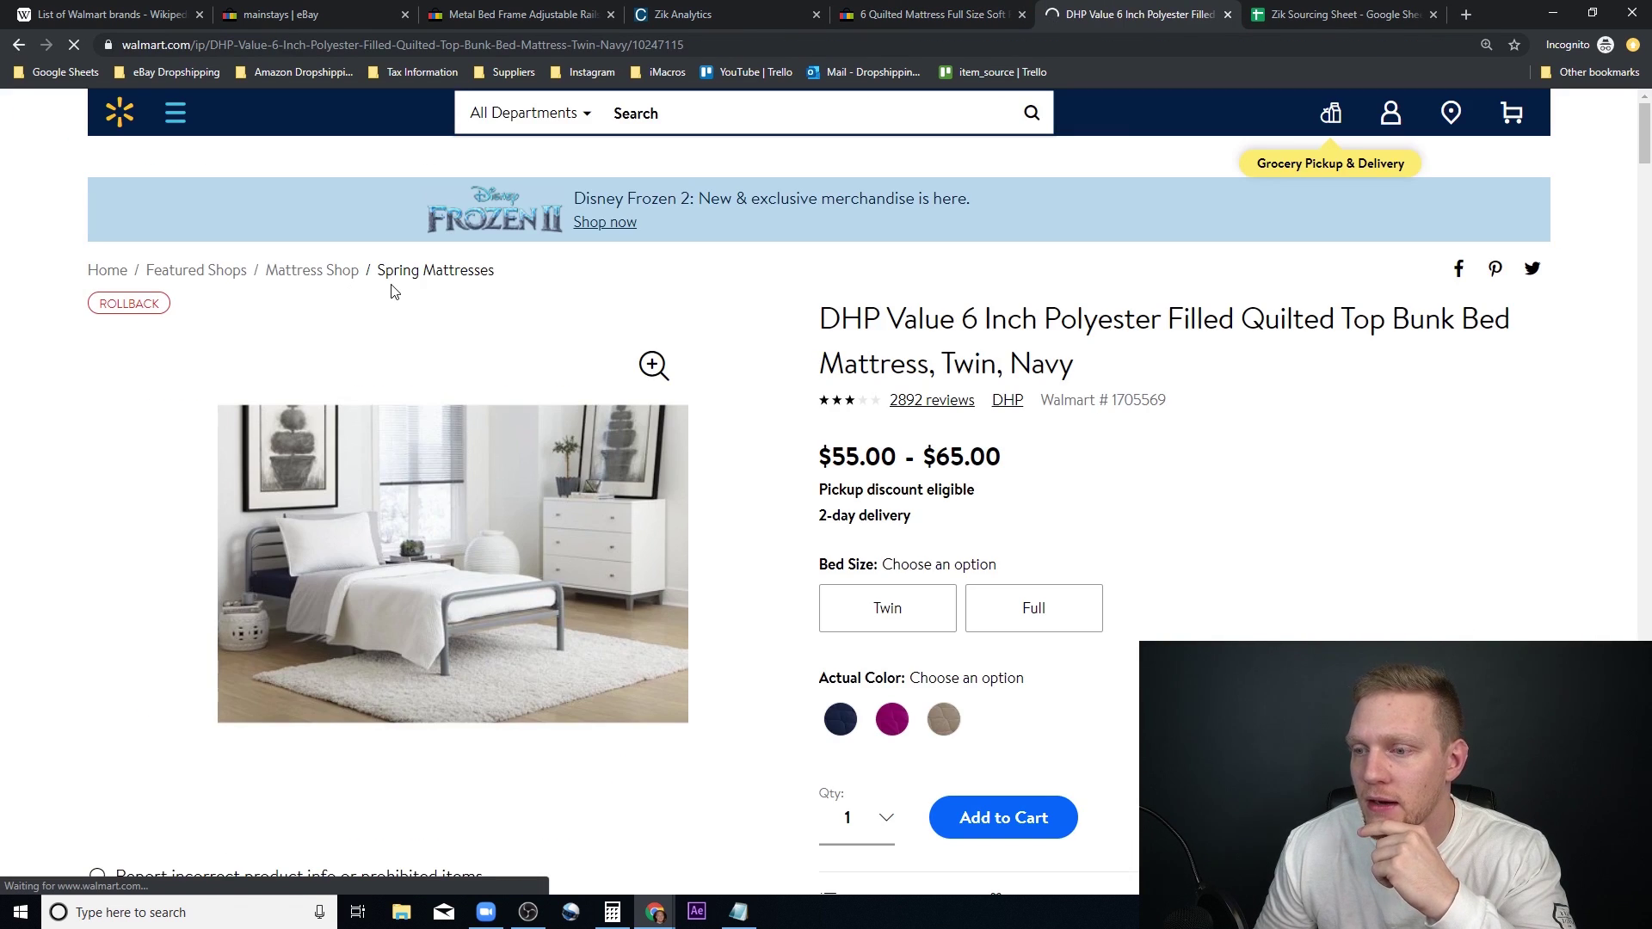
# Step: Look through the product photos of the DHP Value 6 Inch mattress on Walmart
pyautogui.scroll(-3, 487, 437)
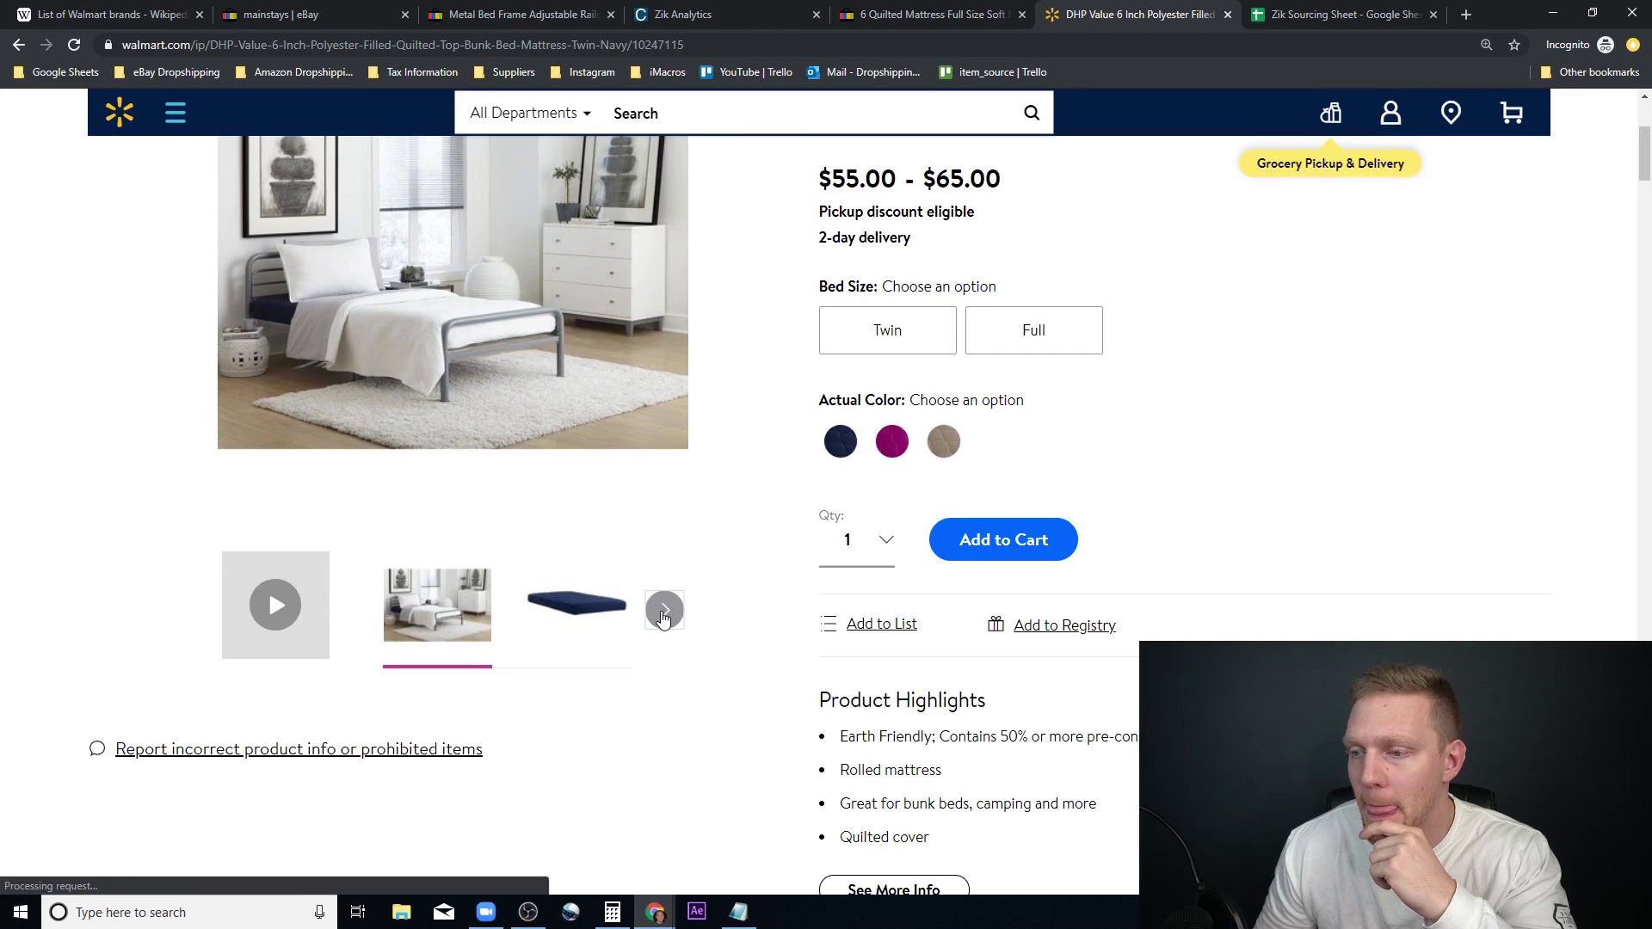
pyautogui.click(665, 610)
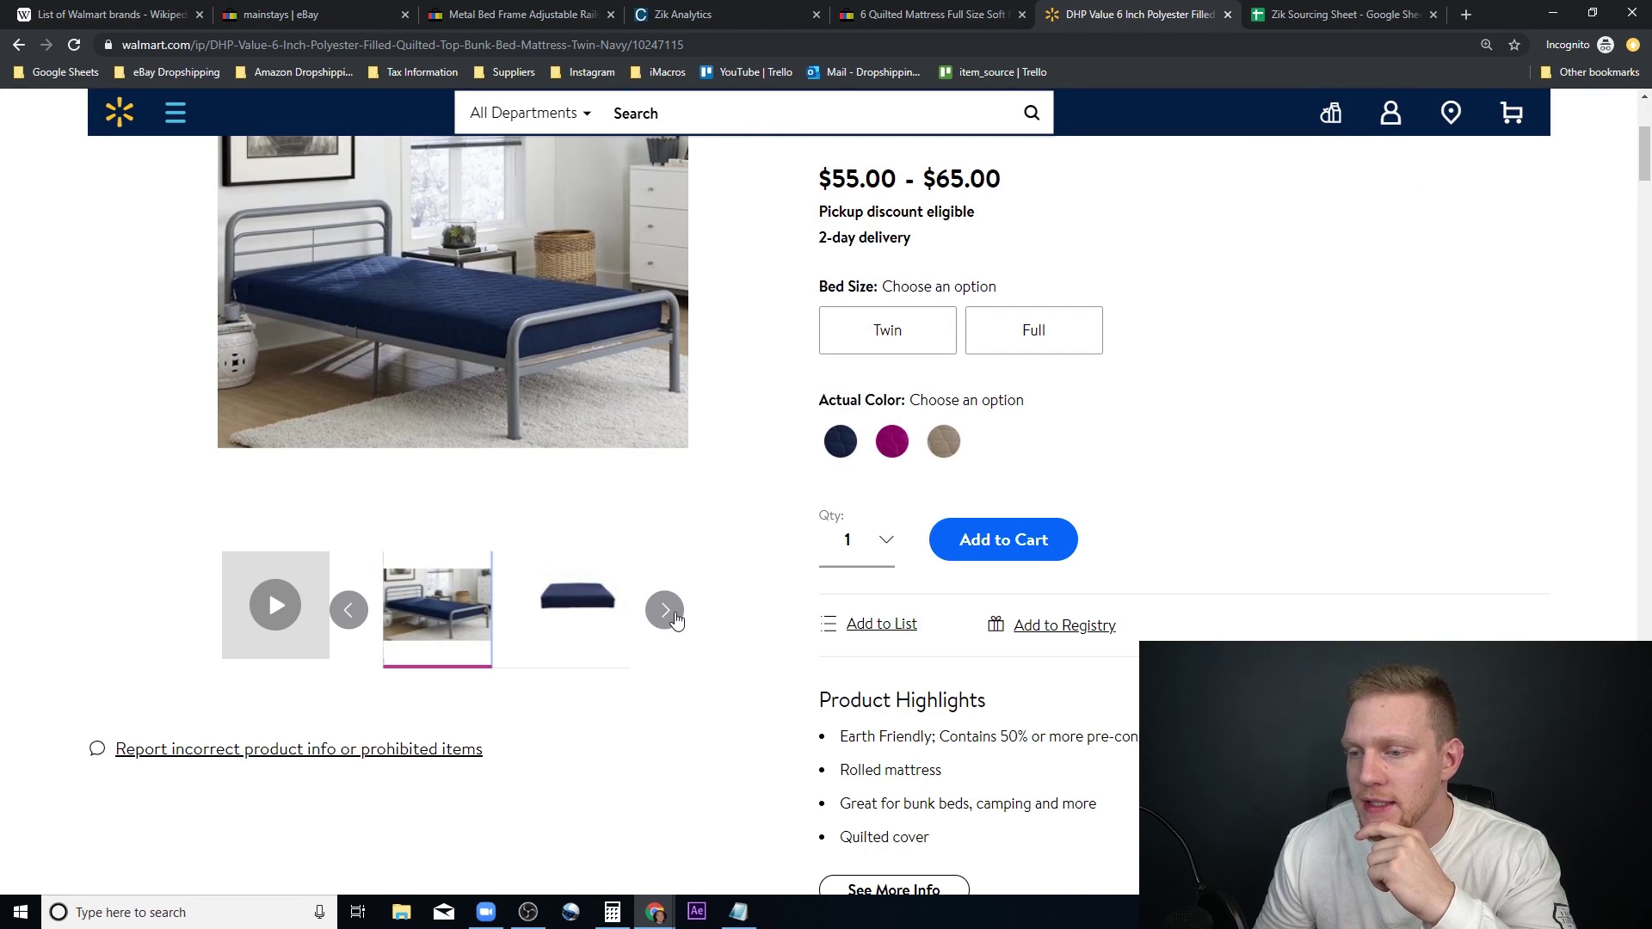
pyautogui.click(664, 611)
pyautogui.scroll(3, 542, 598)
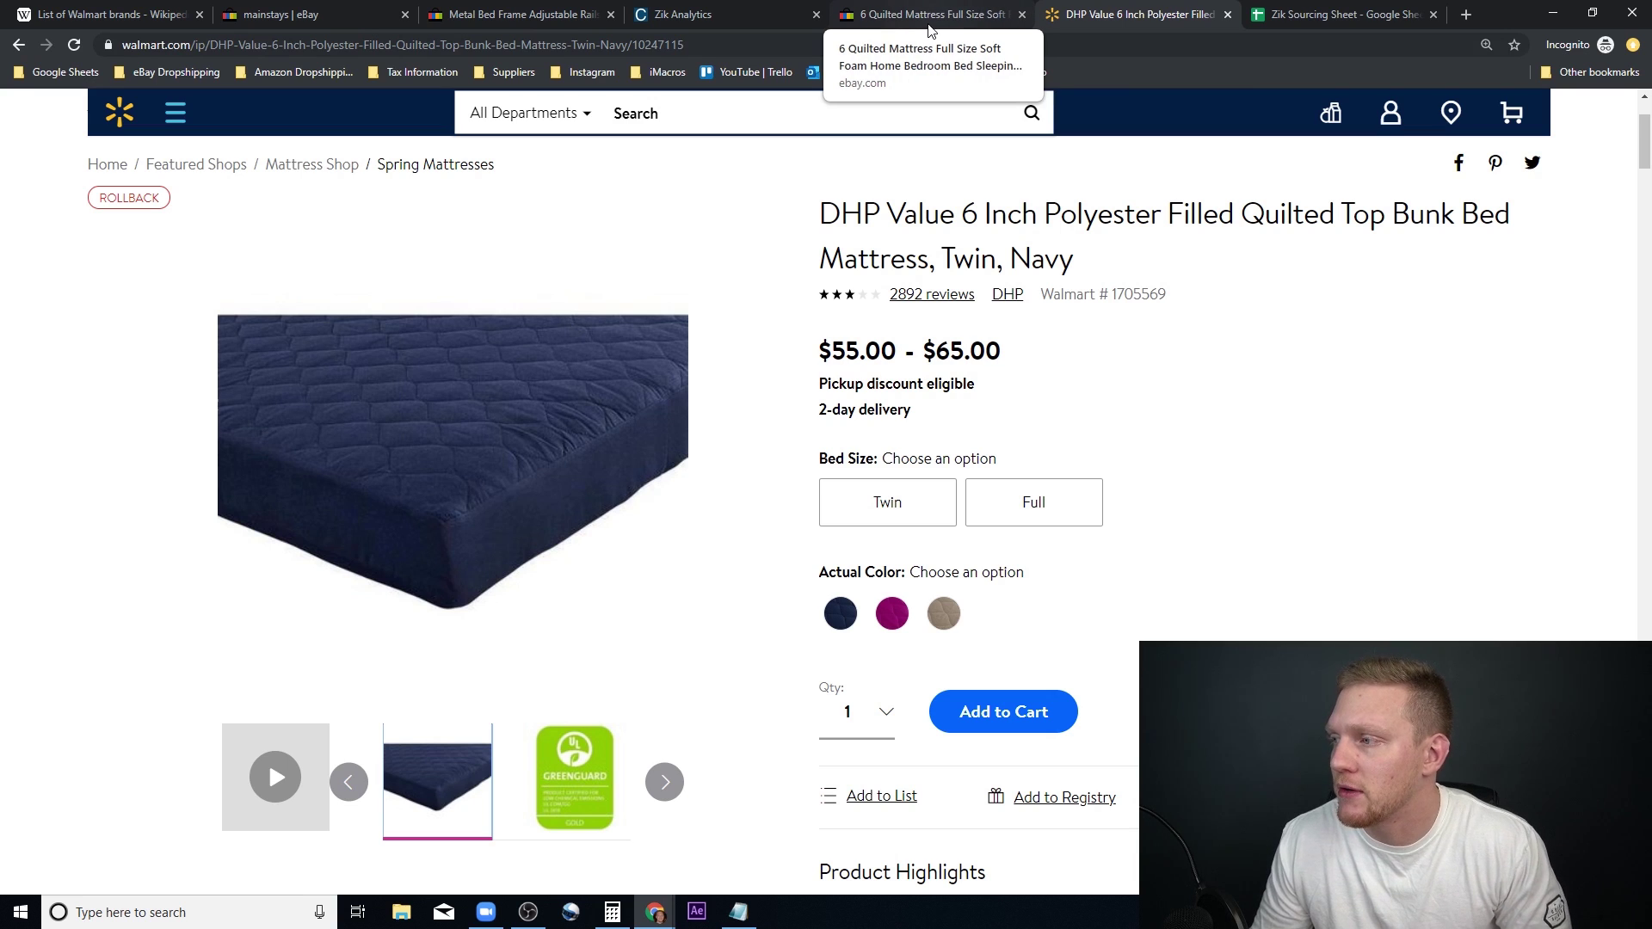
# Step: Check the photos in the eBay listing's description against the Walmart mattress and return to the Walmart page
pyautogui.click(877, 12)
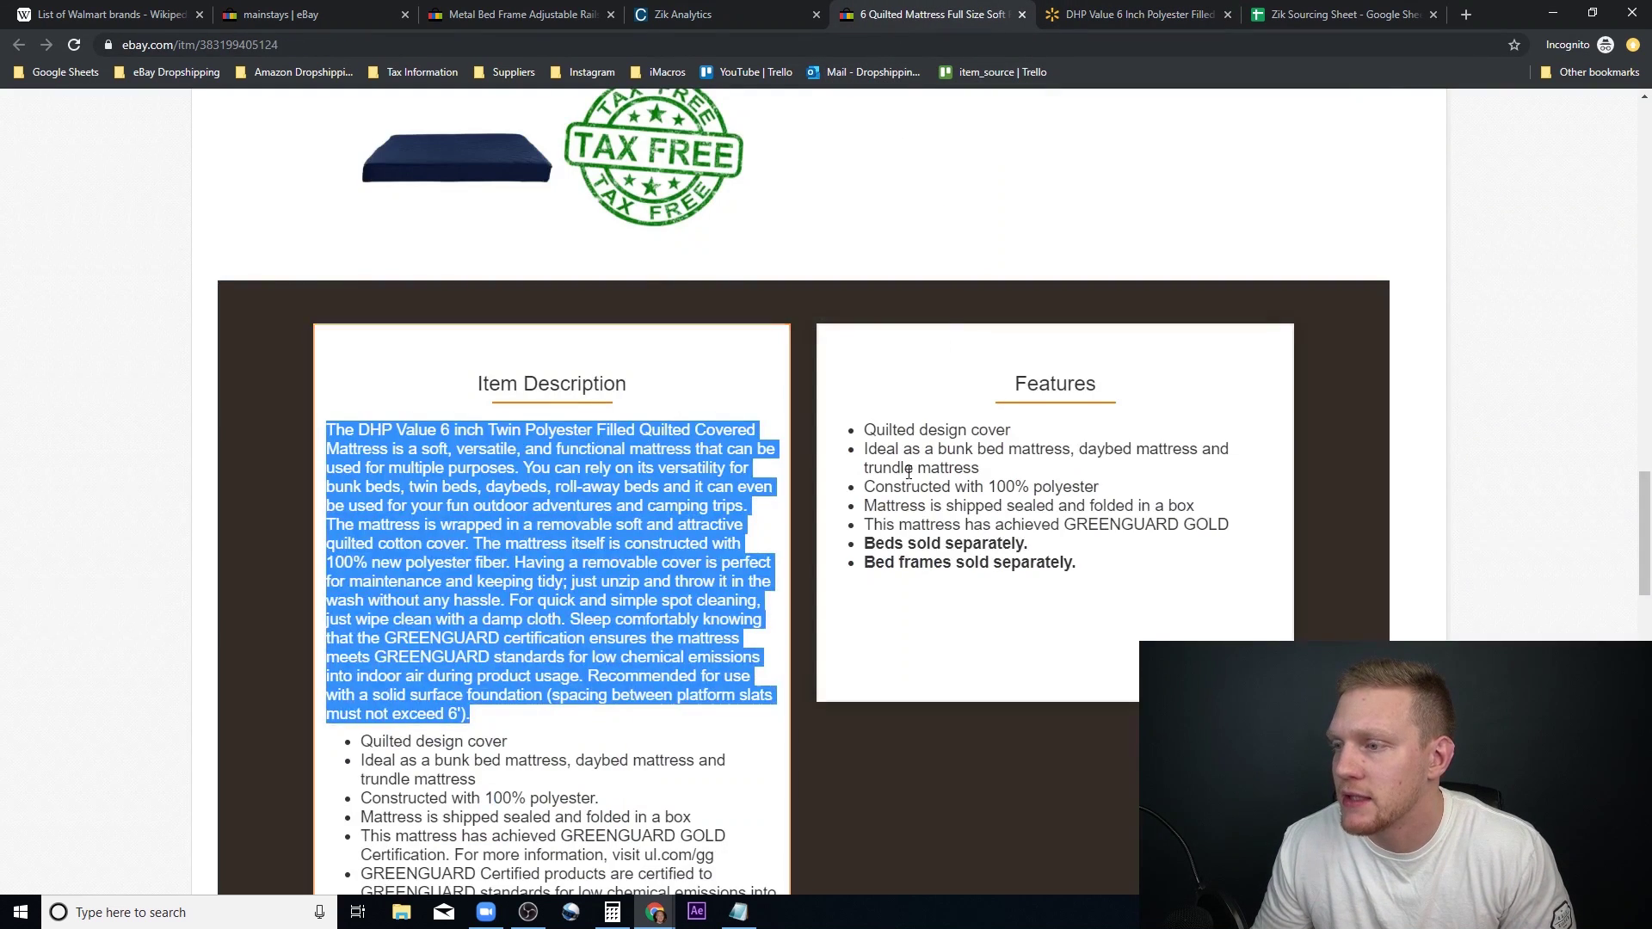
pyautogui.scroll(10, 823, 439)
pyautogui.scroll(-8, 823, 439)
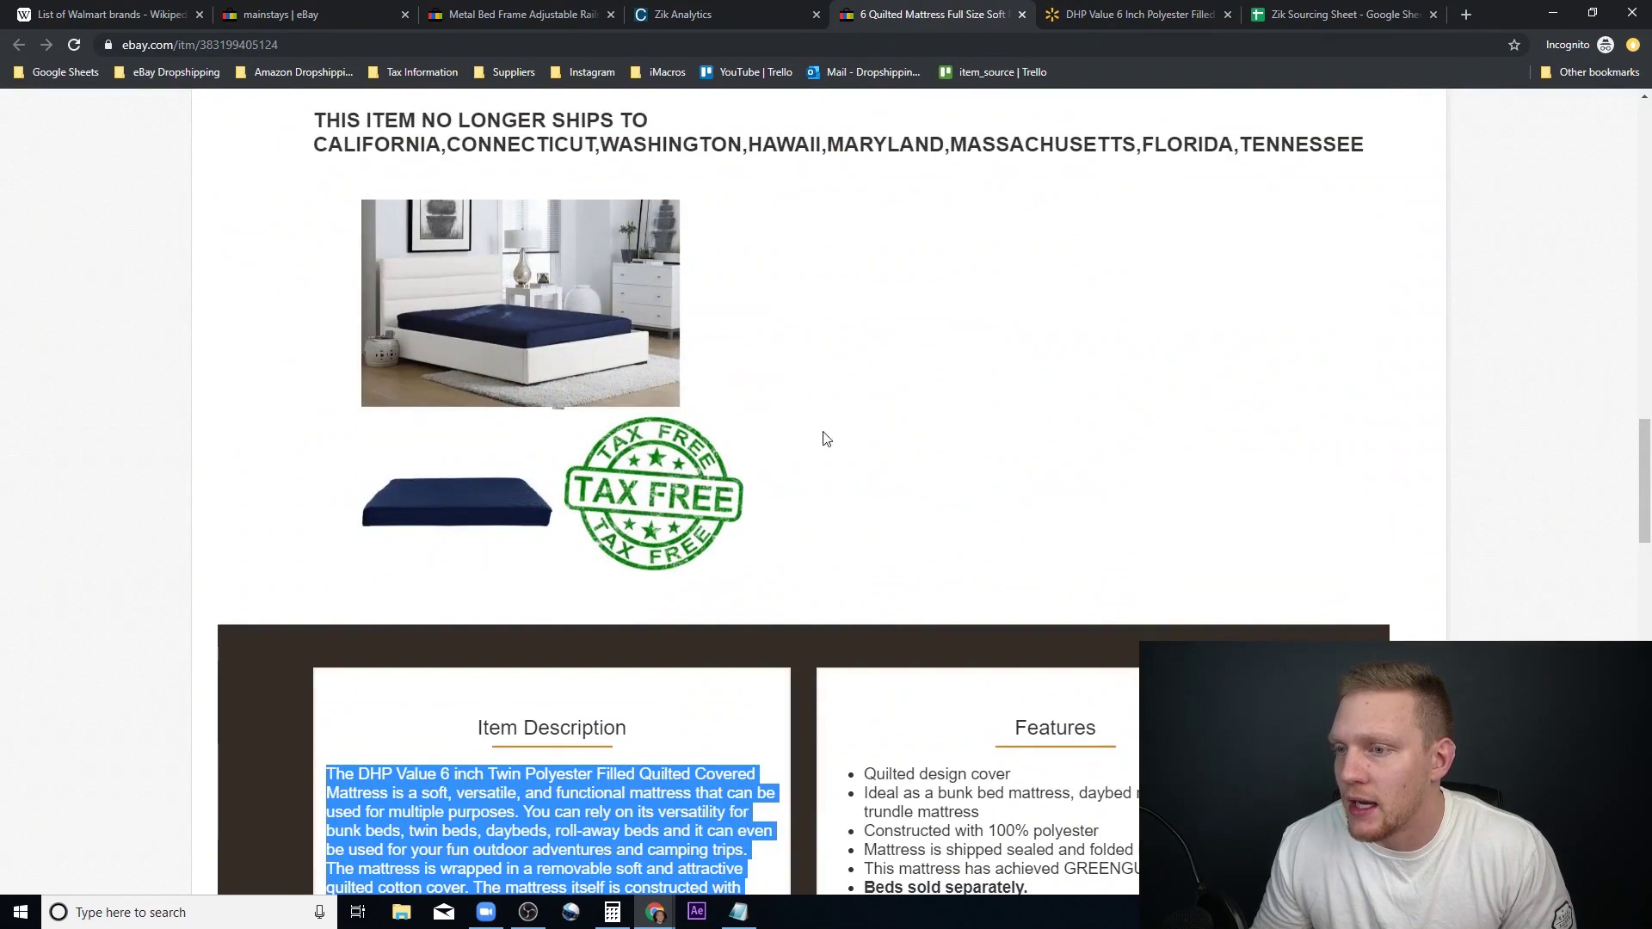
pyautogui.click(1394, 17)
pyautogui.click(1098, 10)
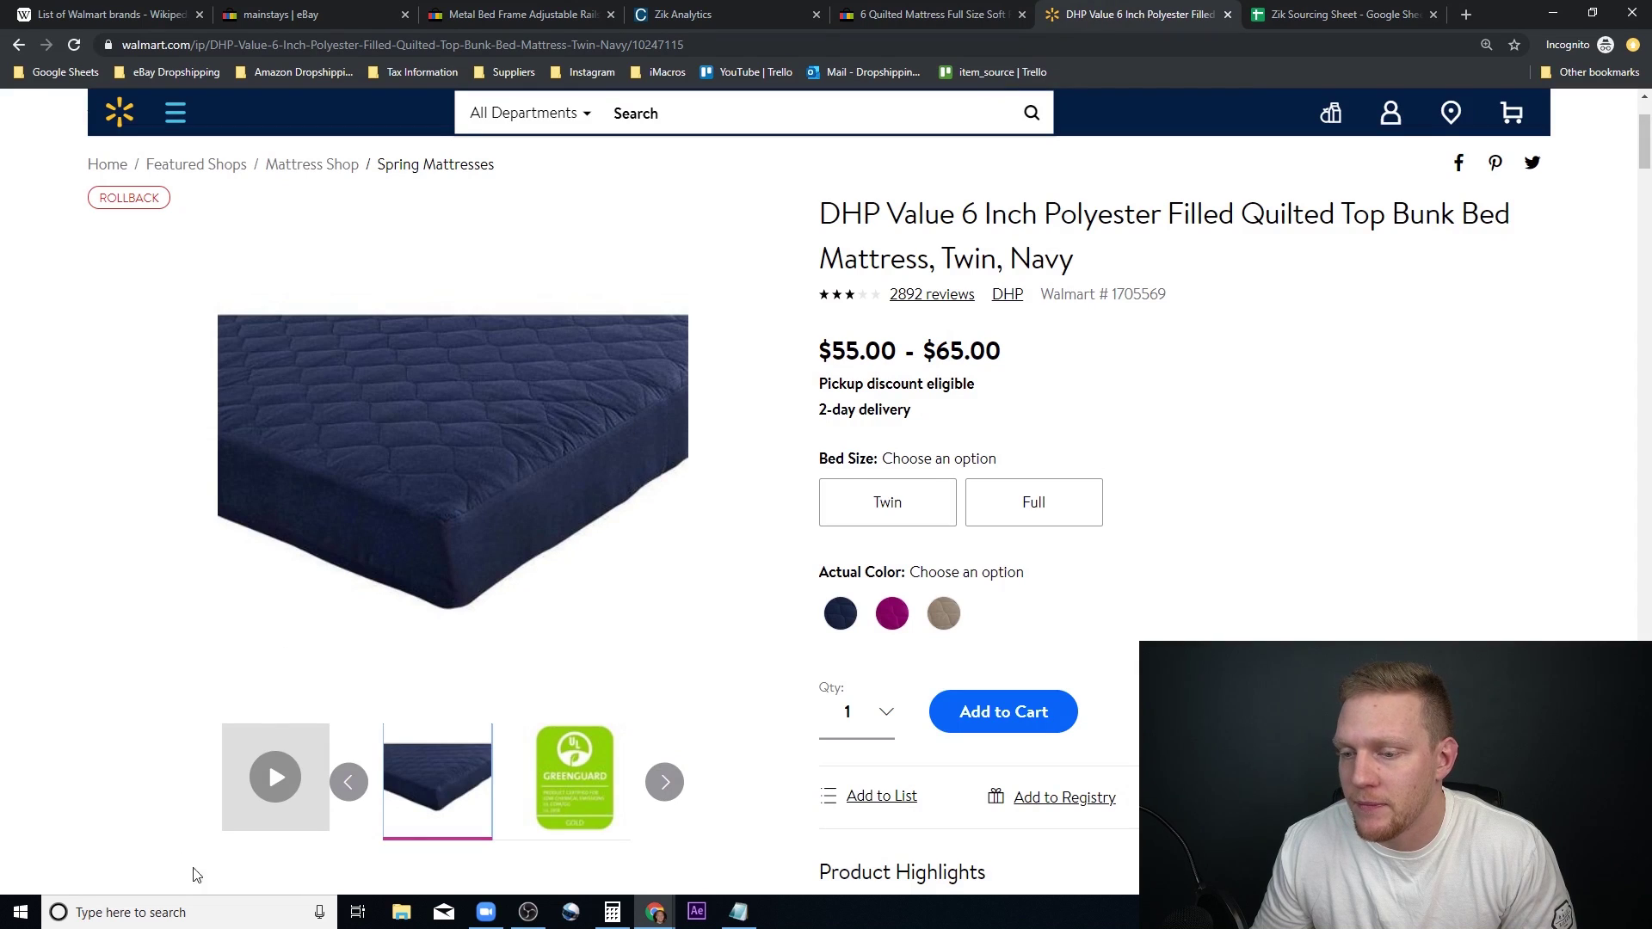
# Step: Go through the Walmart mattress photos again from the first image and check the listed price range
pyautogui.click(349, 782)
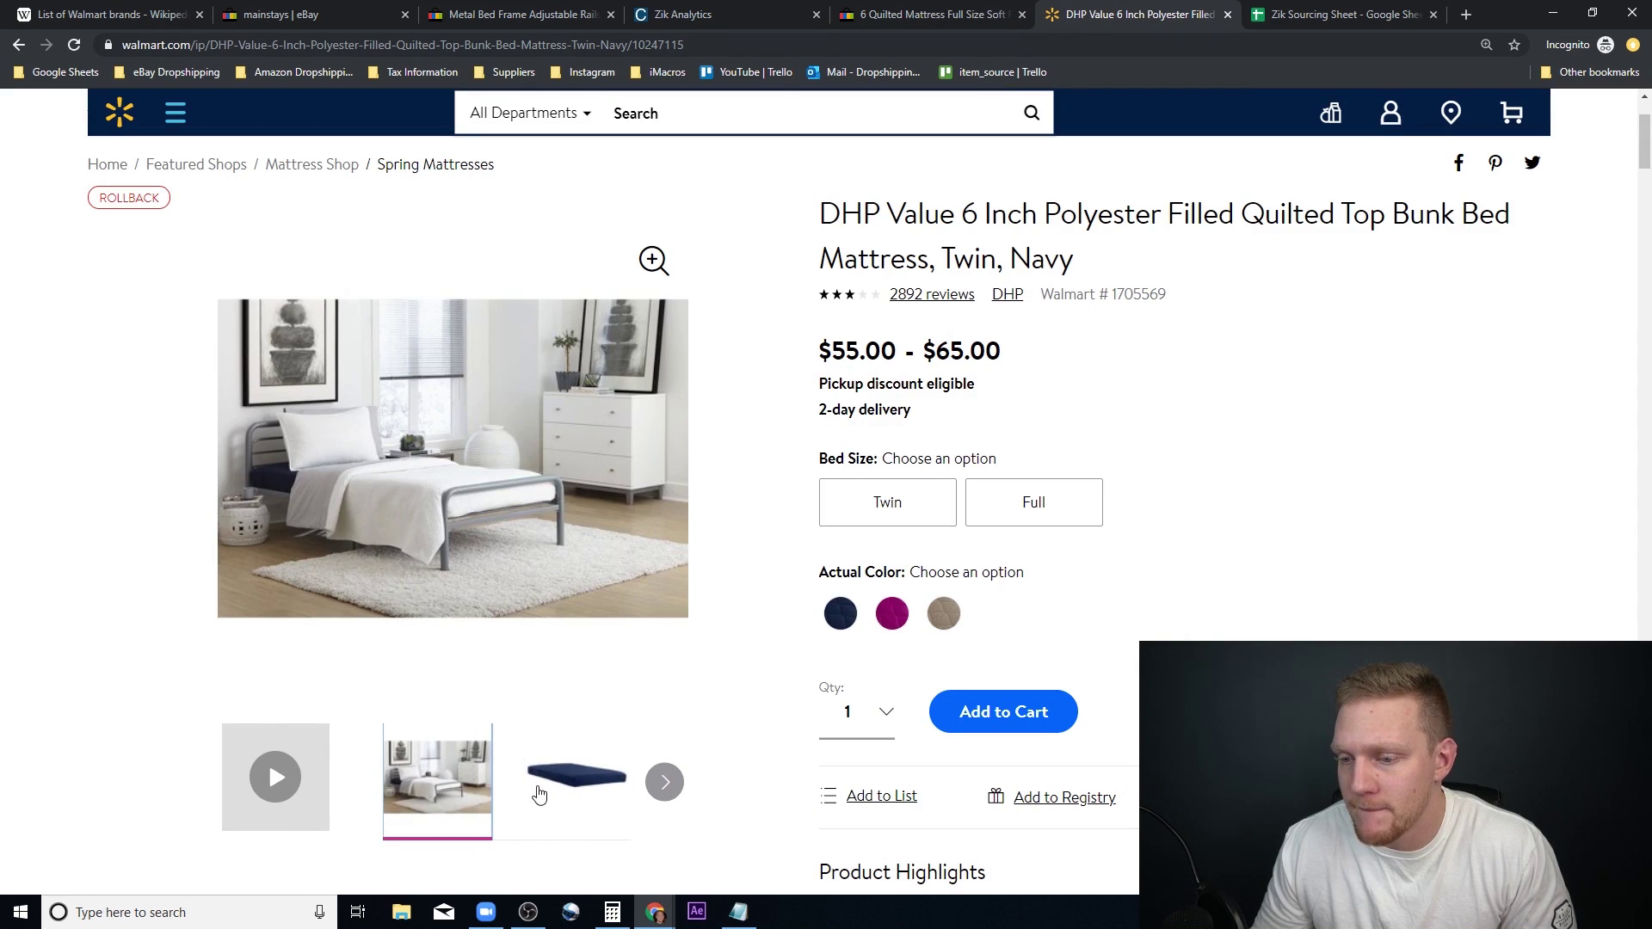
pyautogui.click(663, 783)
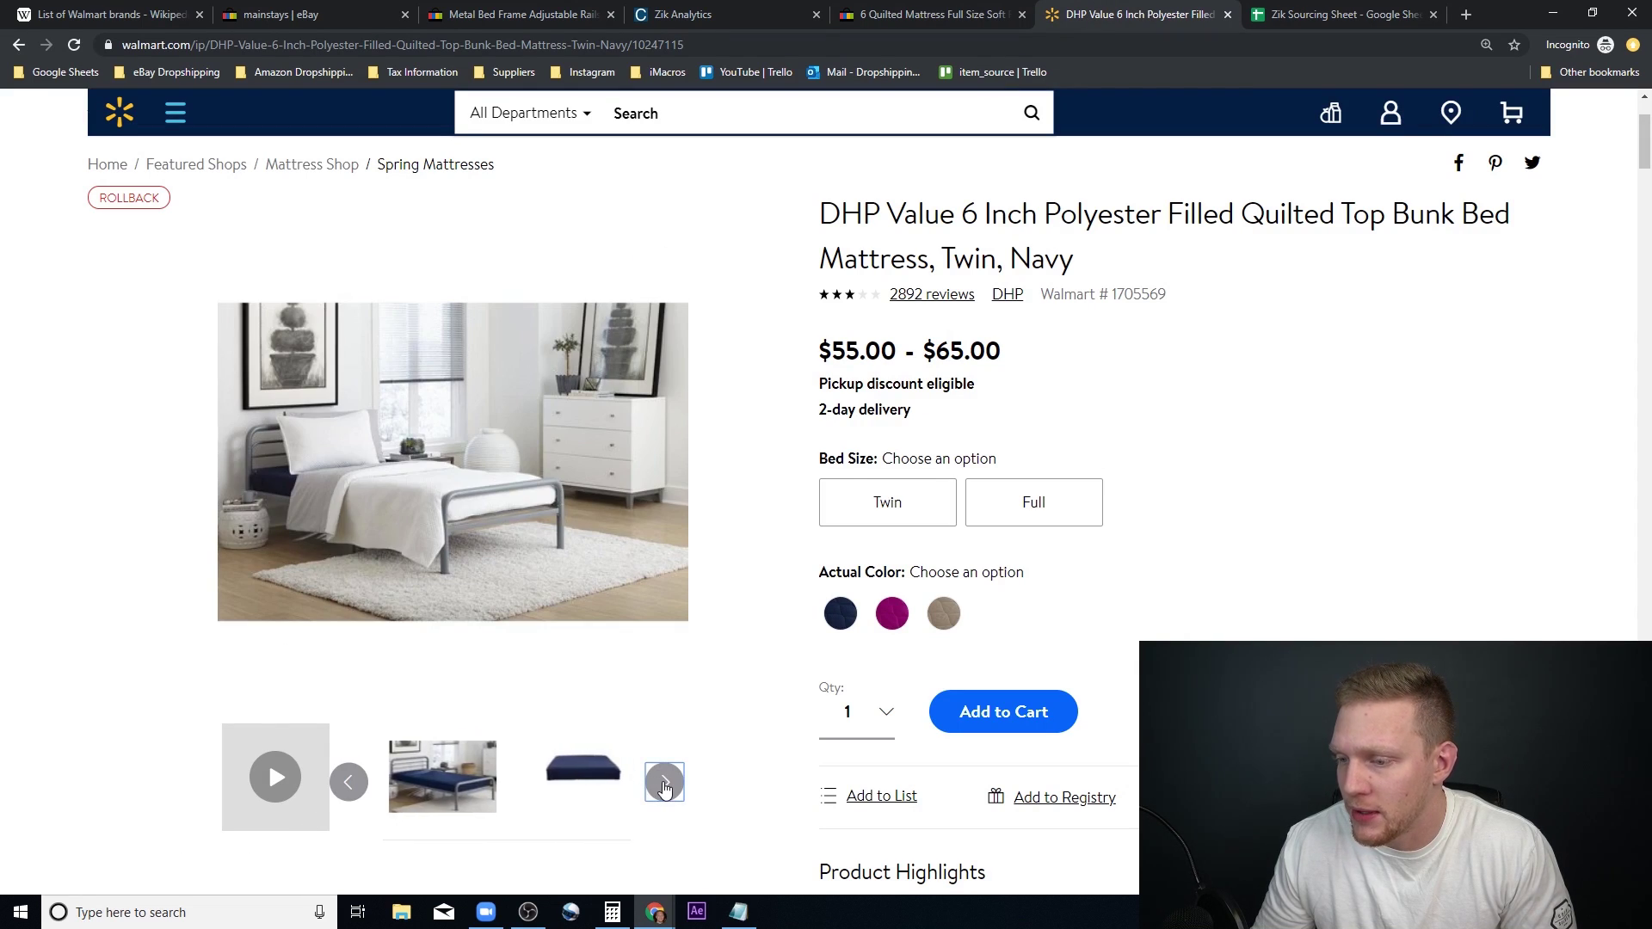
pyautogui.click(663, 783)
pyautogui.scroll(-1, 675, 767)
pyautogui.scroll(2, 672, 770)
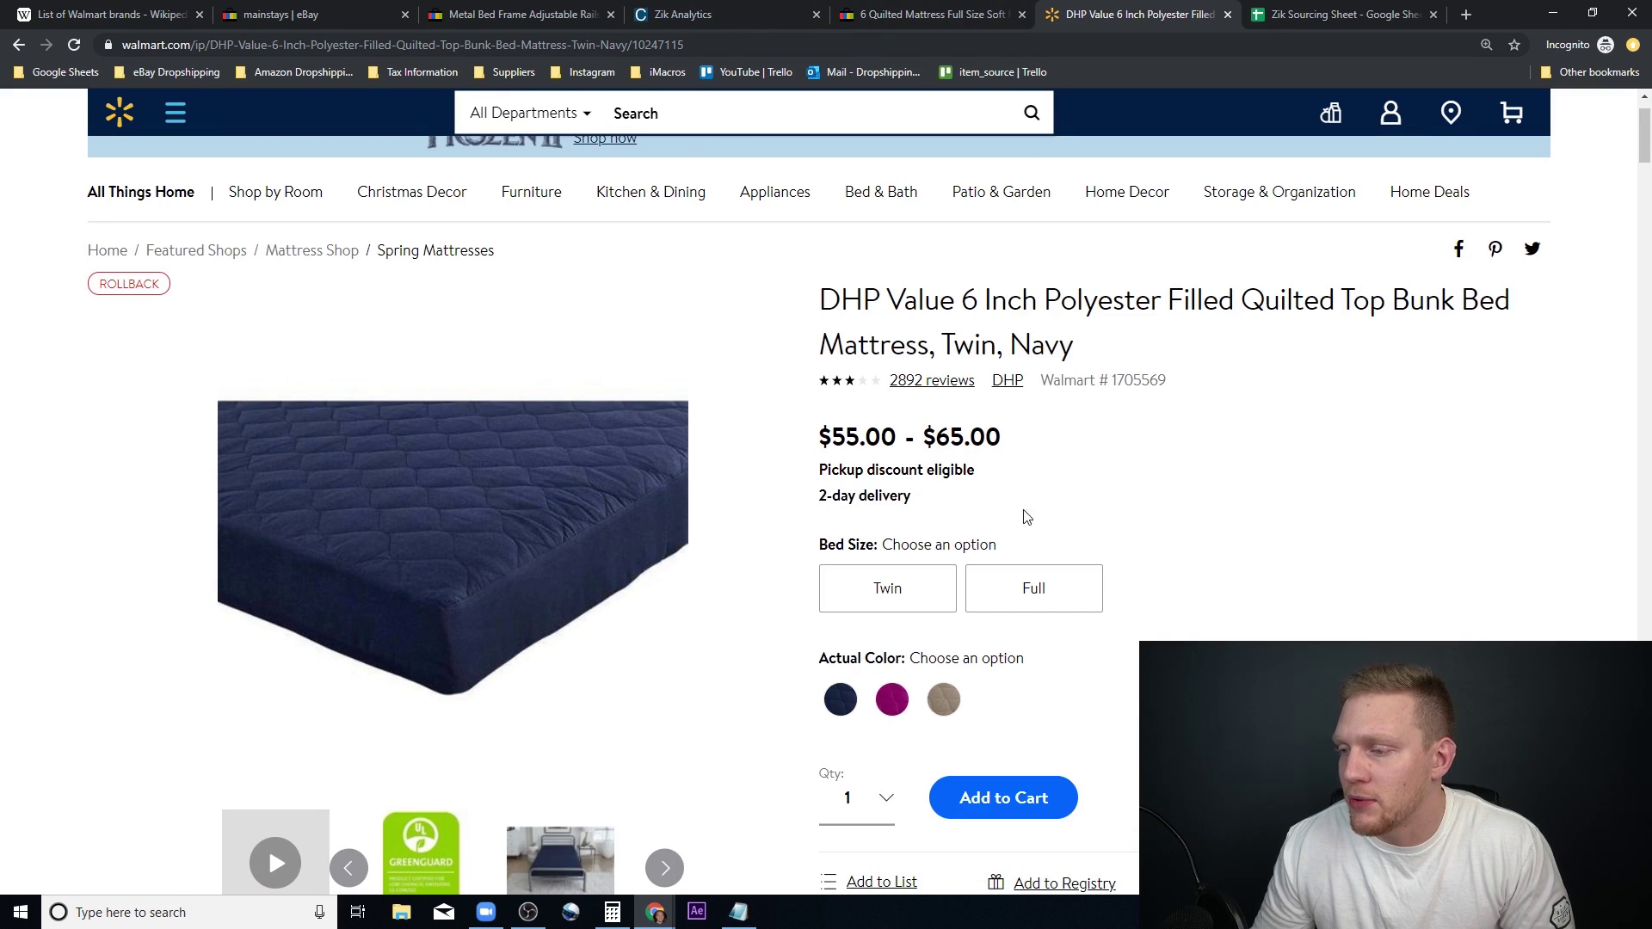
# Step: Return to the main section of the eBay mattress listing and view its remaining photo thumbnails
pyautogui.click(959, 14)
pyautogui.scroll(5, 1013, 226)
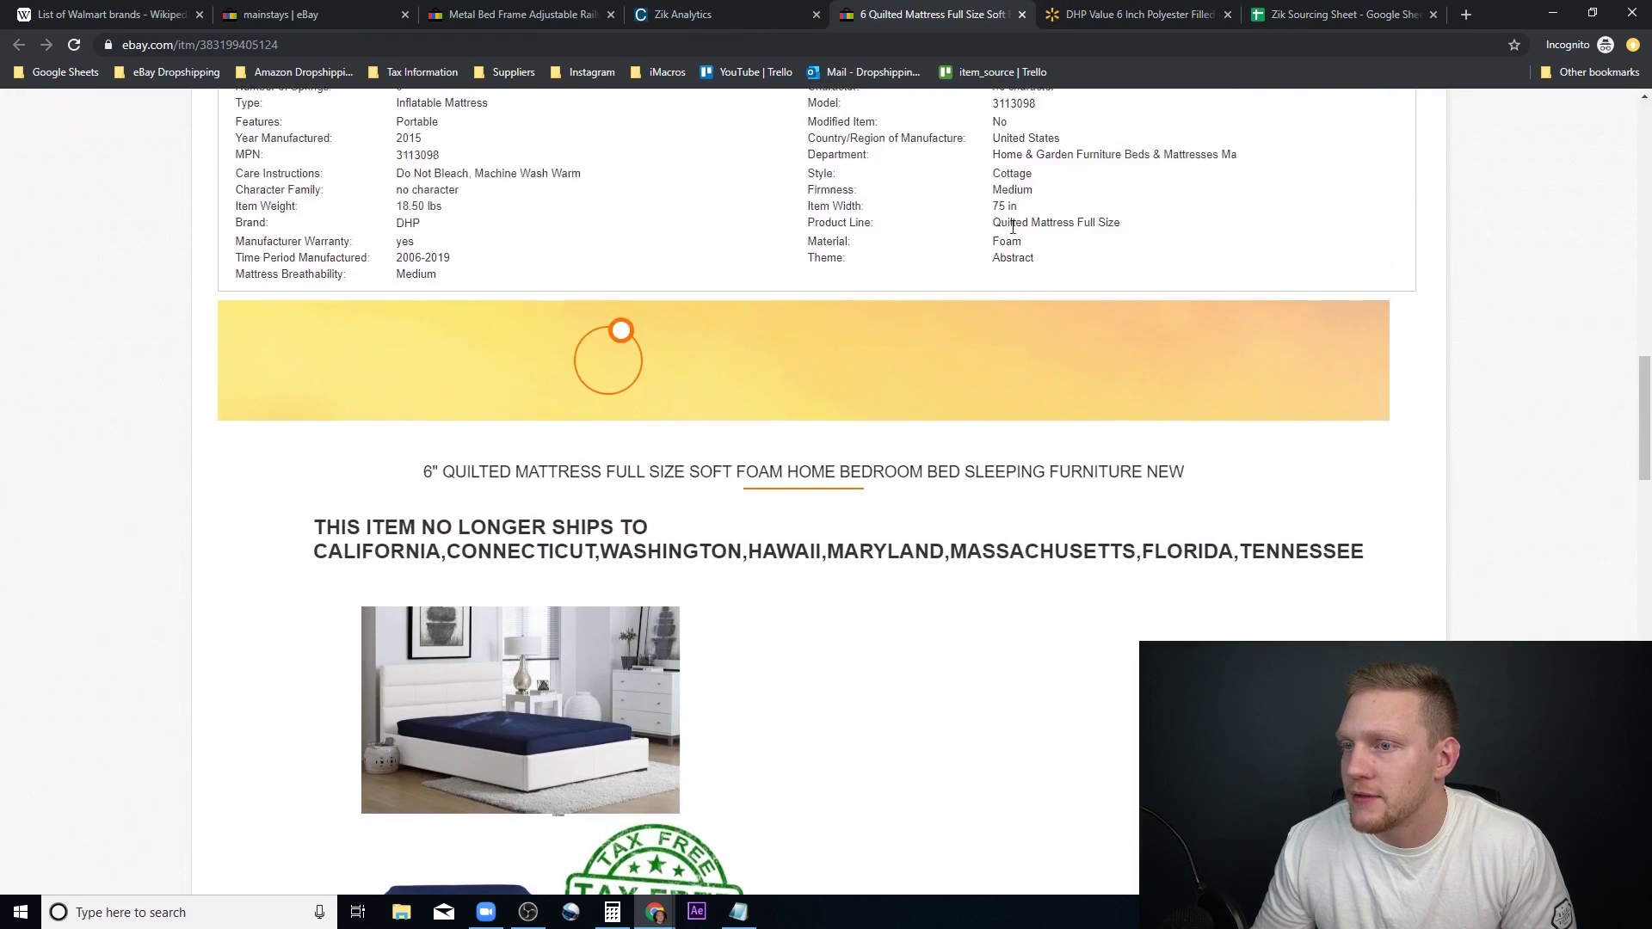
pyautogui.scroll(12, 1013, 227)
pyautogui.scroll(-3, 329, 506)
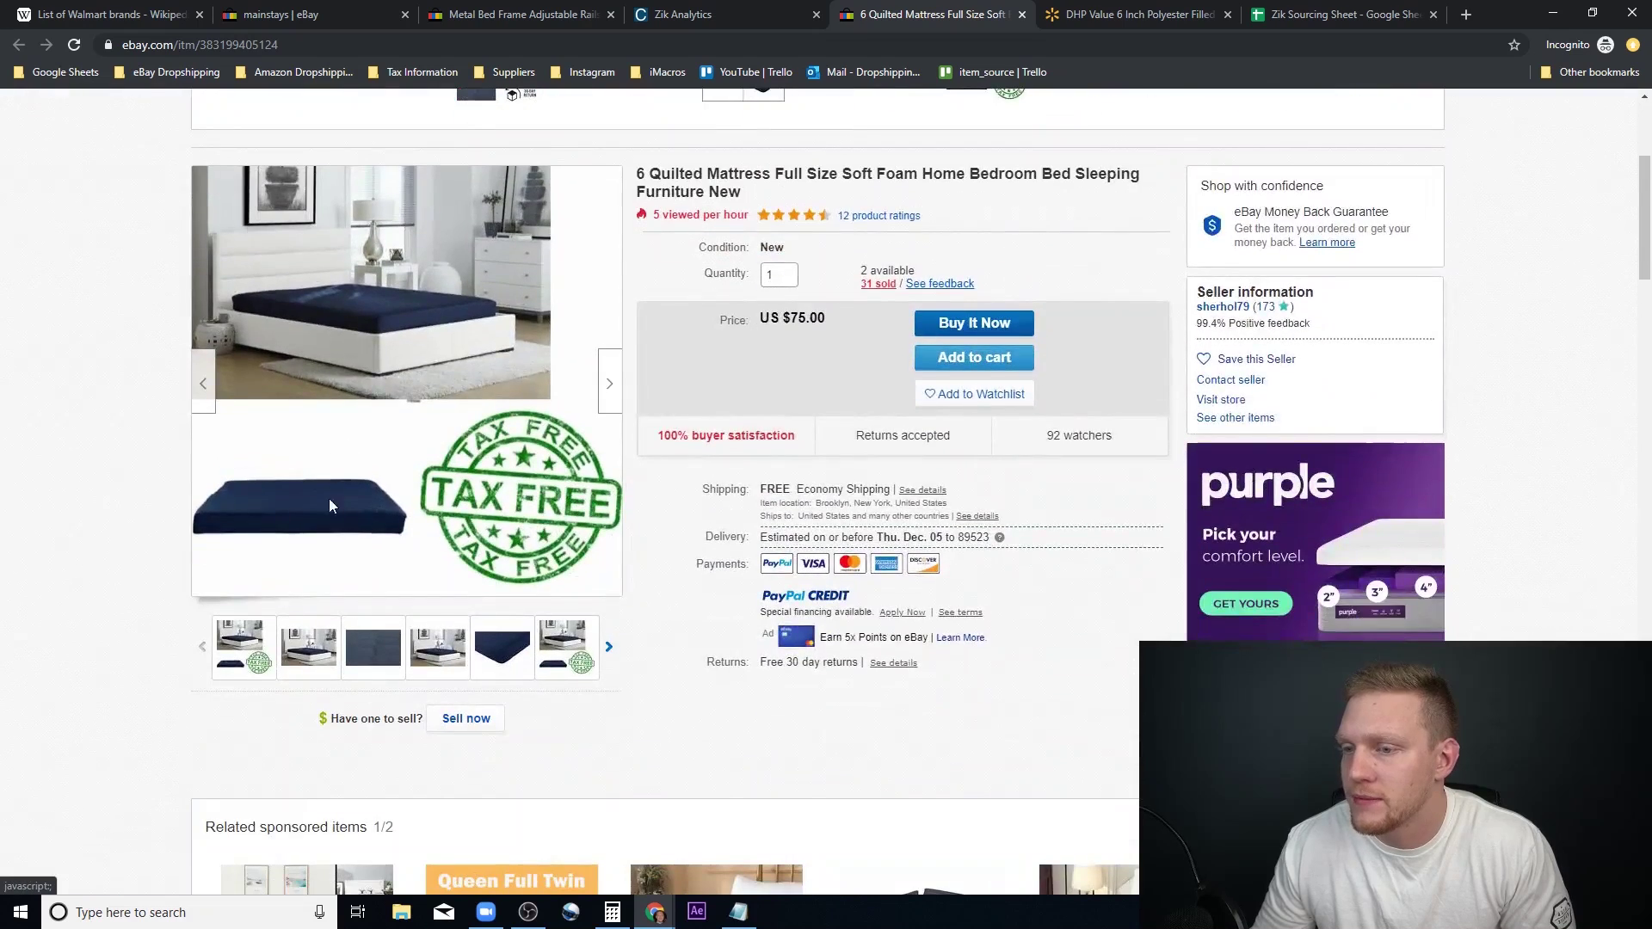
pyautogui.click(609, 652)
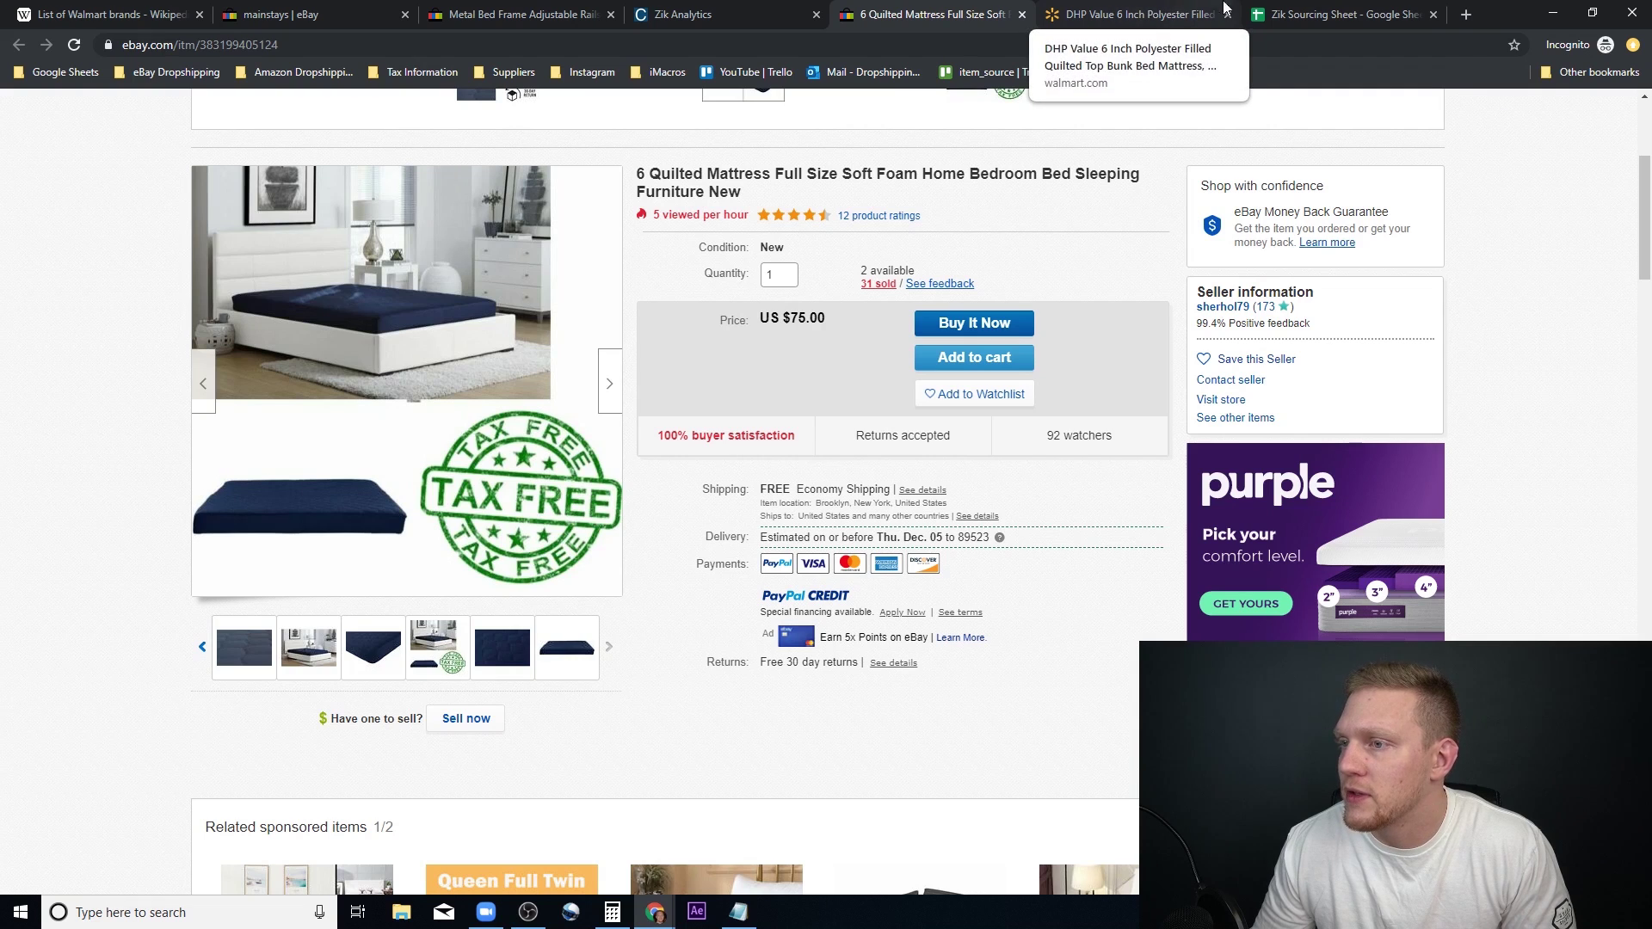
# Step: Choose the Full bed size for the DHP mattress on Walmart
pyautogui.click(1275, 17)
pyautogui.click(1136, 14)
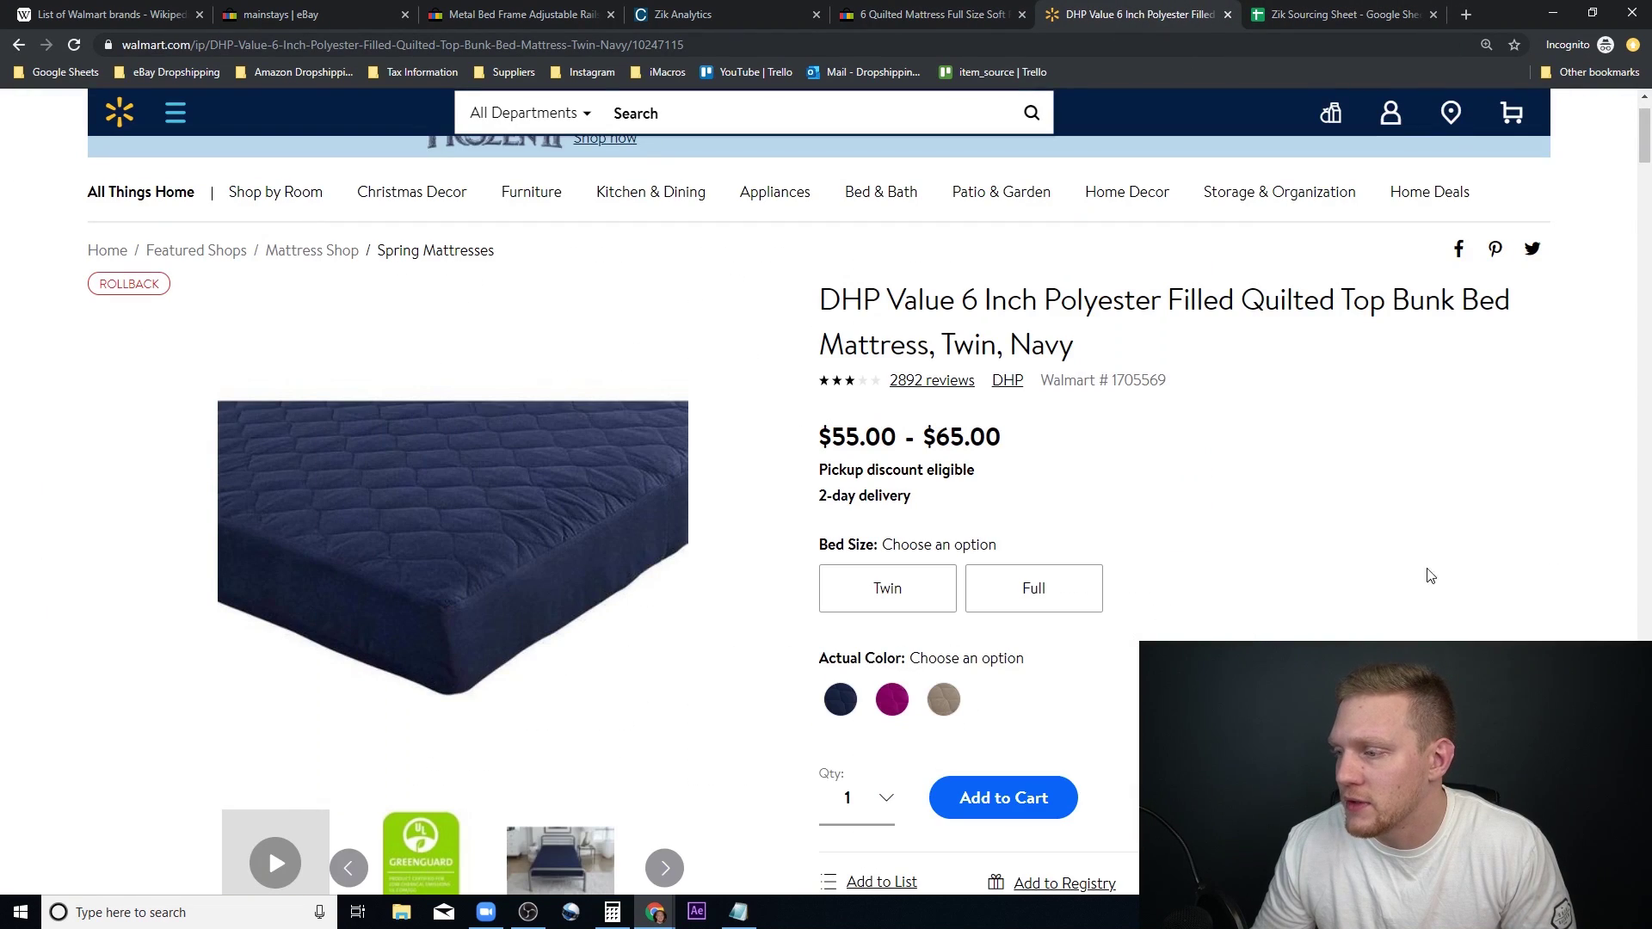
pyautogui.click(1086, 590)
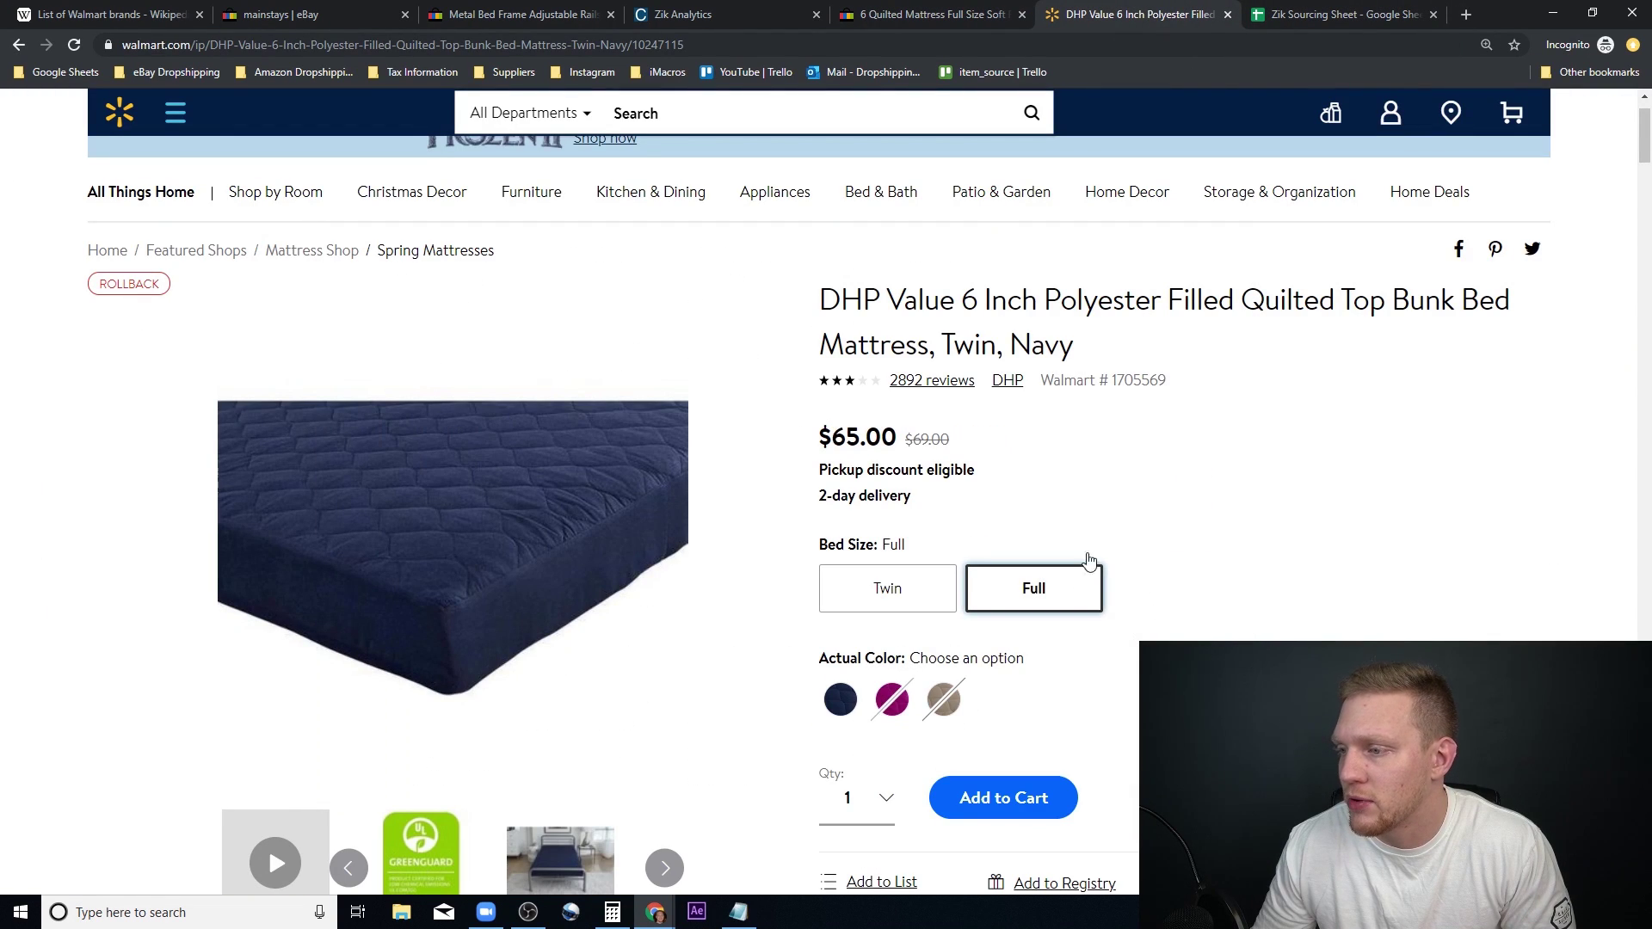
# Step: Compare the eBay listing's price with Walmart's Full size price and look over the Zik Sourcing Sheet columns
pyautogui.click(907, 17)
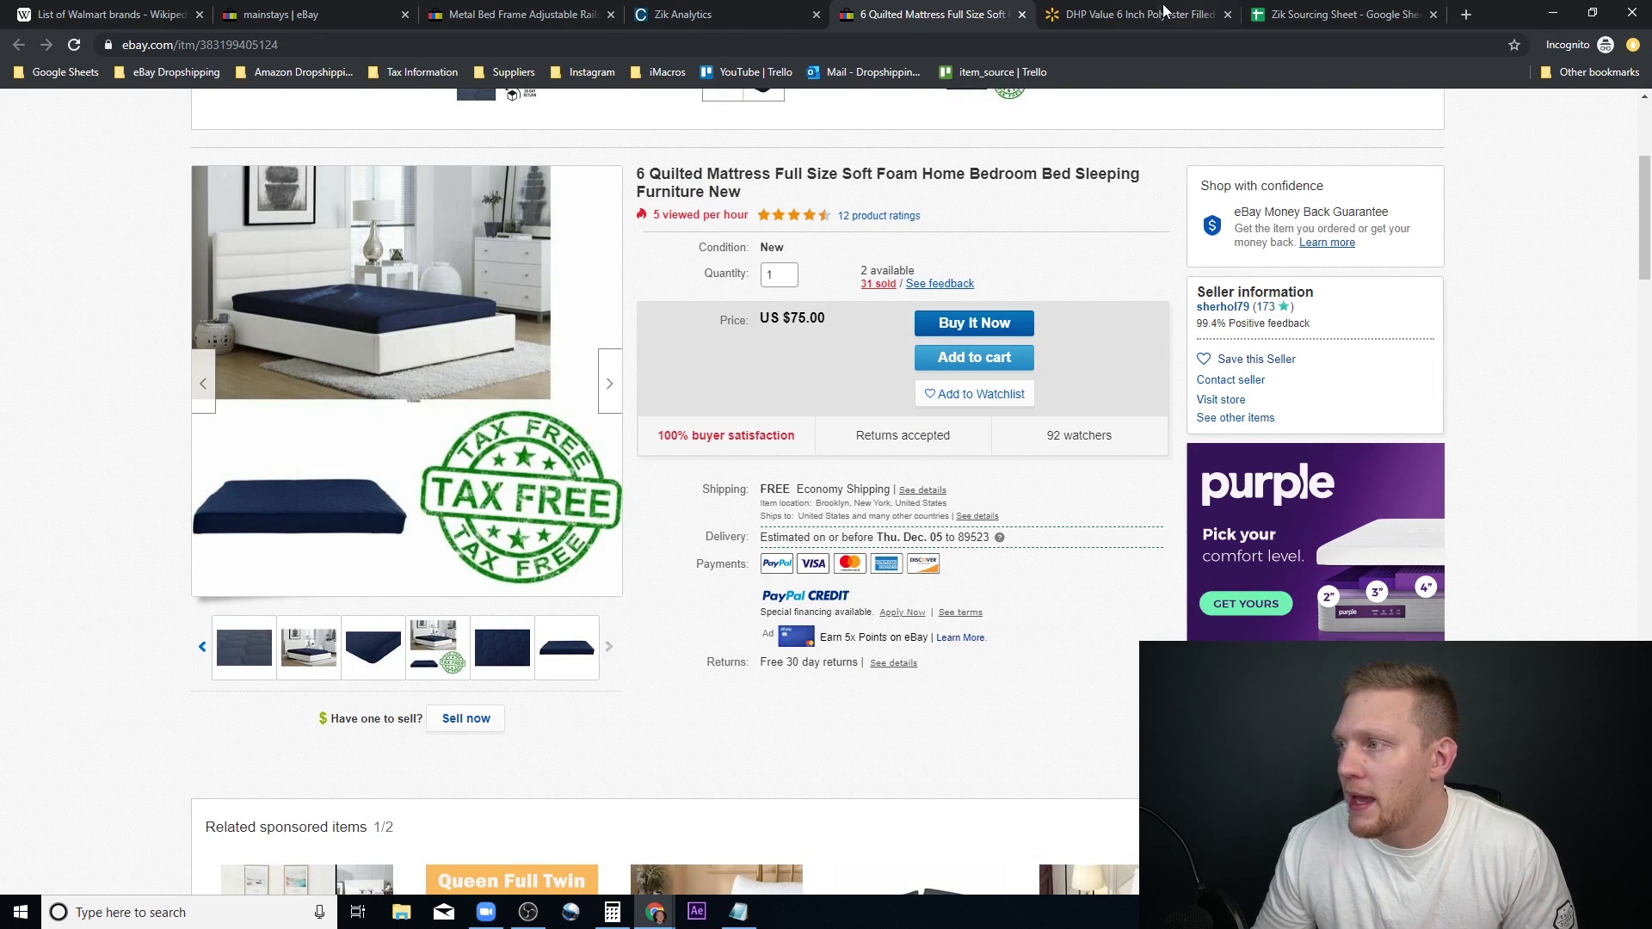
pyautogui.click(1291, 15)
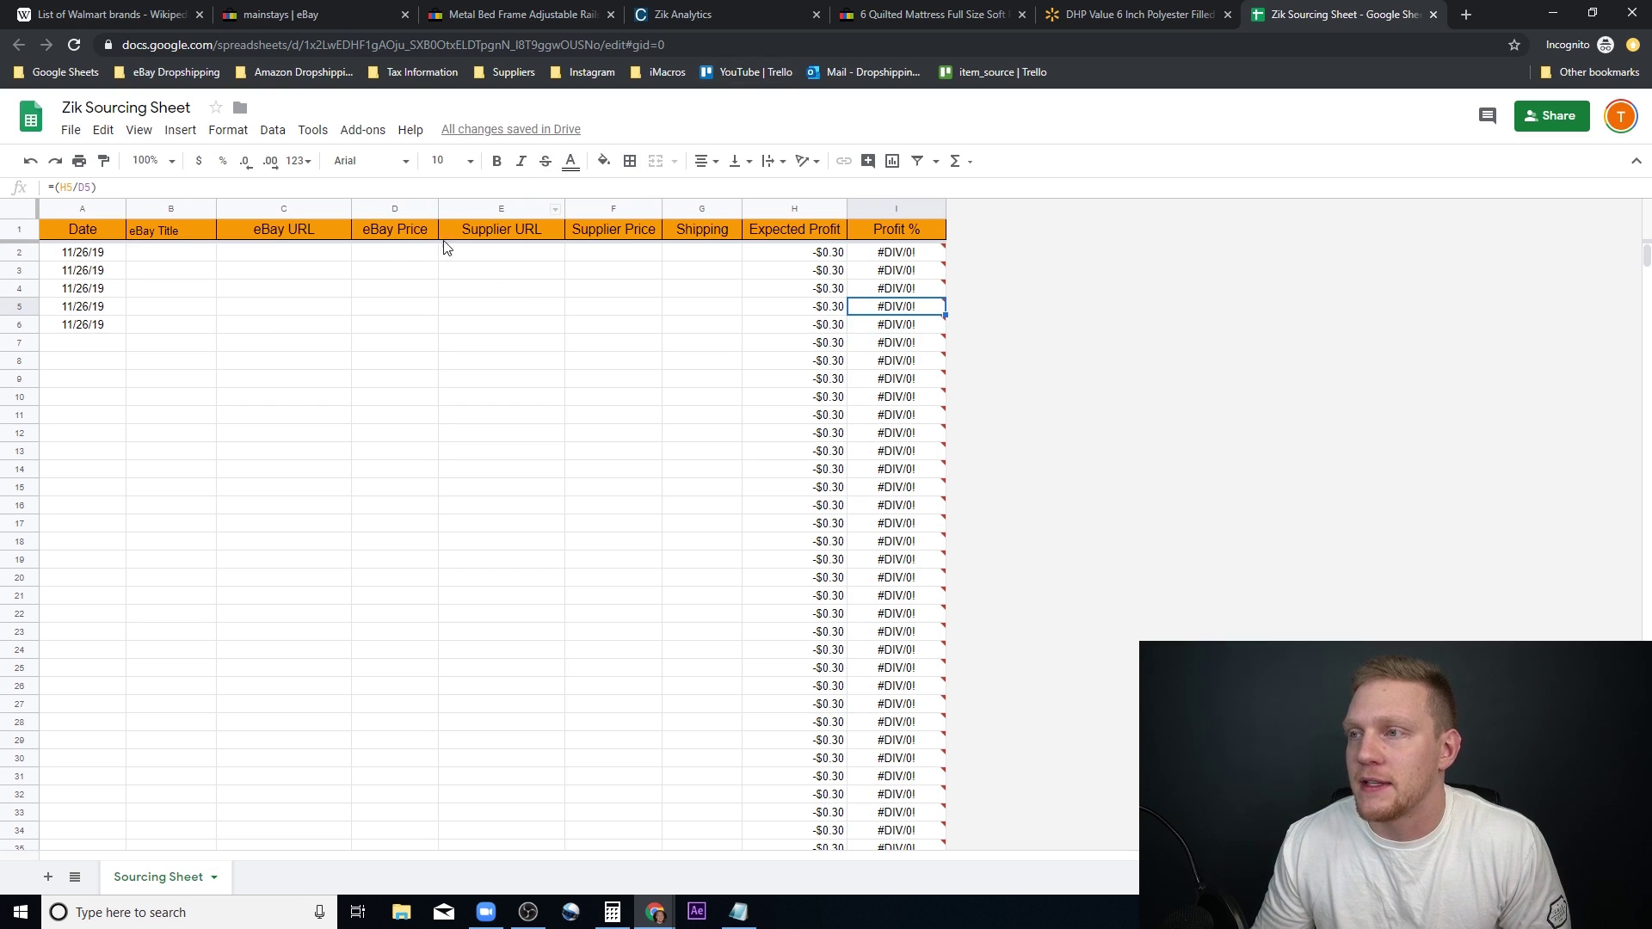
pyautogui.click(925, 15)
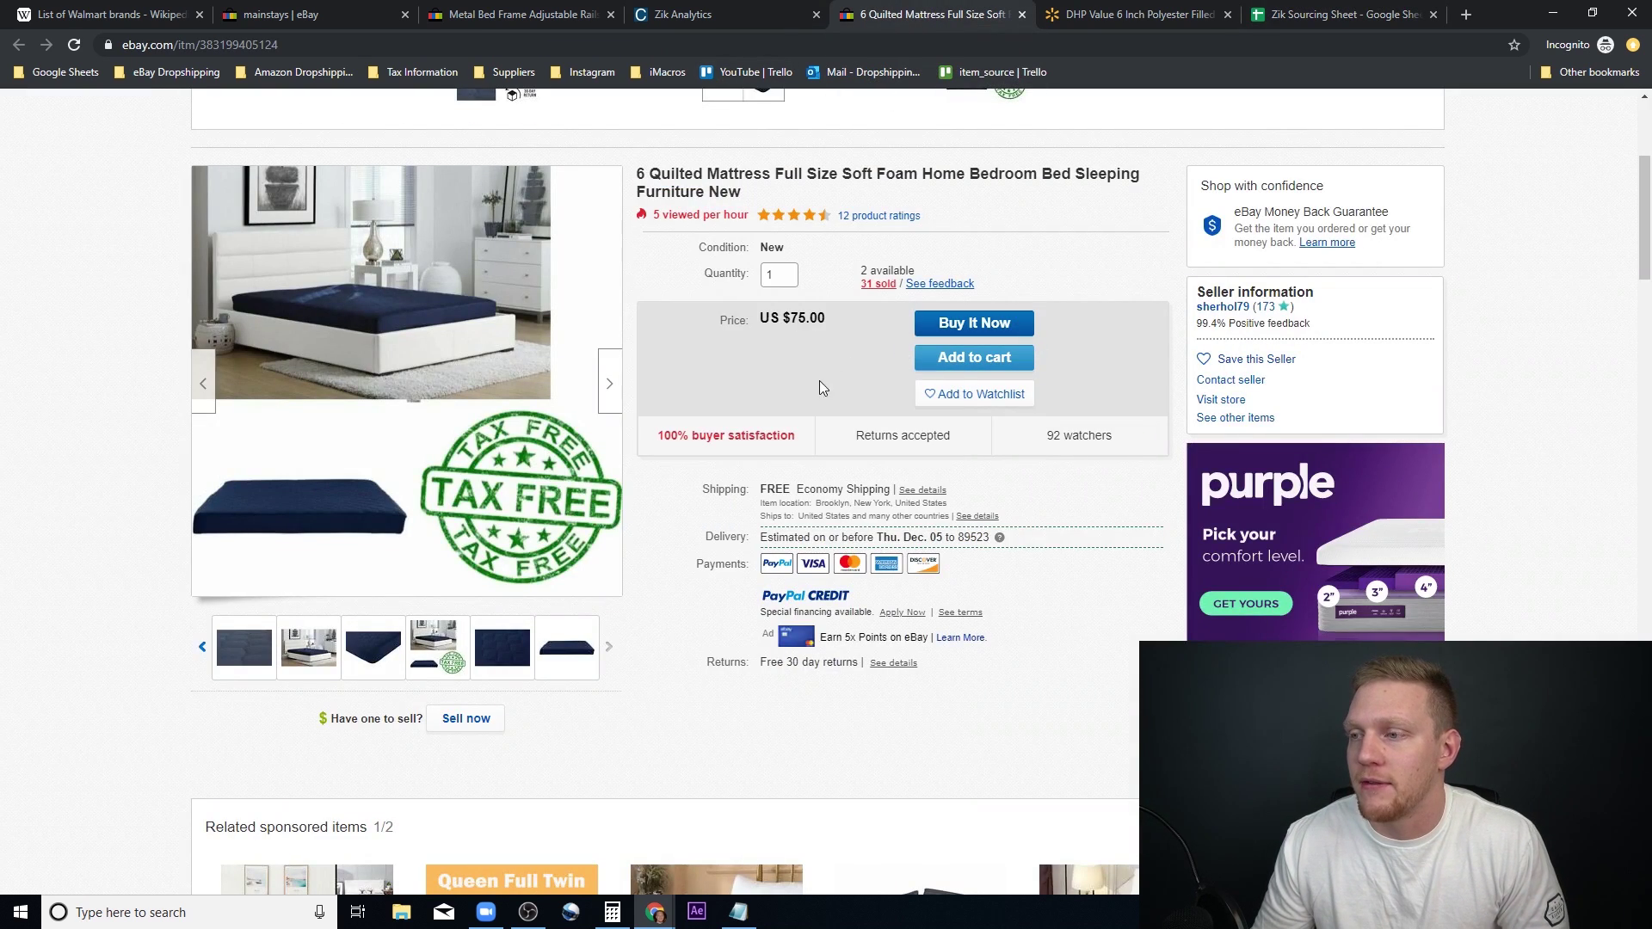
pyautogui.click(1110, 14)
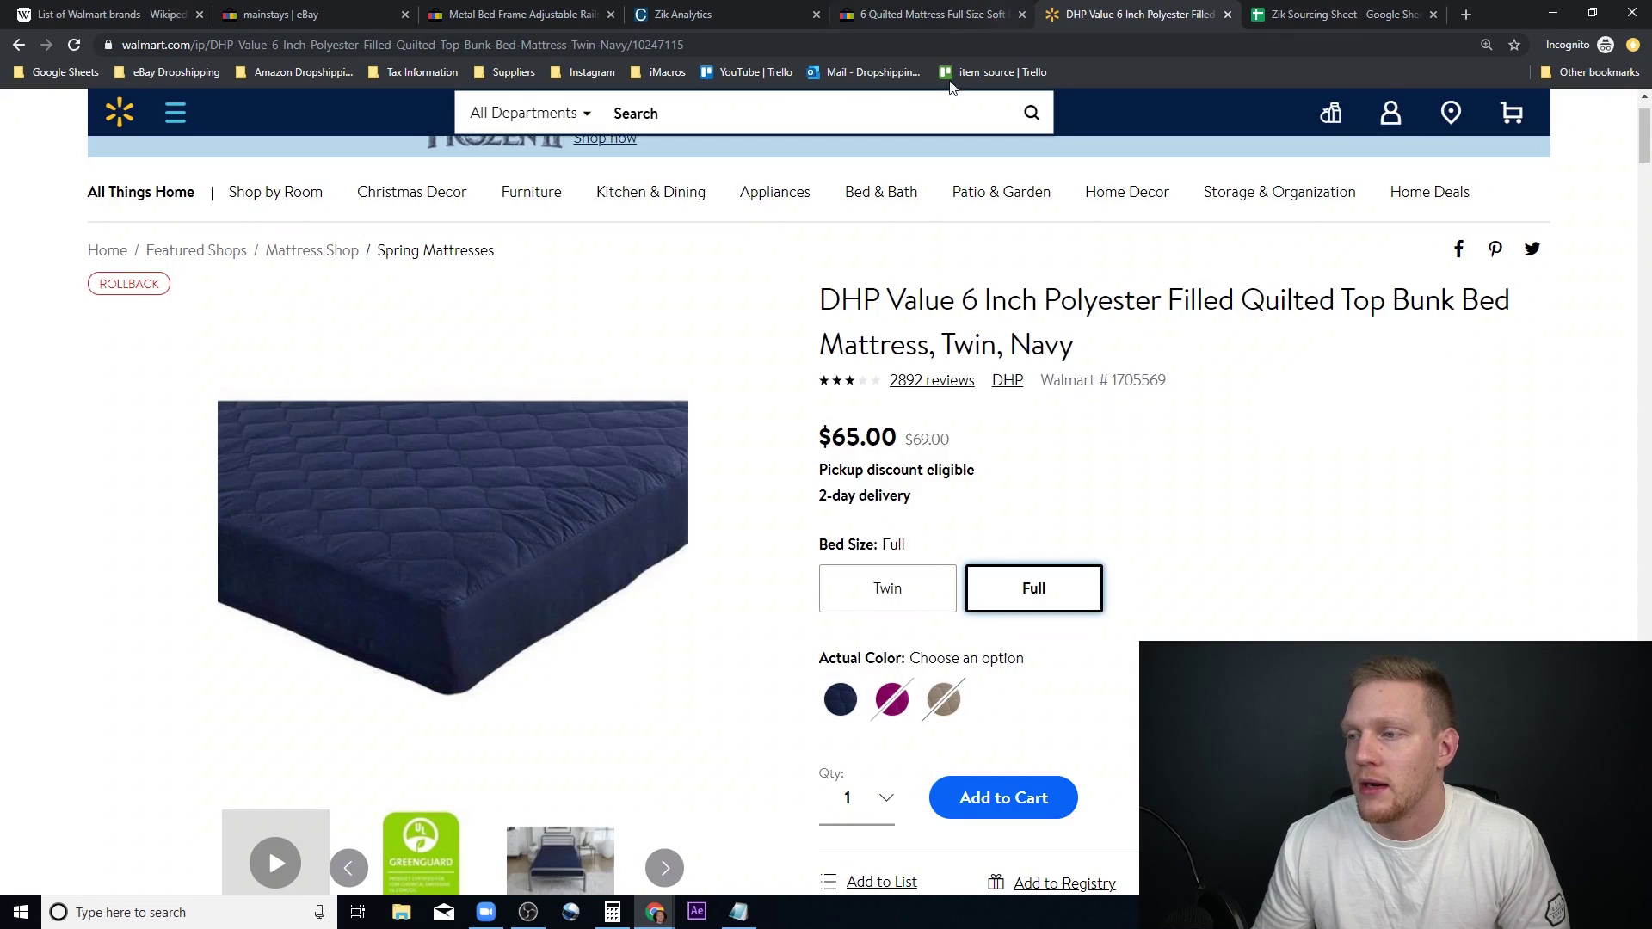
# Step: Enter an eBay price of 75 and a supplier price of 65 in row 2 of the Zik Sourcing Sheet
pyautogui.click(1372, 13)
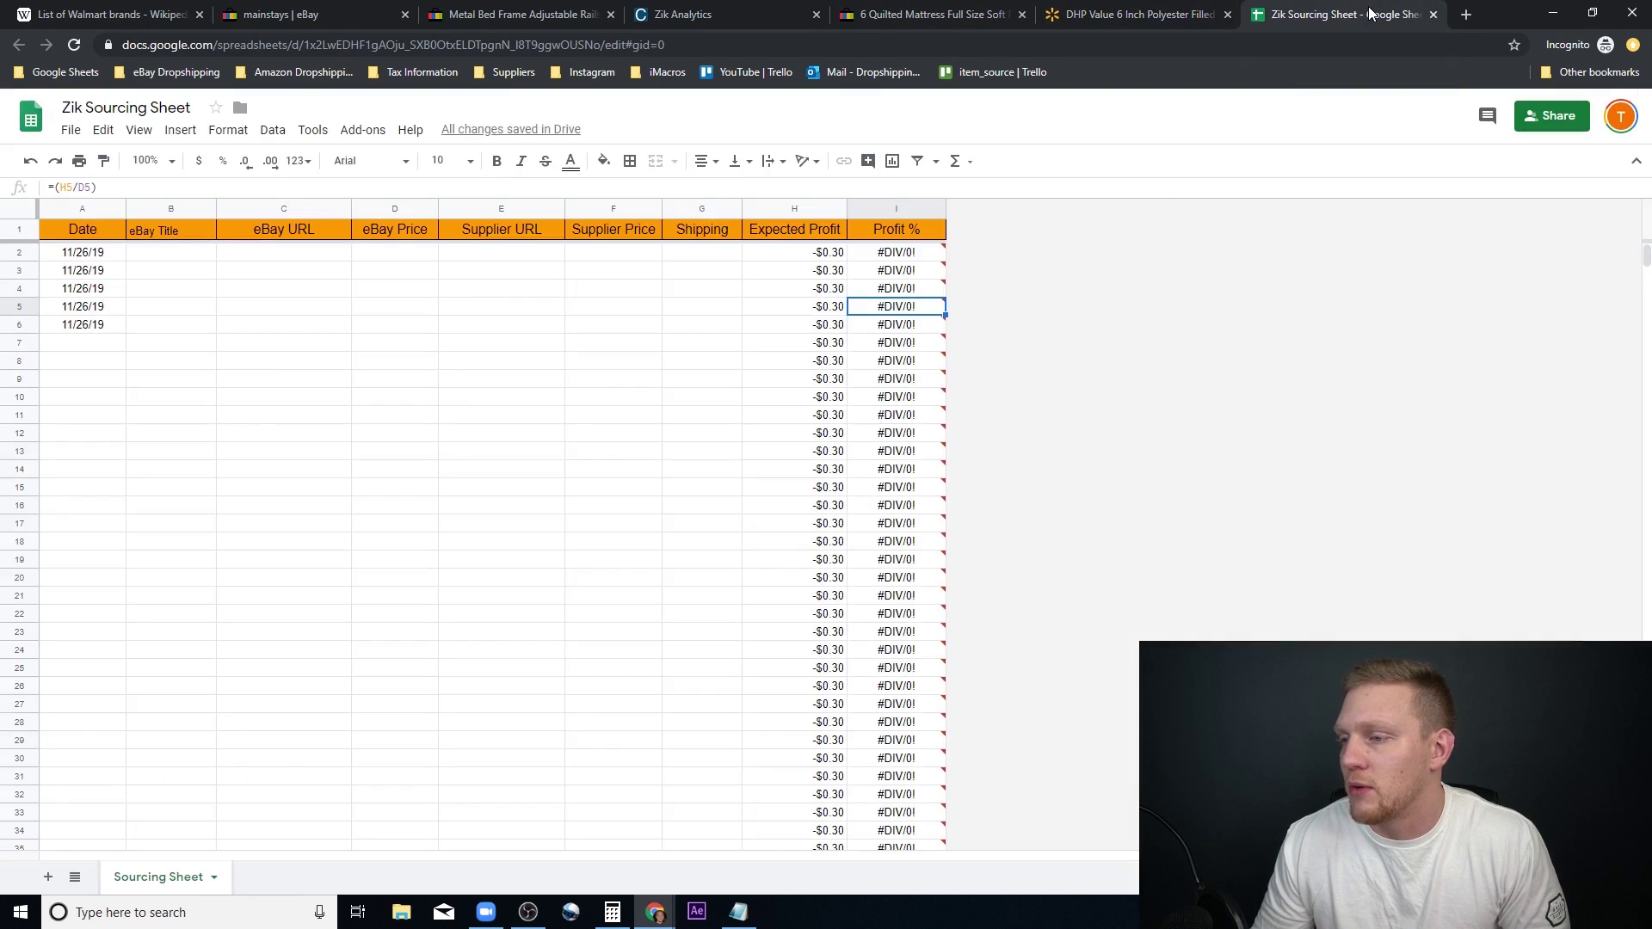
pyautogui.click(411, 255)
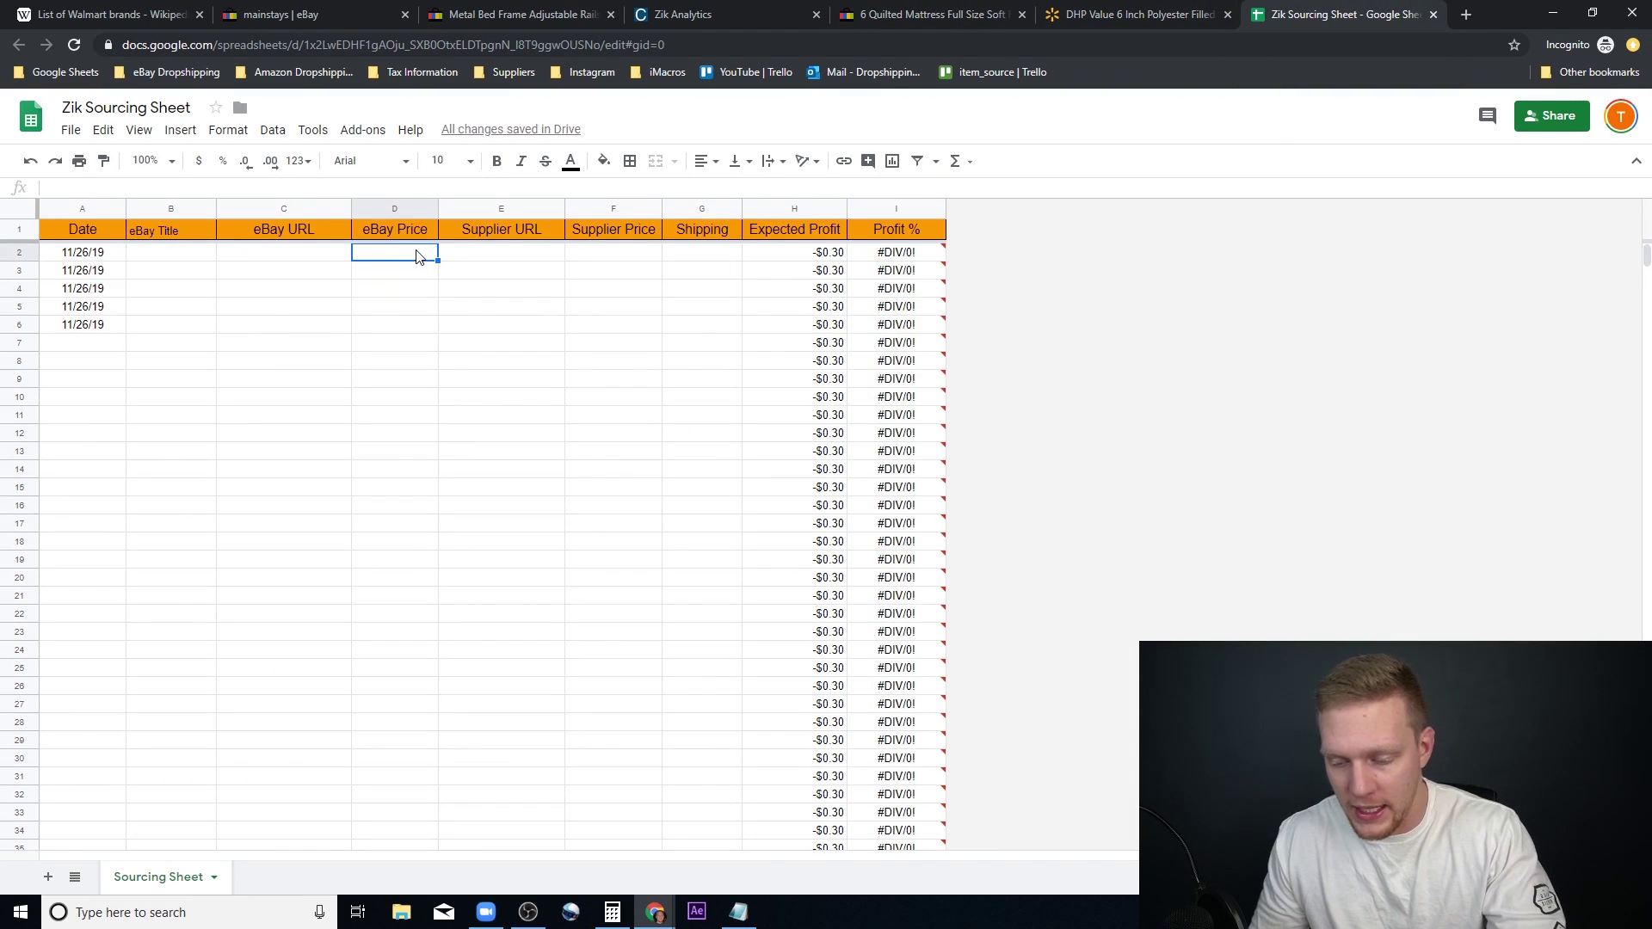
pyautogui.write('75')
pyautogui.click(581, 255)
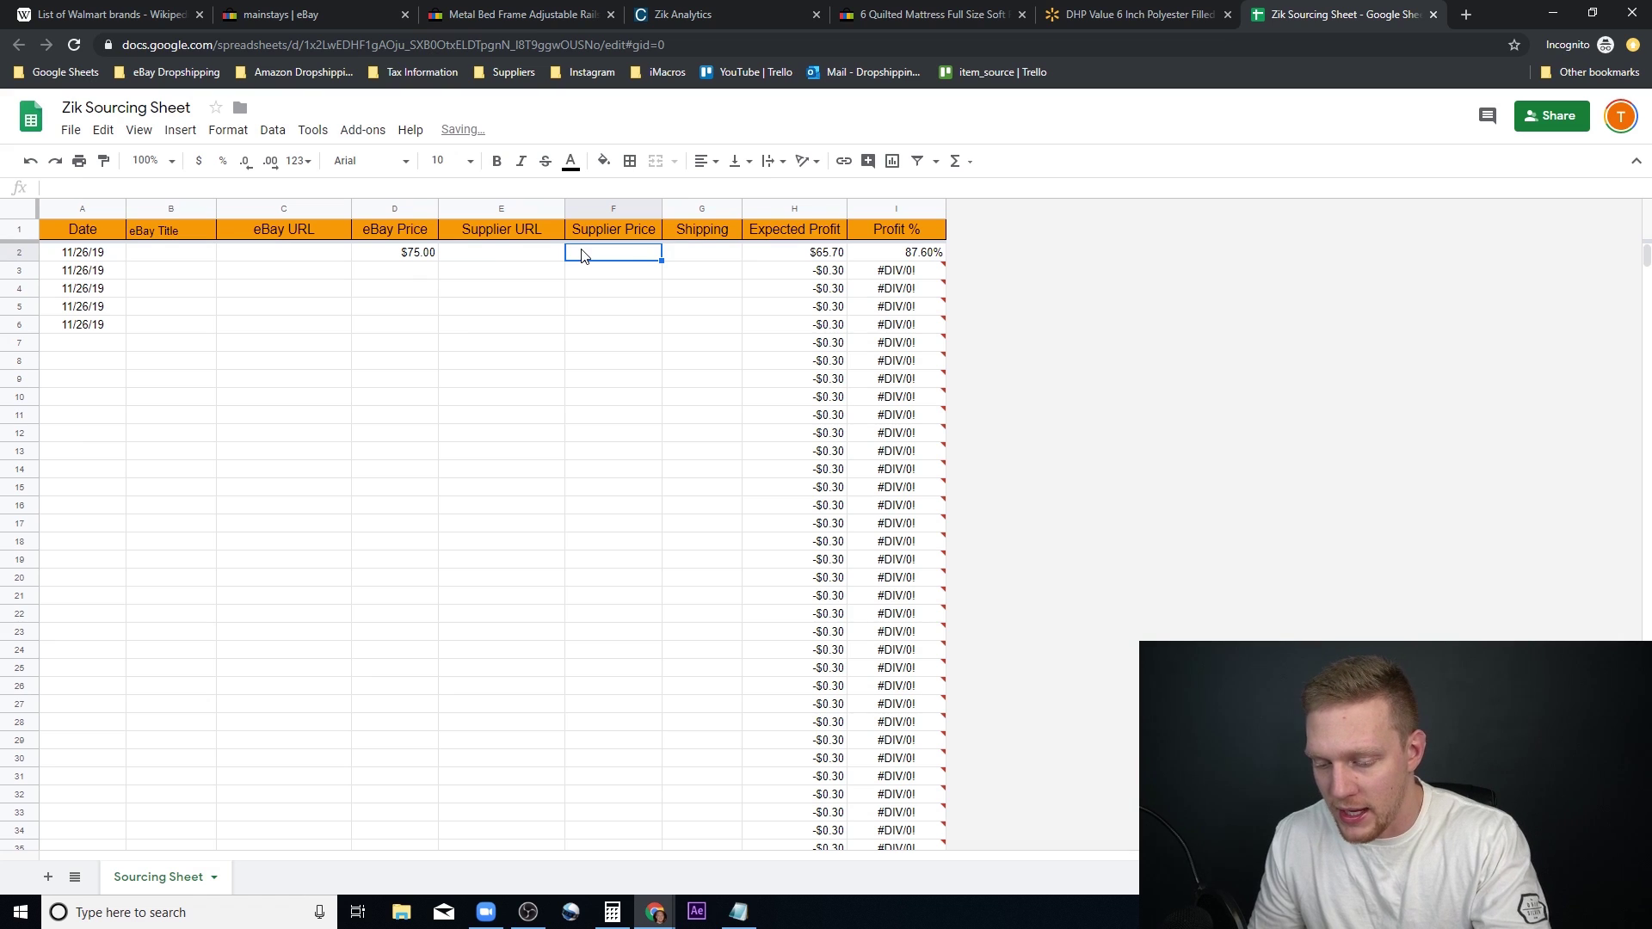
pyautogui.write('65')
pyautogui.press('Return')
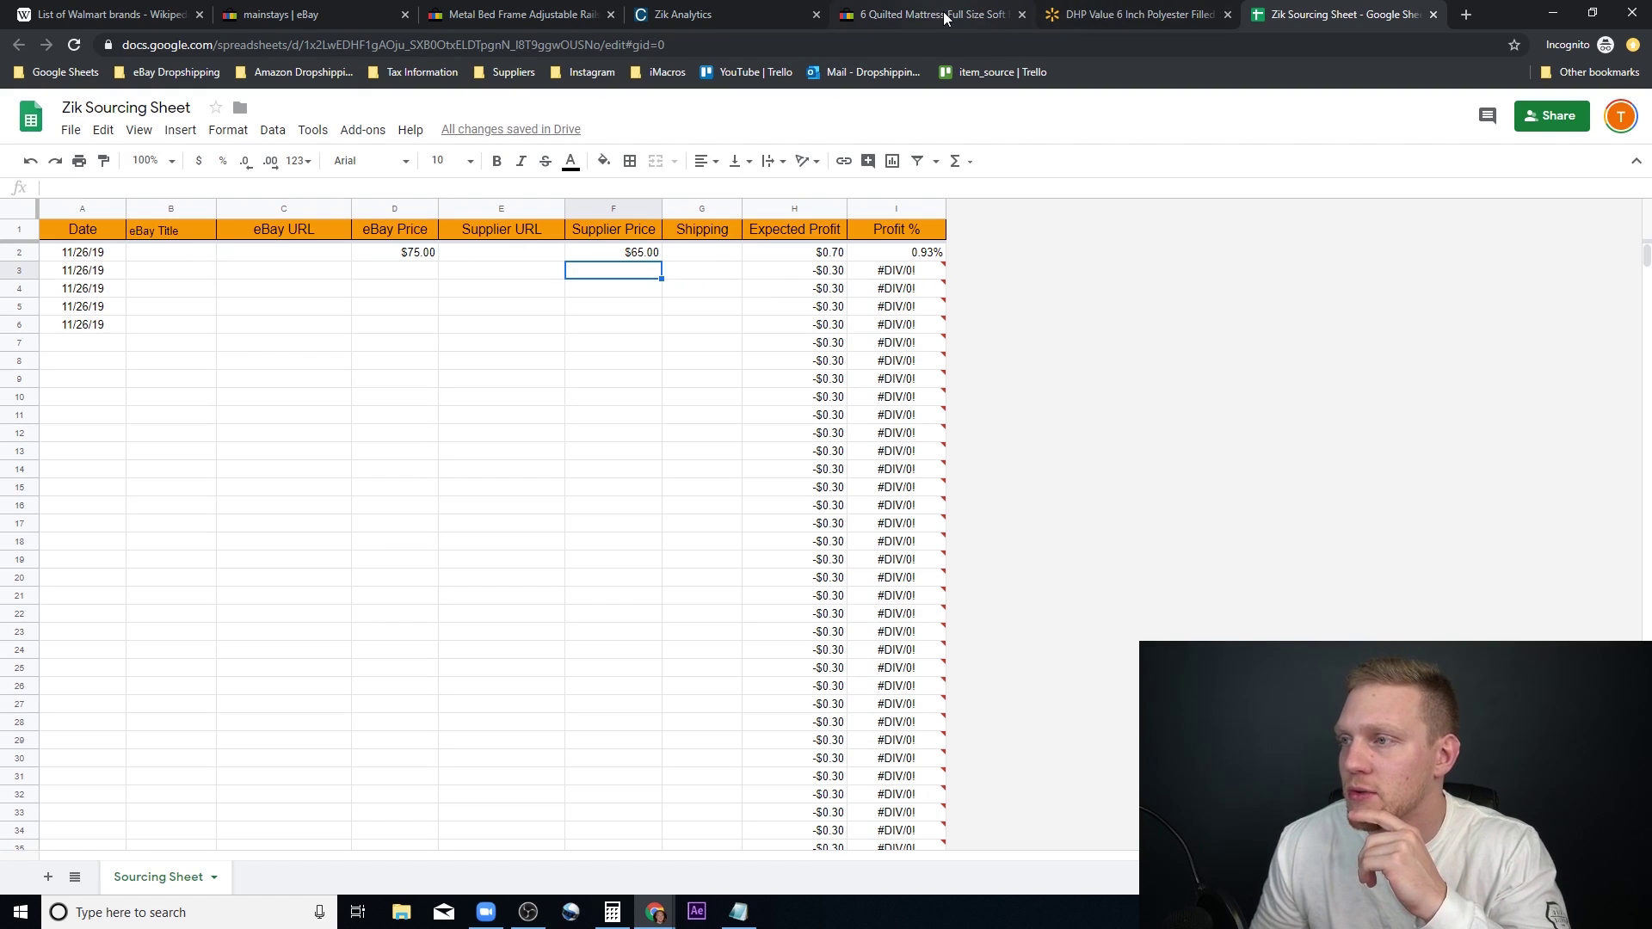
# Step: Check the quilted mattress's sales in Zik Analytics and on its eBay listing, and return to the sourcing sheet
pyautogui.click(723, 15)
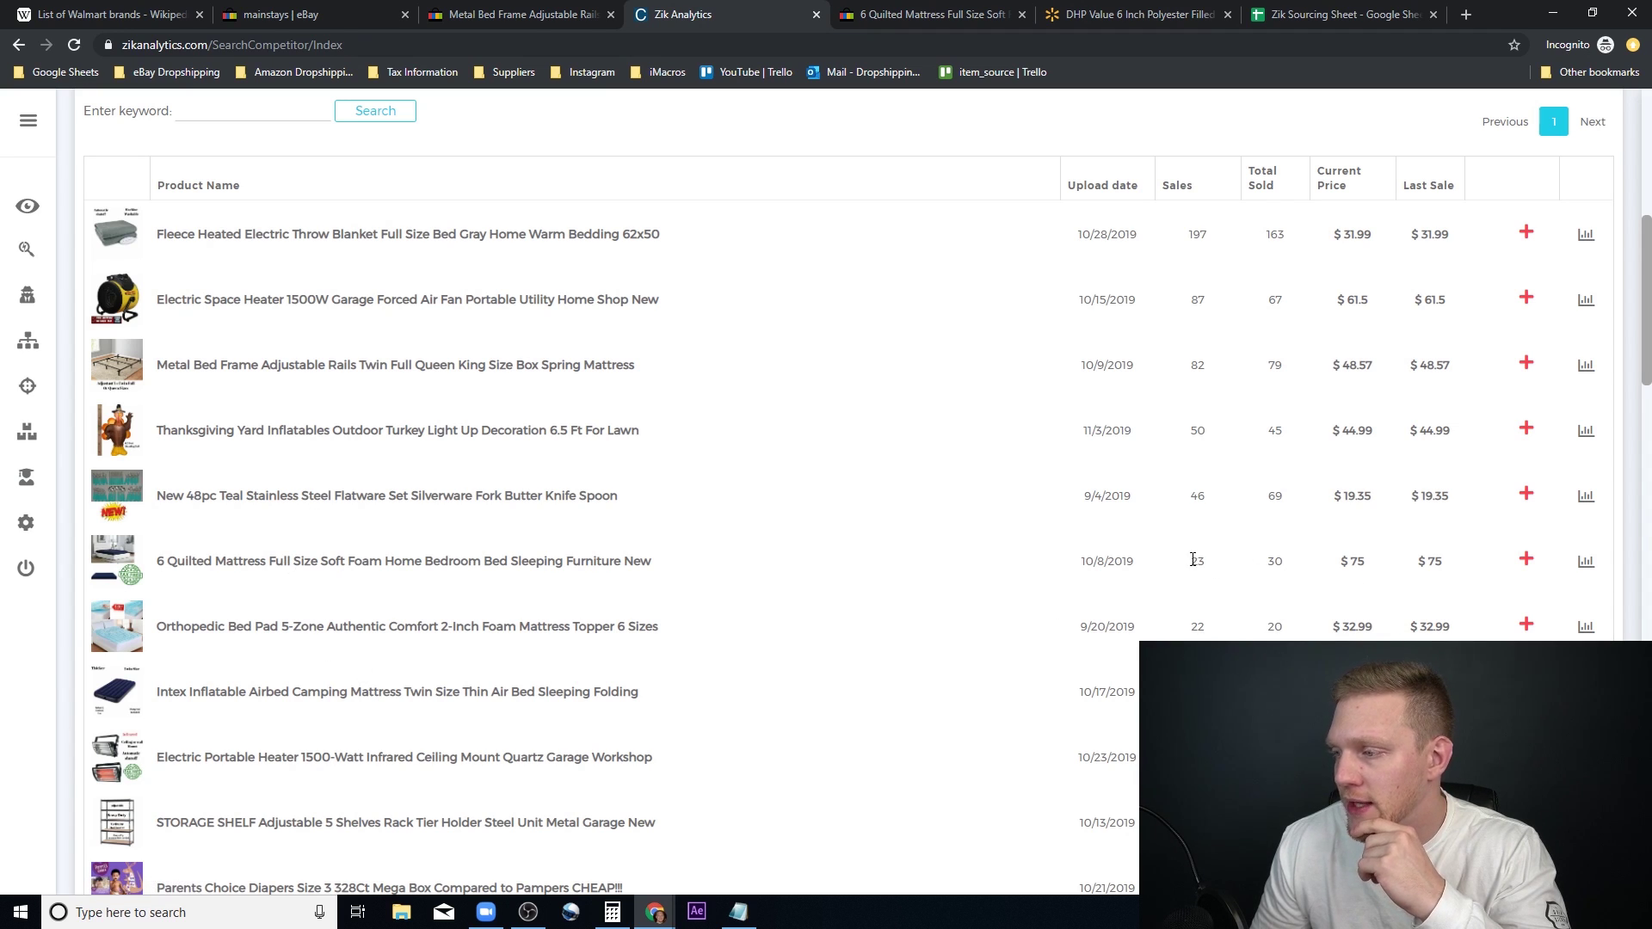
pyautogui.click(854, 10)
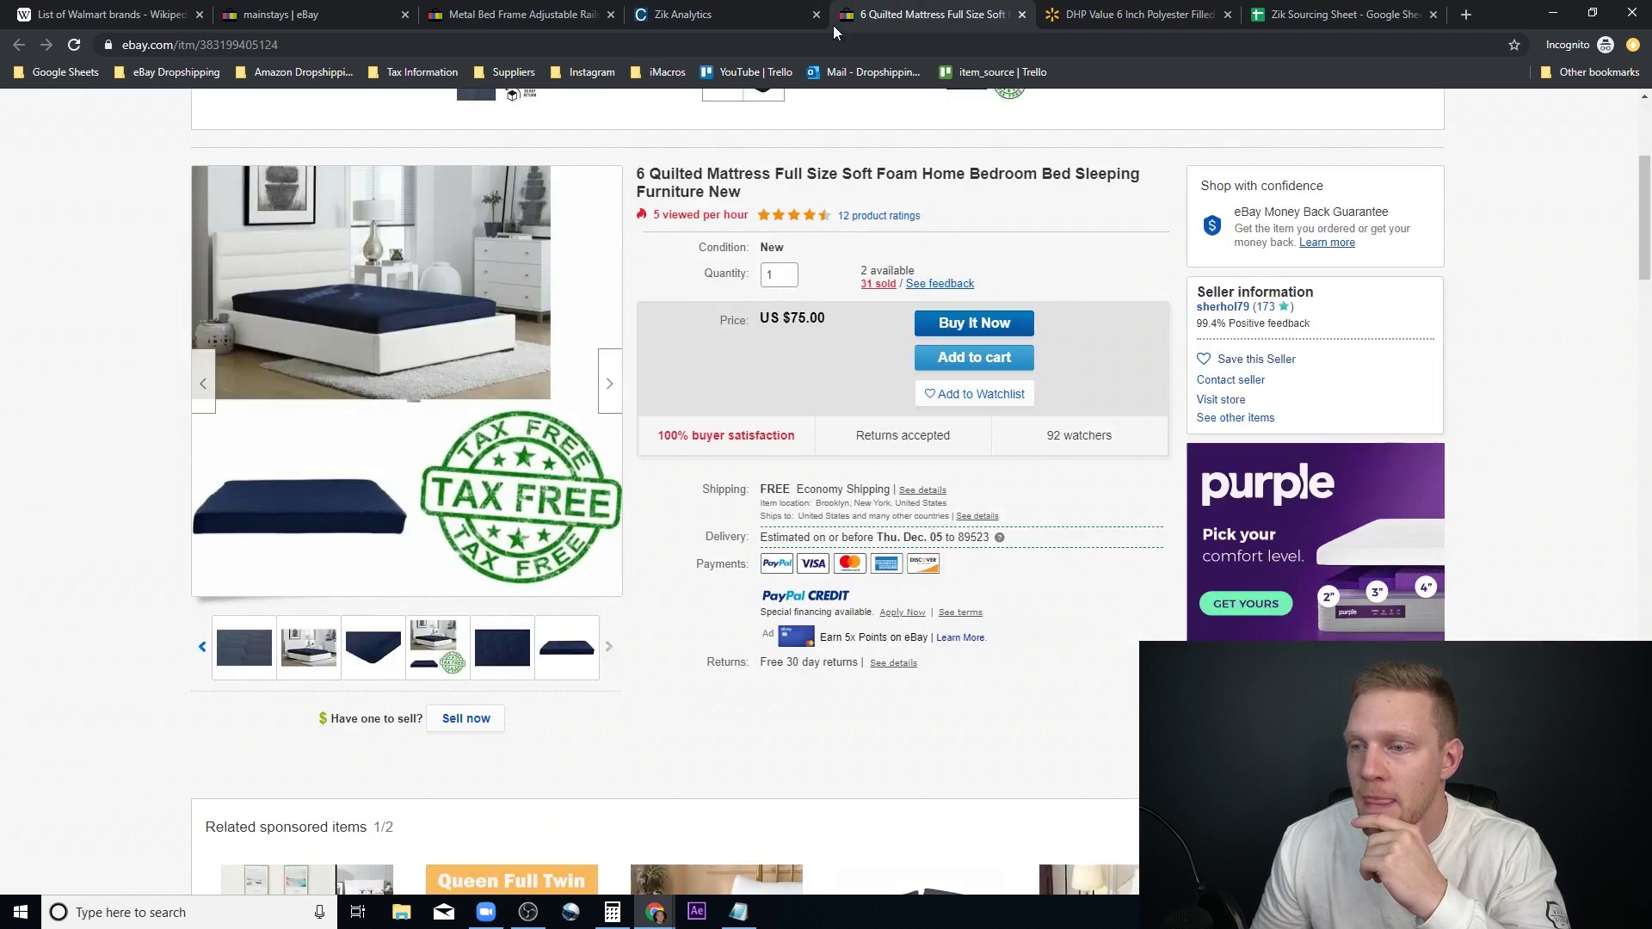
pyautogui.click(1265, 12)
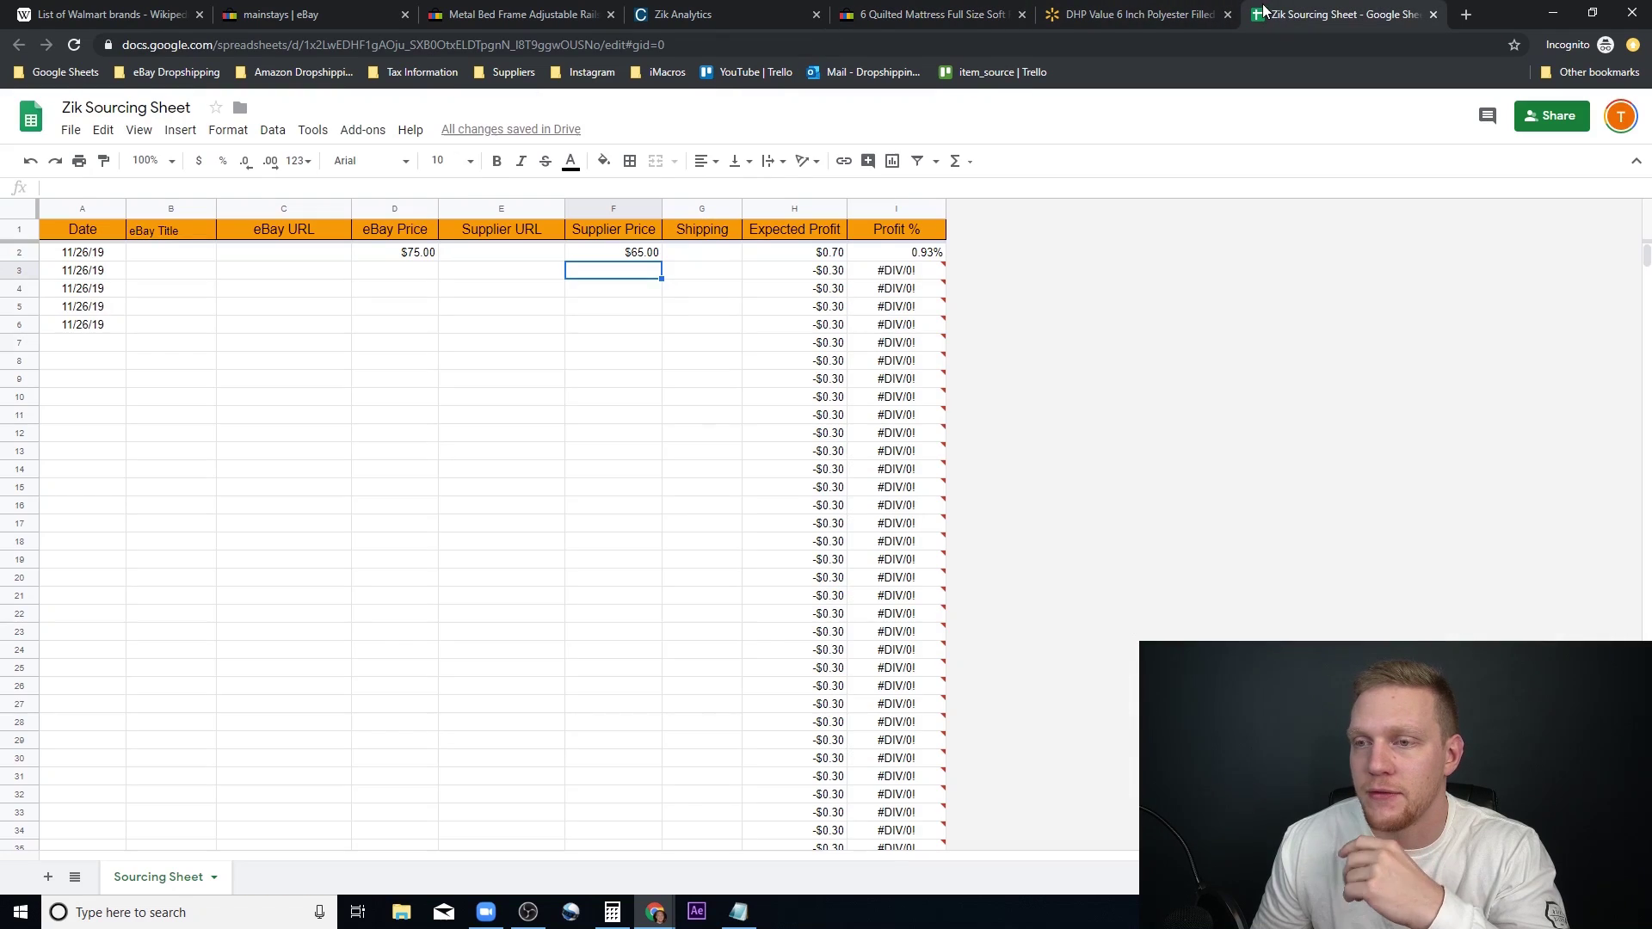
# Step: Copy the full title of the 6 Quilted Mattress eBay listing and return to the sourcing sheet
pyautogui.click(890, 14)
pyautogui.tripleClick(721, 176)
pyautogui.rightClick(737, 184)
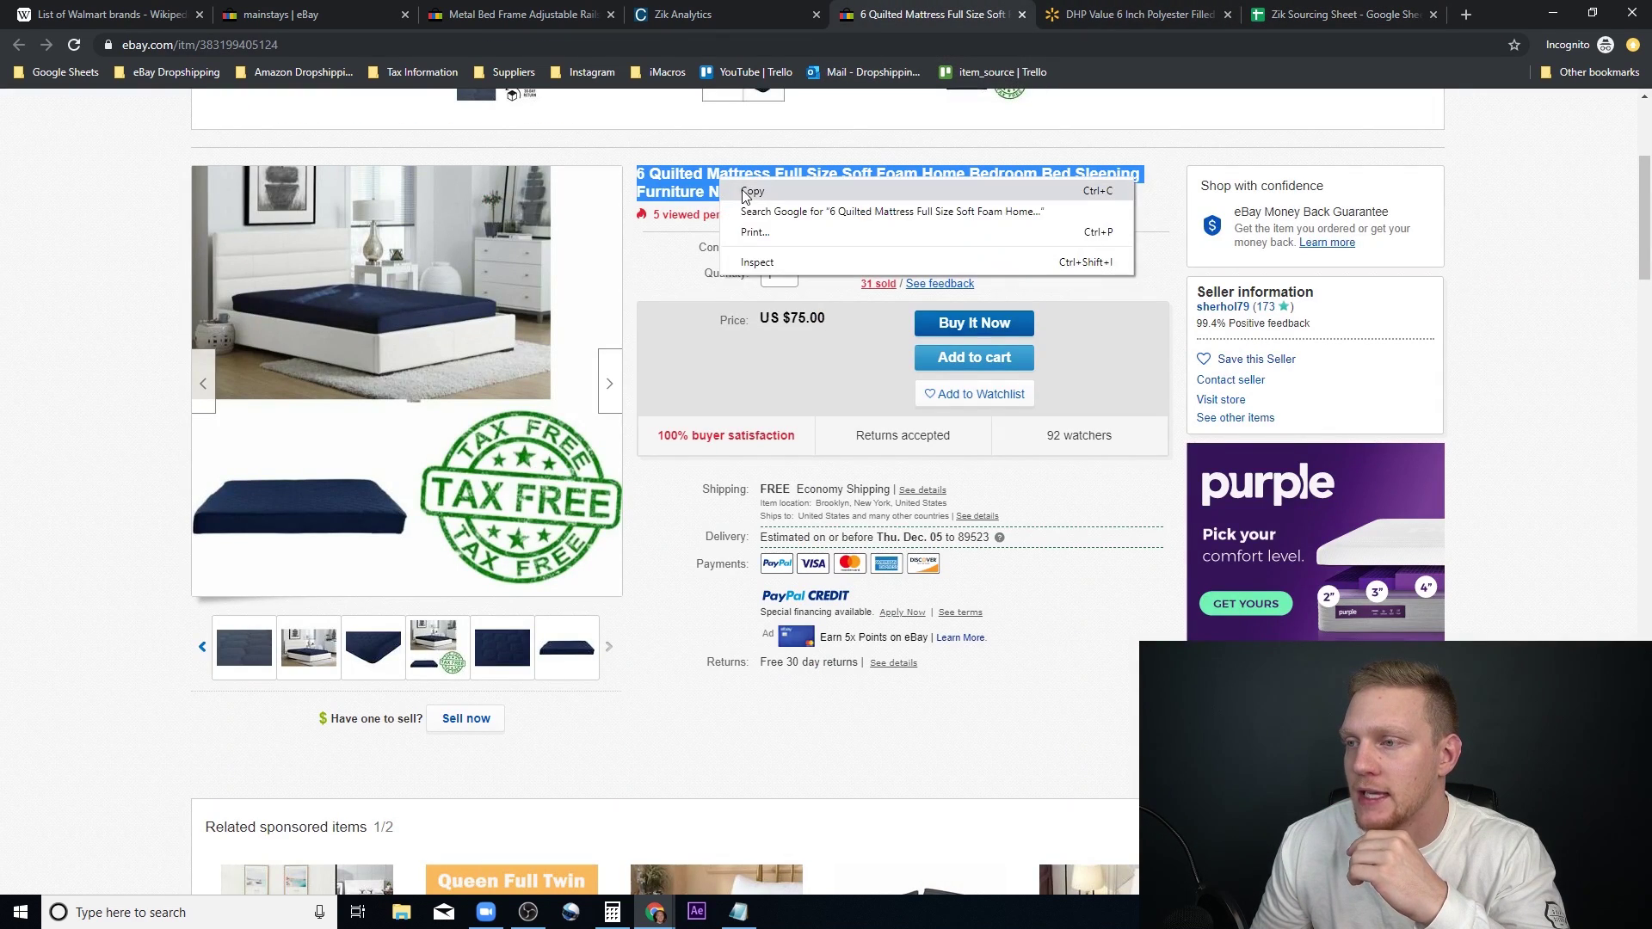
pyautogui.click(758, 192)
pyautogui.click(1304, 16)
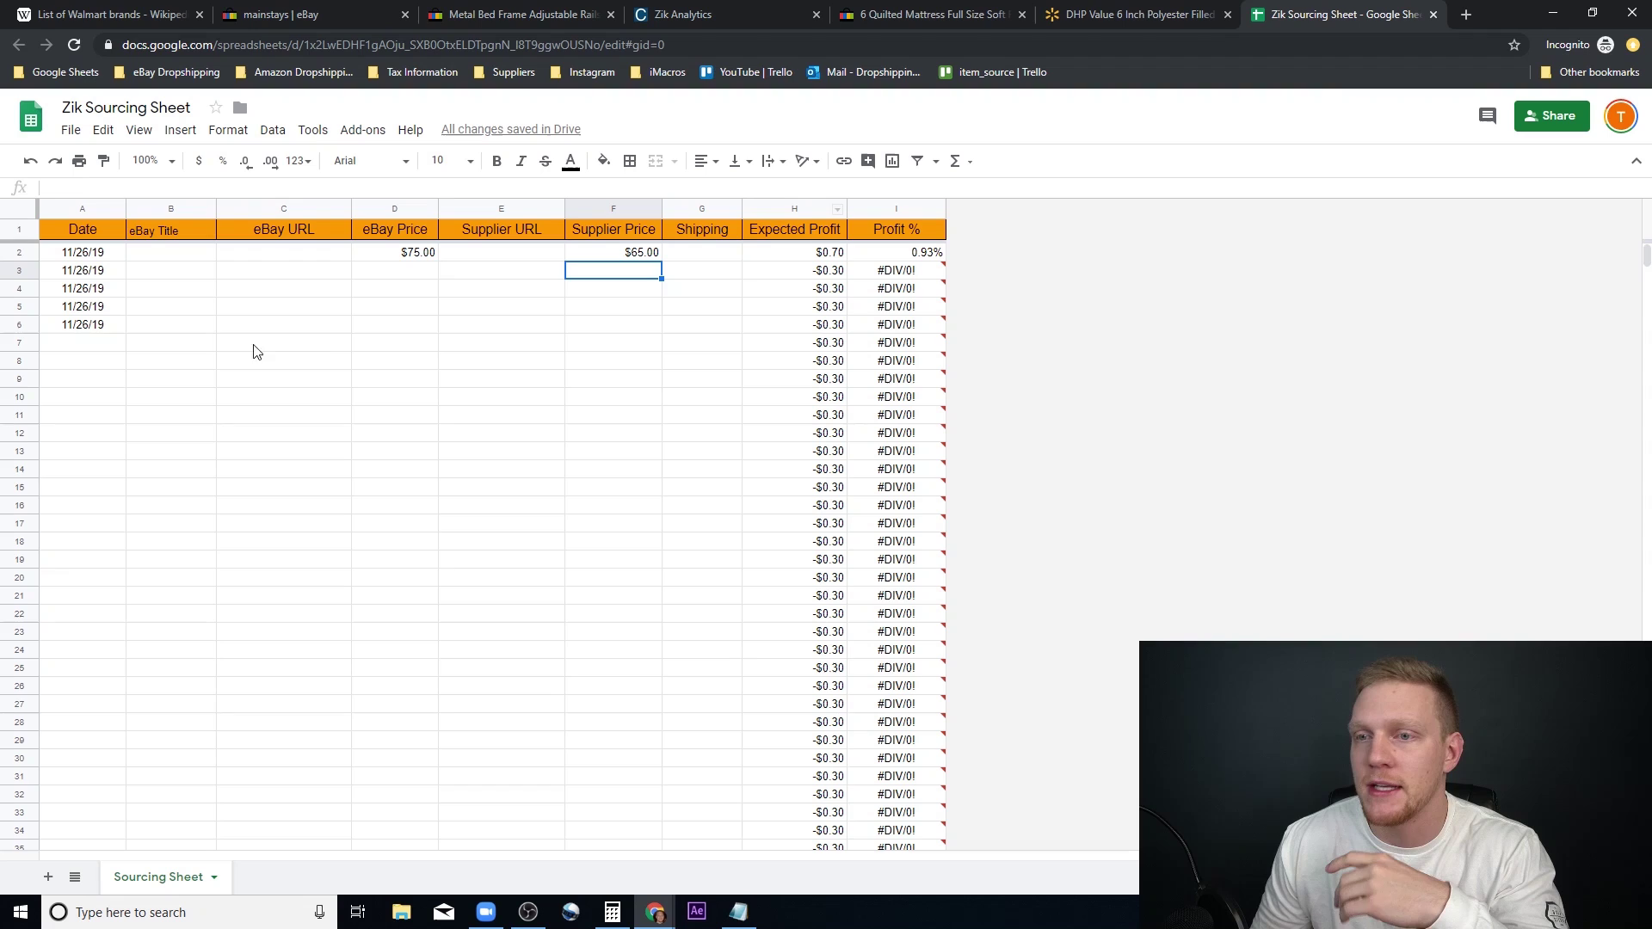
# Step: Try to paste the copied listing title into the eBay Title cell of row 2, including with a Paste special option
pyautogui.click(183, 255)
pyautogui.hotkey('ctrl', 'v')
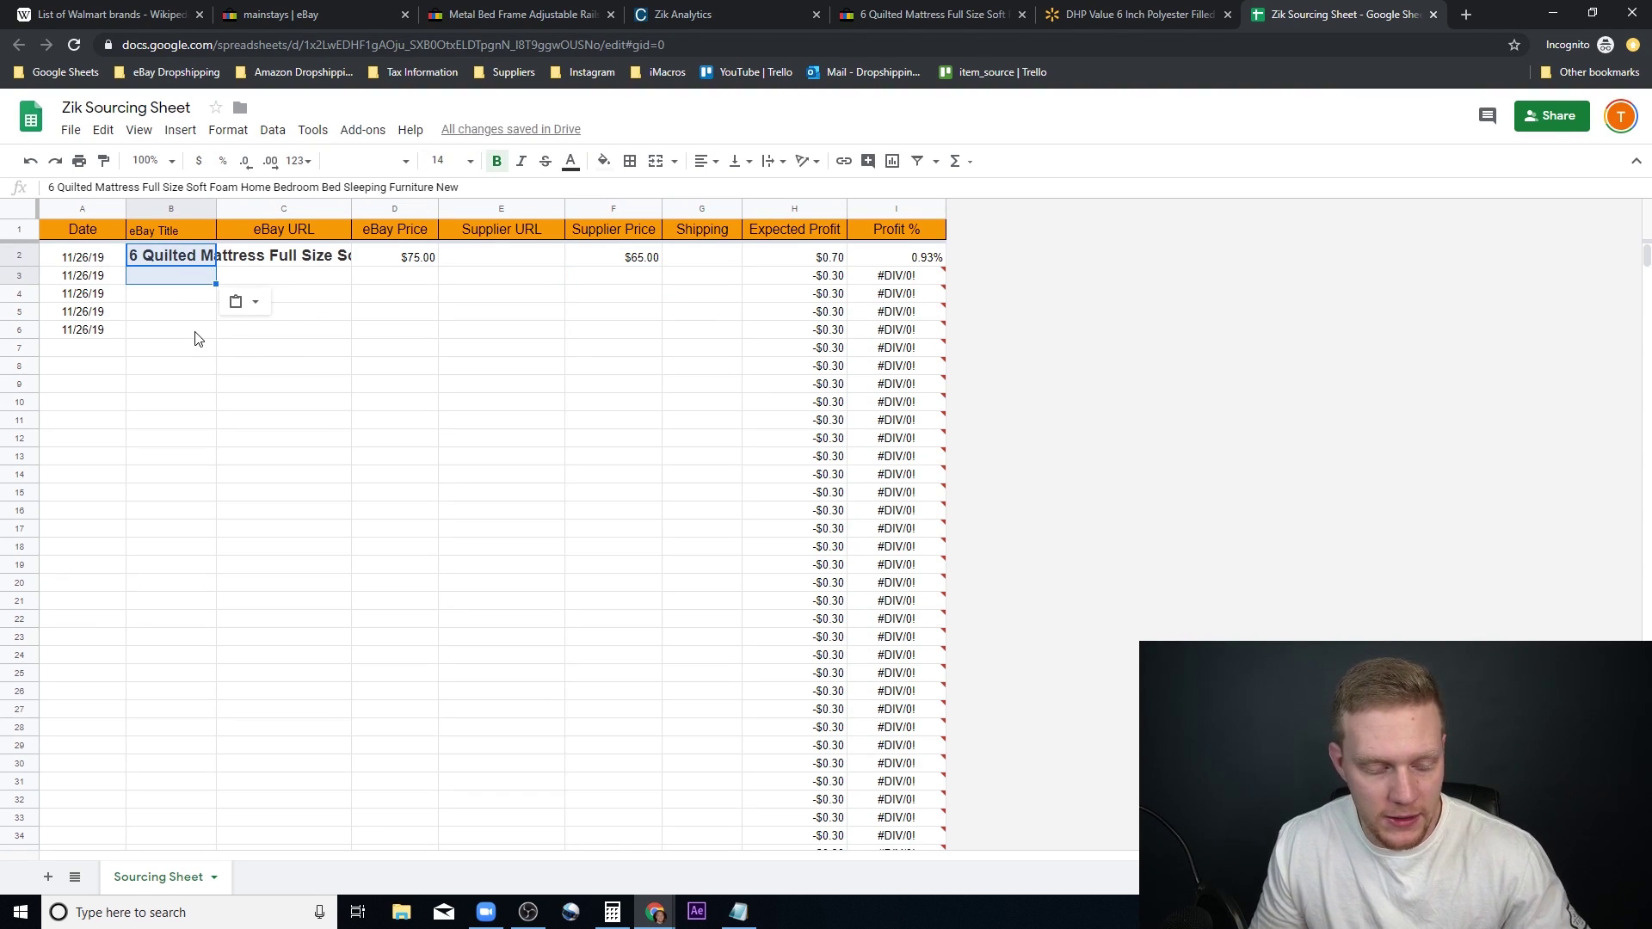
pyautogui.hotkey('ctrl', 'z')
pyautogui.rightClick(181, 255)
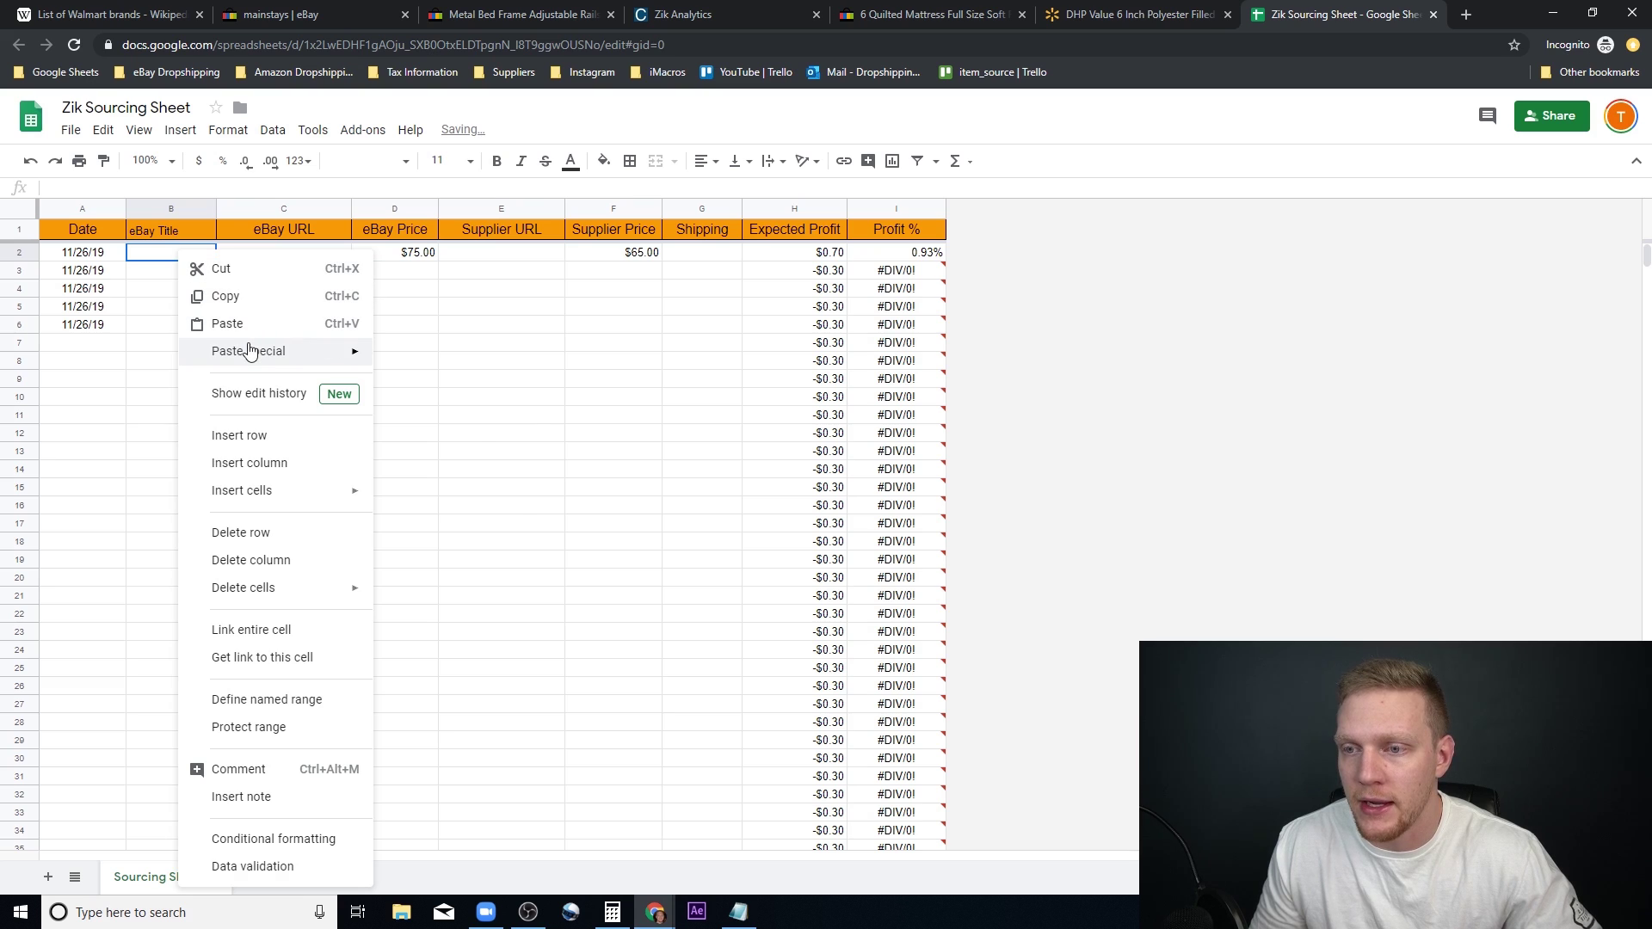
pyautogui.moveTo(251, 351)
pyautogui.click(471, 358)
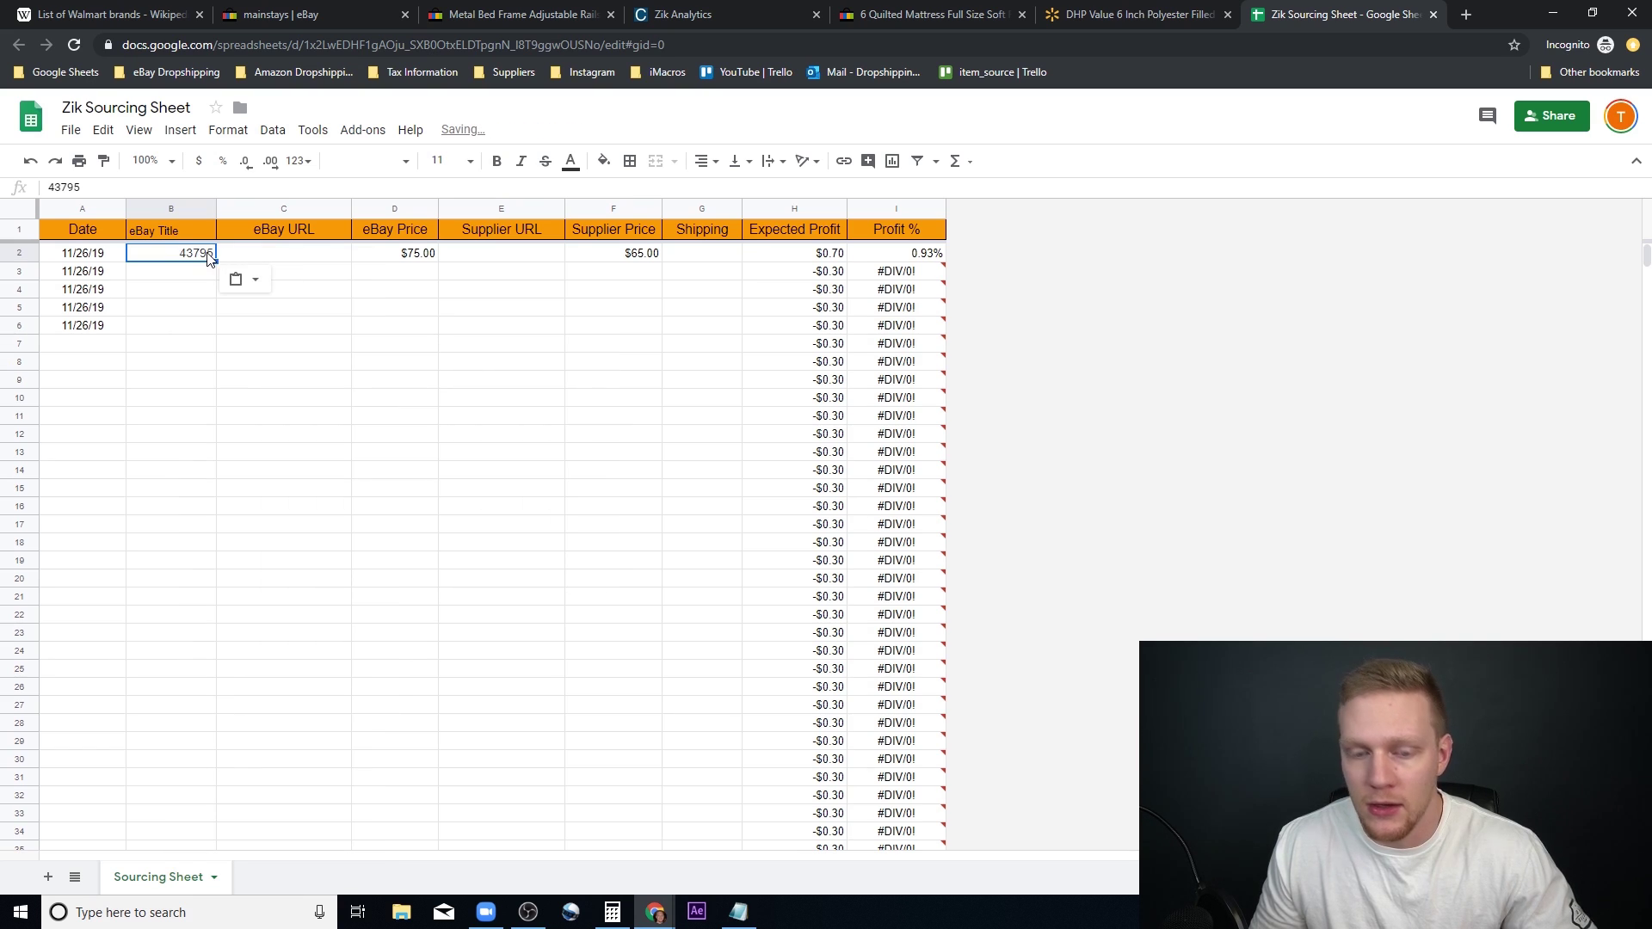
pyautogui.hotkey('ctrl', 'z')
# Step: Paste the mattress listing's title into the eBay Title cell of row 2, remove its bold formatting and set the font size to 10
pyautogui.hotkey('ctrl', 'v')
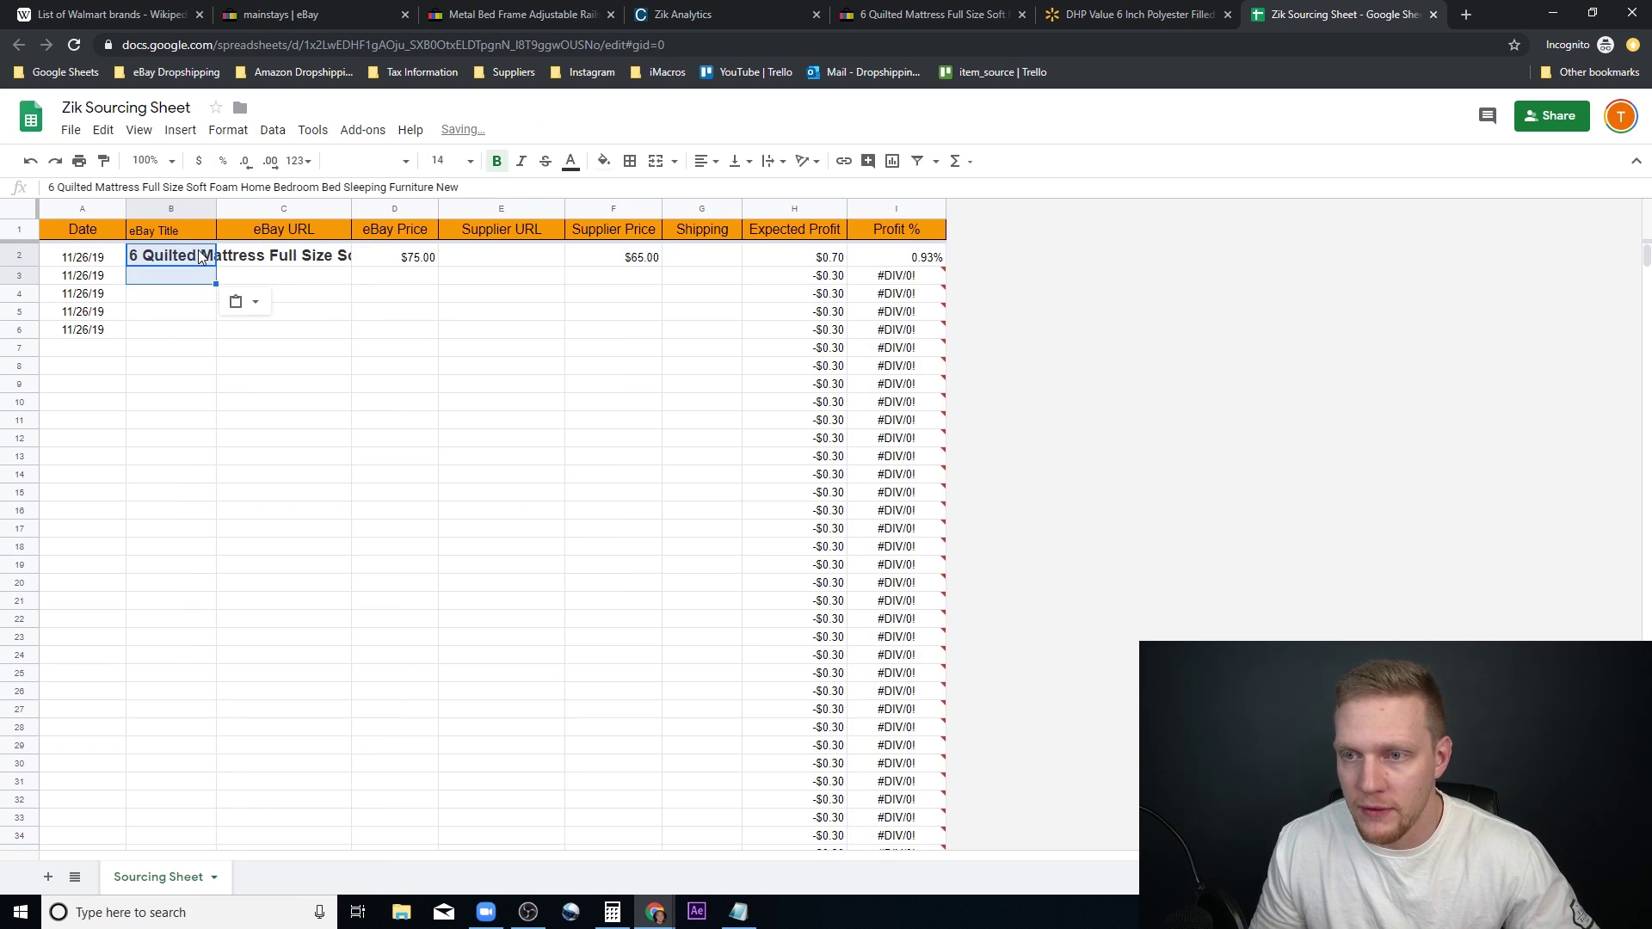
pyautogui.rightClick(198, 250)
pyautogui.click(175, 255)
pyautogui.click(496, 164)
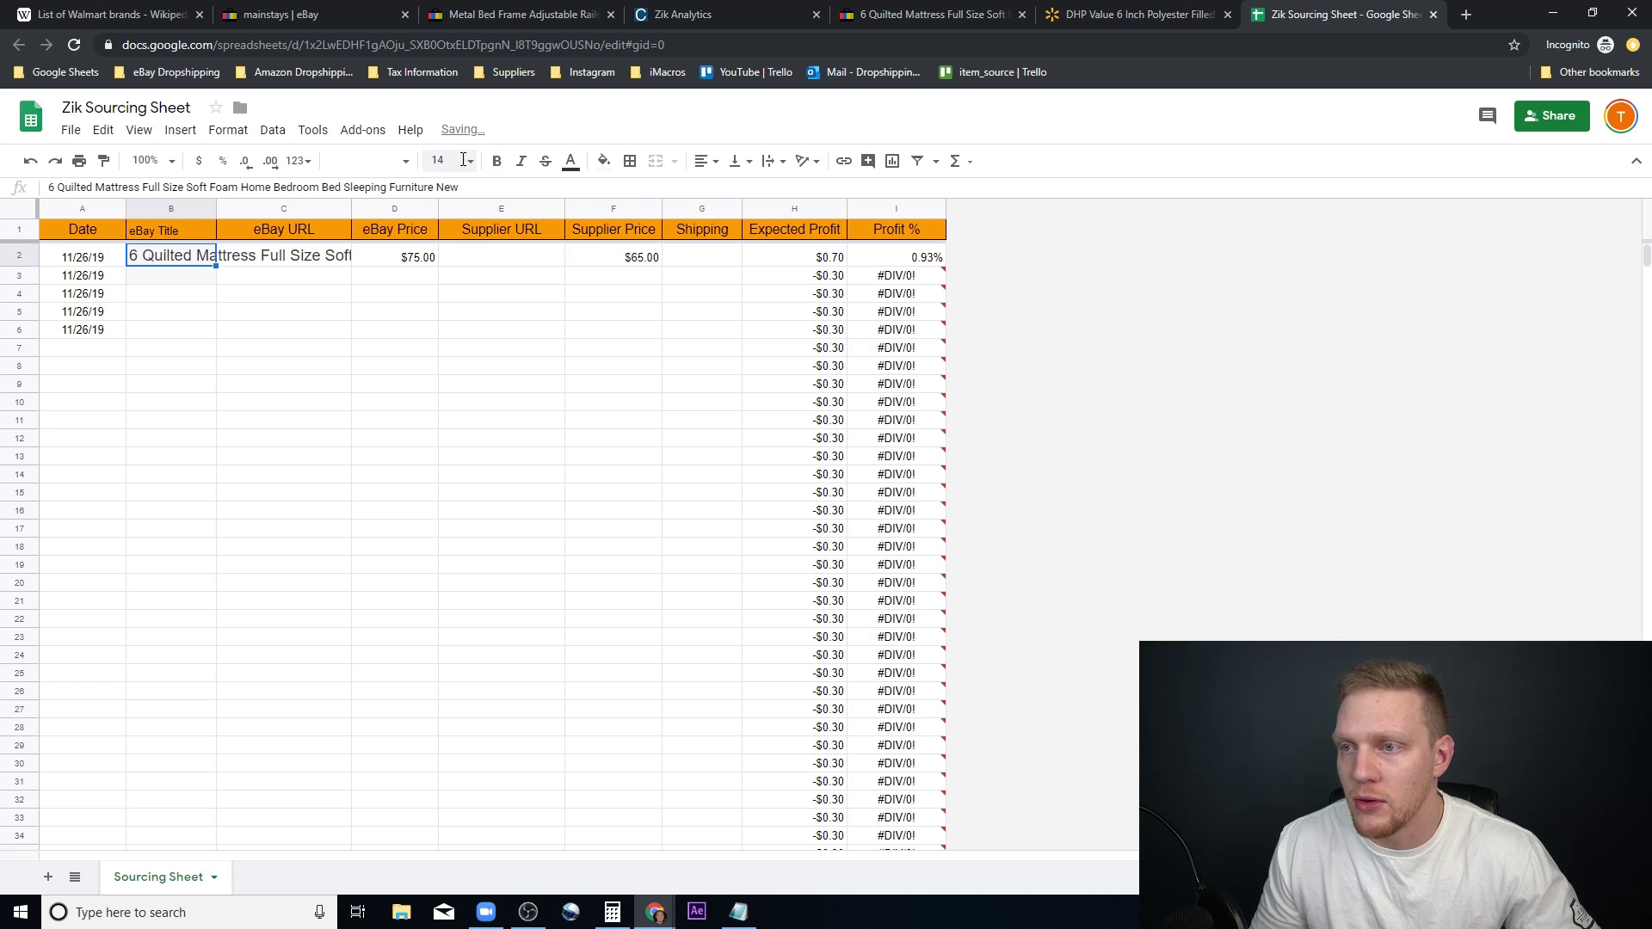
pyautogui.click(470, 161)
pyautogui.click(448, 303)
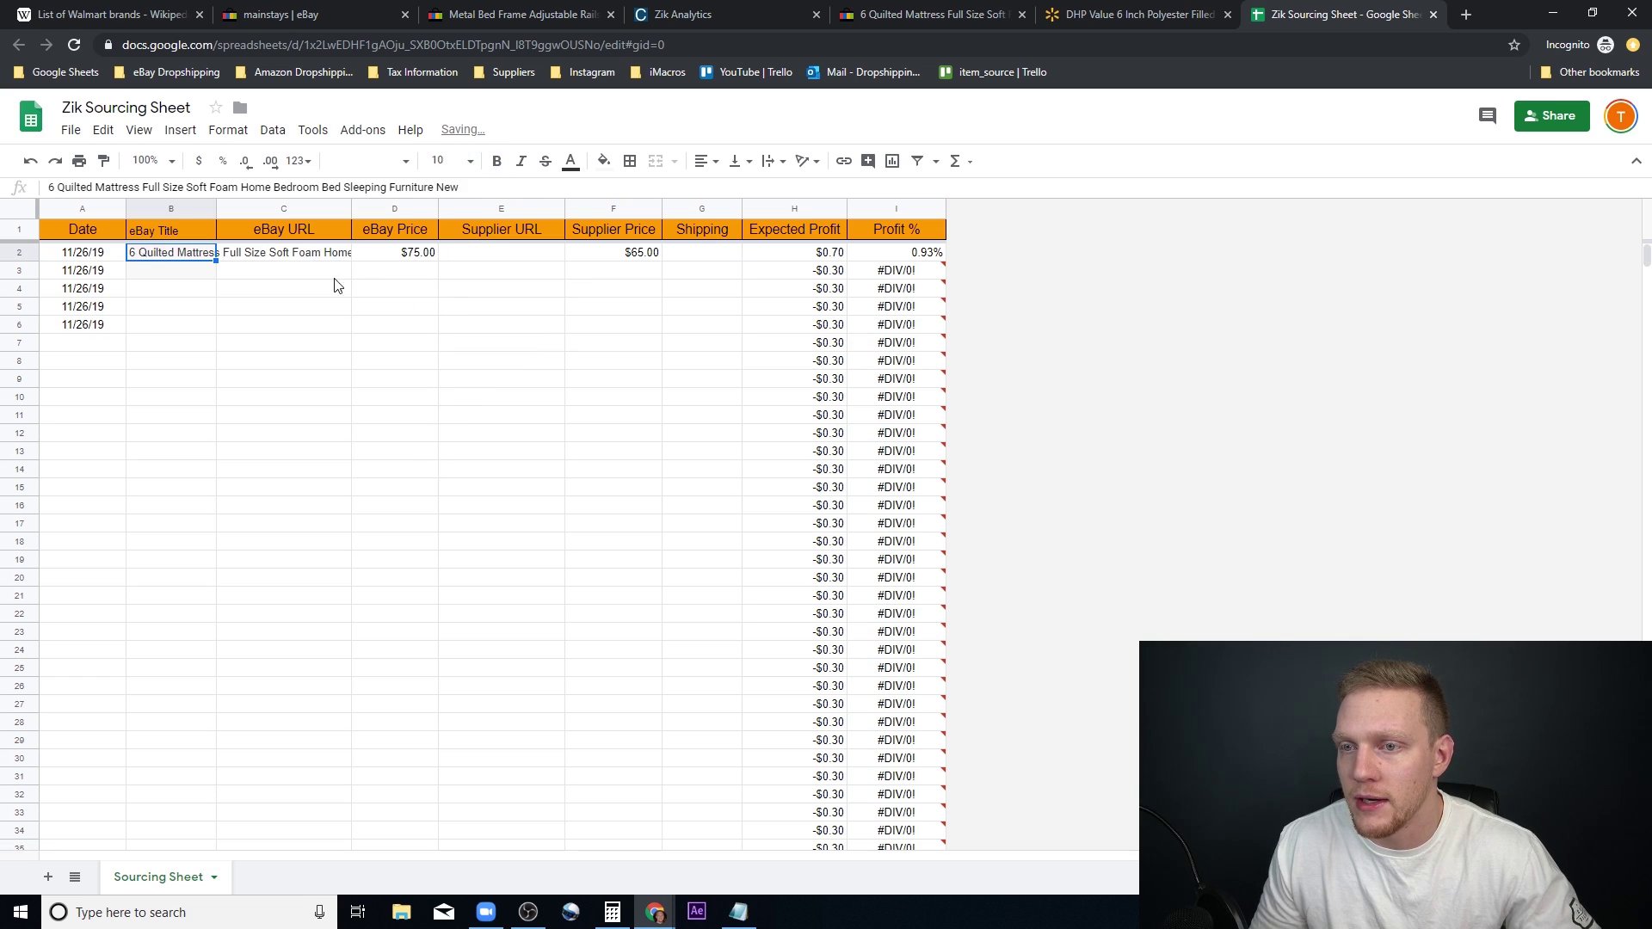
# Step: Copy the quilted mattress listing's eBay address into the eBay URL cell of row 2 and test the link
pyautogui.click(303, 262)
pyautogui.click(929, 15)
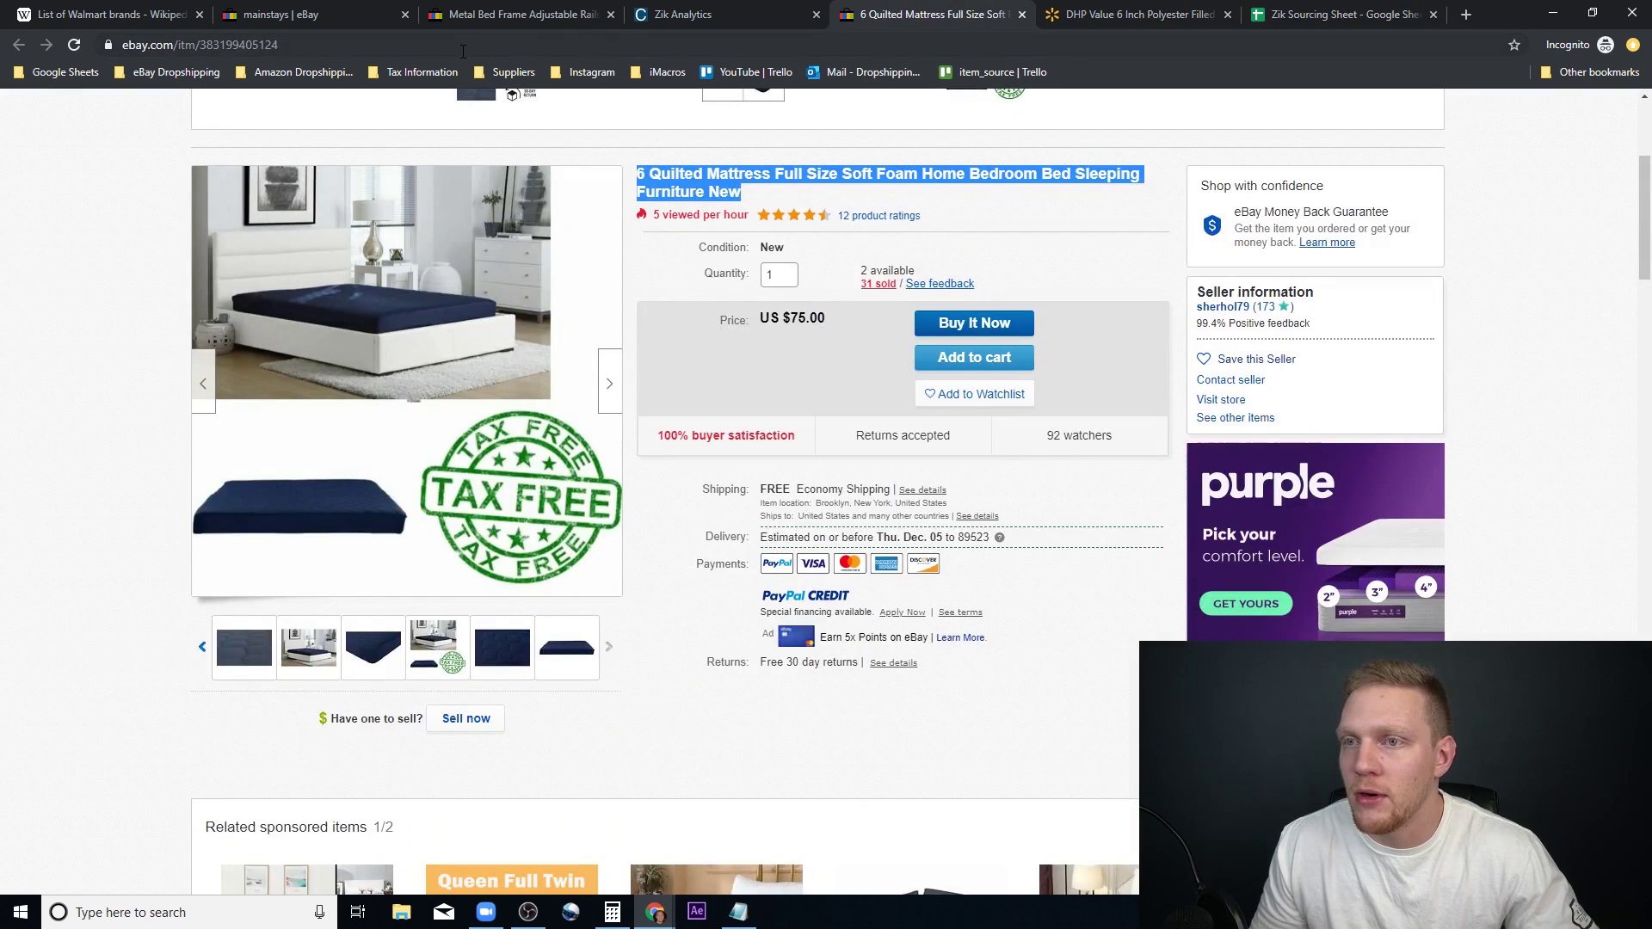
pyautogui.click(463, 50)
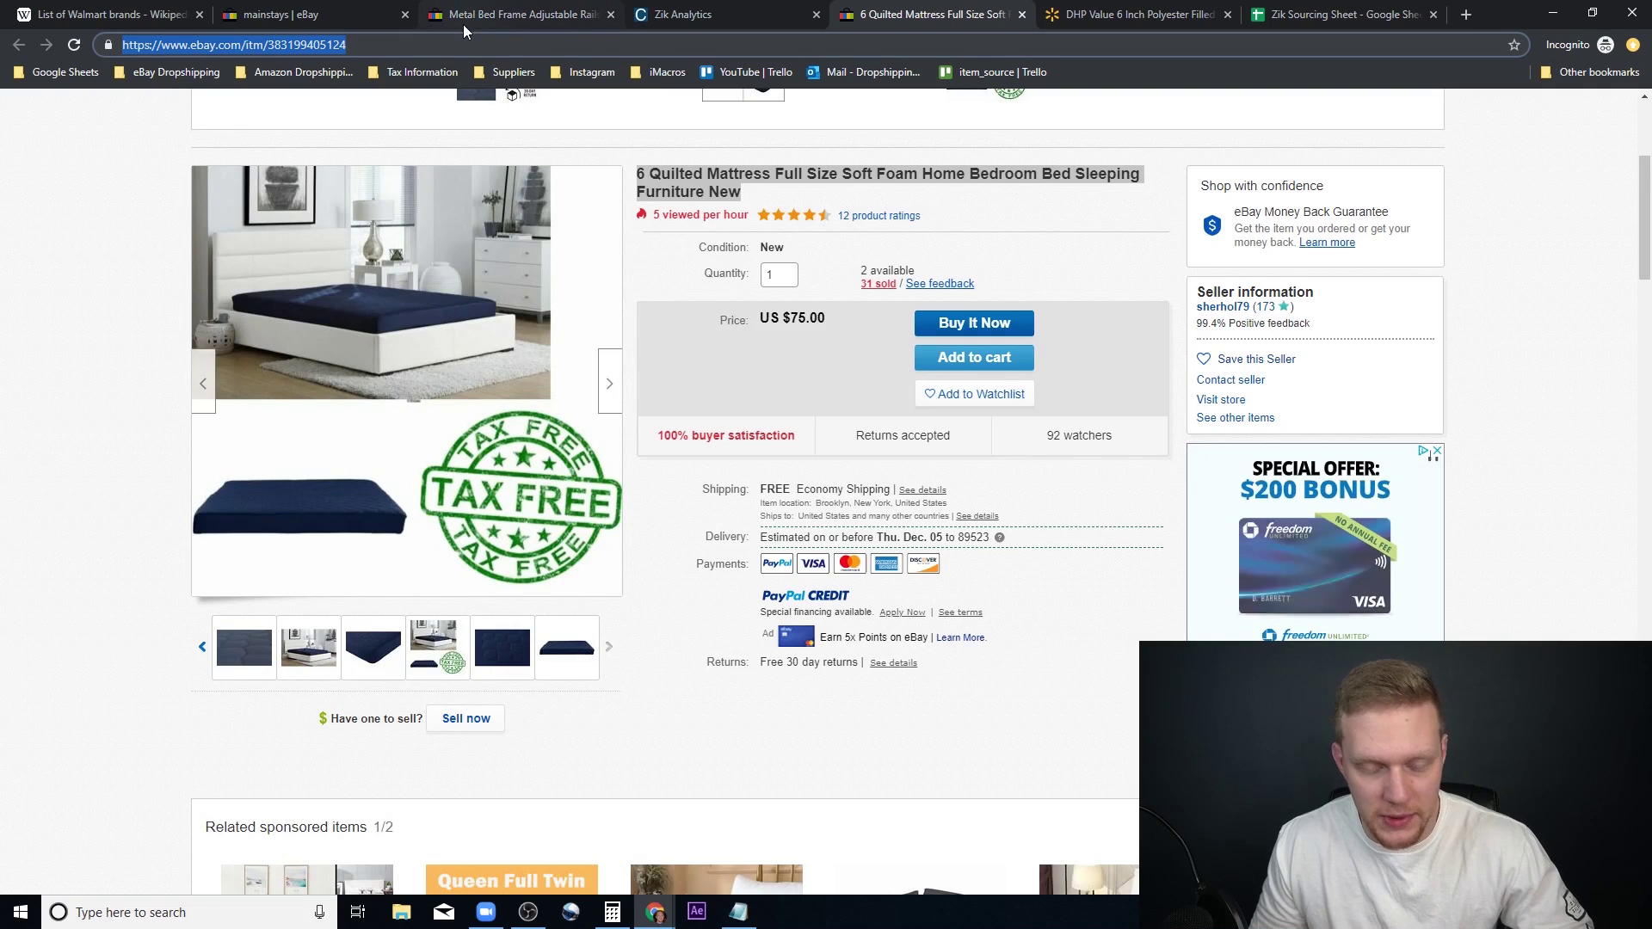
pyautogui.click(1335, 15)
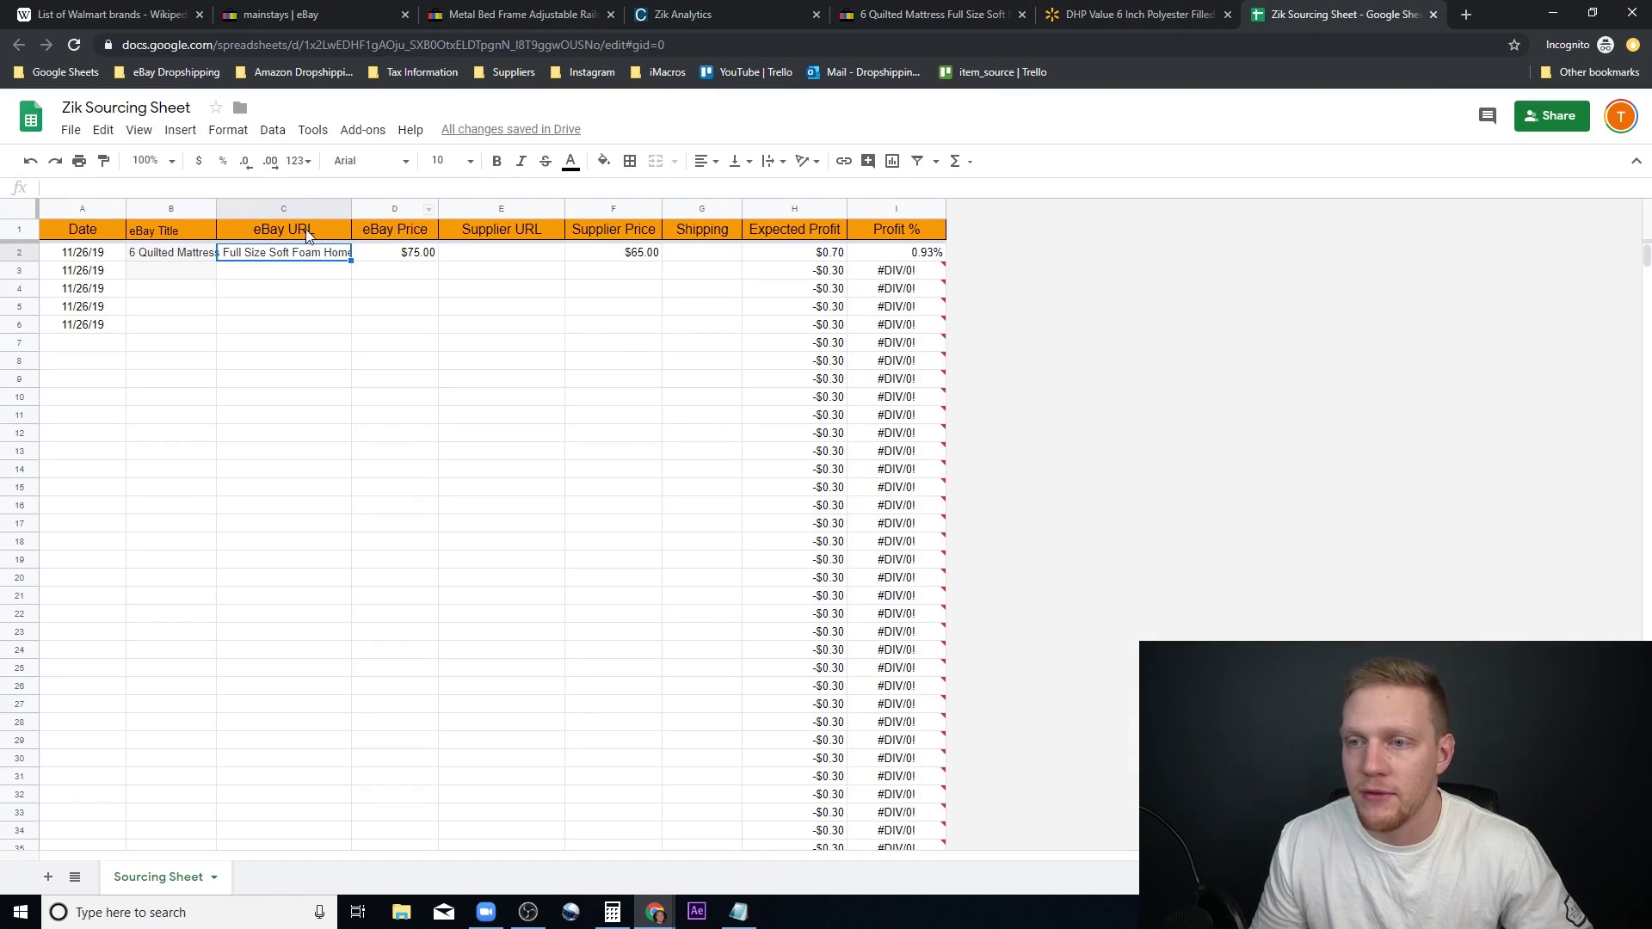
pyautogui.hotkey('ctrl', 'v')
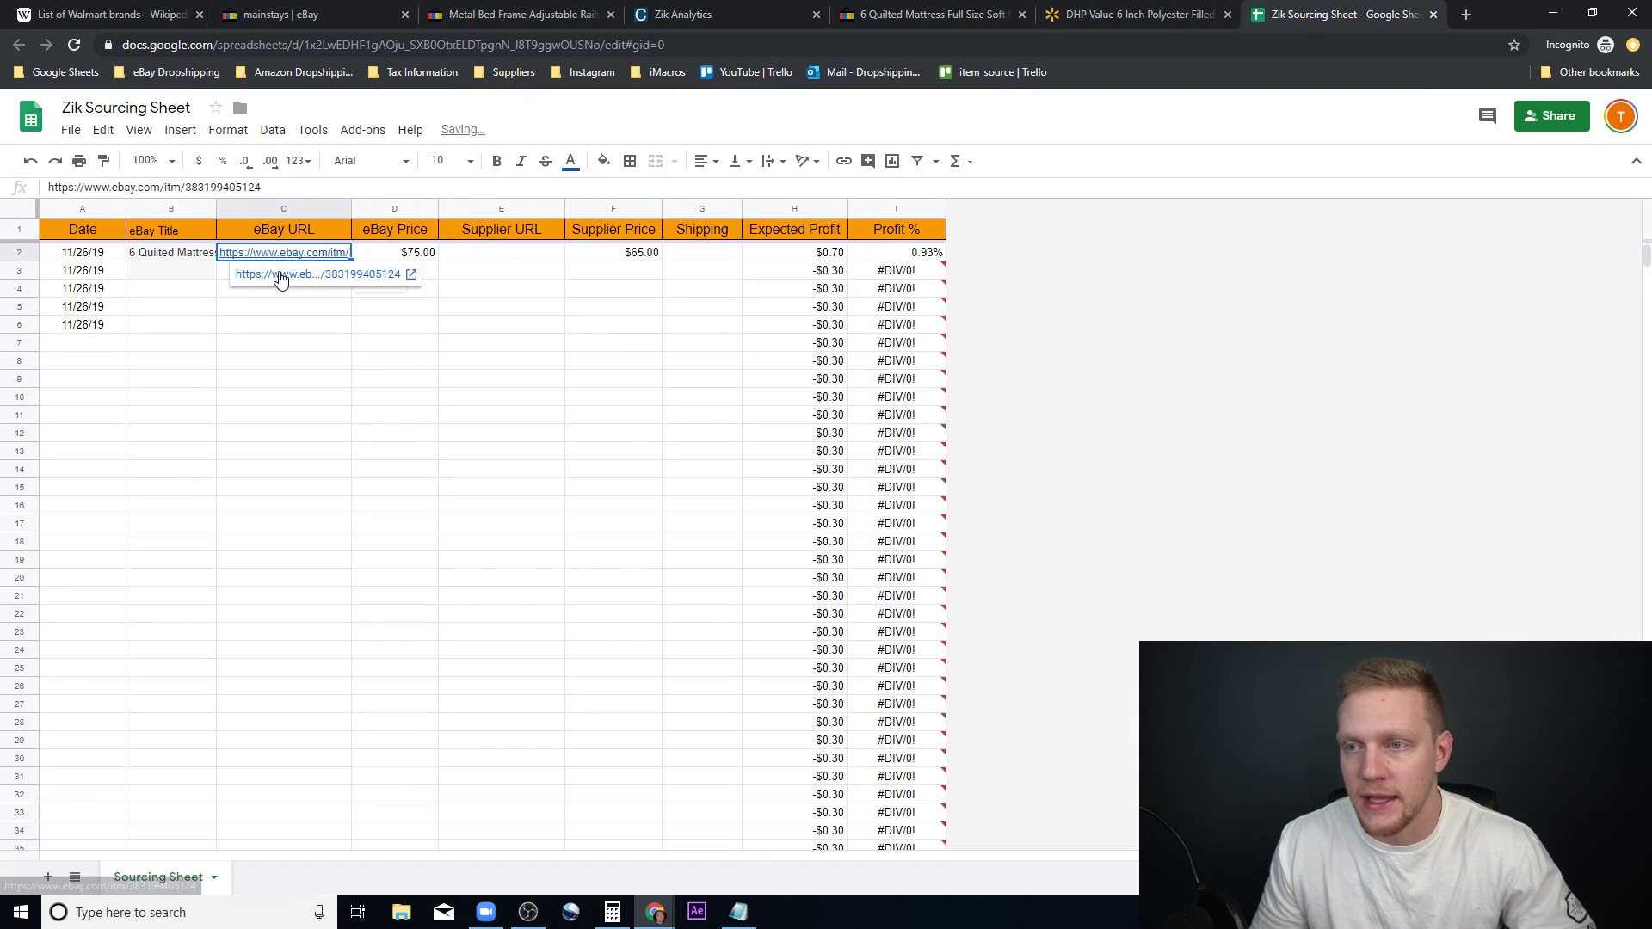
pyautogui.click(277, 282)
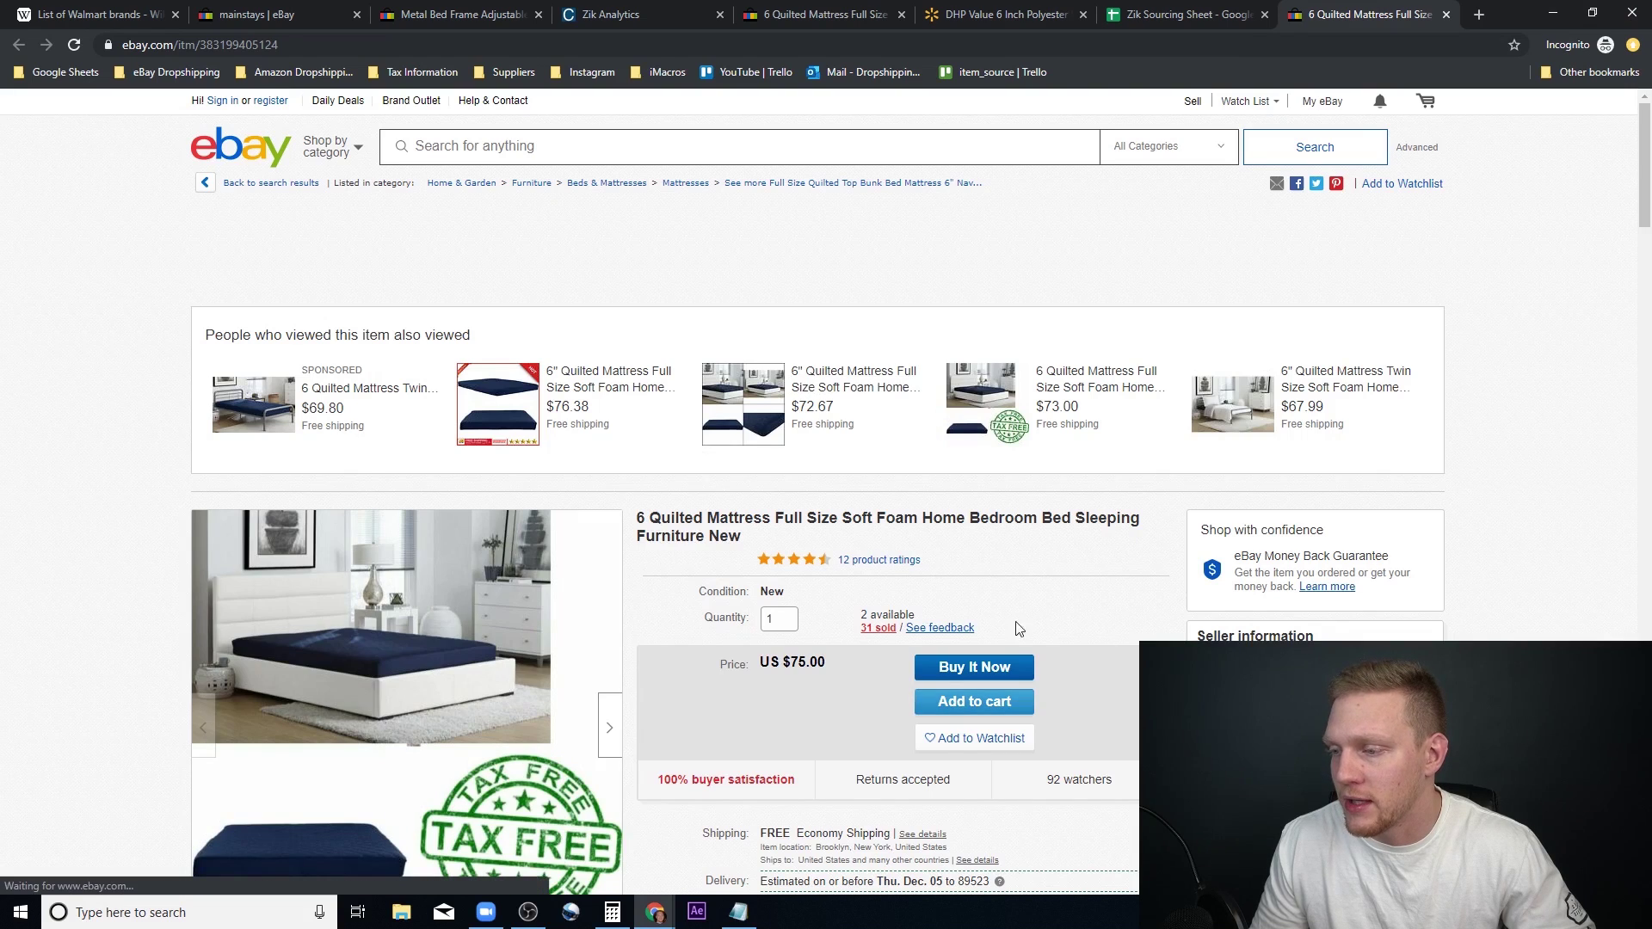
pyautogui.click(1445, 15)
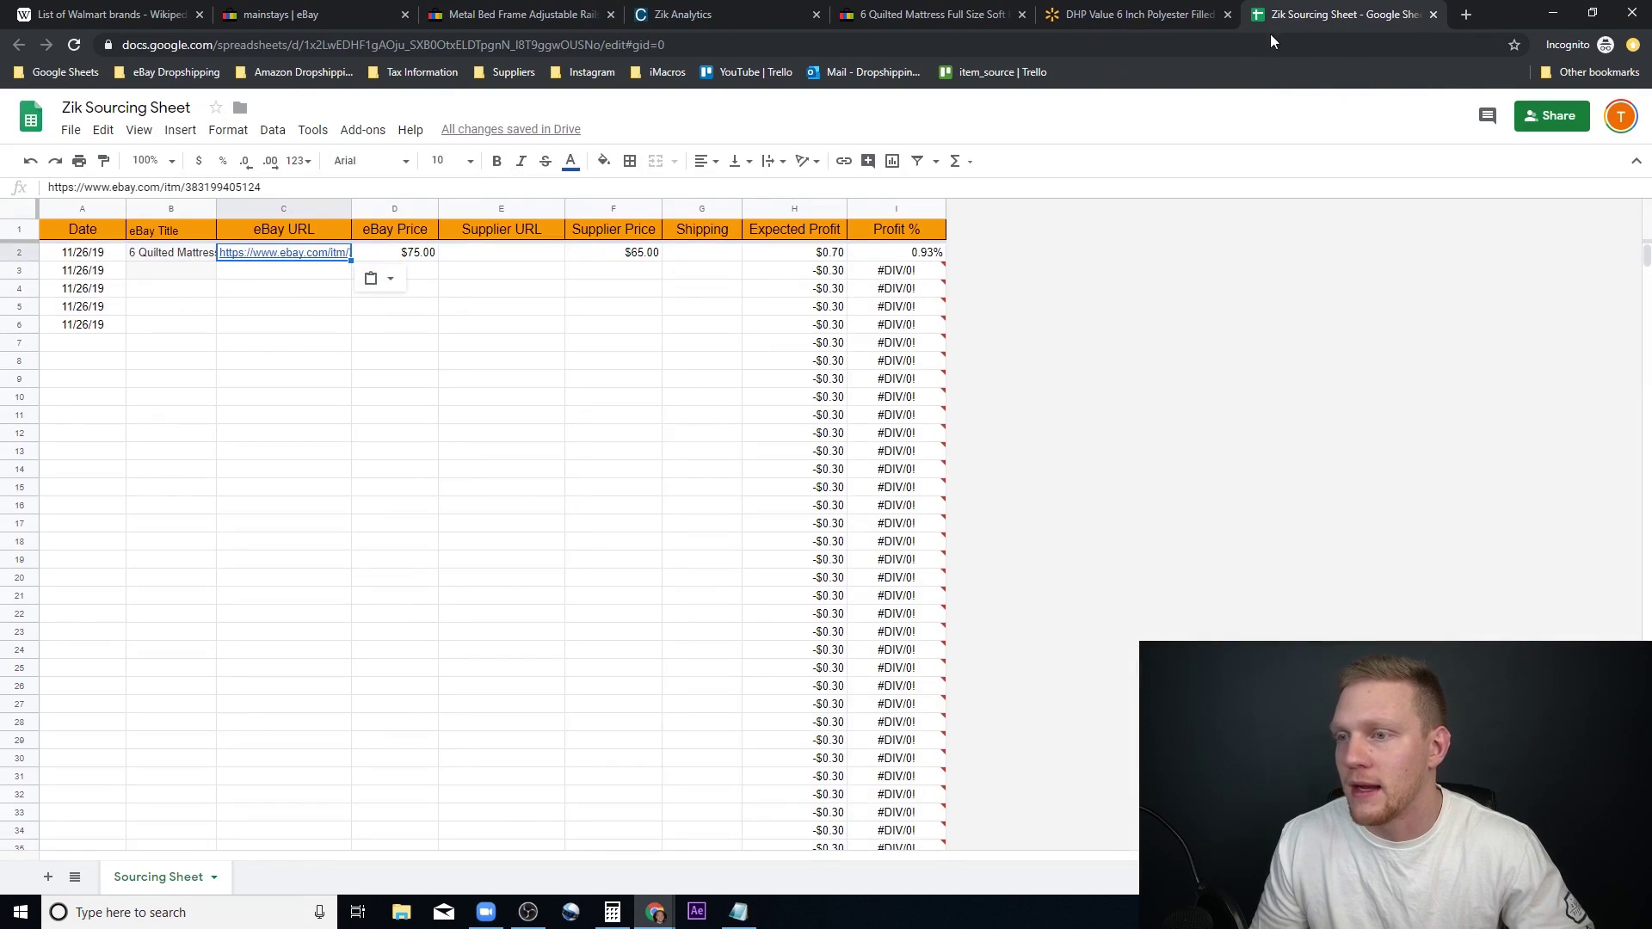
# Step: Copy the Walmart address of the DHP Value 6 Inch mattress into the Supplier URL cell of row 2
pyautogui.click(473, 258)
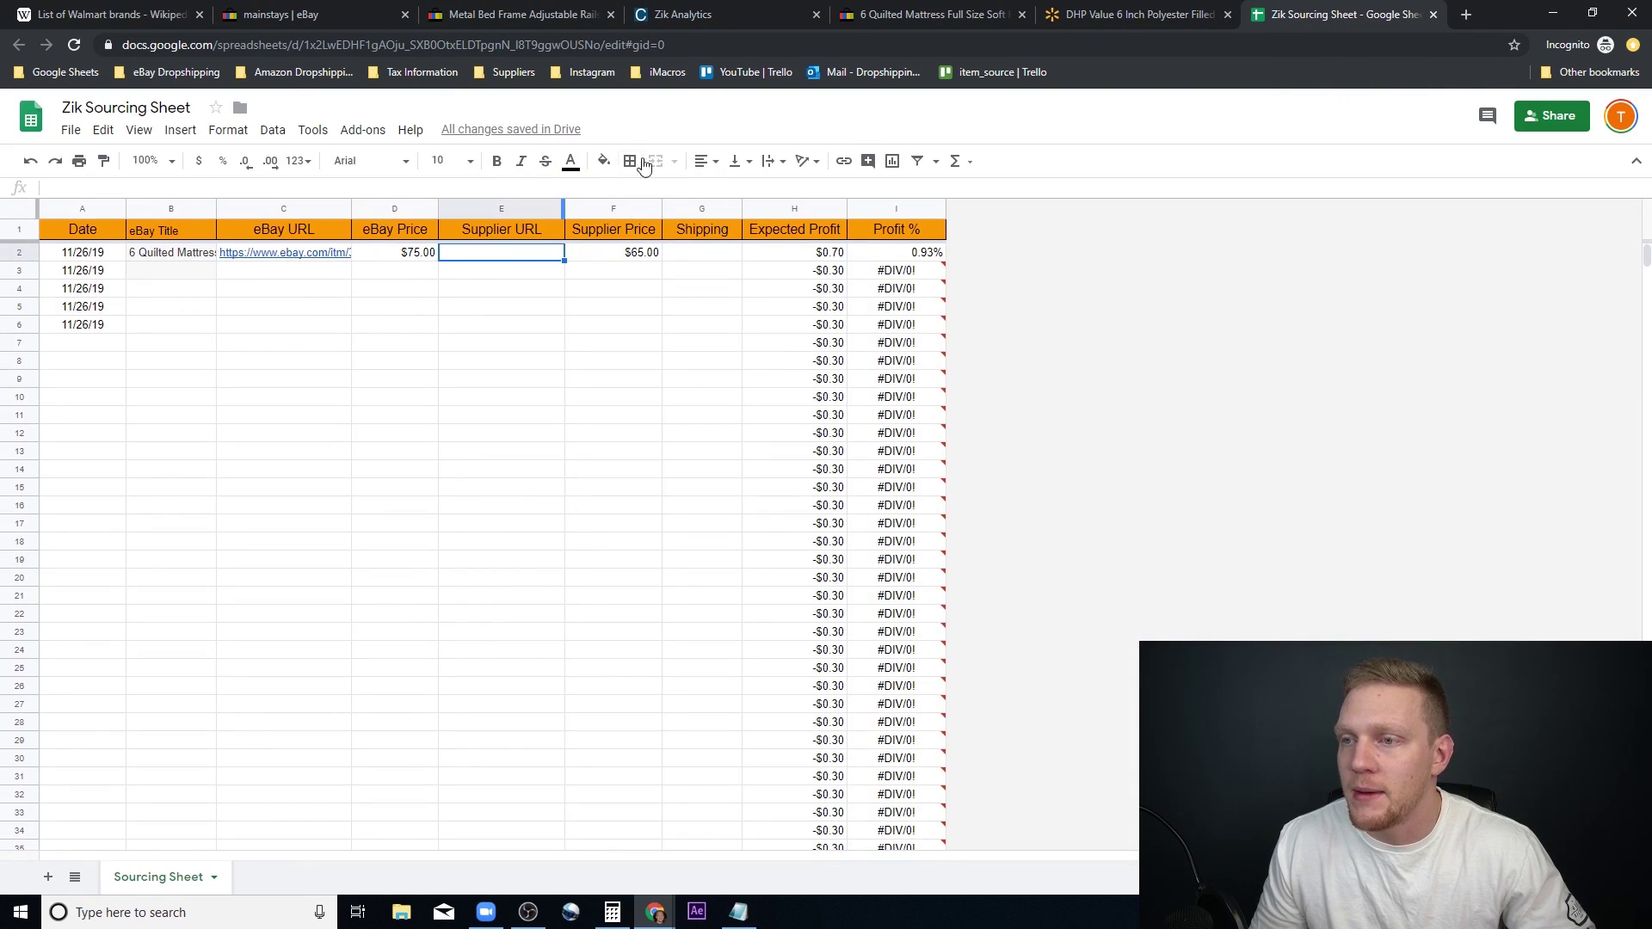
pyautogui.click(1072, 9)
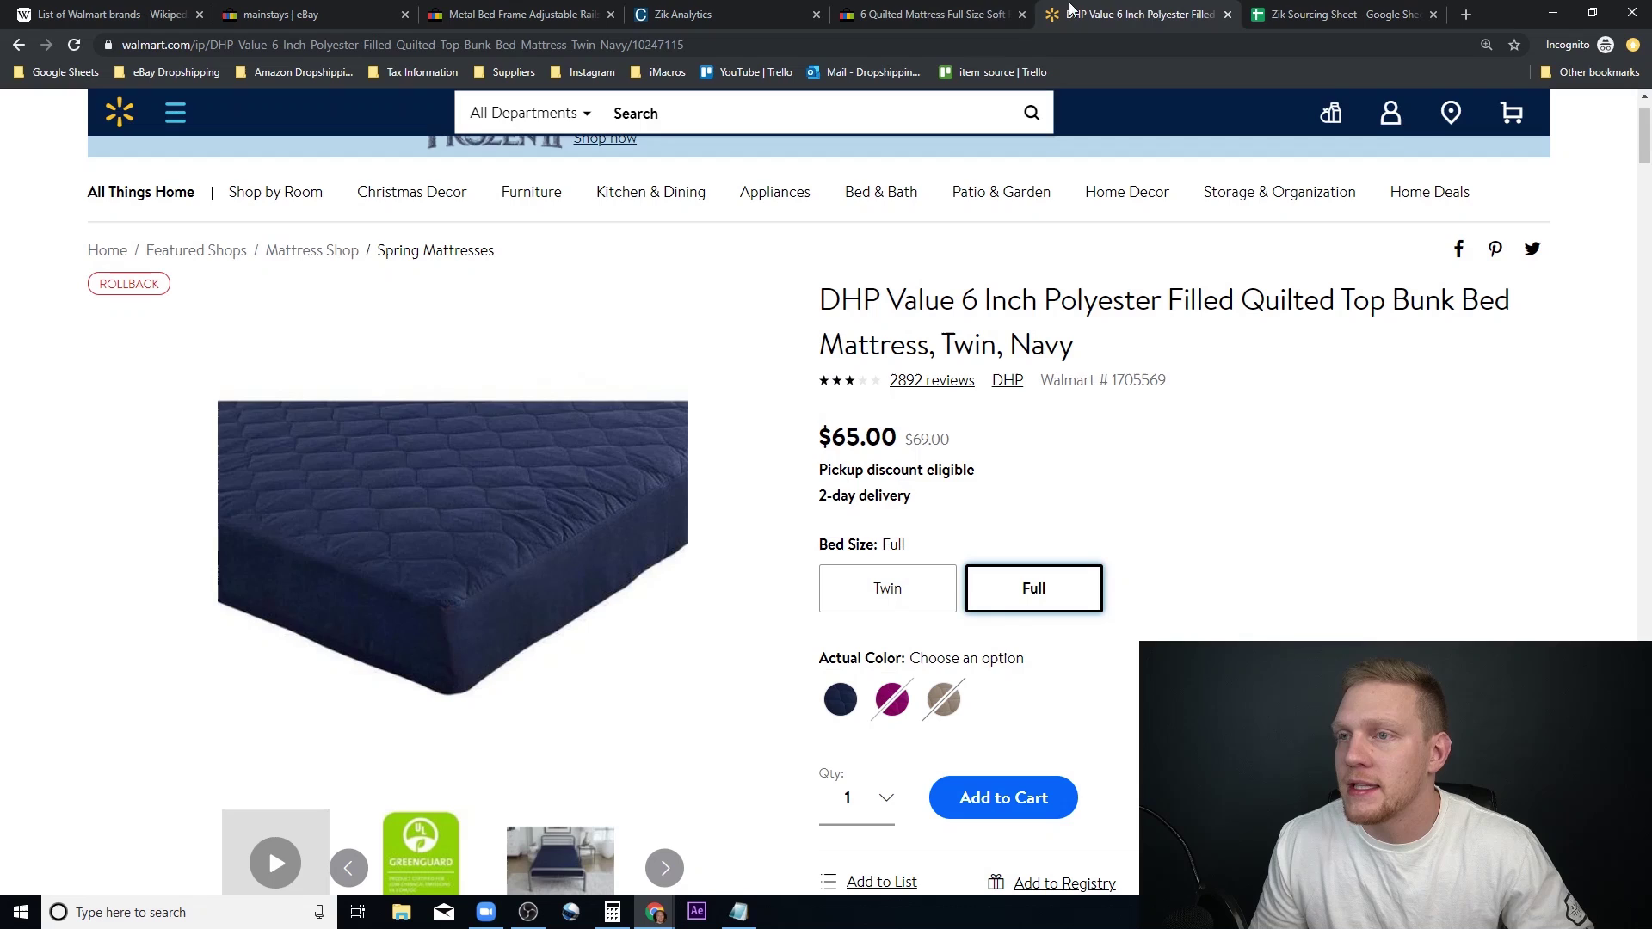
pyautogui.click(700, 43)
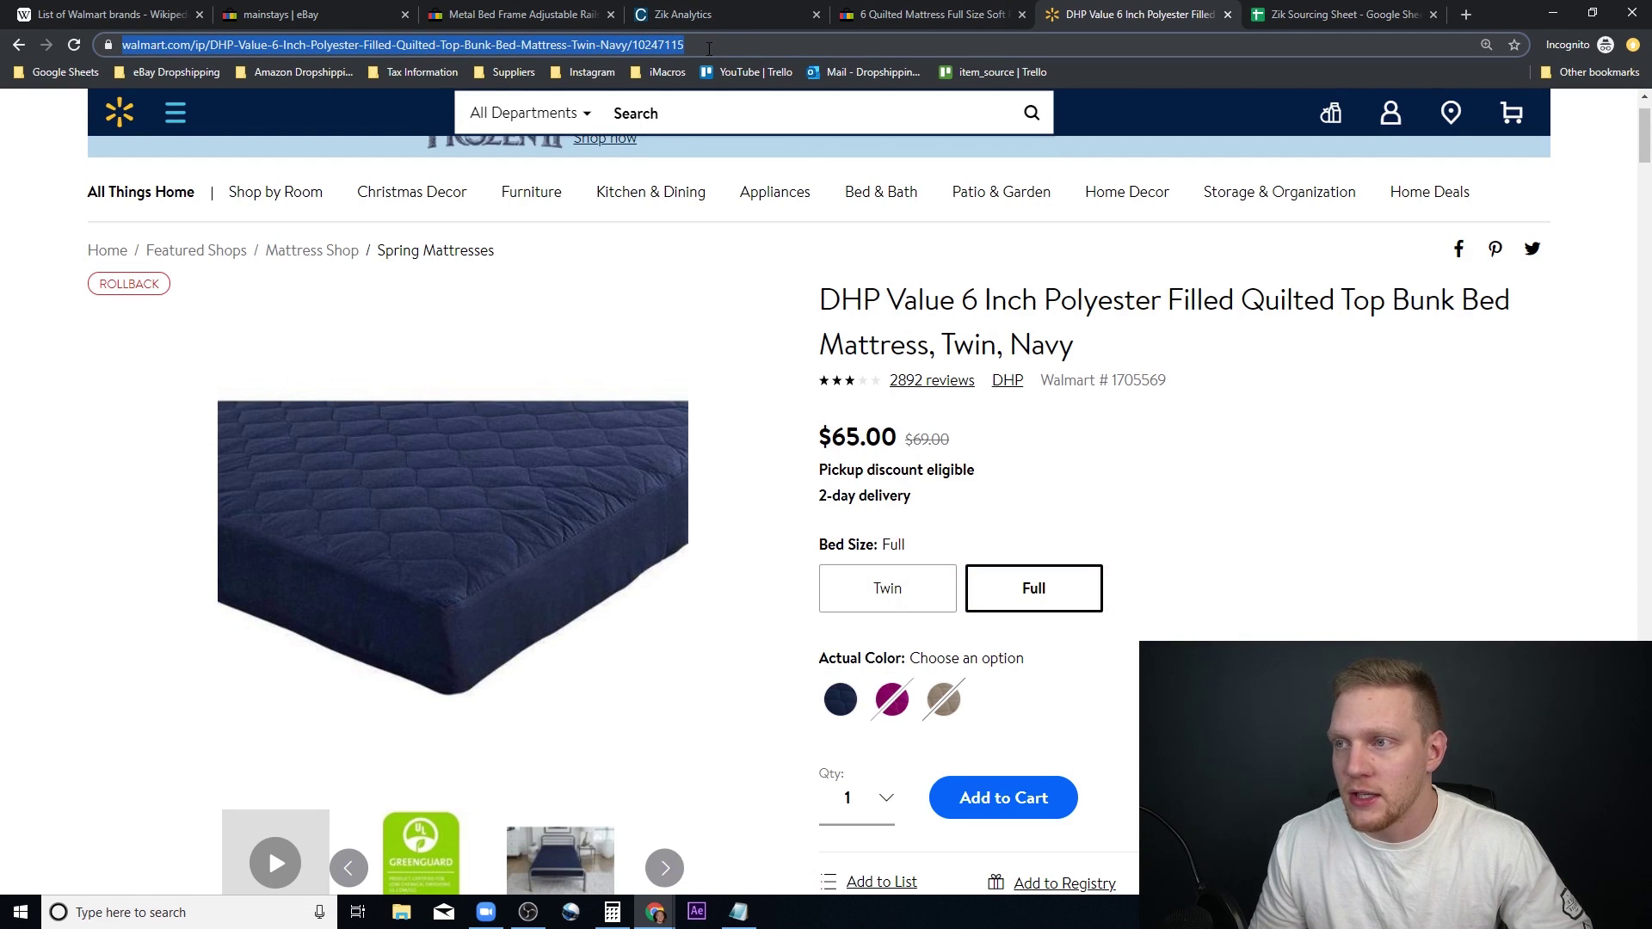
pyautogui.doubleClick(710, 48)
pyautogui.hotkey('ctrl', 'a')
pyautogui.hotkey('ctrl', 'c')
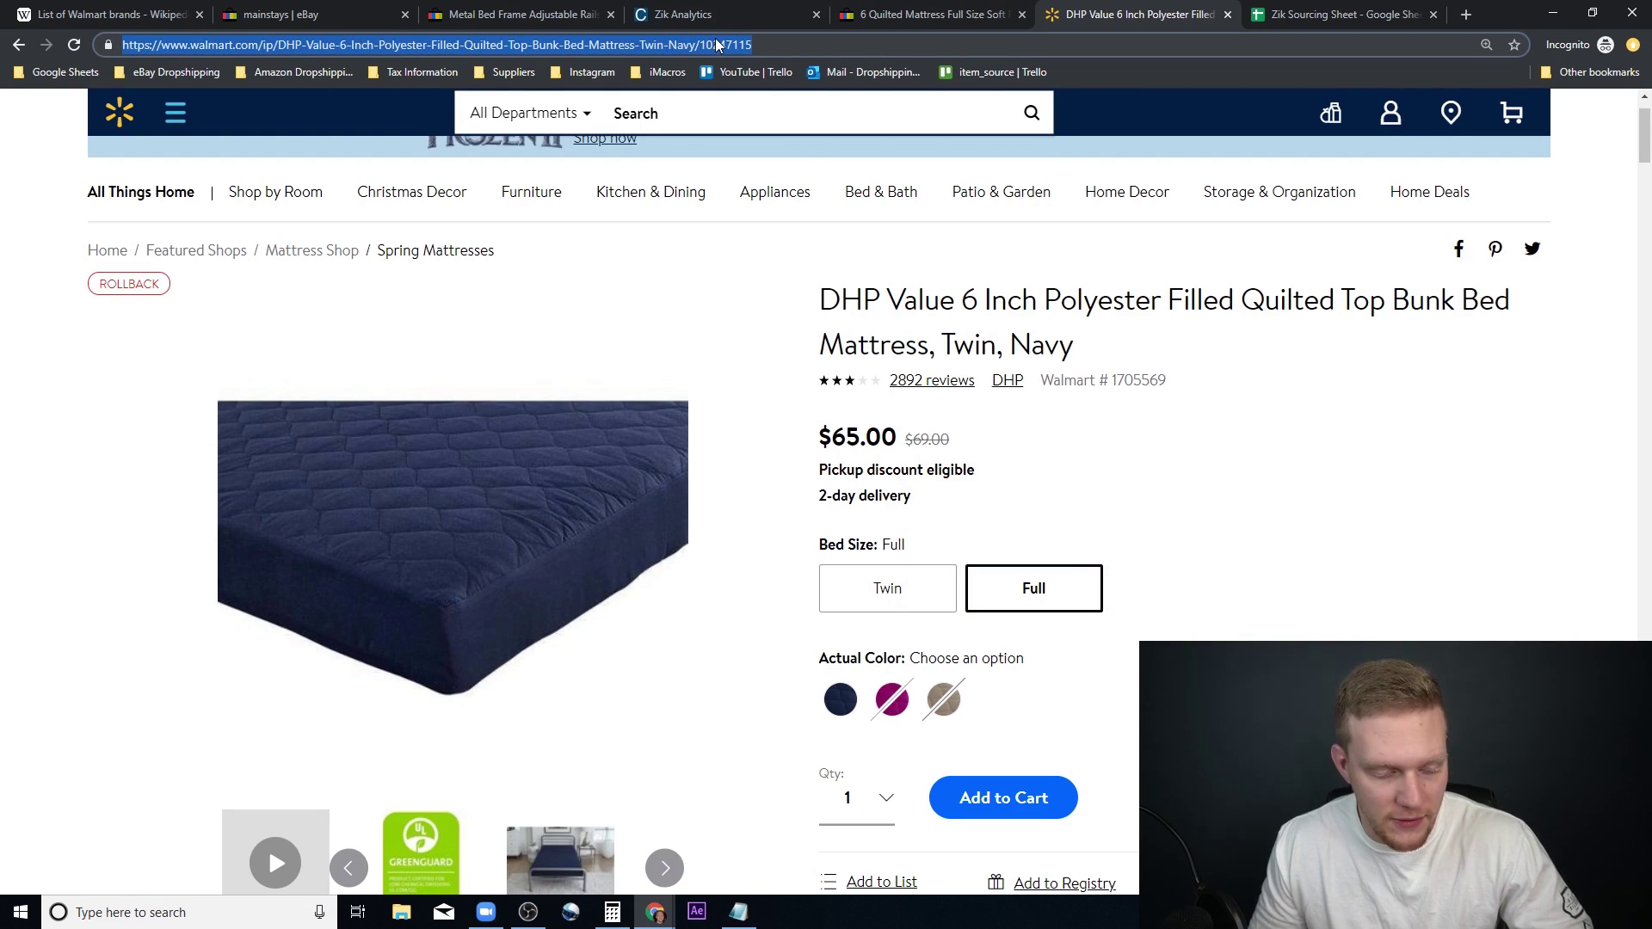
pyautogui.click(1332, 14)
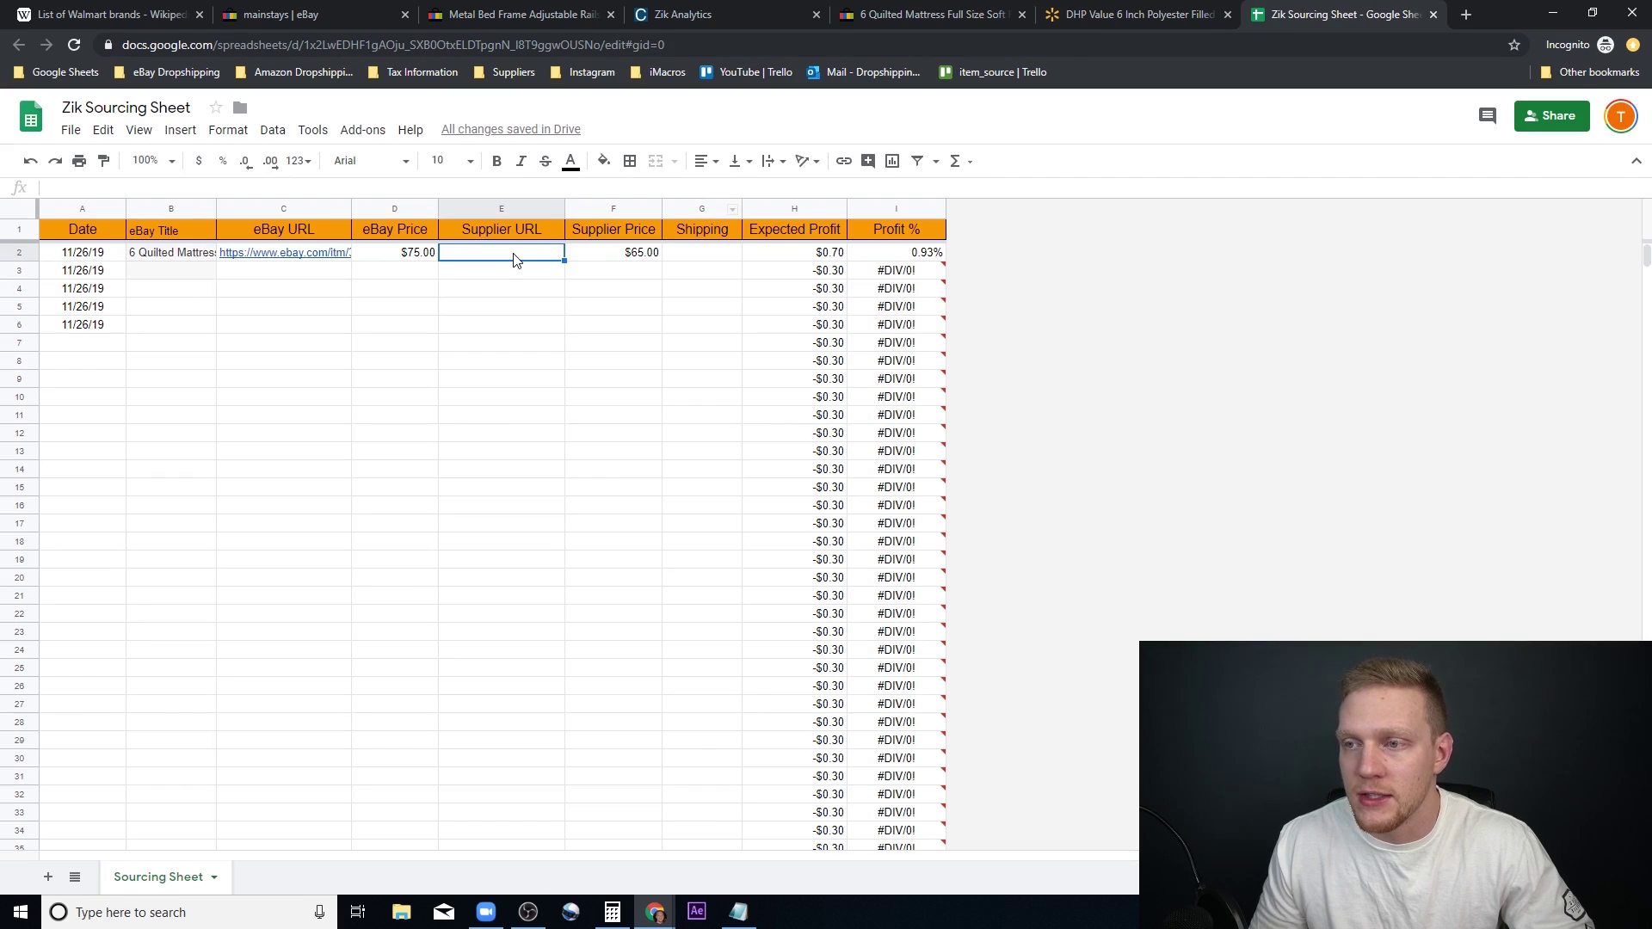
pyautogui.hotkey('ctrl', 'v')
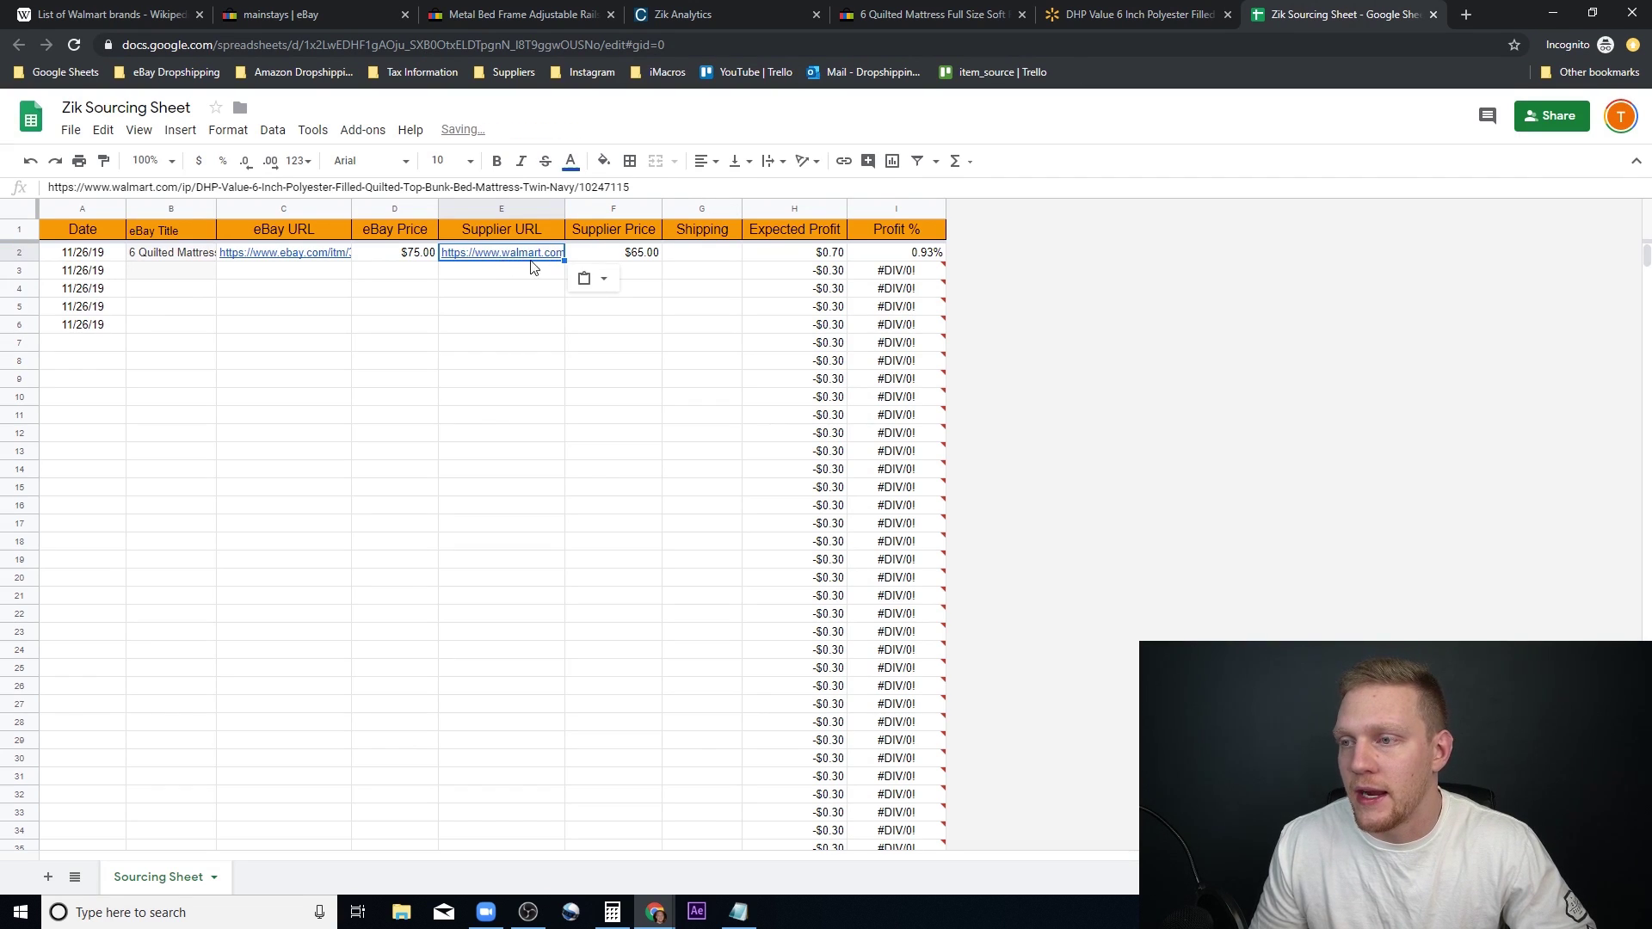
pyautogui.click(502, 275)
pyautogui.click(522, 256)
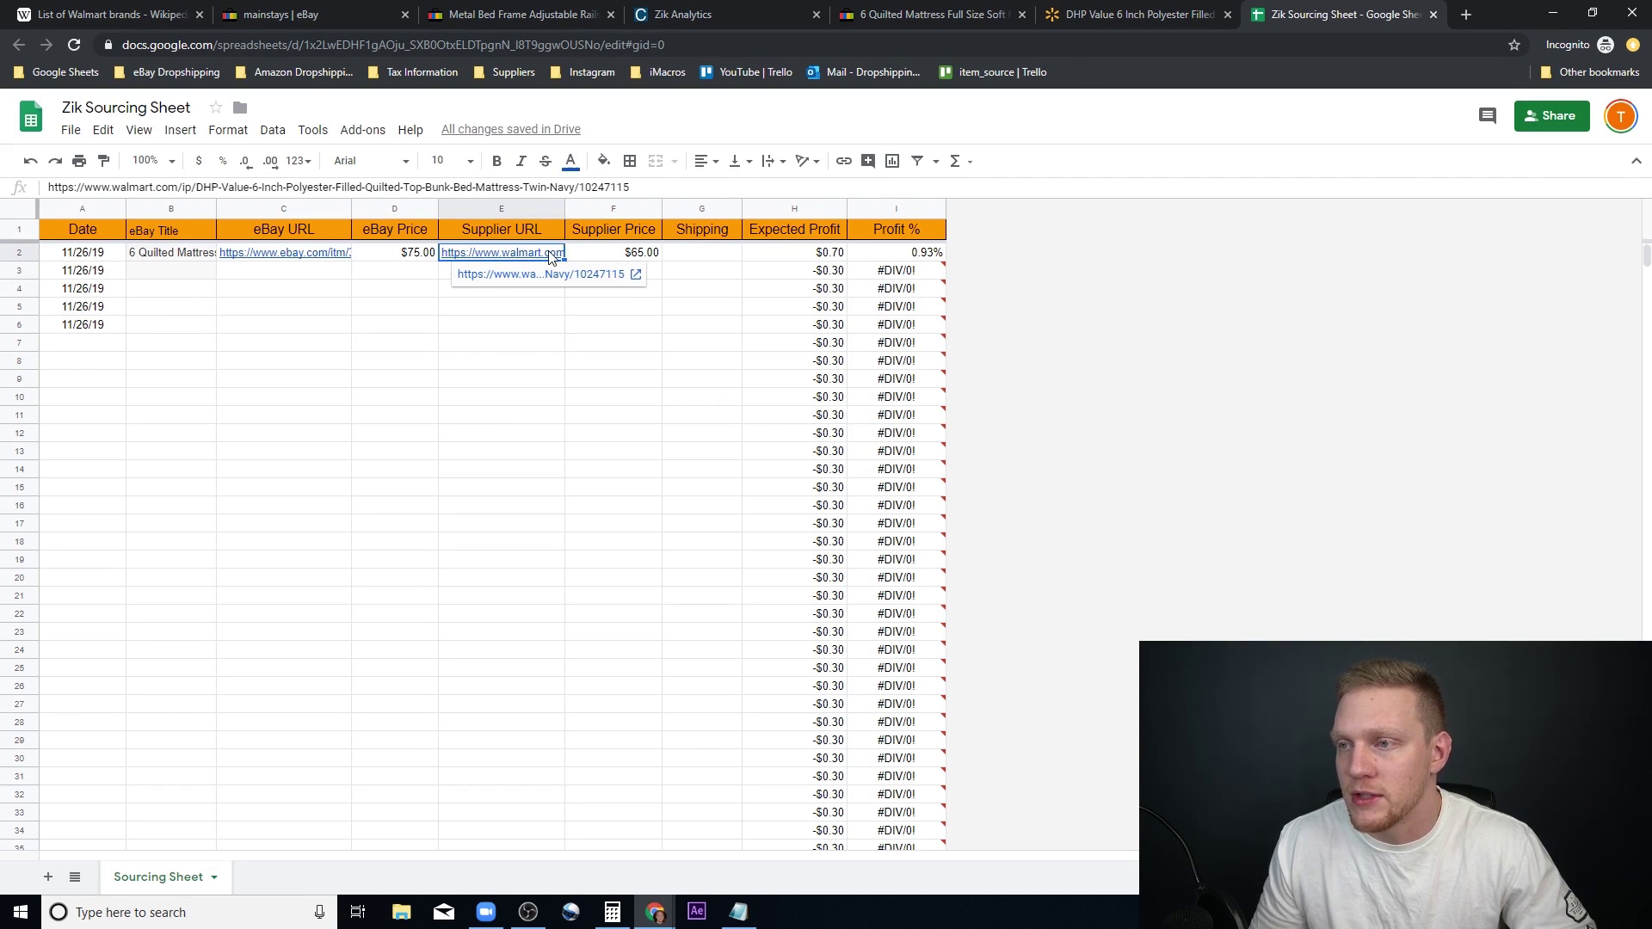
# Step: Enter a shipping cost of 0 in row 2 of the sourcing sheet
pyautogui.click(704, 257)
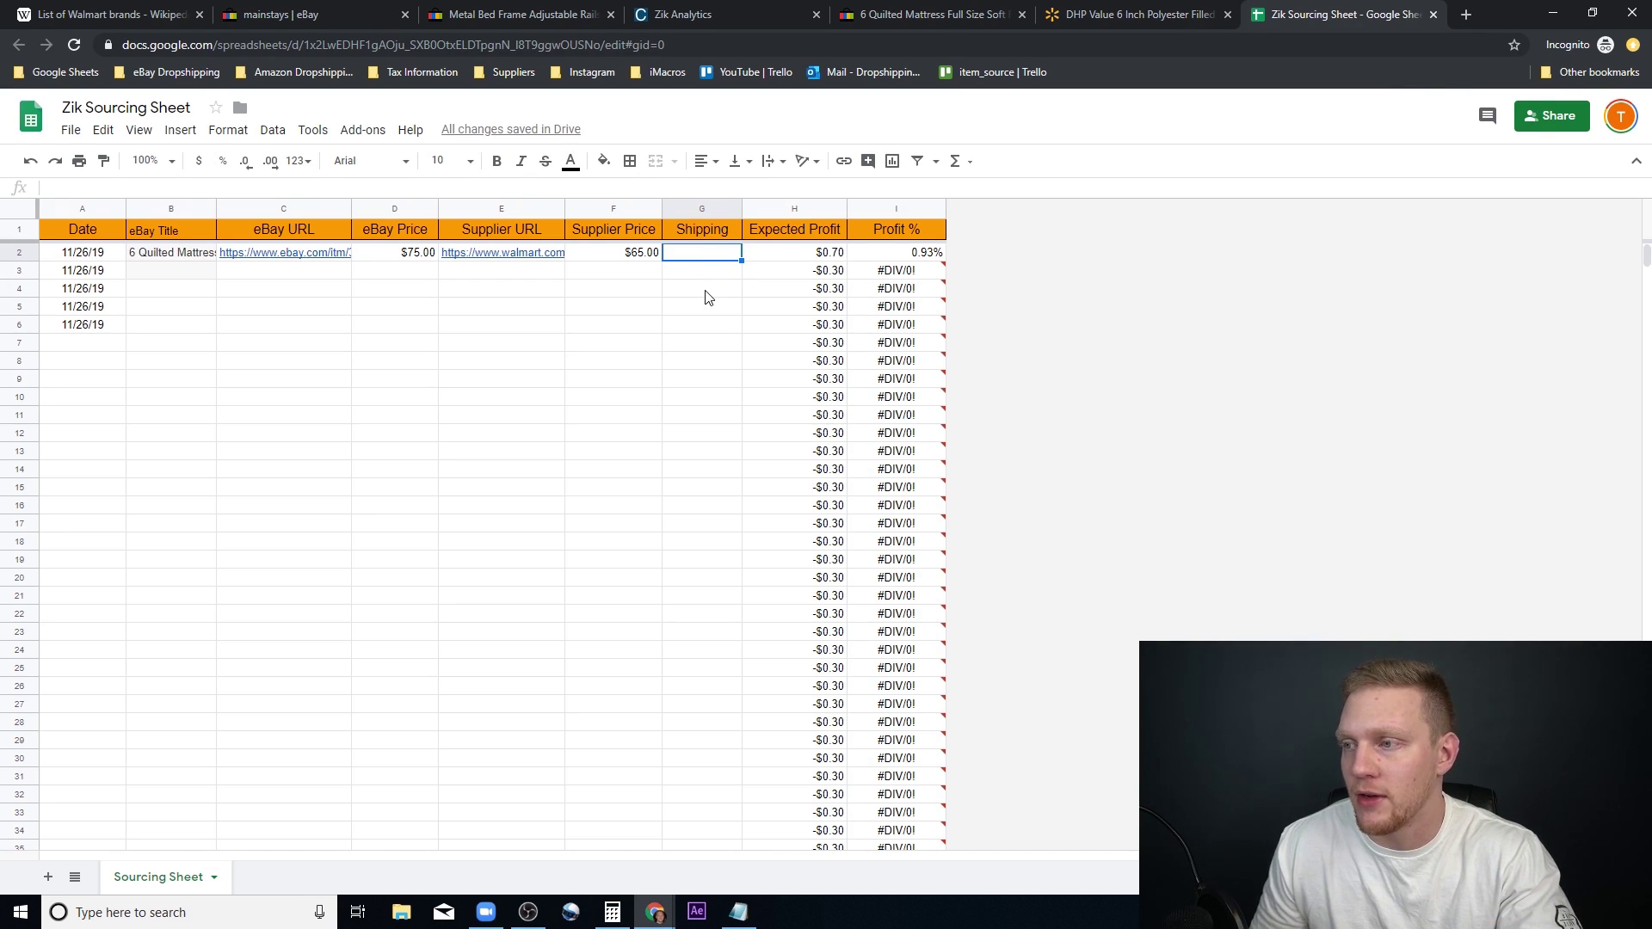
pyautogui.write('0')
pyautogui.press('Return')
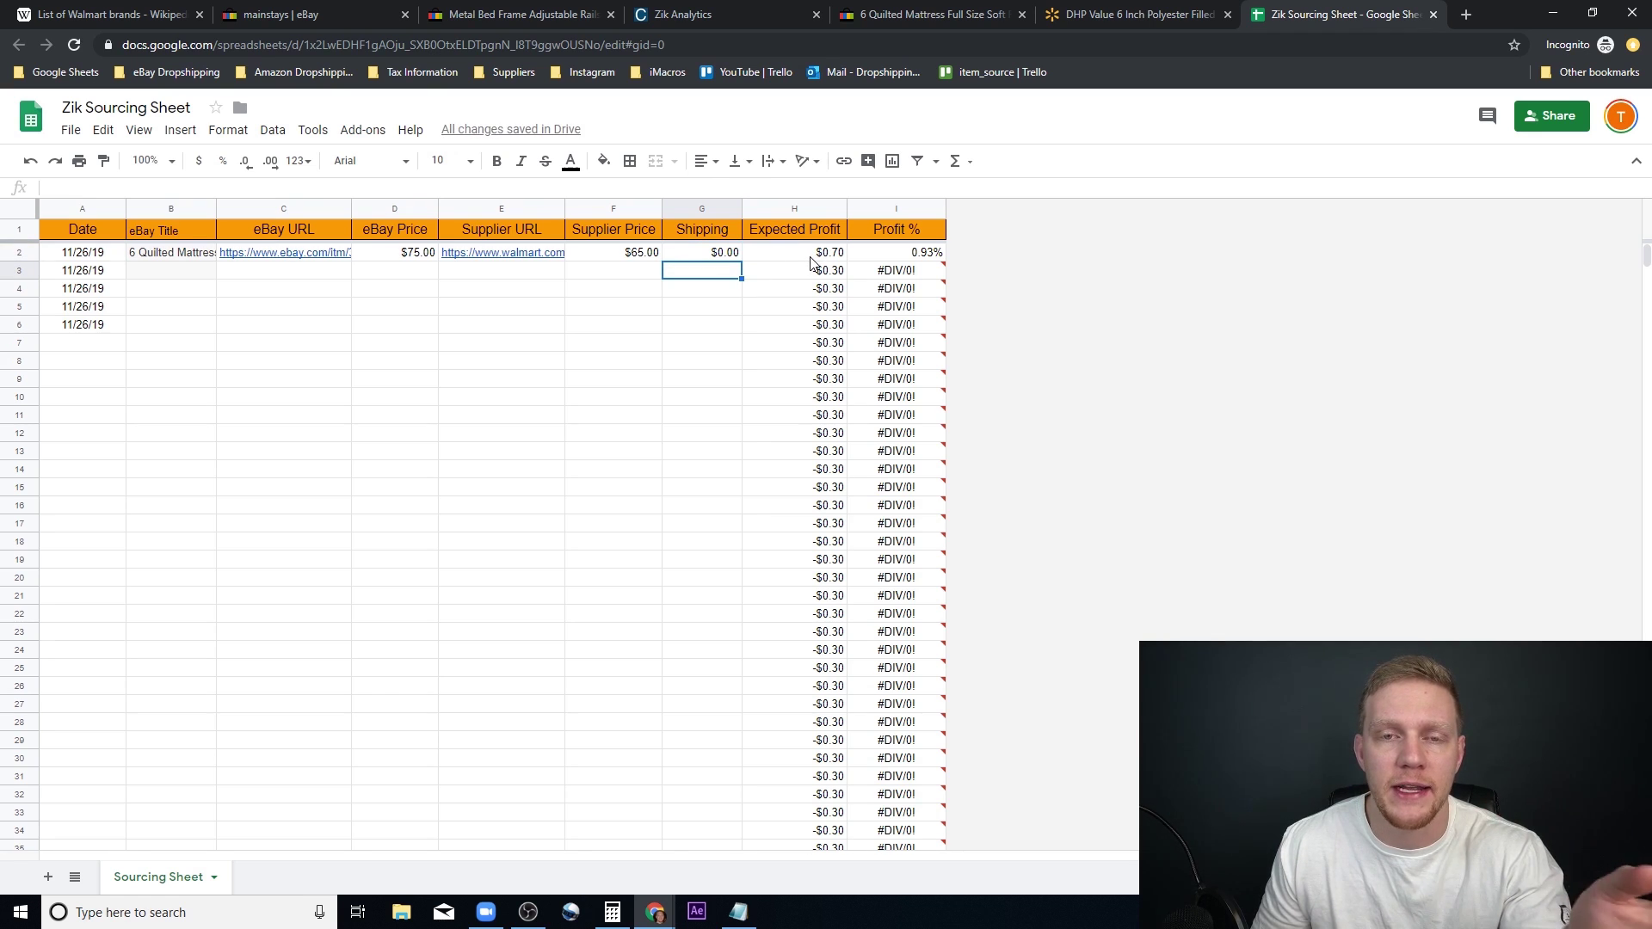
# Step: Open the Fleece Heated Electric Throw Blanket listing from the Zik Analytics results in a new browser tab and view it
pyautogui.click(702, 17)
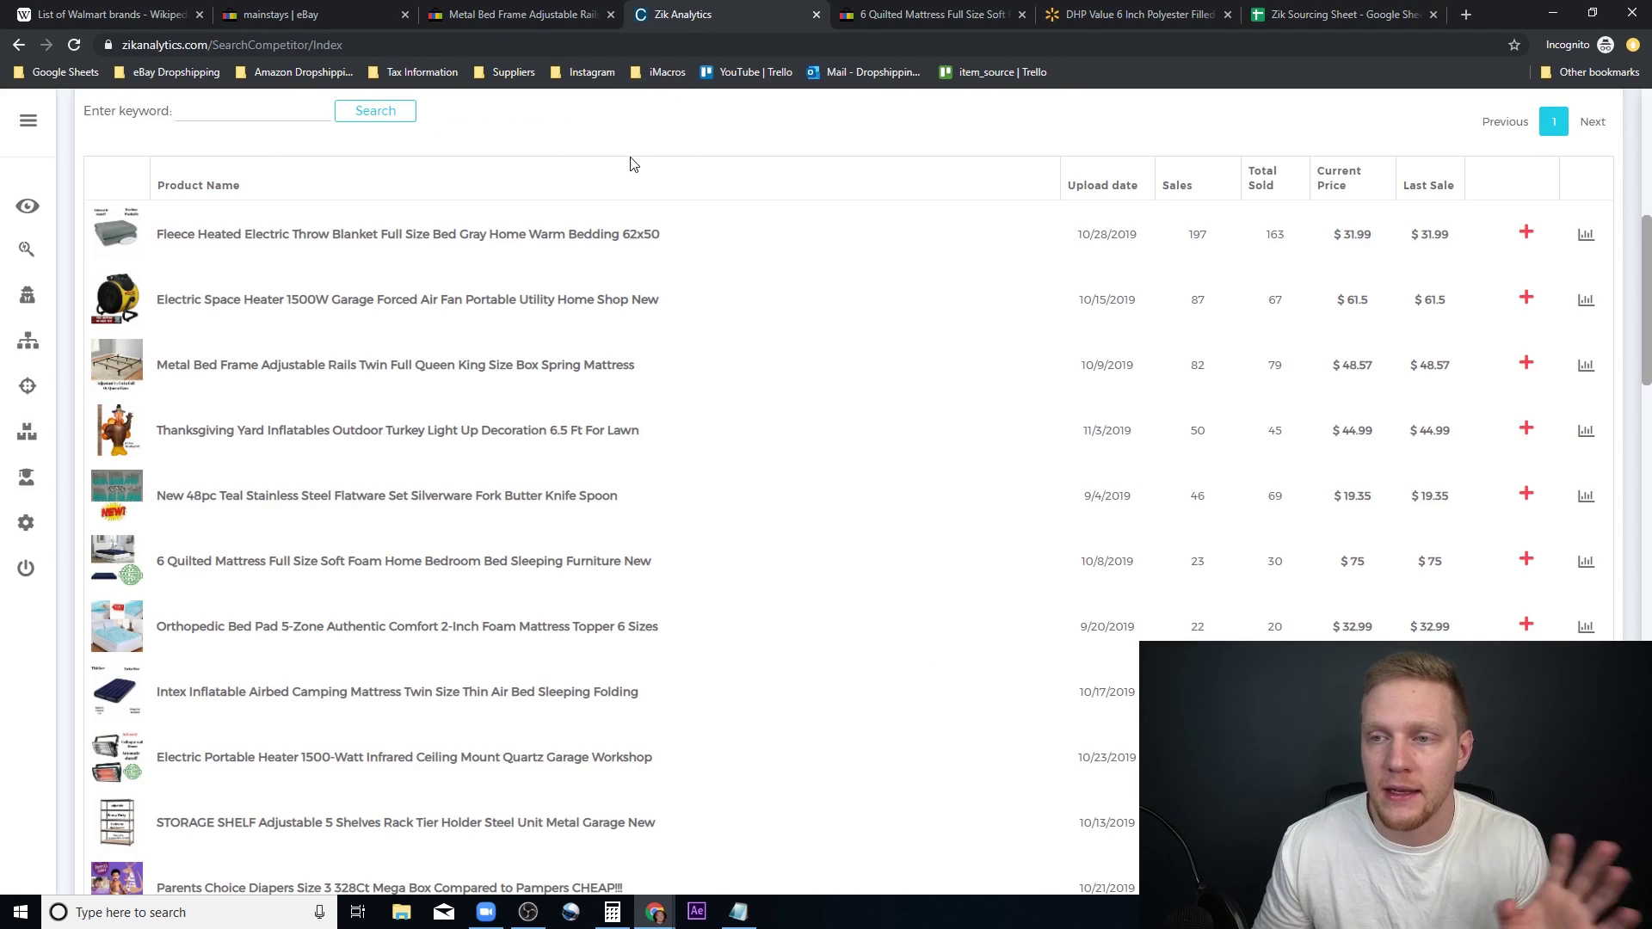
pyautogui.rightClick(492, 236)
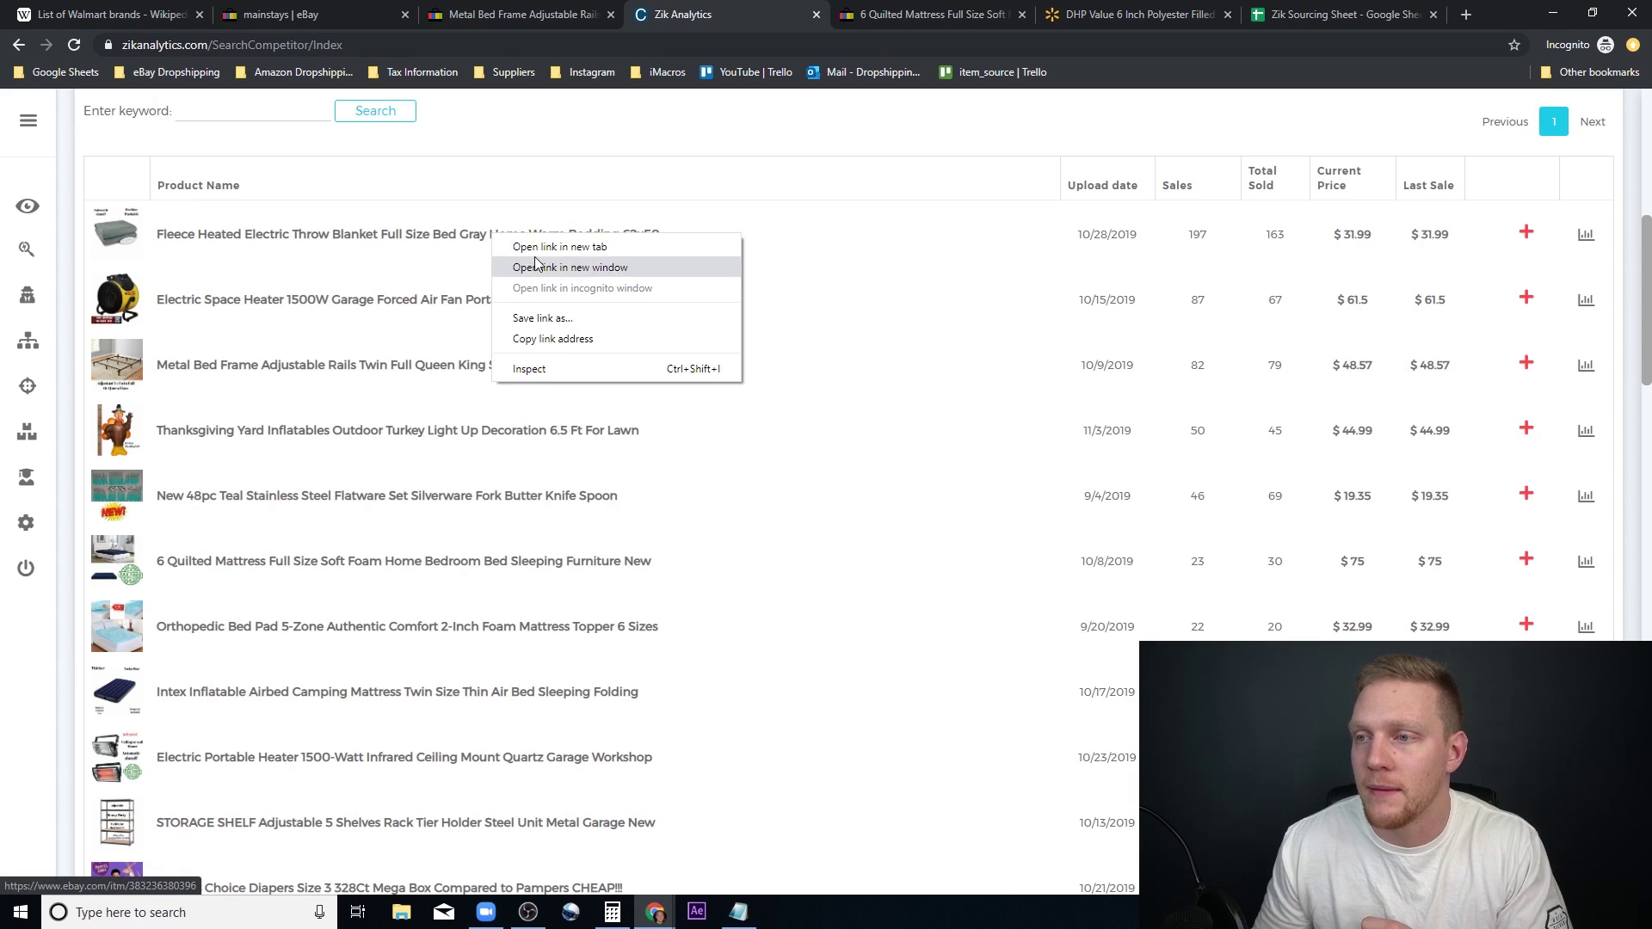
pyautogui.click(544, 251)
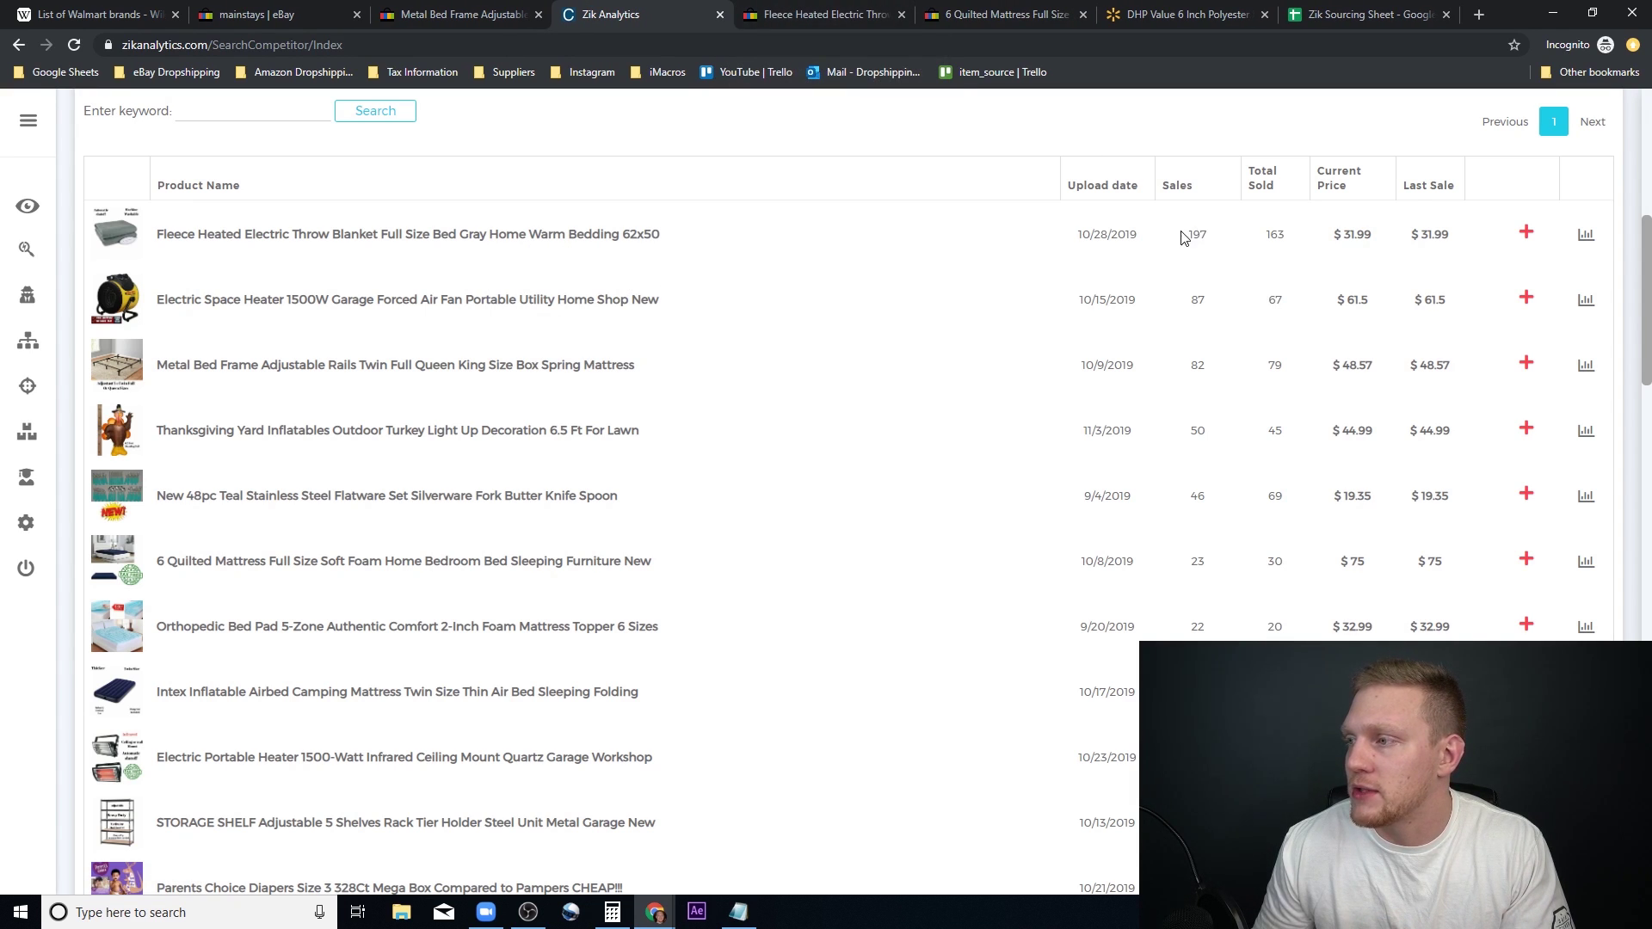
pyautogui.click(852, 14)
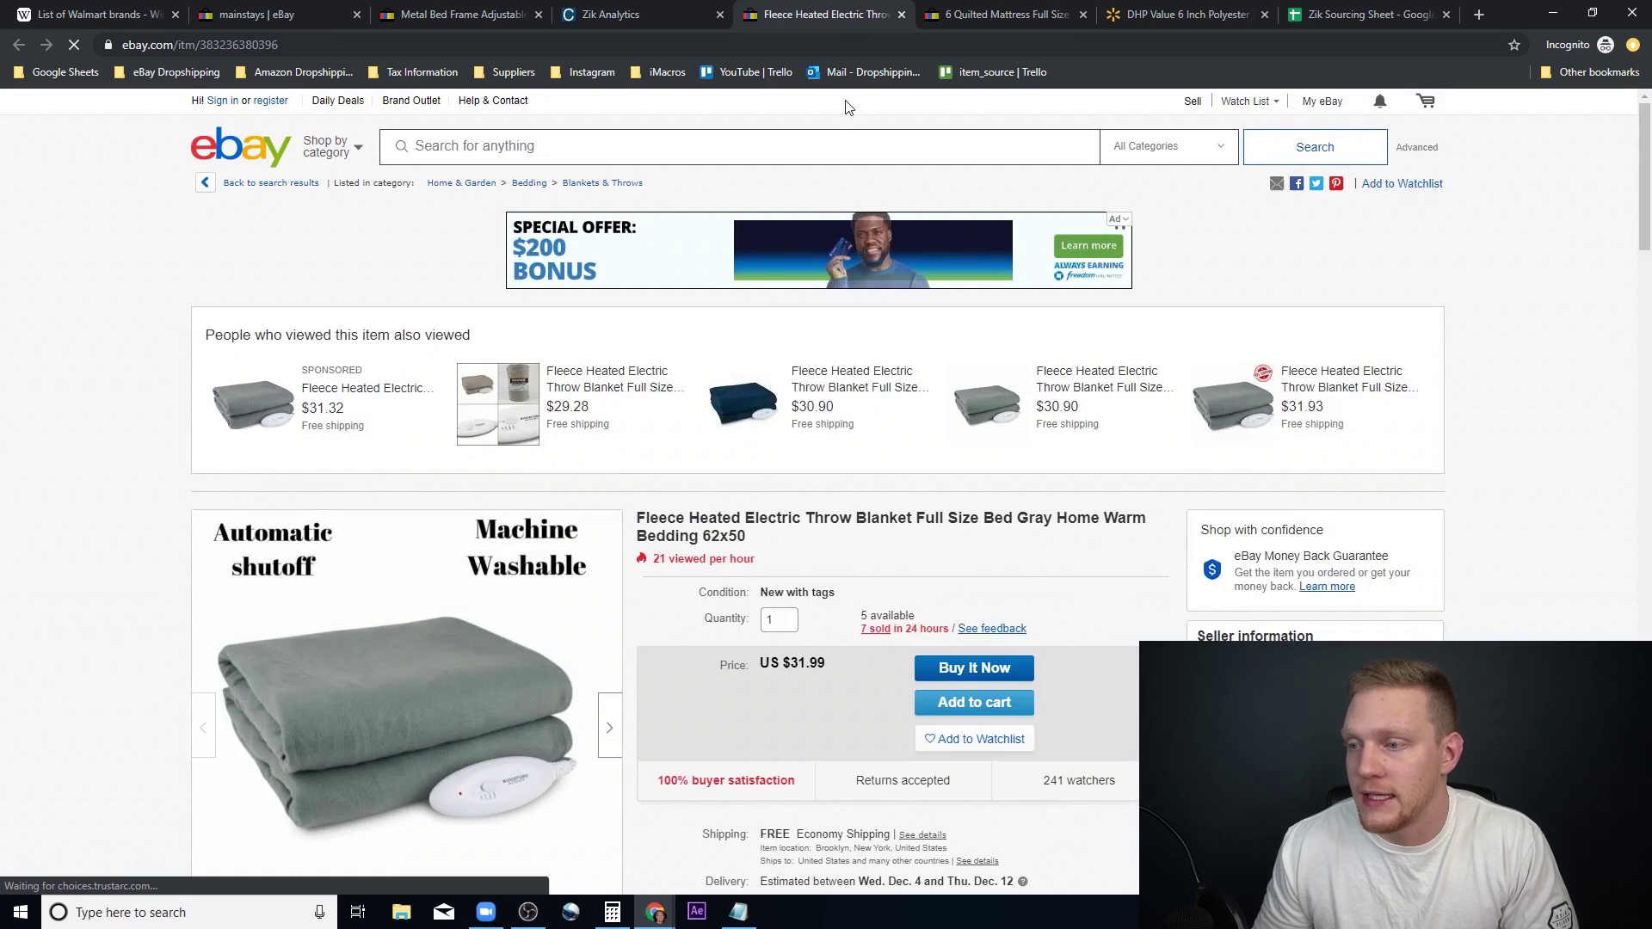
# Step: Search Google for the complete Features text from the heated throw blanket's eBay description
pyautogui.scroll(-2, 887, 602)
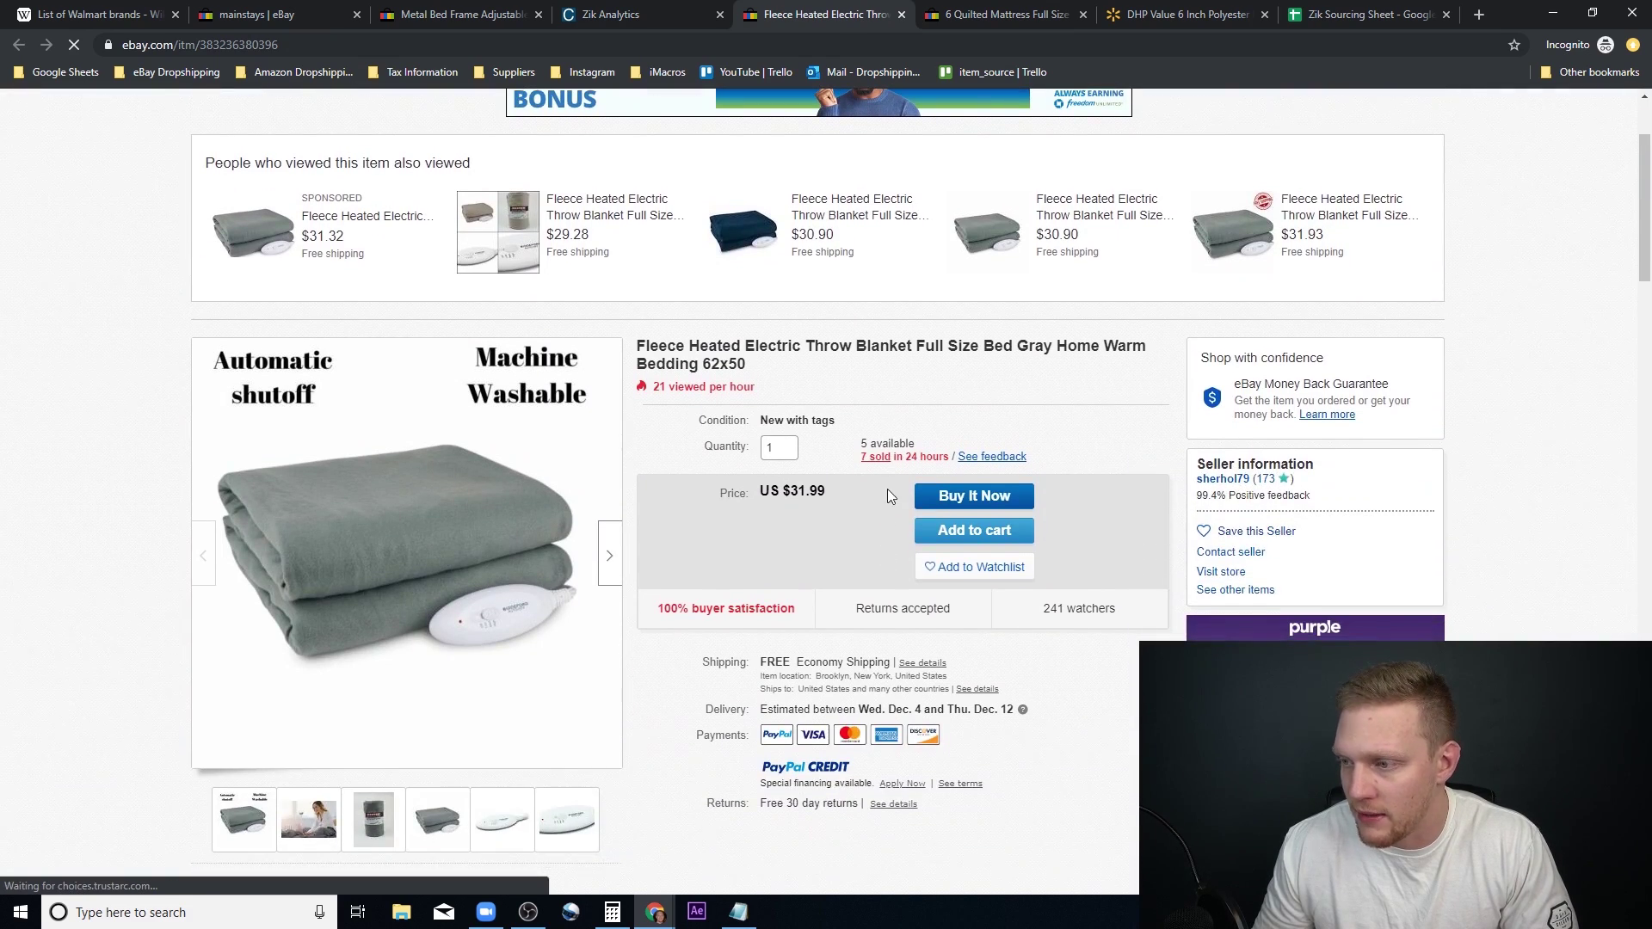
pyautogui.scroll(-5, 891, 457)
pyautogui.scroll(-20, 891, 457)
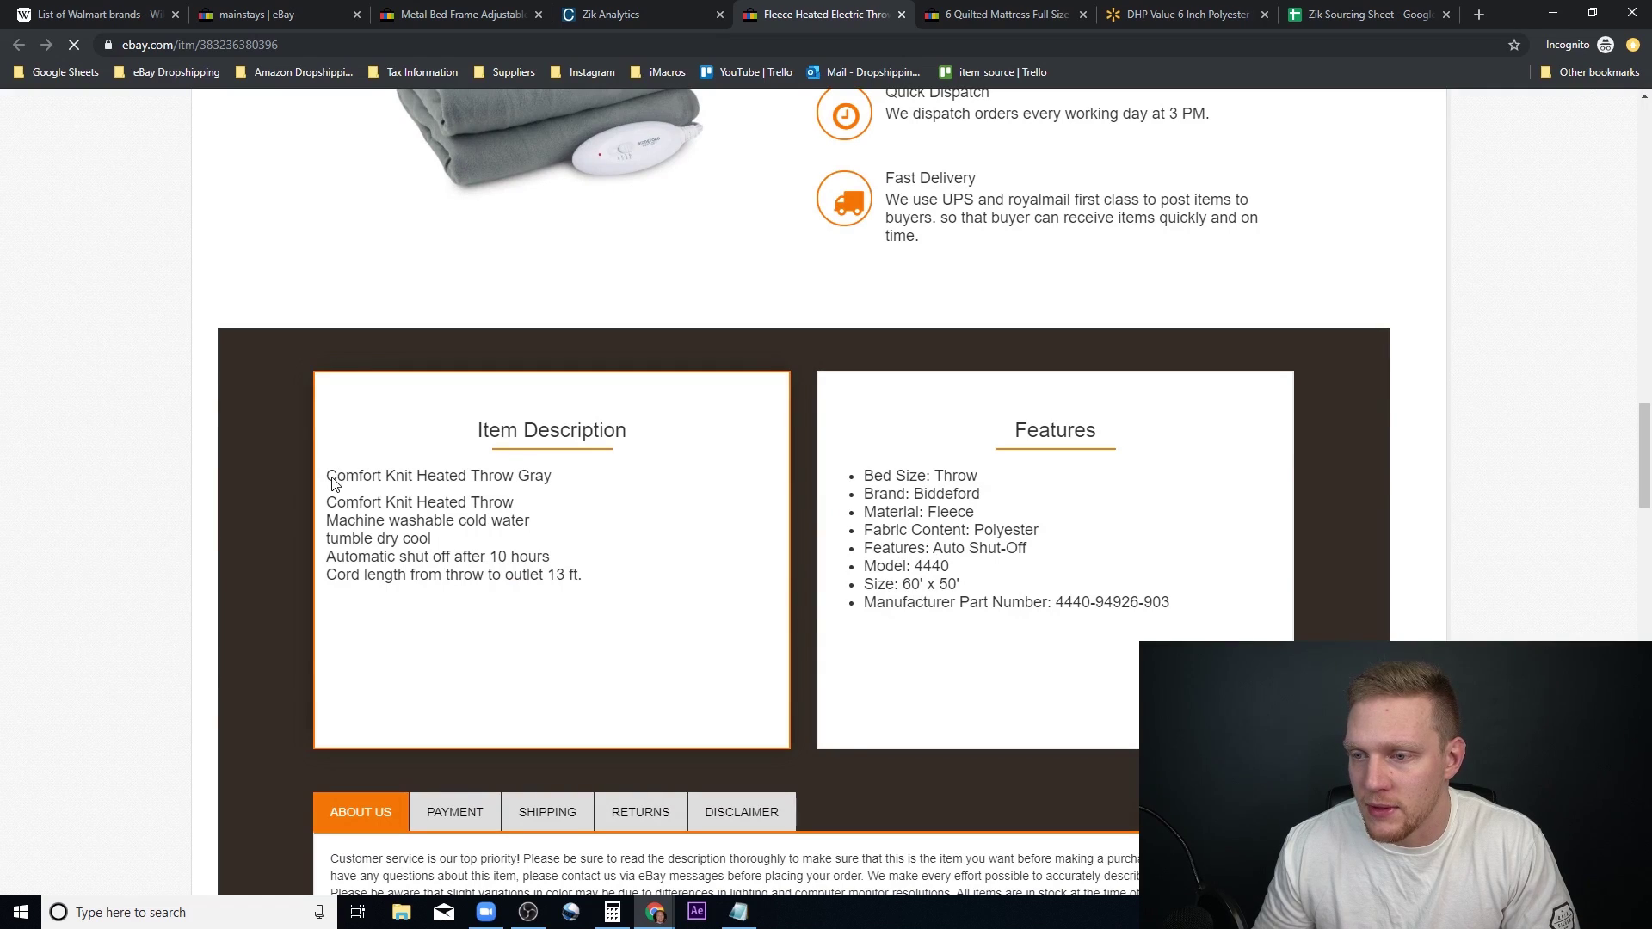
pyautogui.moveTo(574, 575); pyautogui.dragTo(326, 475)
pyautogui.click(1084, 605)
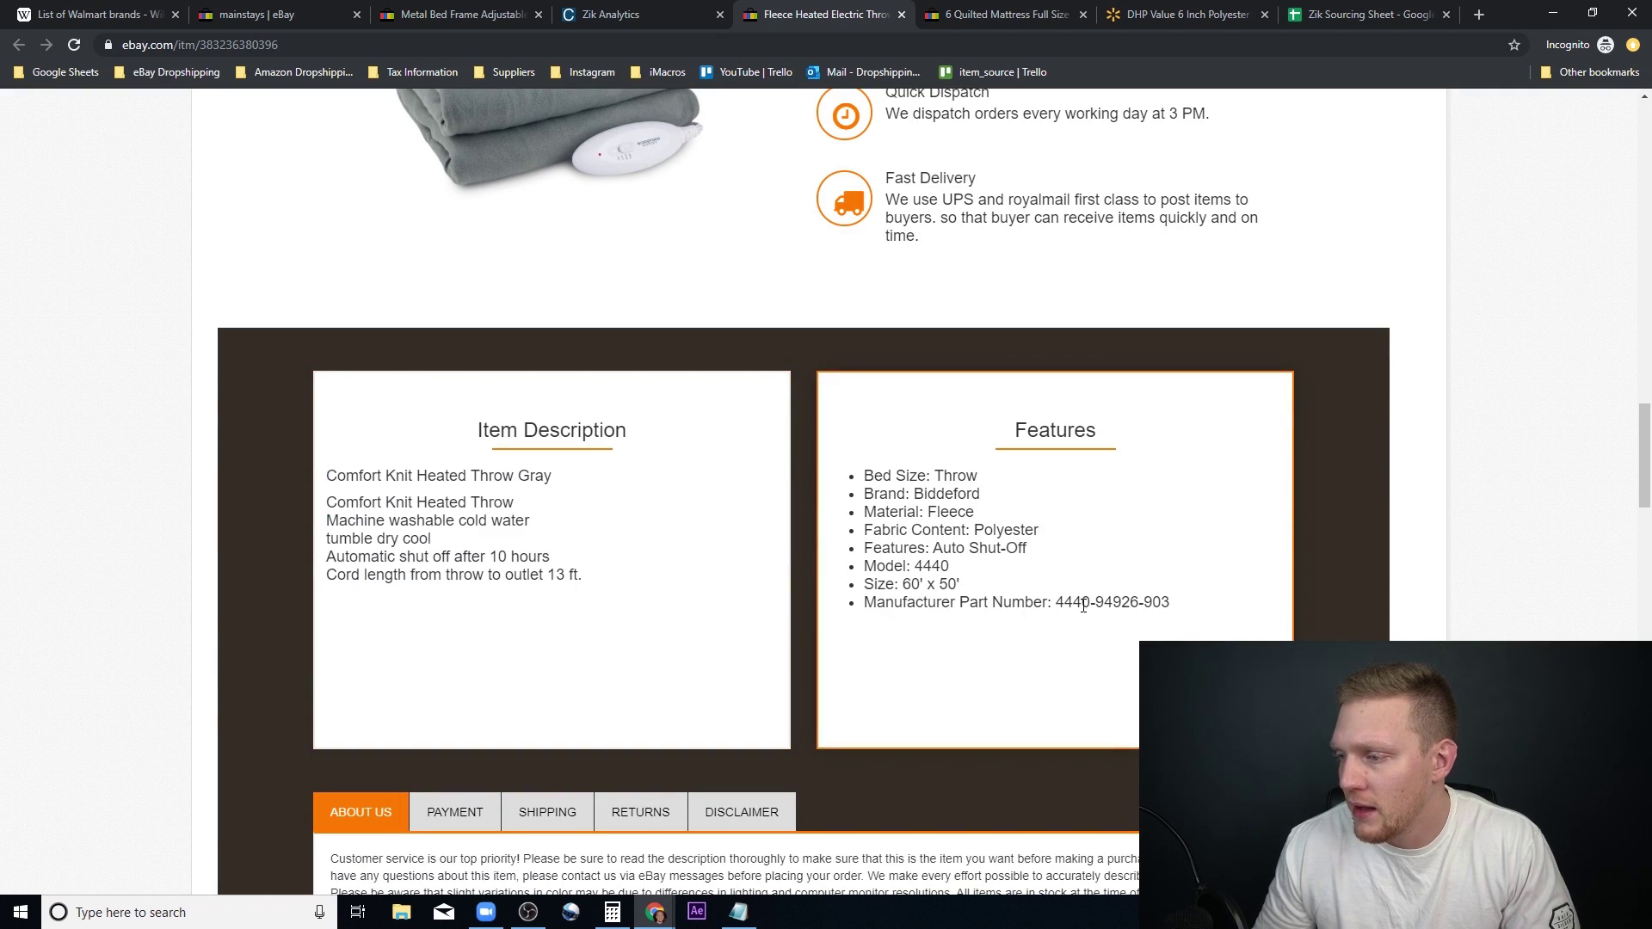
pyautogui.moveTo(1171, 601); pyautogui.dragTo(858, 483)
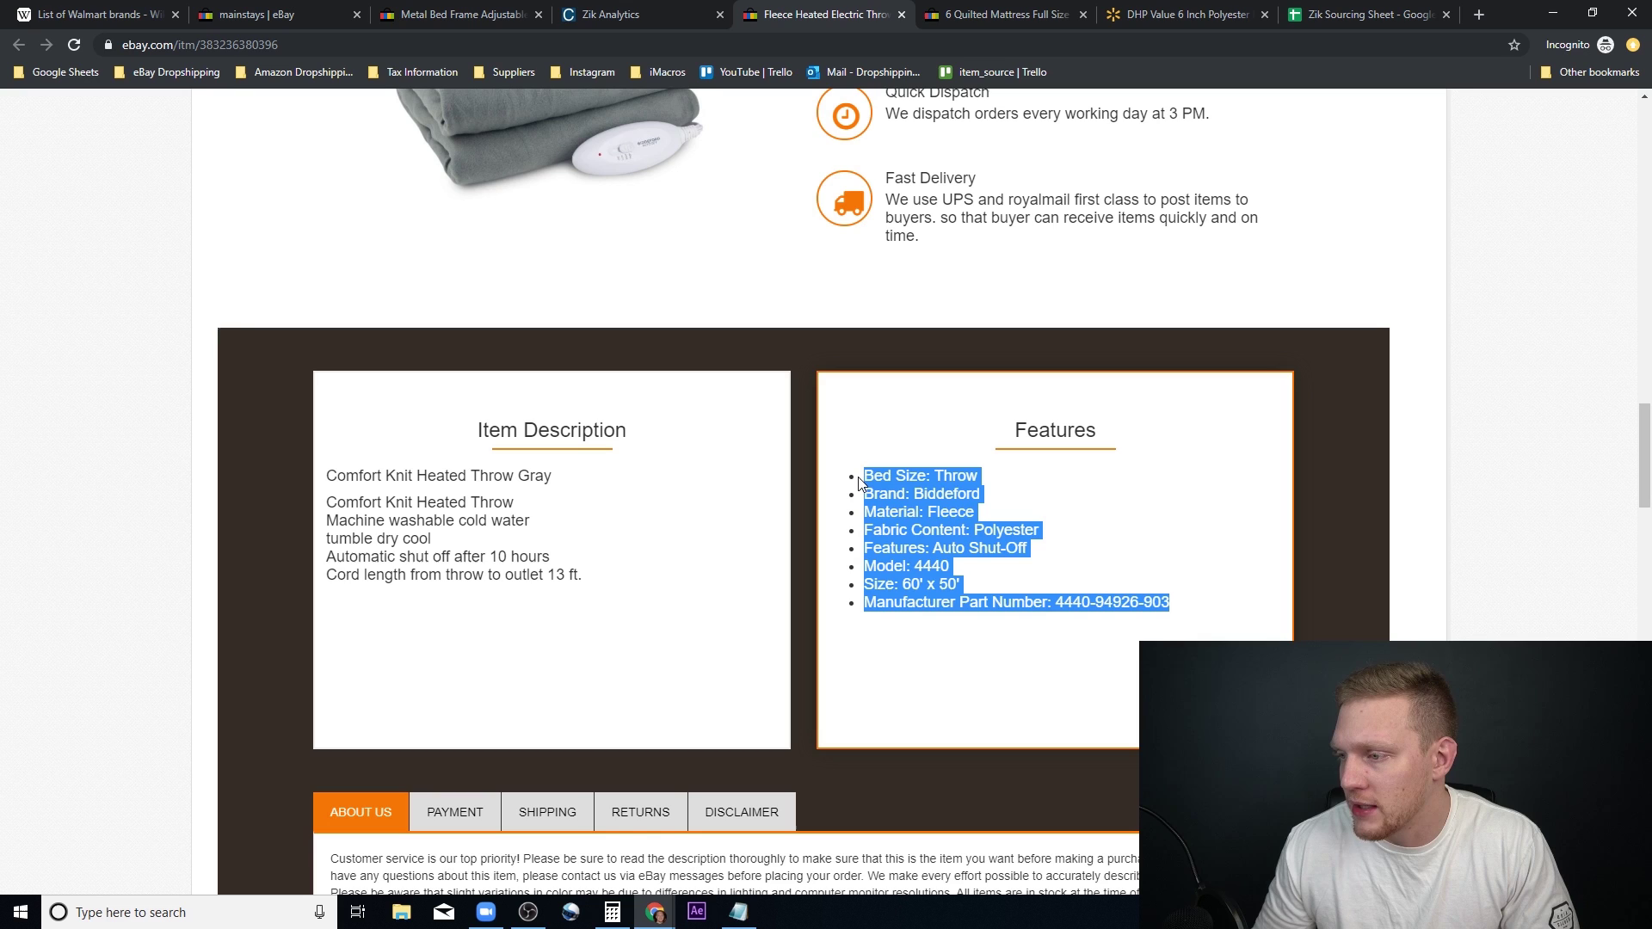
pyautogui.rightClick(911, 537)
pyautogui.click(954, 567)
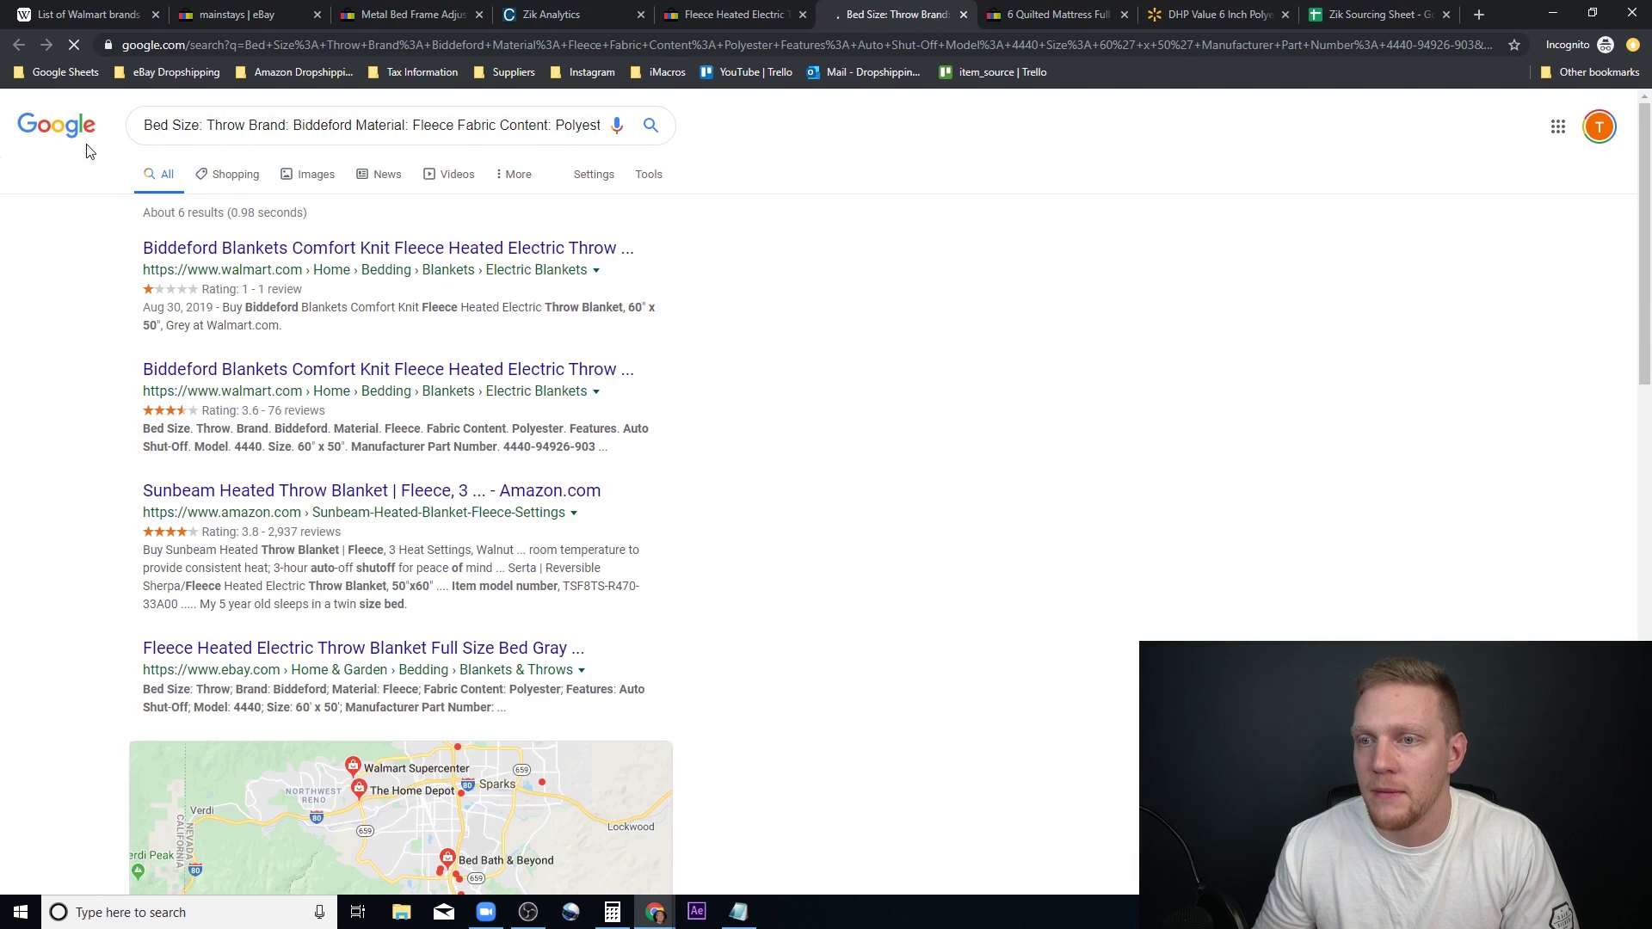
# Step: Open the second Walmart search result for the Biddeford heated throw and compare it with the eBay listing's details and price
pyautogui.click(336, 377)
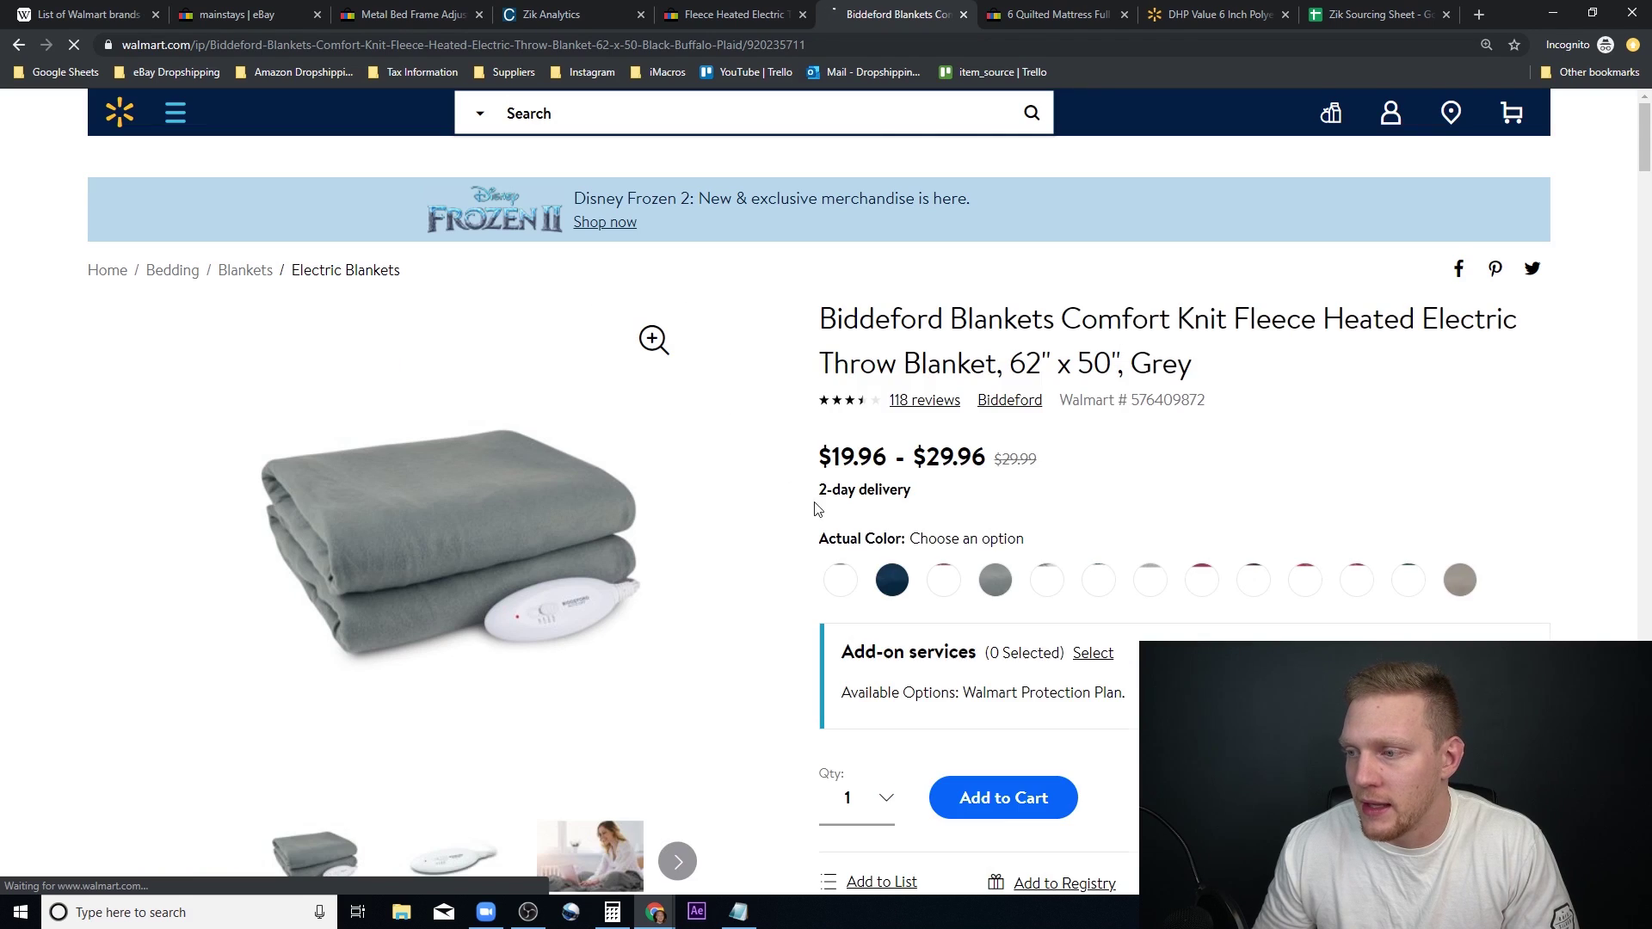
pyautogui.scroll(-2, 1123, 504)
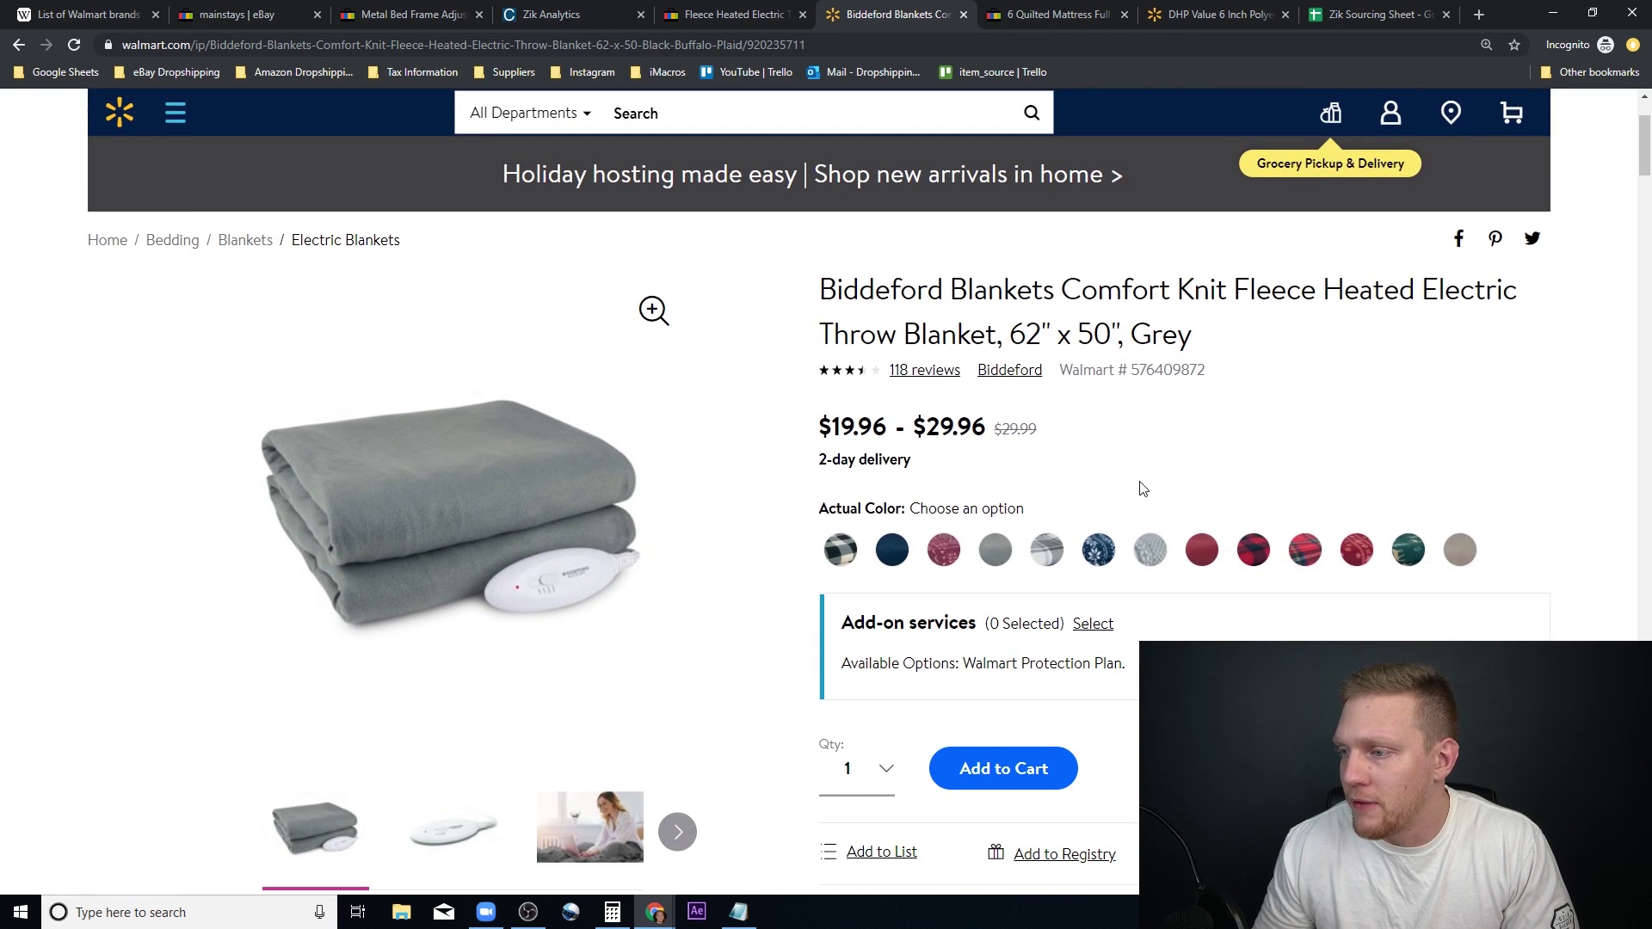
pyautogui.hotkey('ctrl', 'shift', 'Tab')
pyautogui.scroll(15, 698, 740)
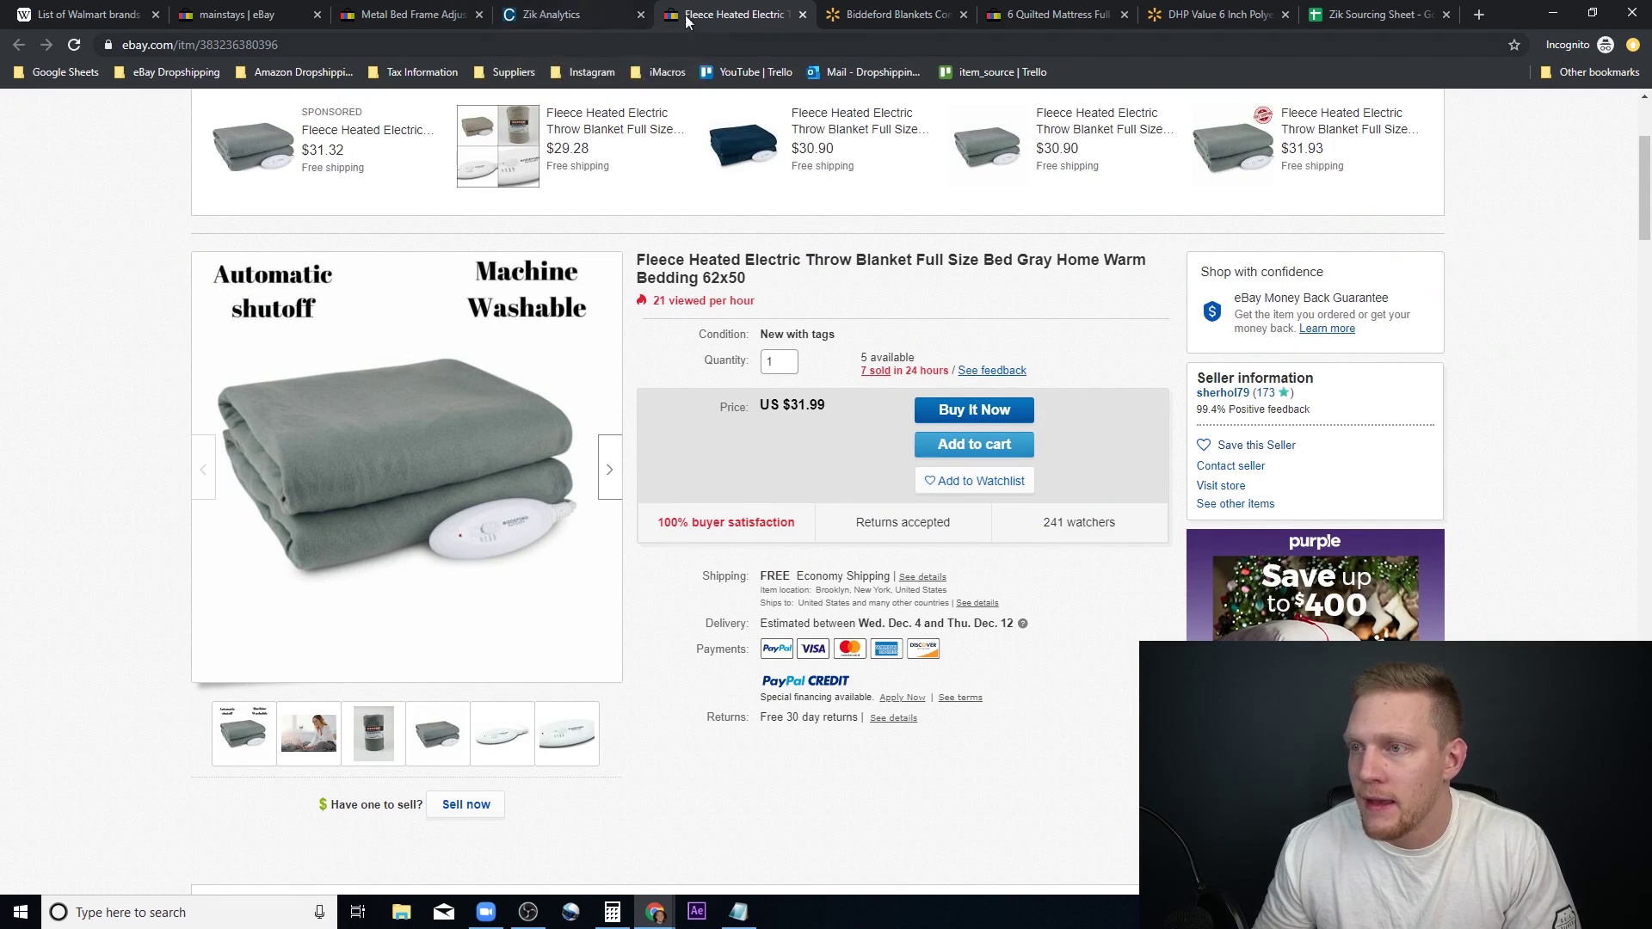
pyautogui.click(550, 15)
pyautogui.click(895, 15)
# Step: Browse the Walmart product photos of the heated throw and view the one showing the packaged blanket roll
pyautogui.scroll(-3, 588, 681)
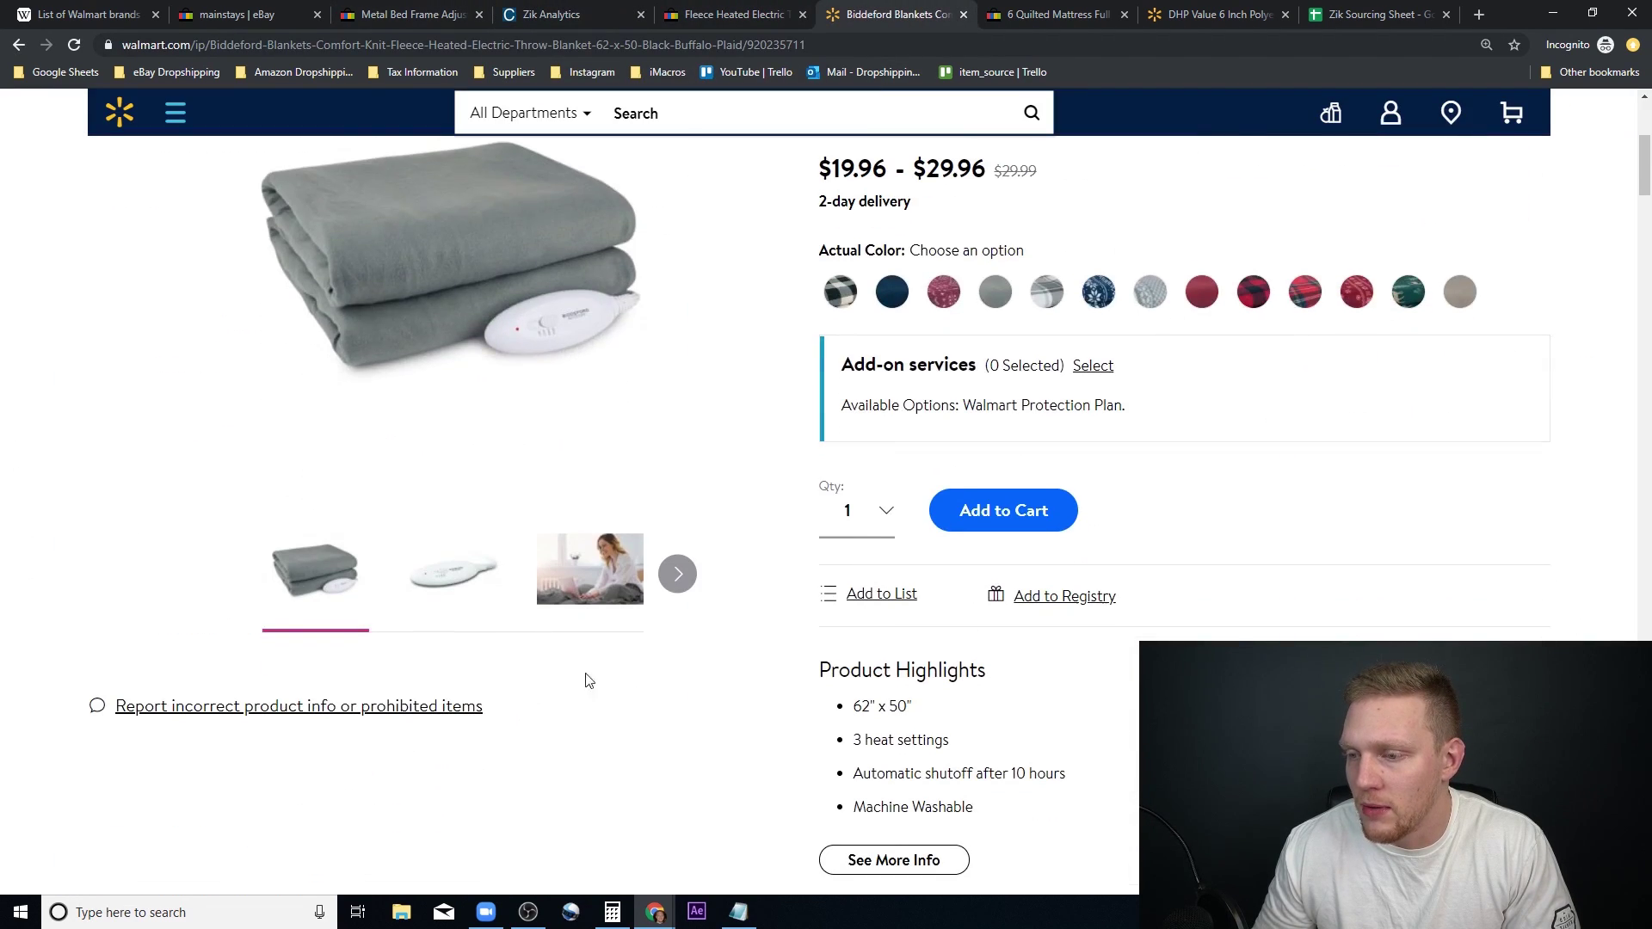
pyautogui.click(679, 574)
pyautogui.click(434, 570)
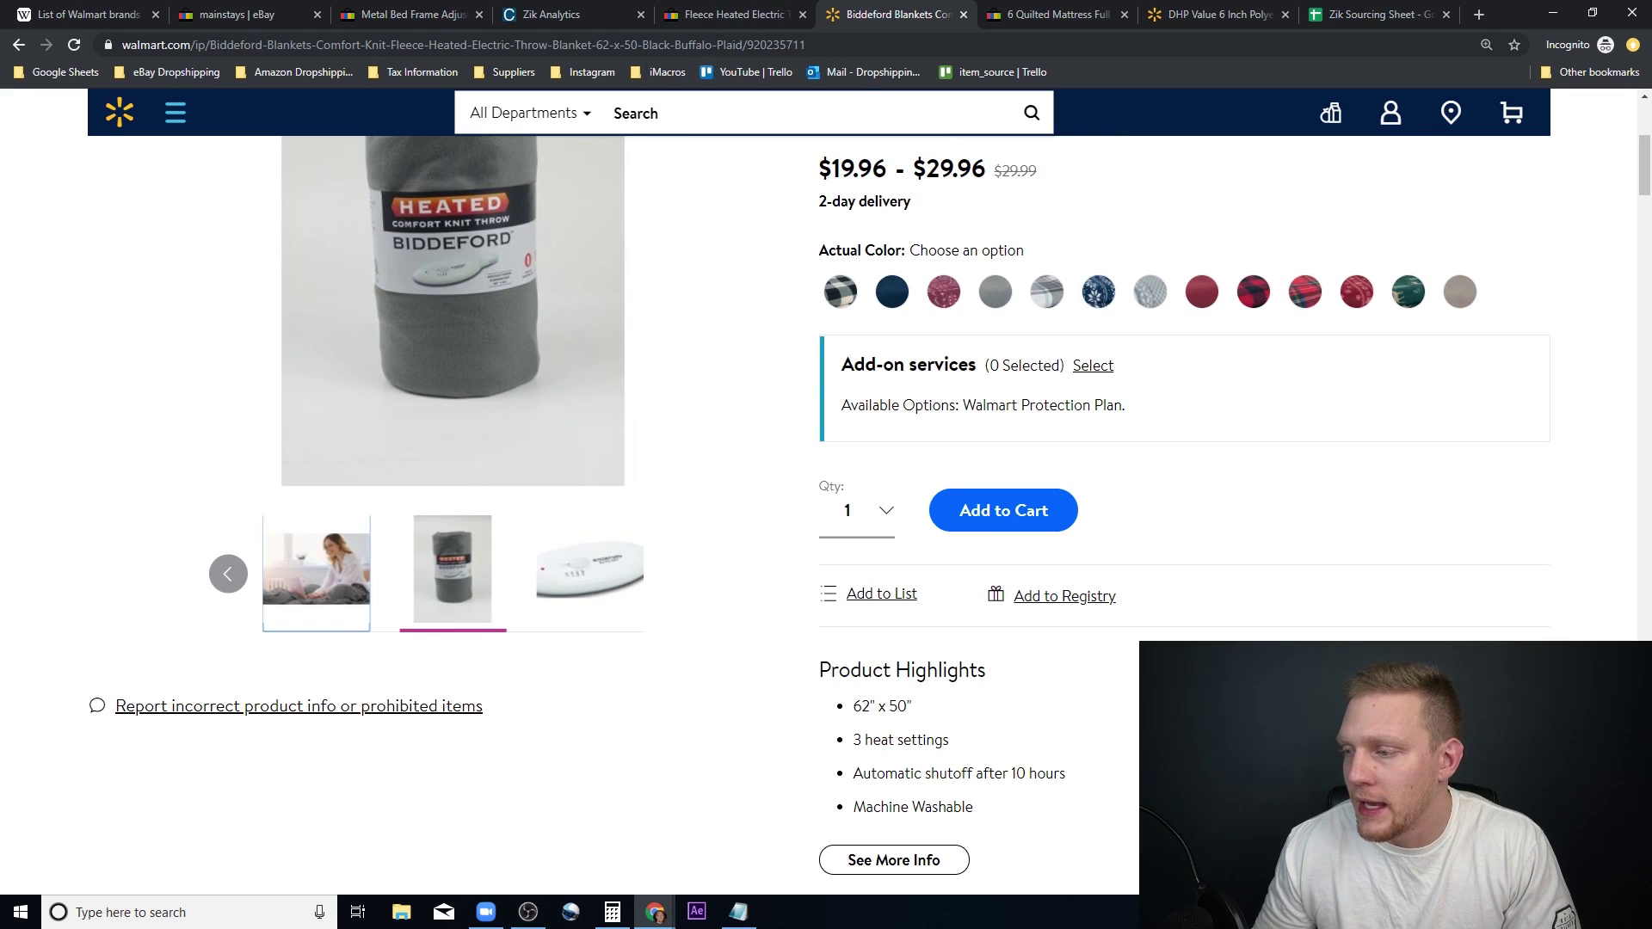
# Step: Choose the Gray color of the Biddeford heated throw on Walmart and check its price, delivery options and seller
pyautogui.scroll(-3, 826, 516)
pyautogui.scroll(6, 1100, 682)
pyautogui.click(1042, 559)
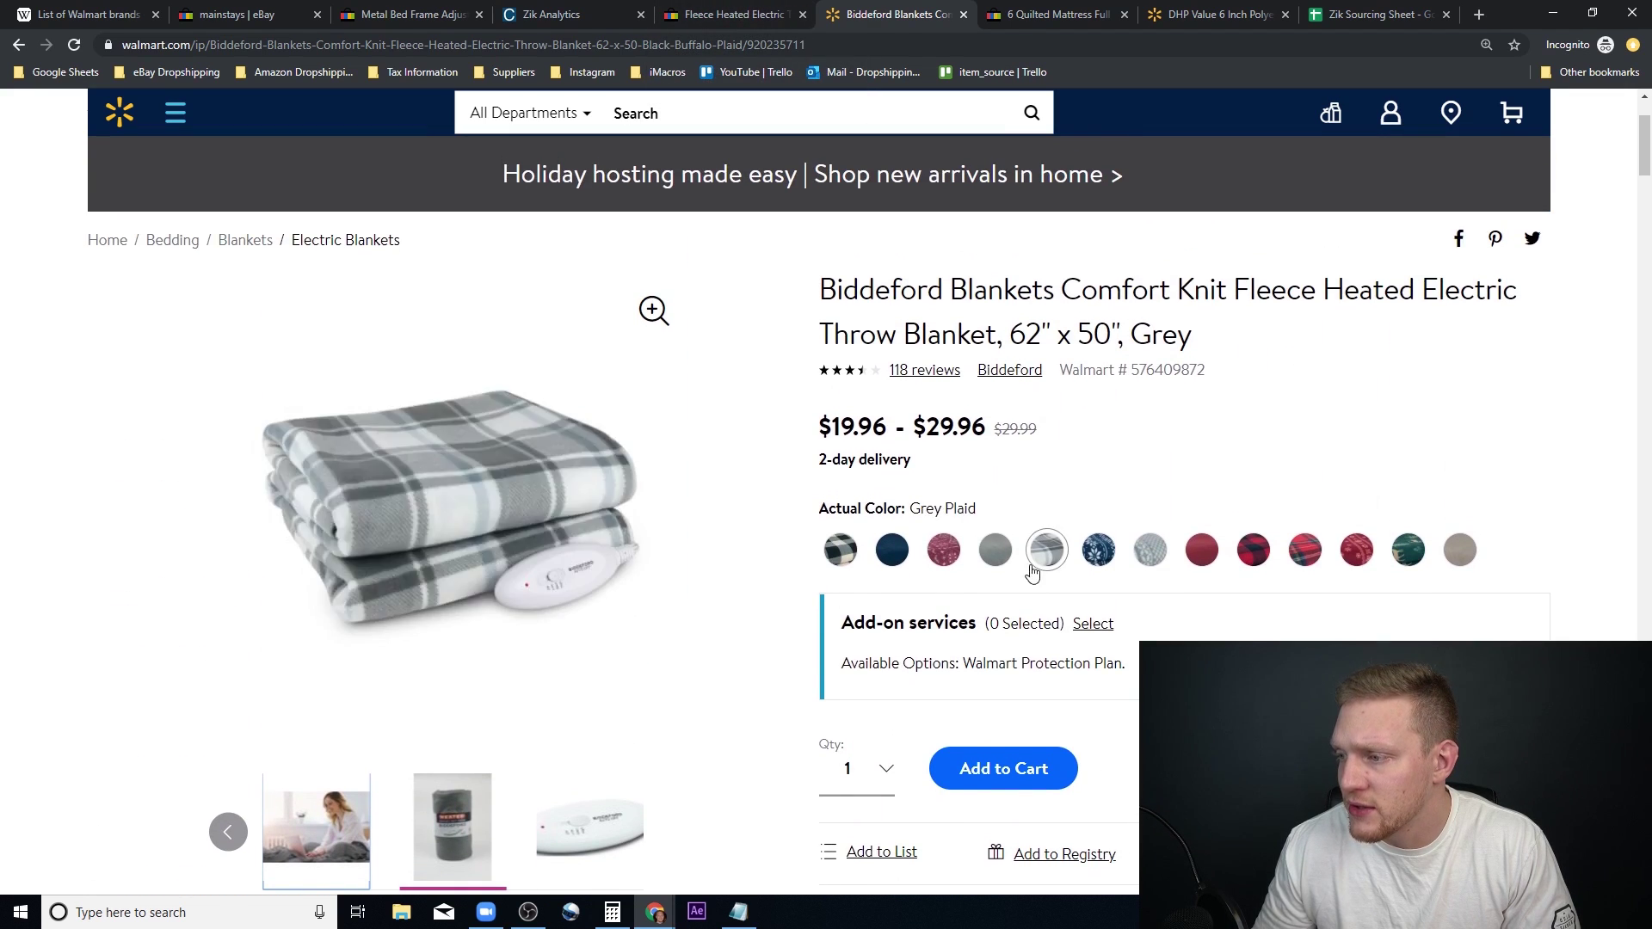
pyautogui.click(995, 552)
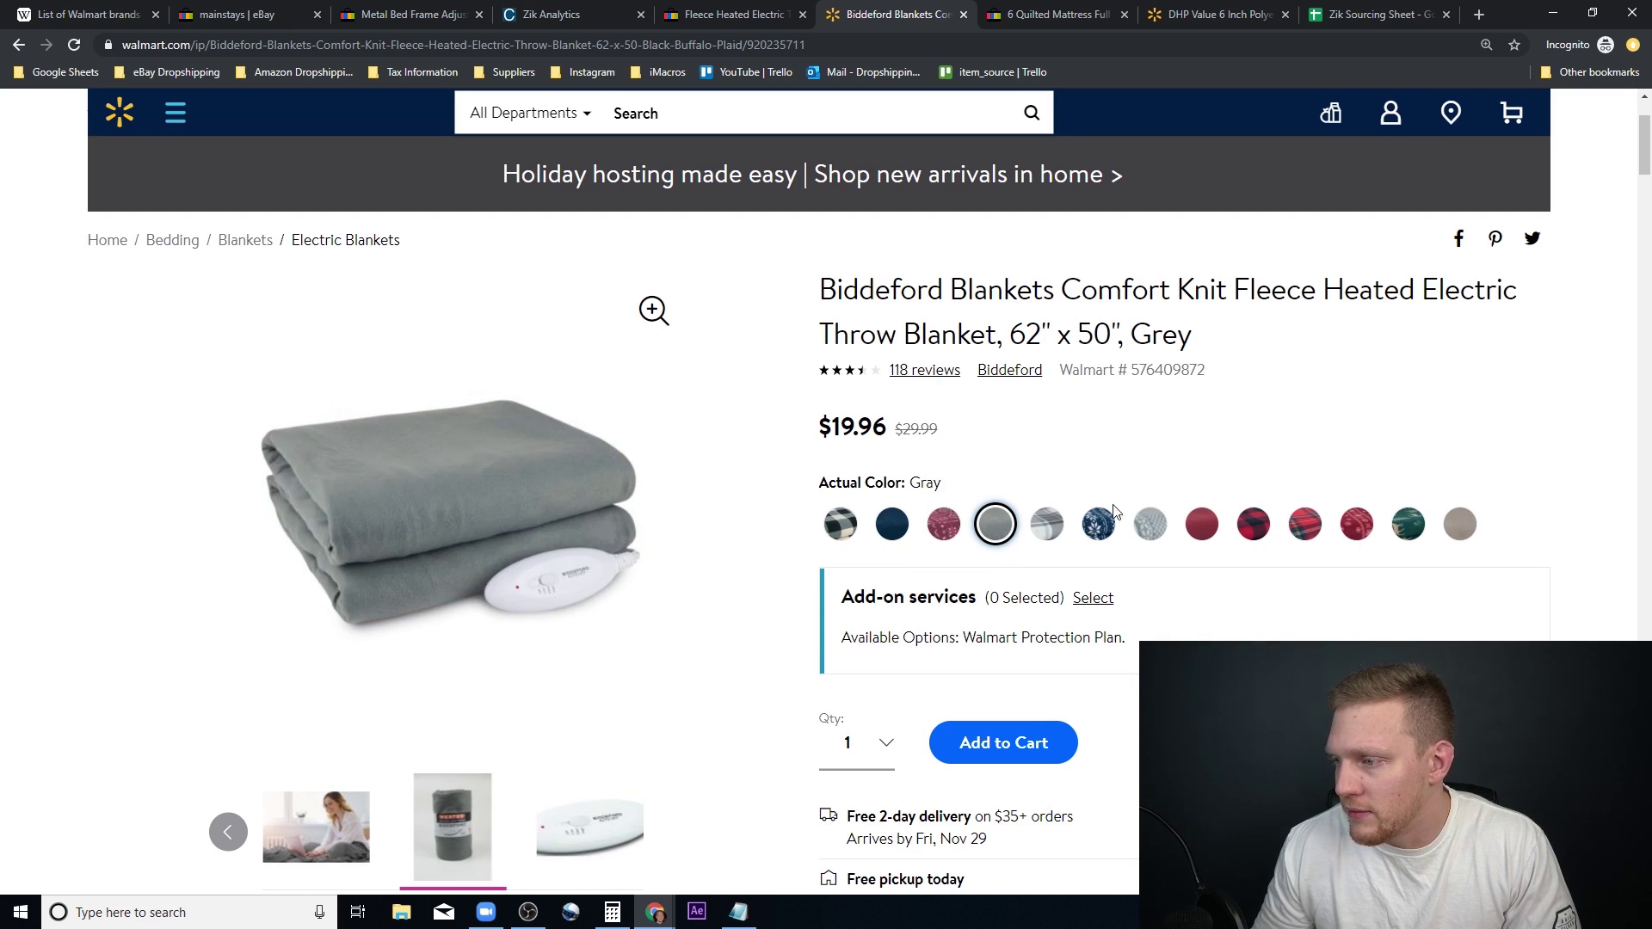
pyautogui.scroll(-1, 765, 215)
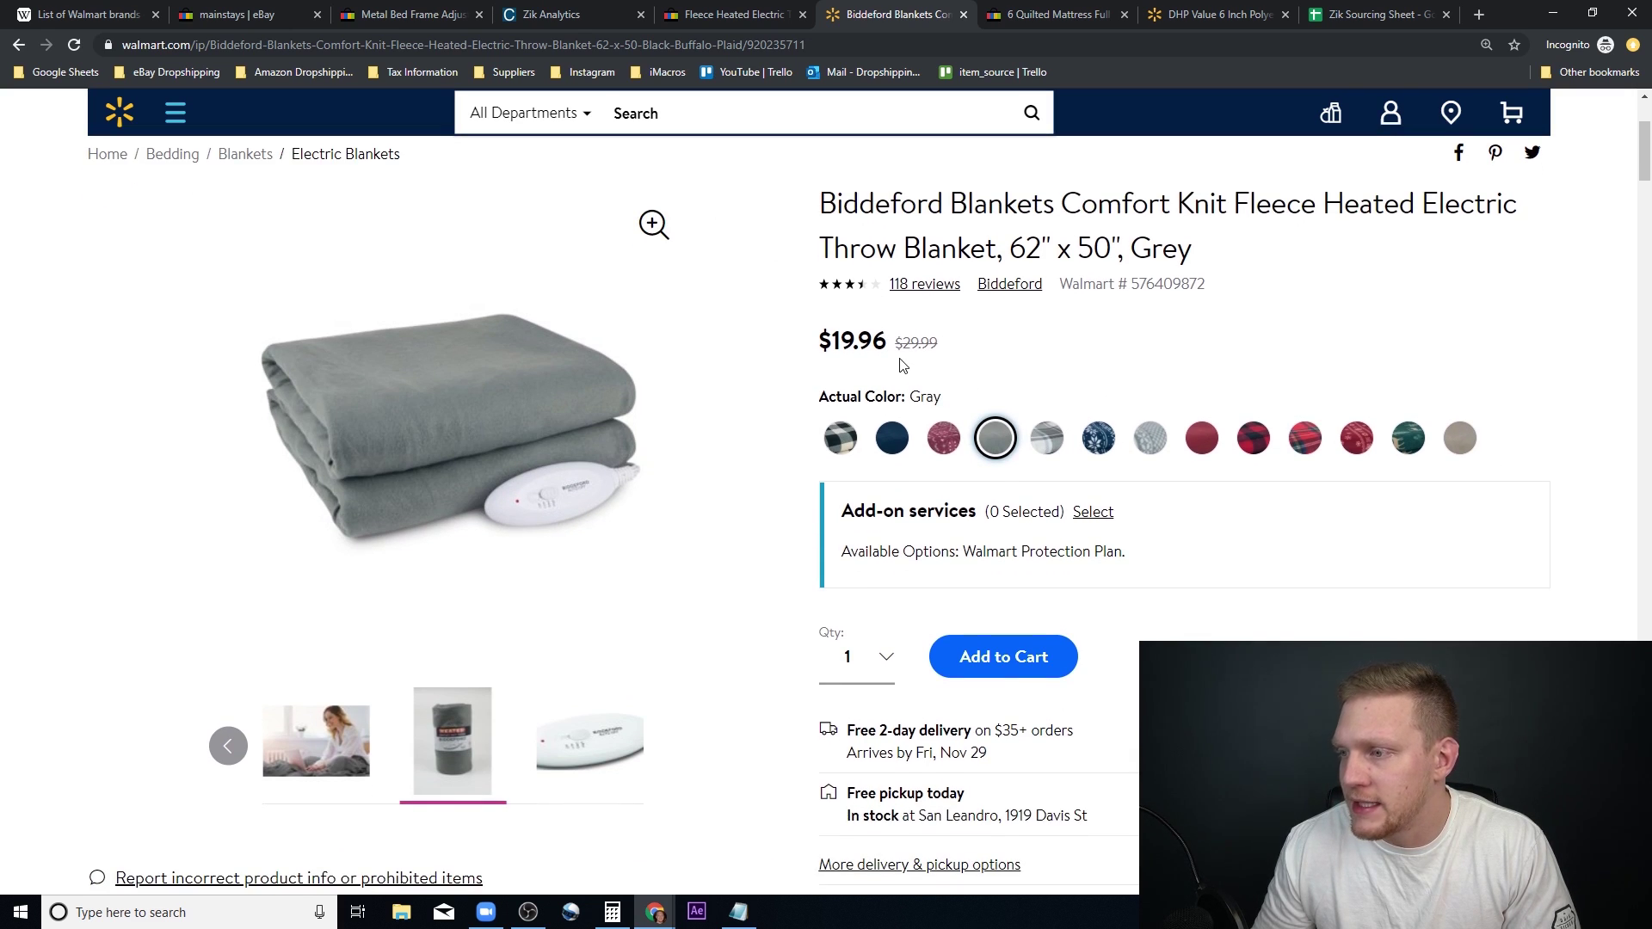
pyautogui.scroll(-3, 899, 449)
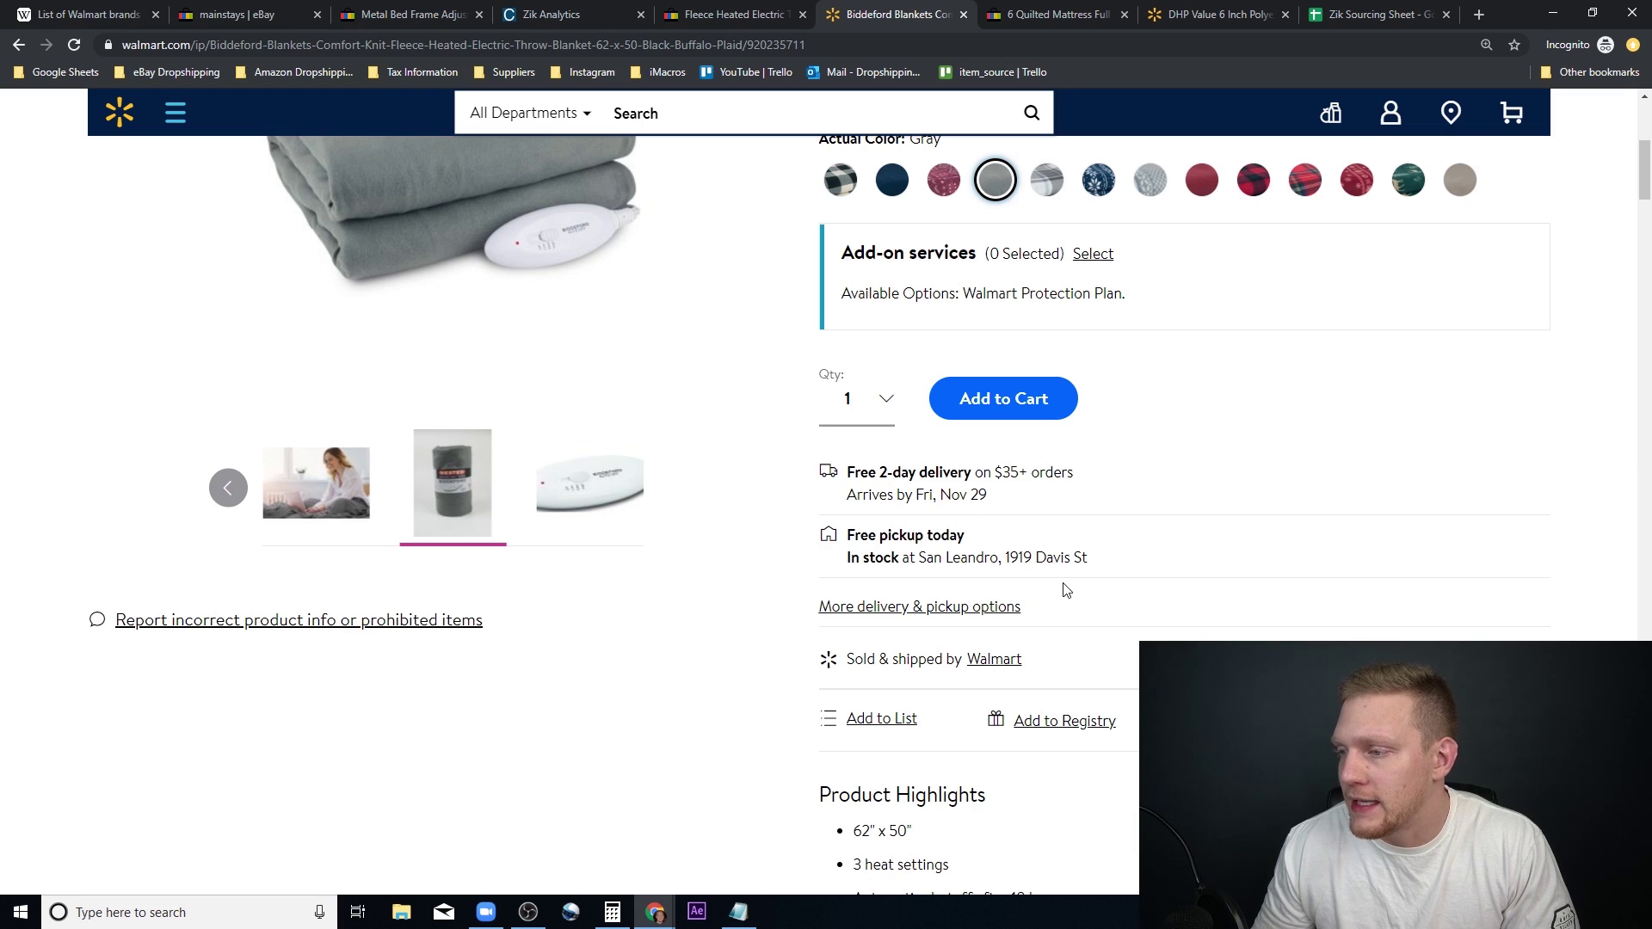
pyautogui.scroll(-2, 1059, 583)
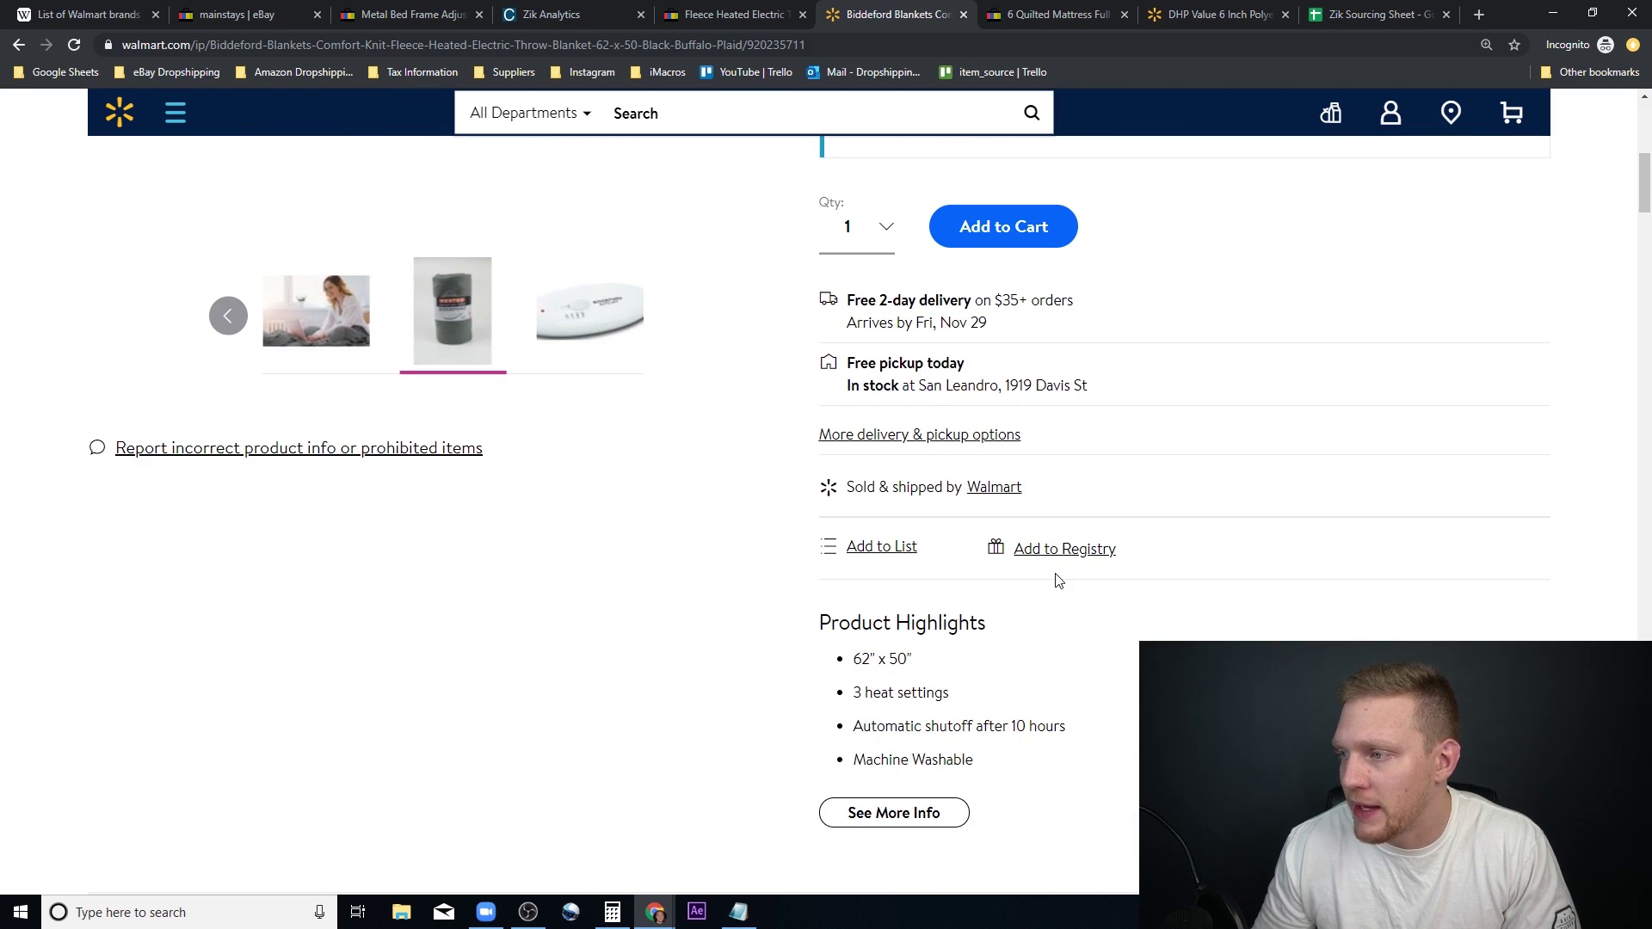
pyautogui.scroll(5, 1059, 322)
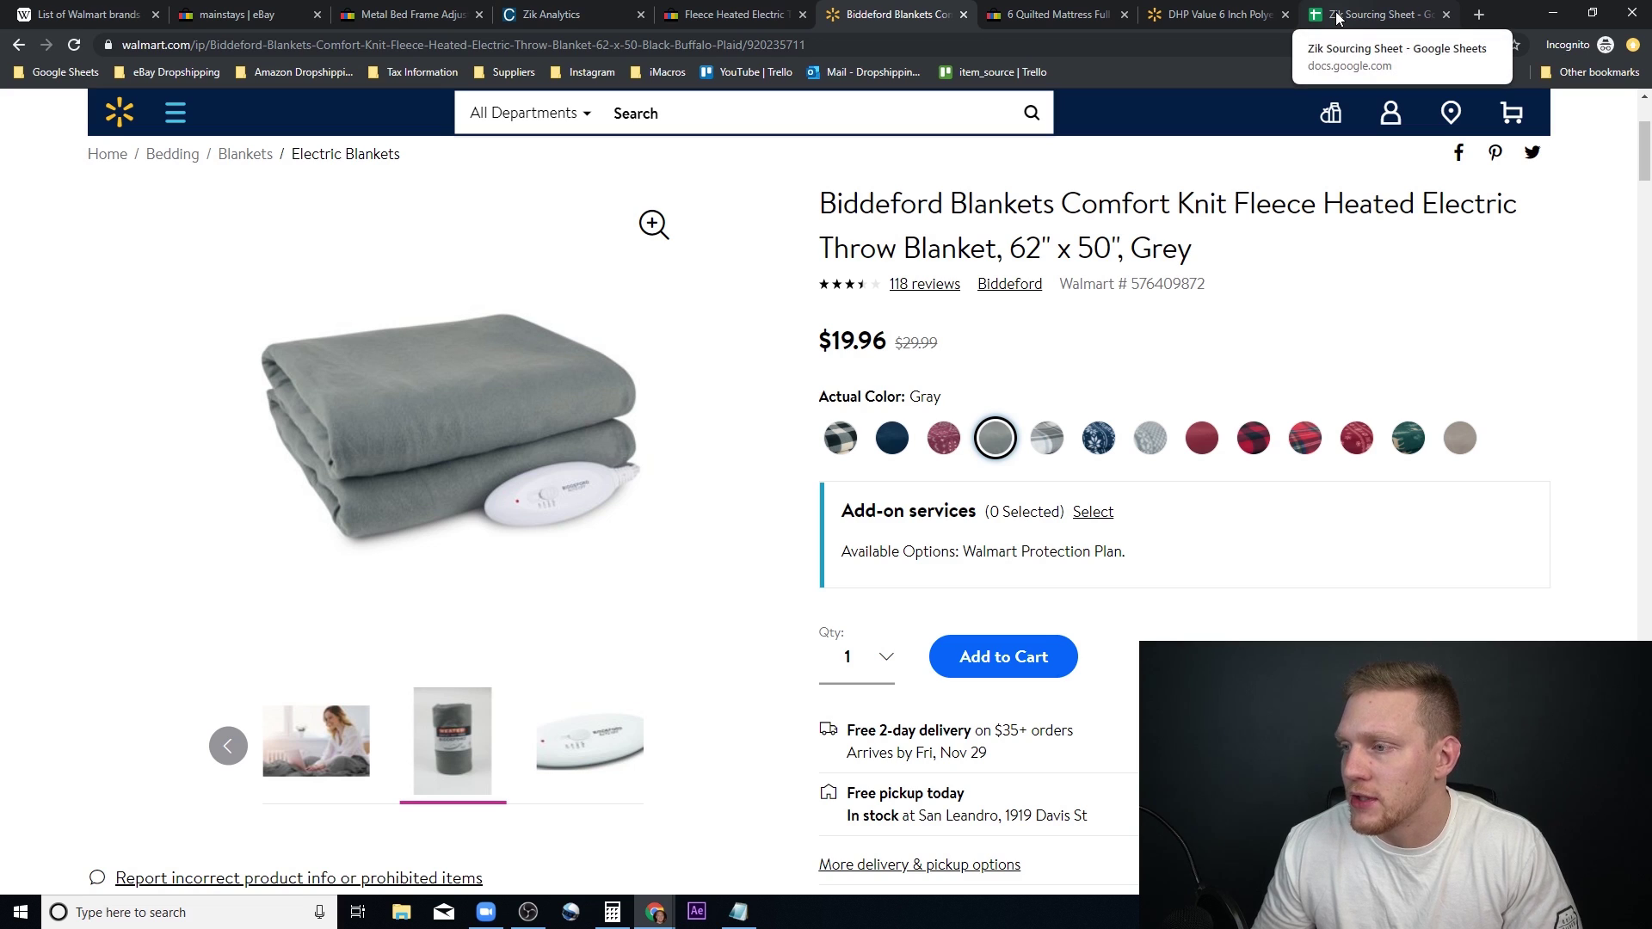
# Step: Check the heated throw's price on eBay and enter 31.99 as the eBay Price in row 3 of the Zik Sourcing Sheet
pyautogui.click(728, 15)
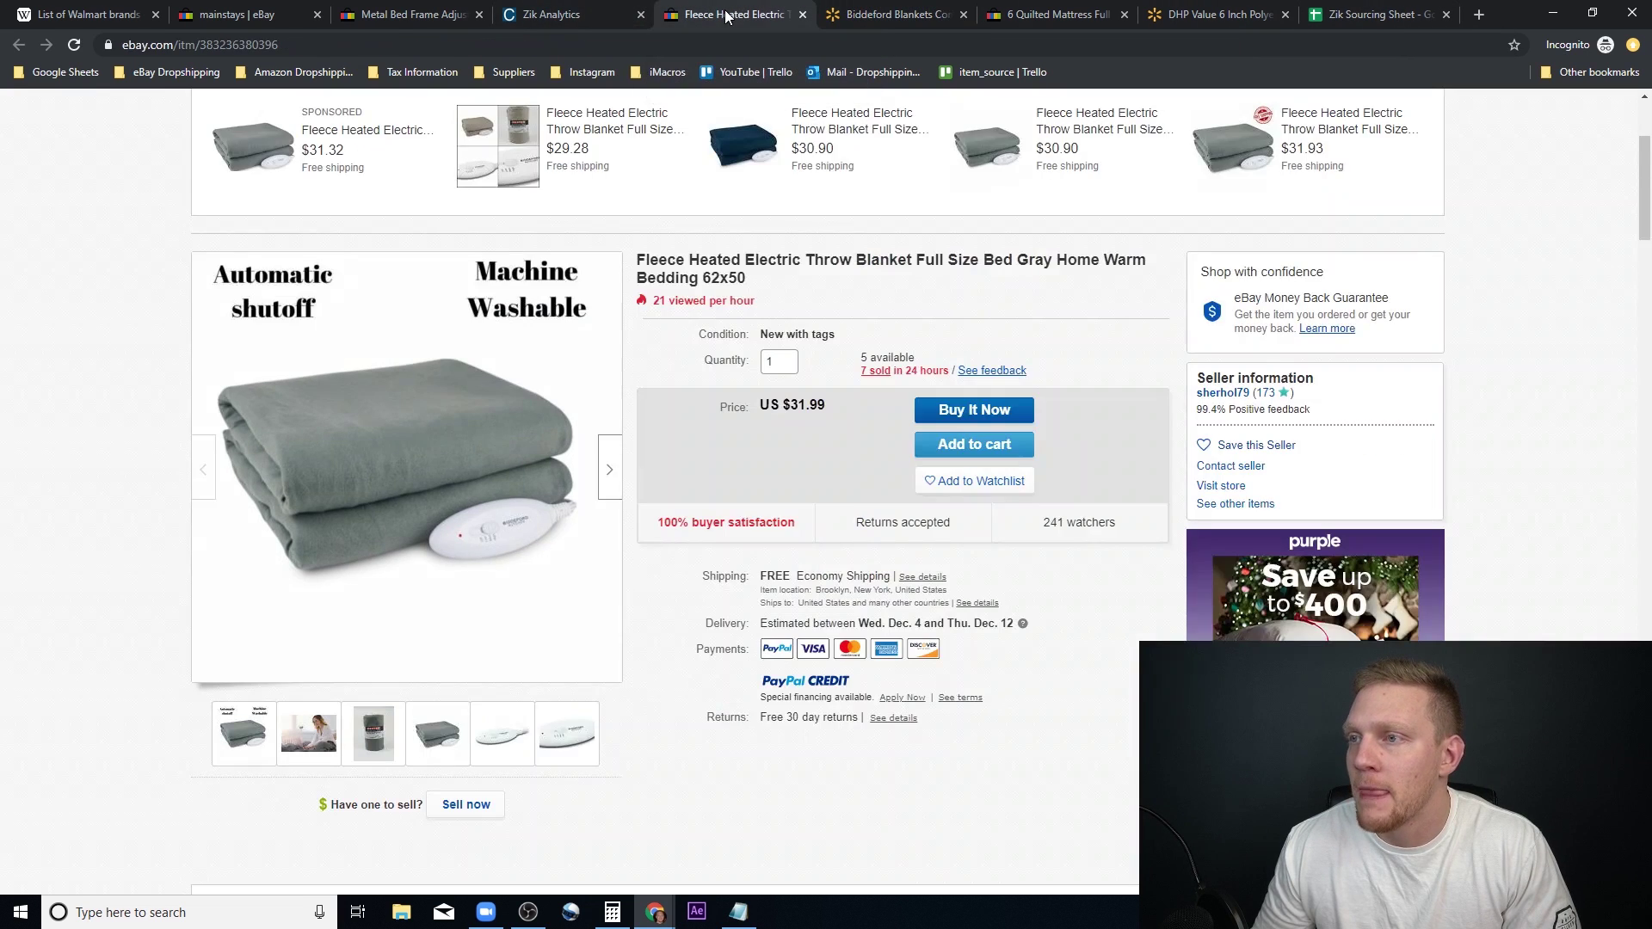
pyautogui.click(1380, 15)
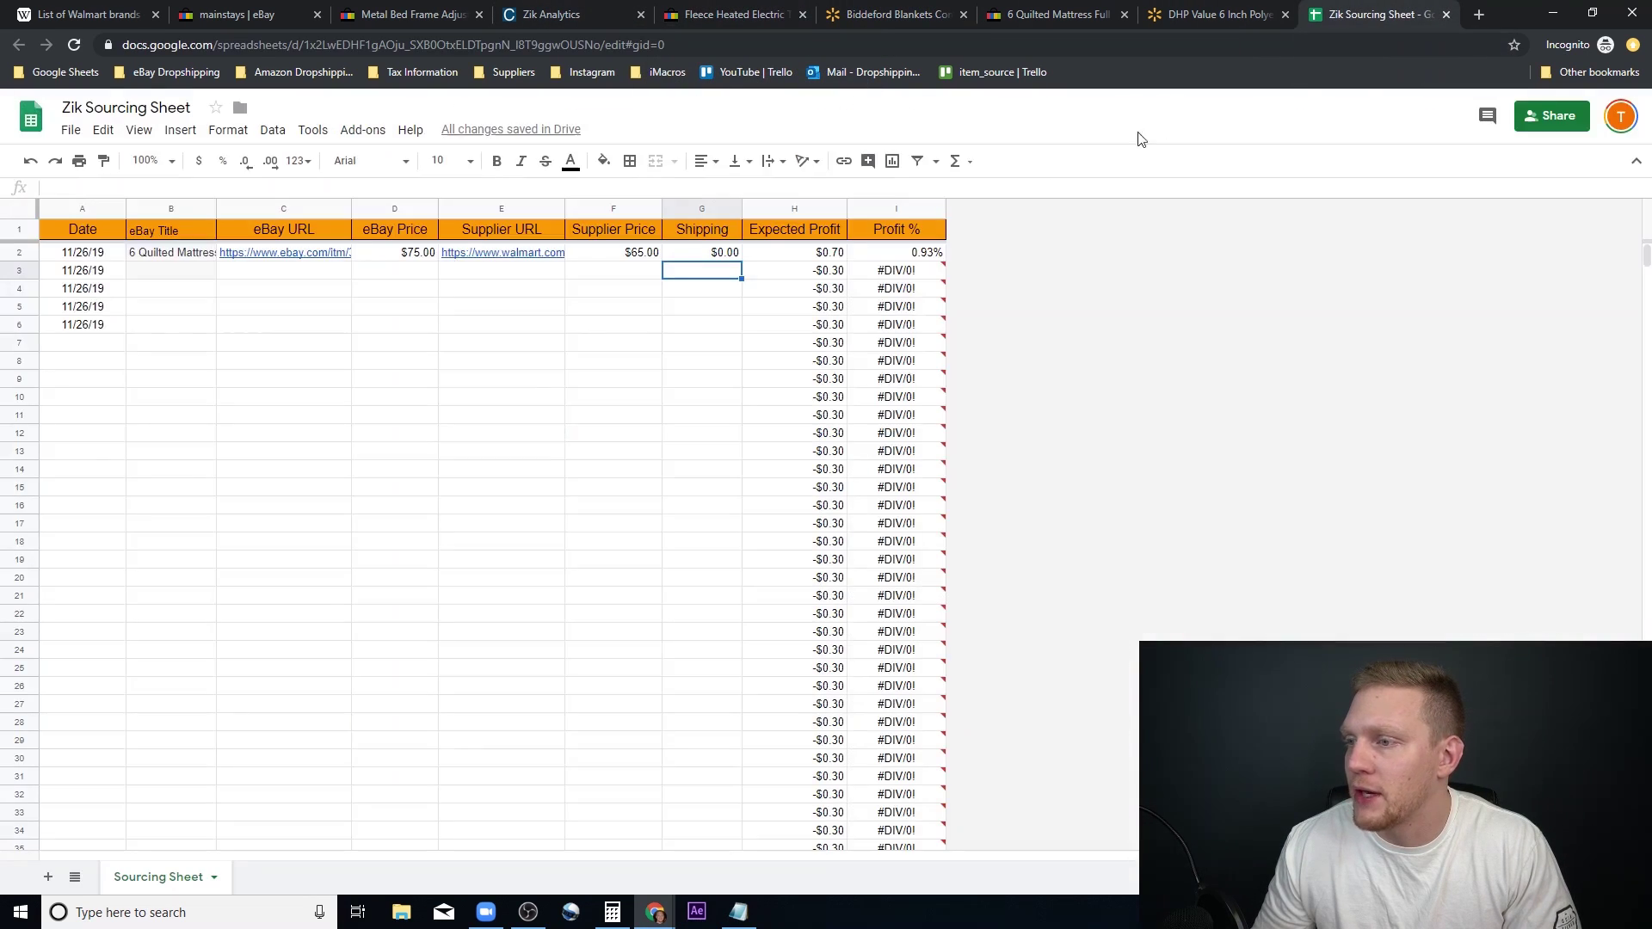
pyautogui.click(389, 272)
pyautogui.write('31.')
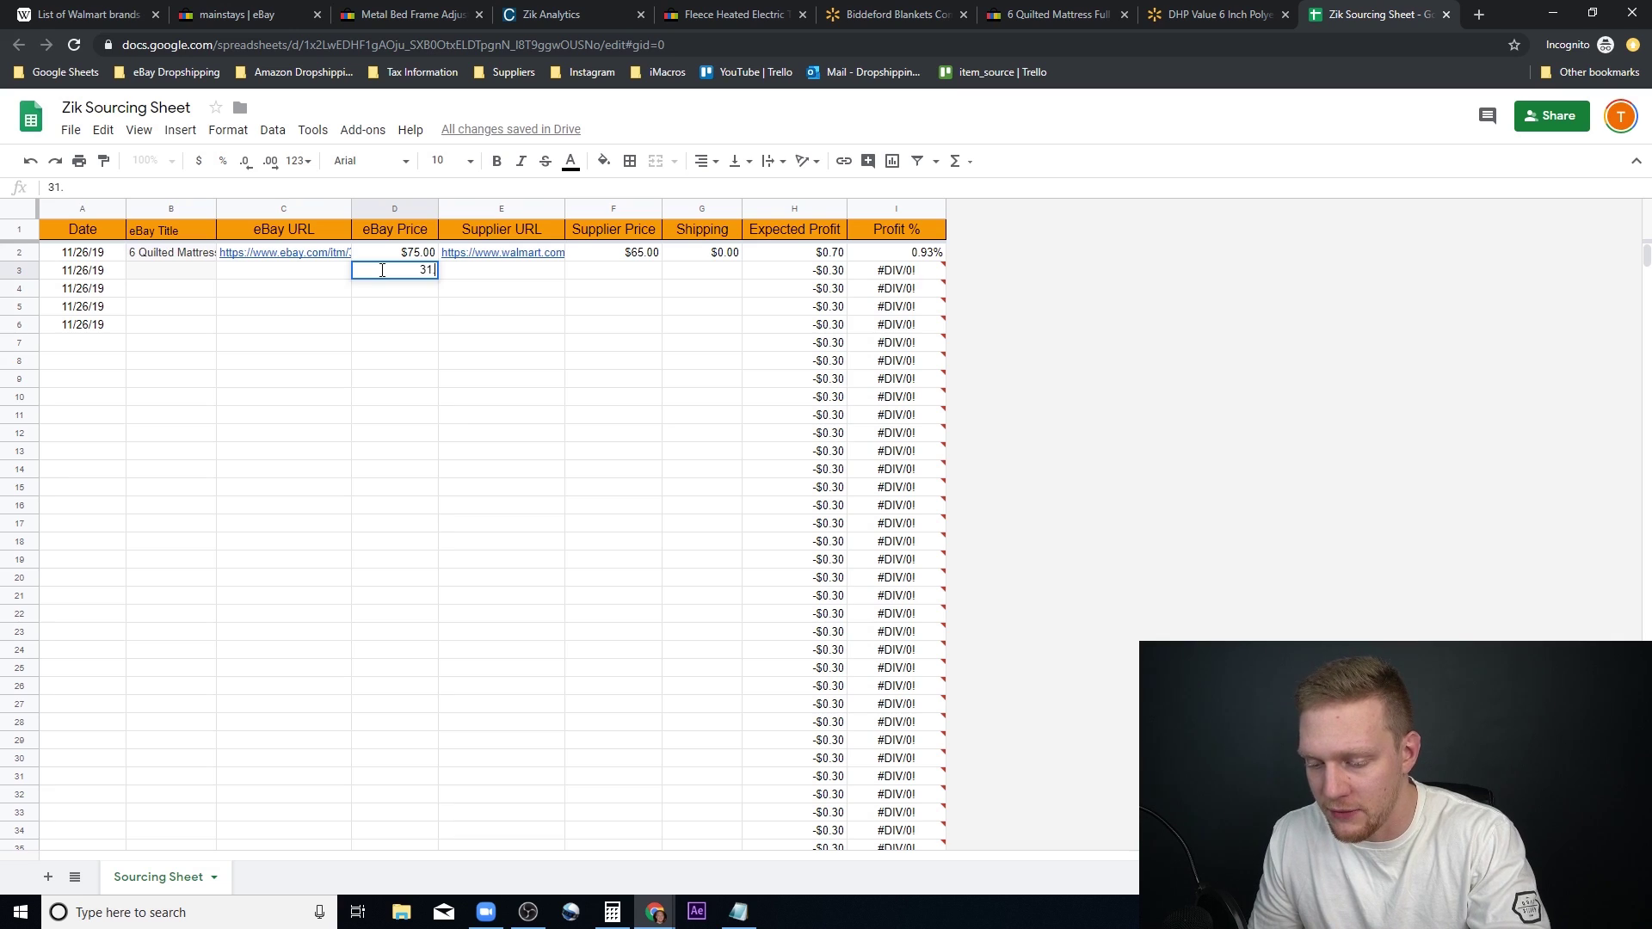
pyautogui.write('99')
pyautogui.press('Tab')
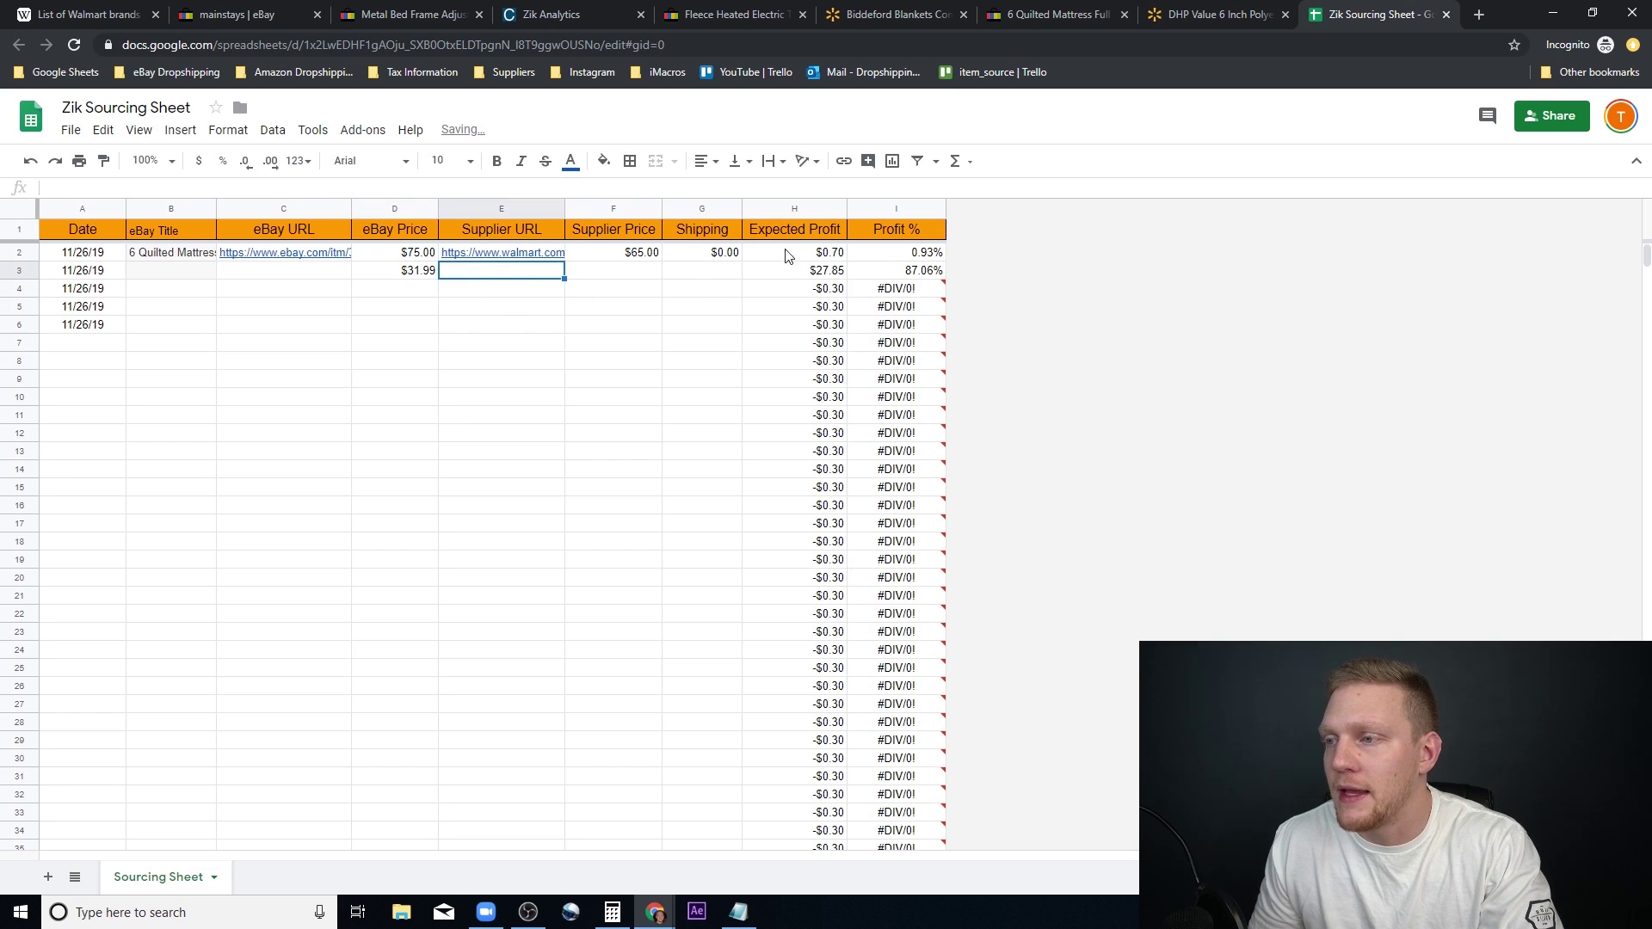
# Step: Inspect the Expected Profit formula in row 2, and enter 19.96 as Supplier Price and 5.99 as Shipping in row 3
pyautogui.click(813, 255)
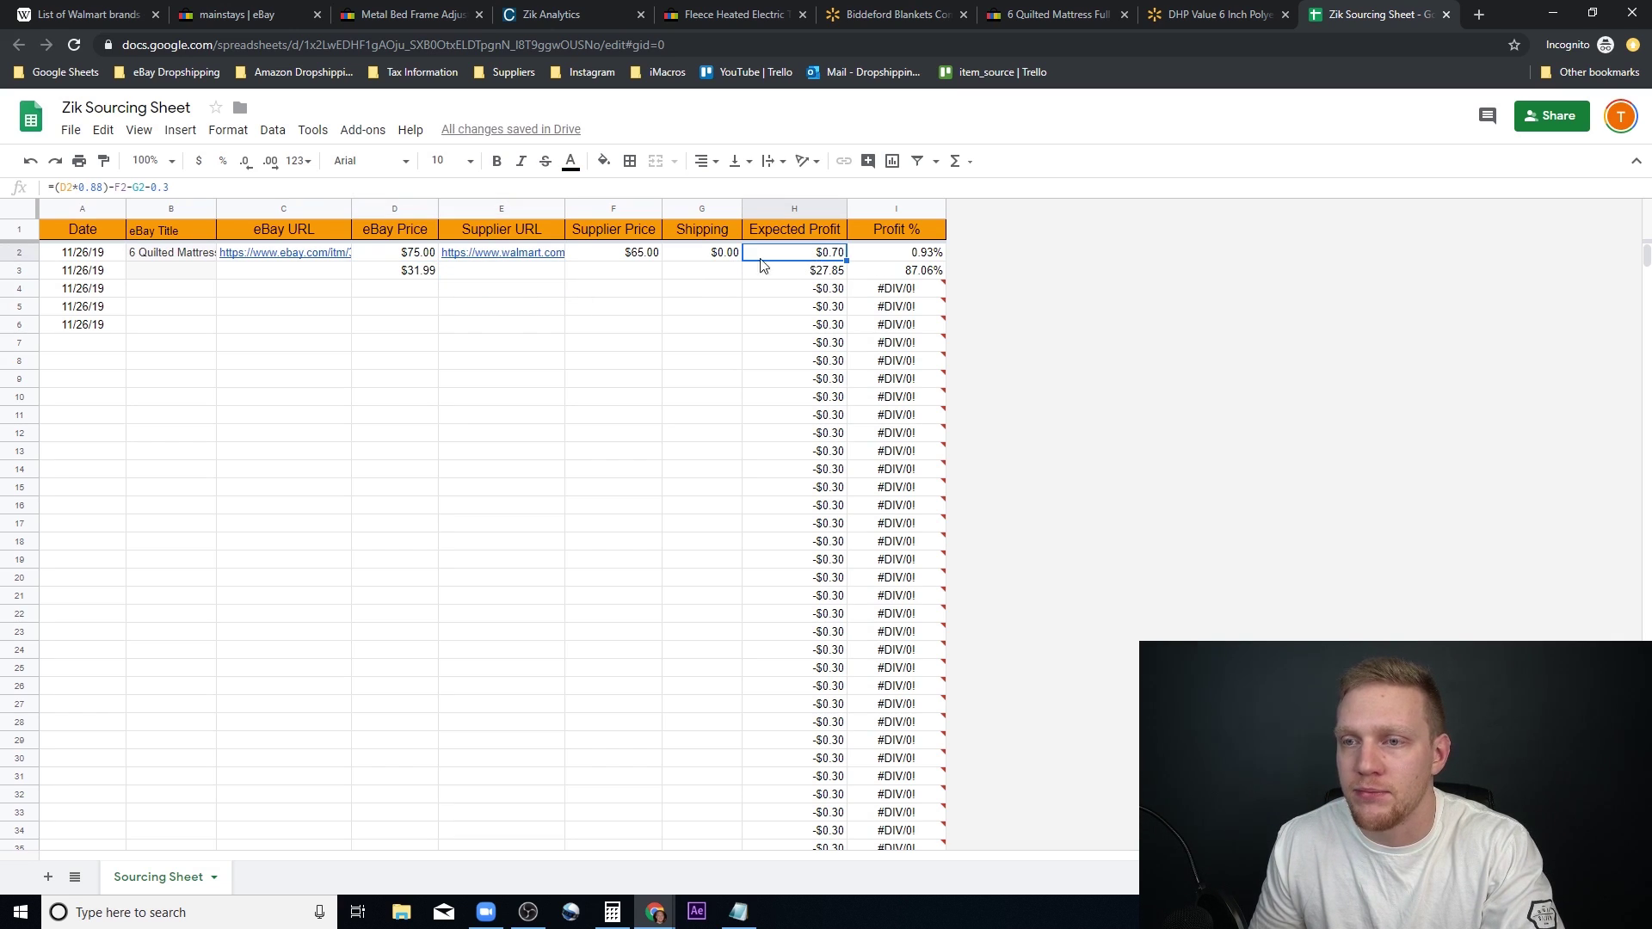
pyautogui.click(531, 278)
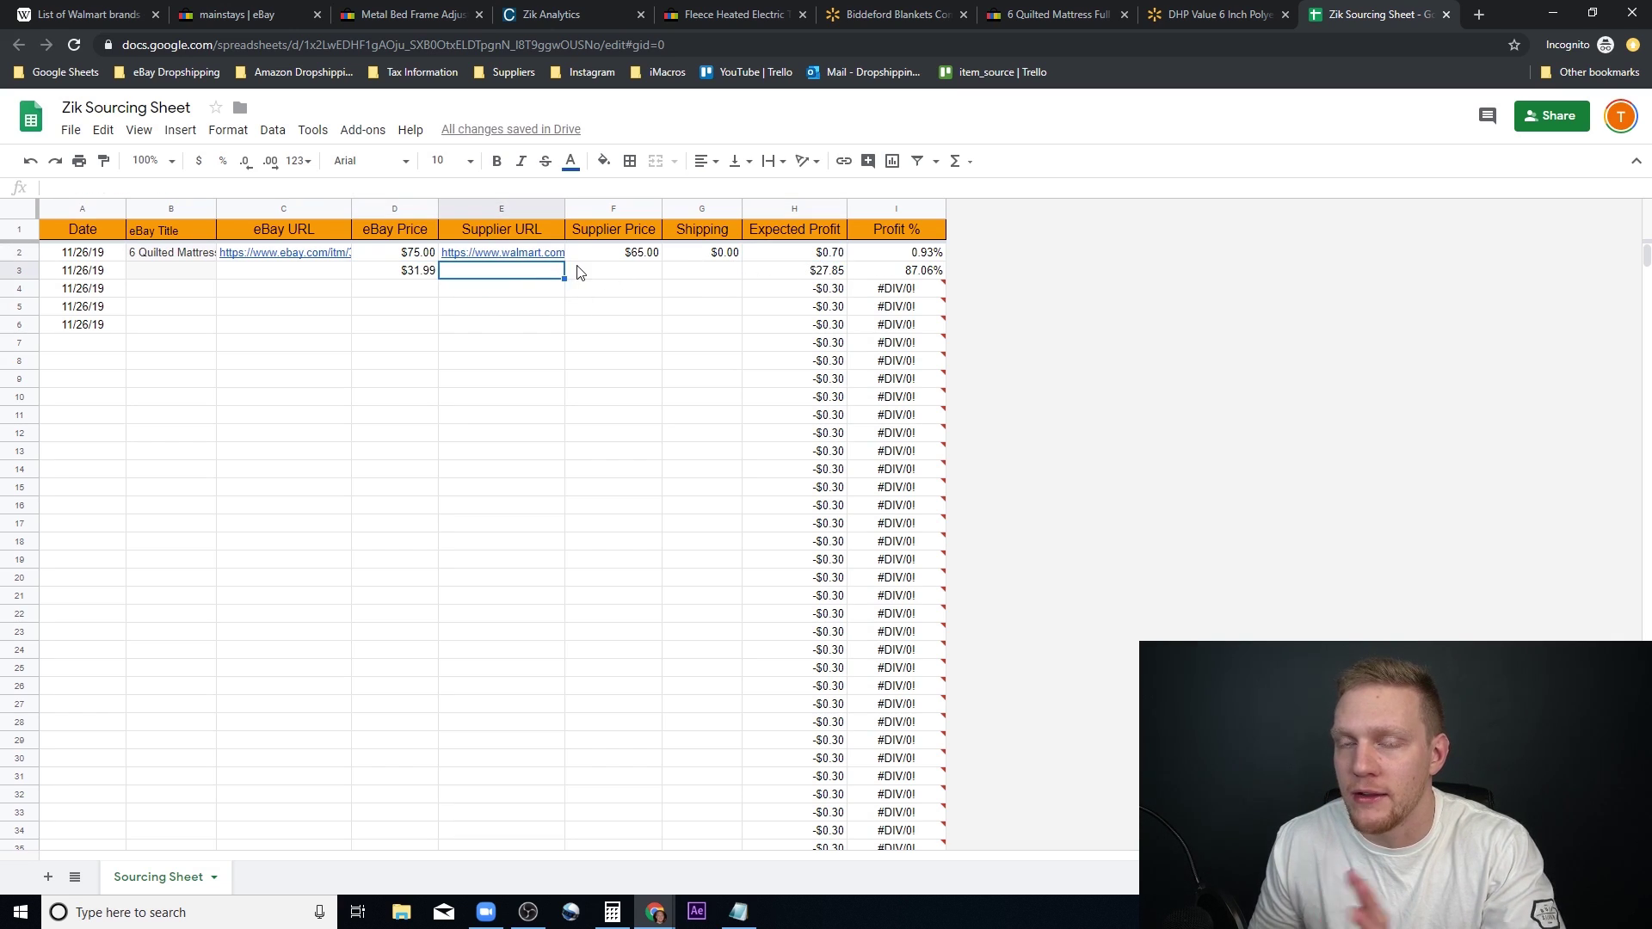
pyautogui.click(625, 278)
pyautogui.write('19.')
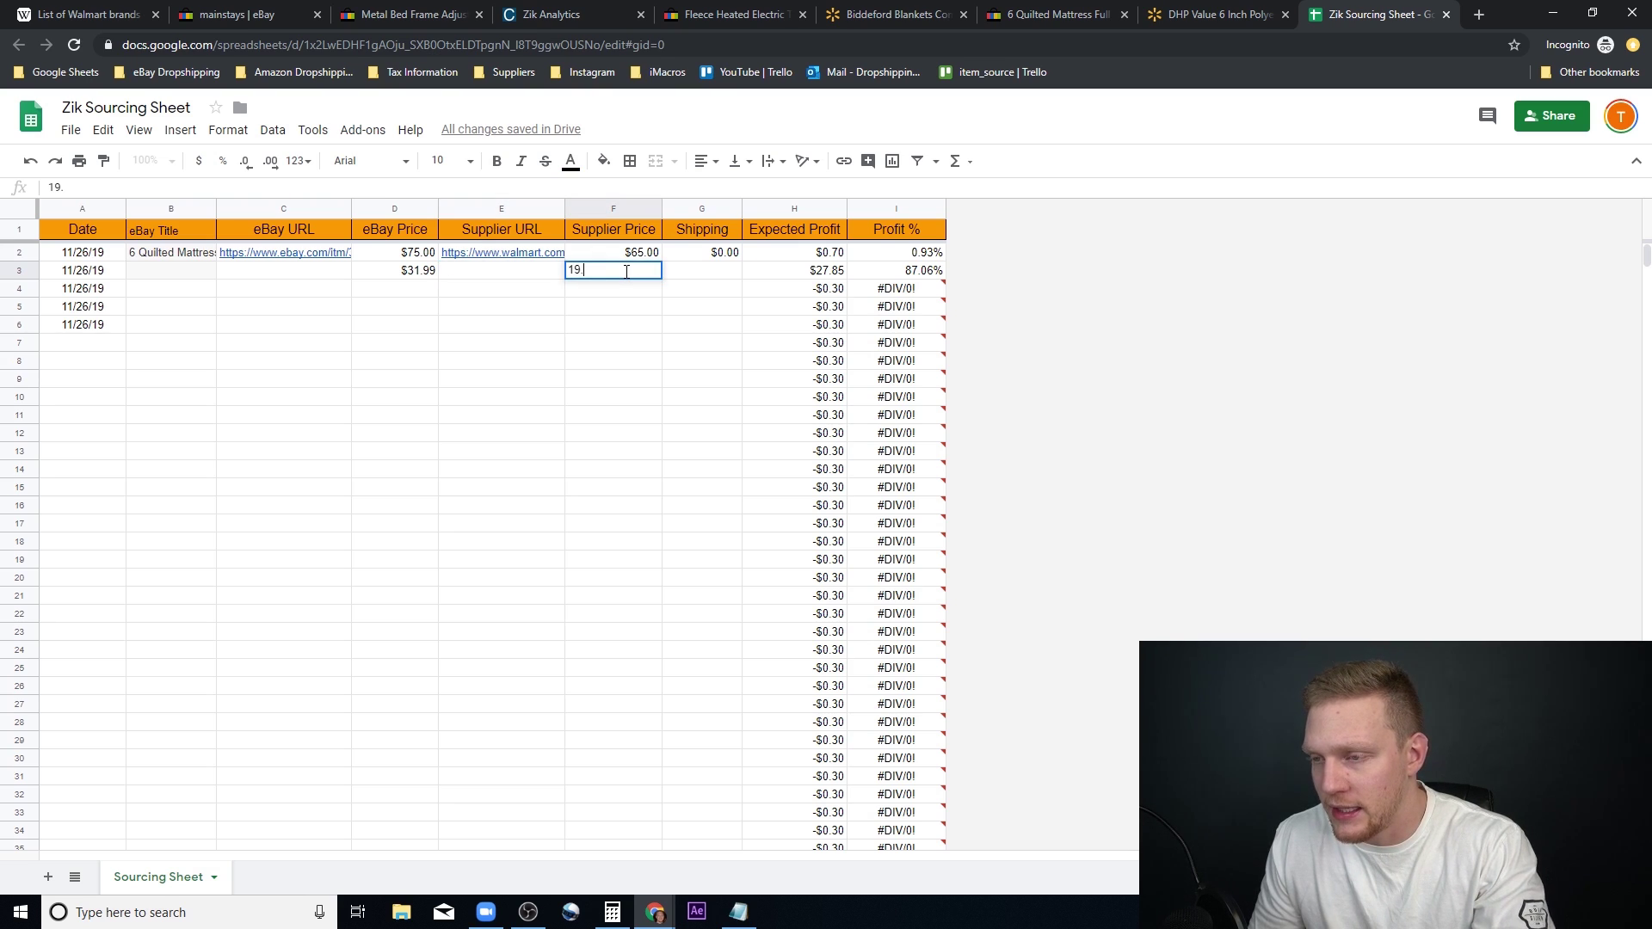
pyautogui.write('96')
pyautogui.click(674, 276)
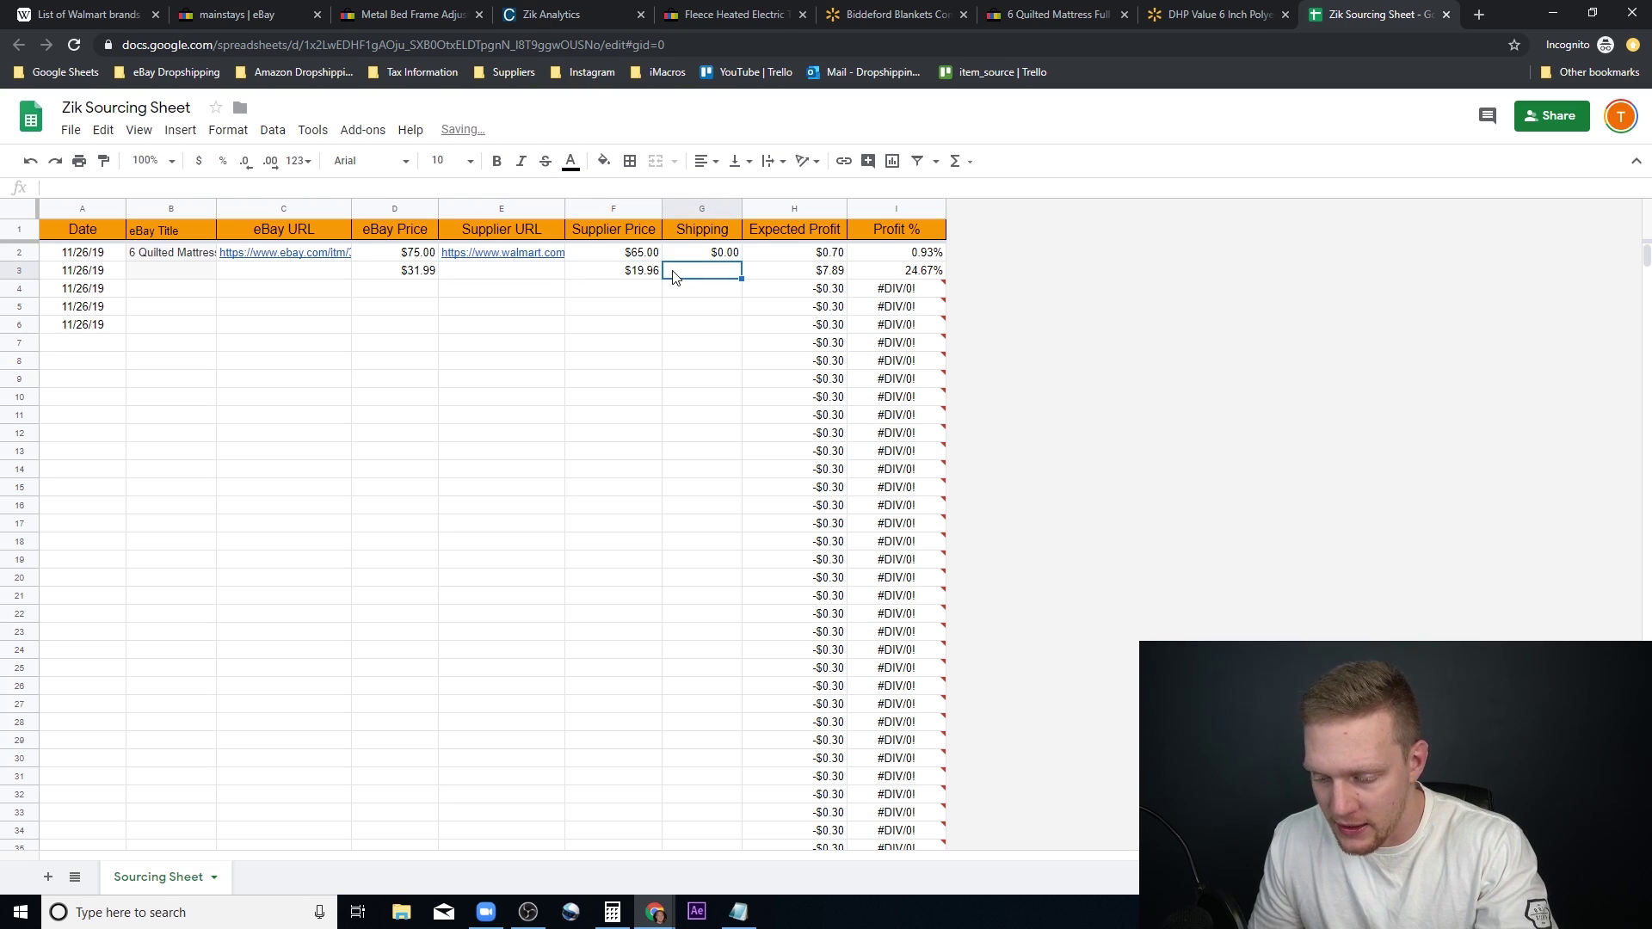
pyautogui.write('5.99')
pyautogui.press('Return')
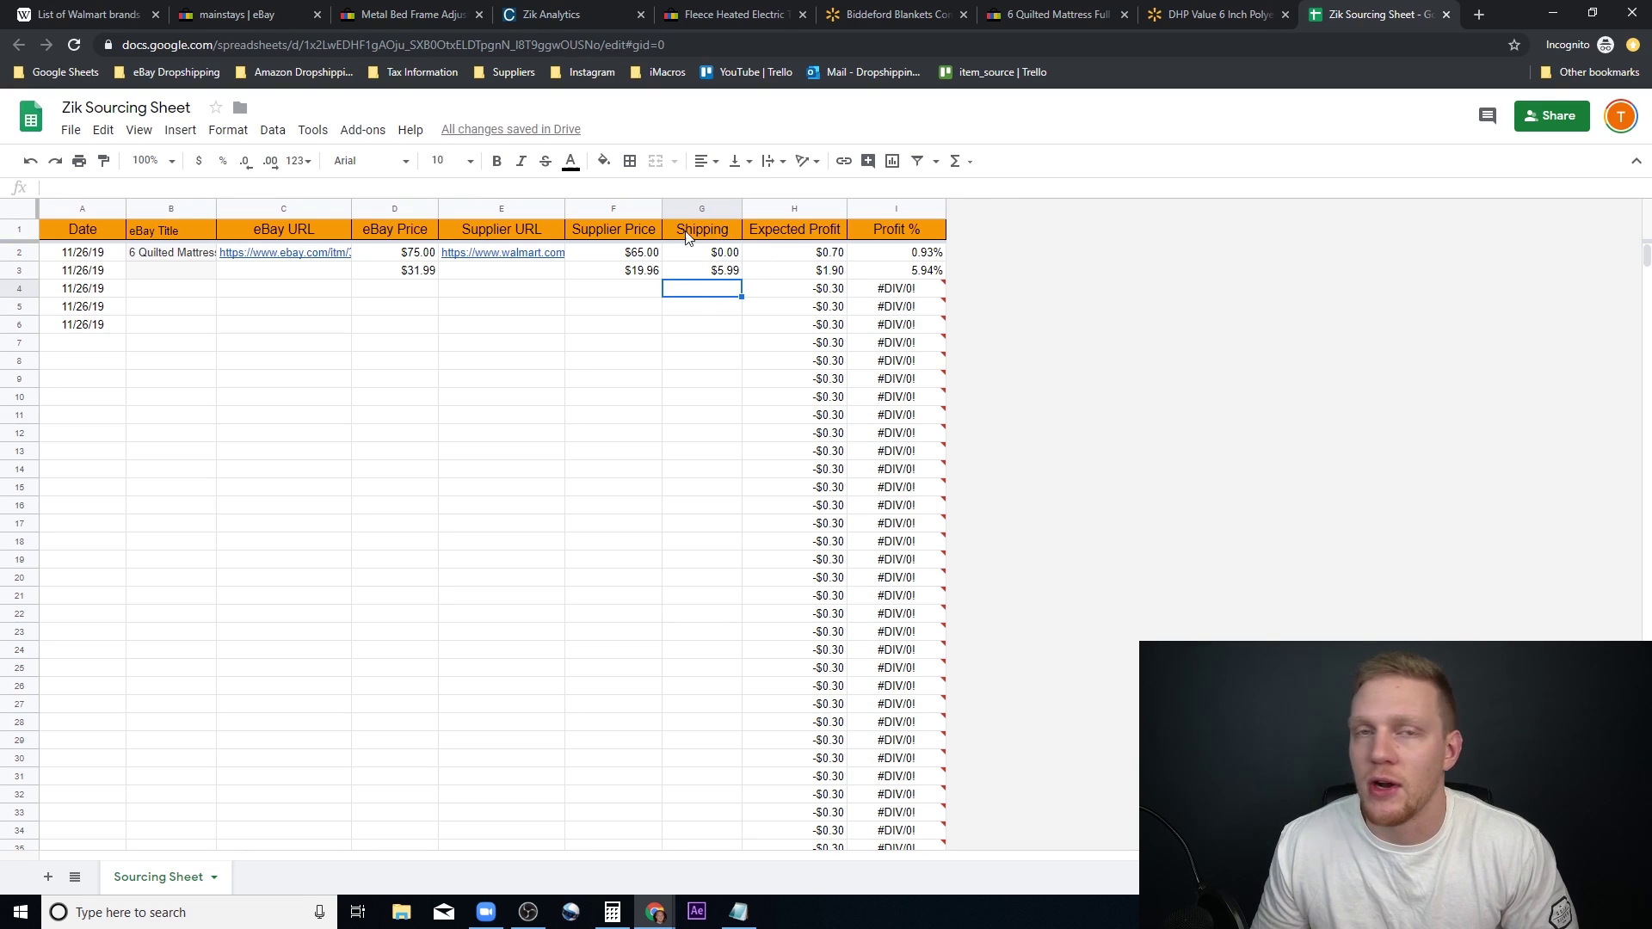
# Step: Check the heated throw's sales figures in Zik Analytics and look through its eBay item specifics, description and price
pyautogui.click(557, 16)
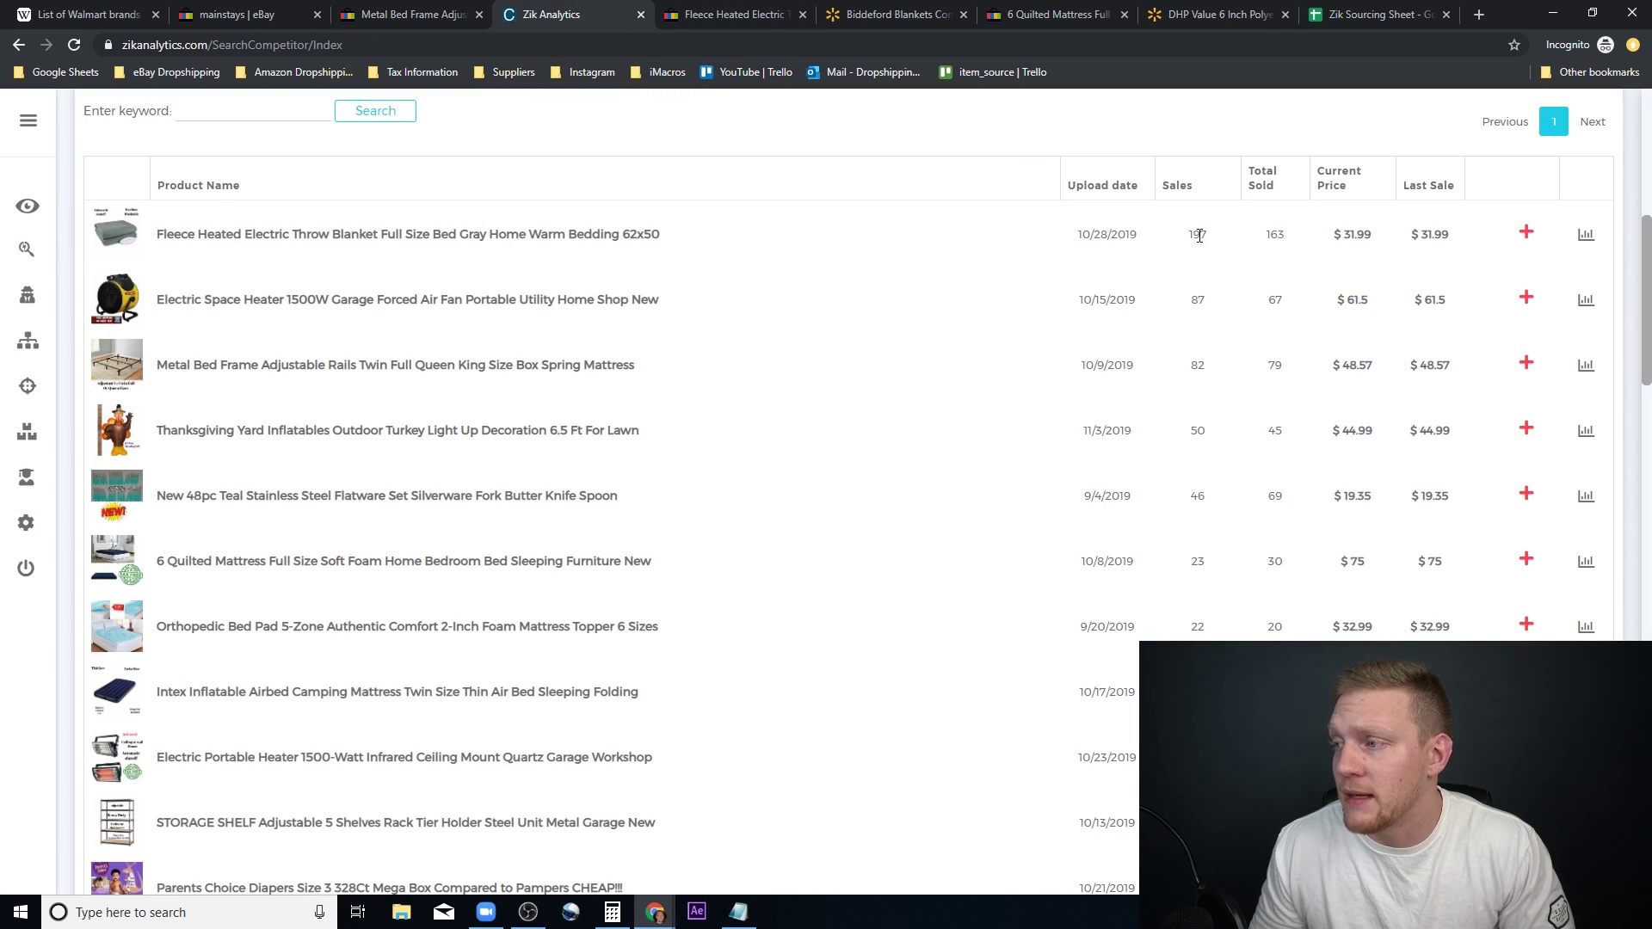
pyautogui.click(732, 14)
pyautogui.scroll(-4, 690, 307)
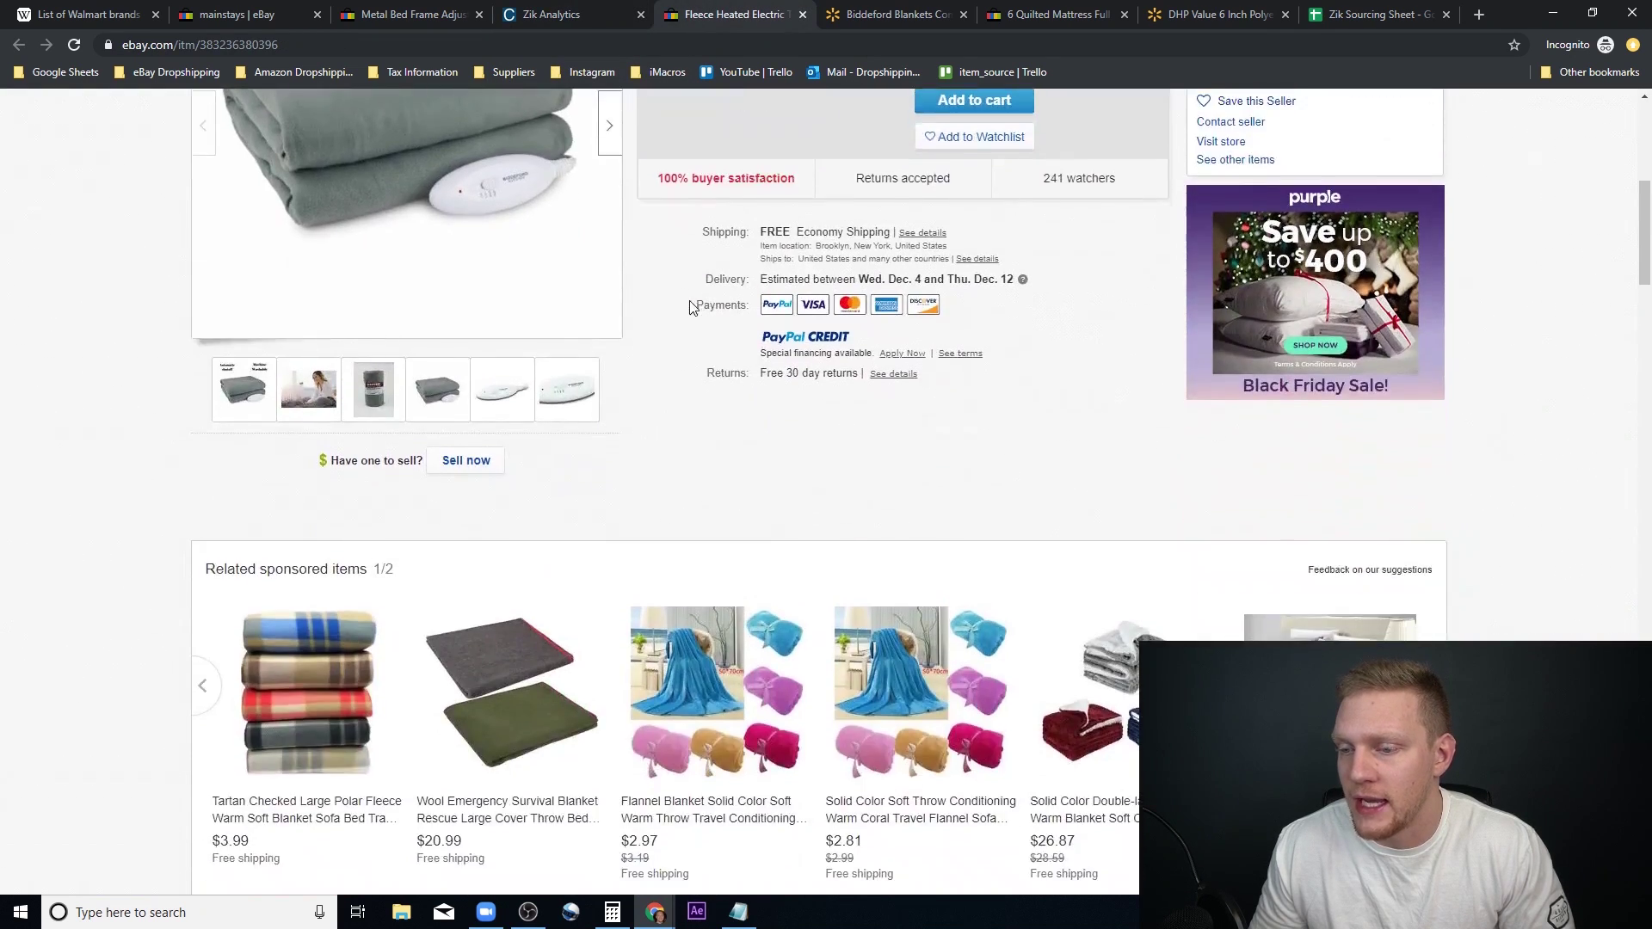
pyautogui.scroll(-15, 754, 339)
pyautogui.scroll(5, 754, 338)
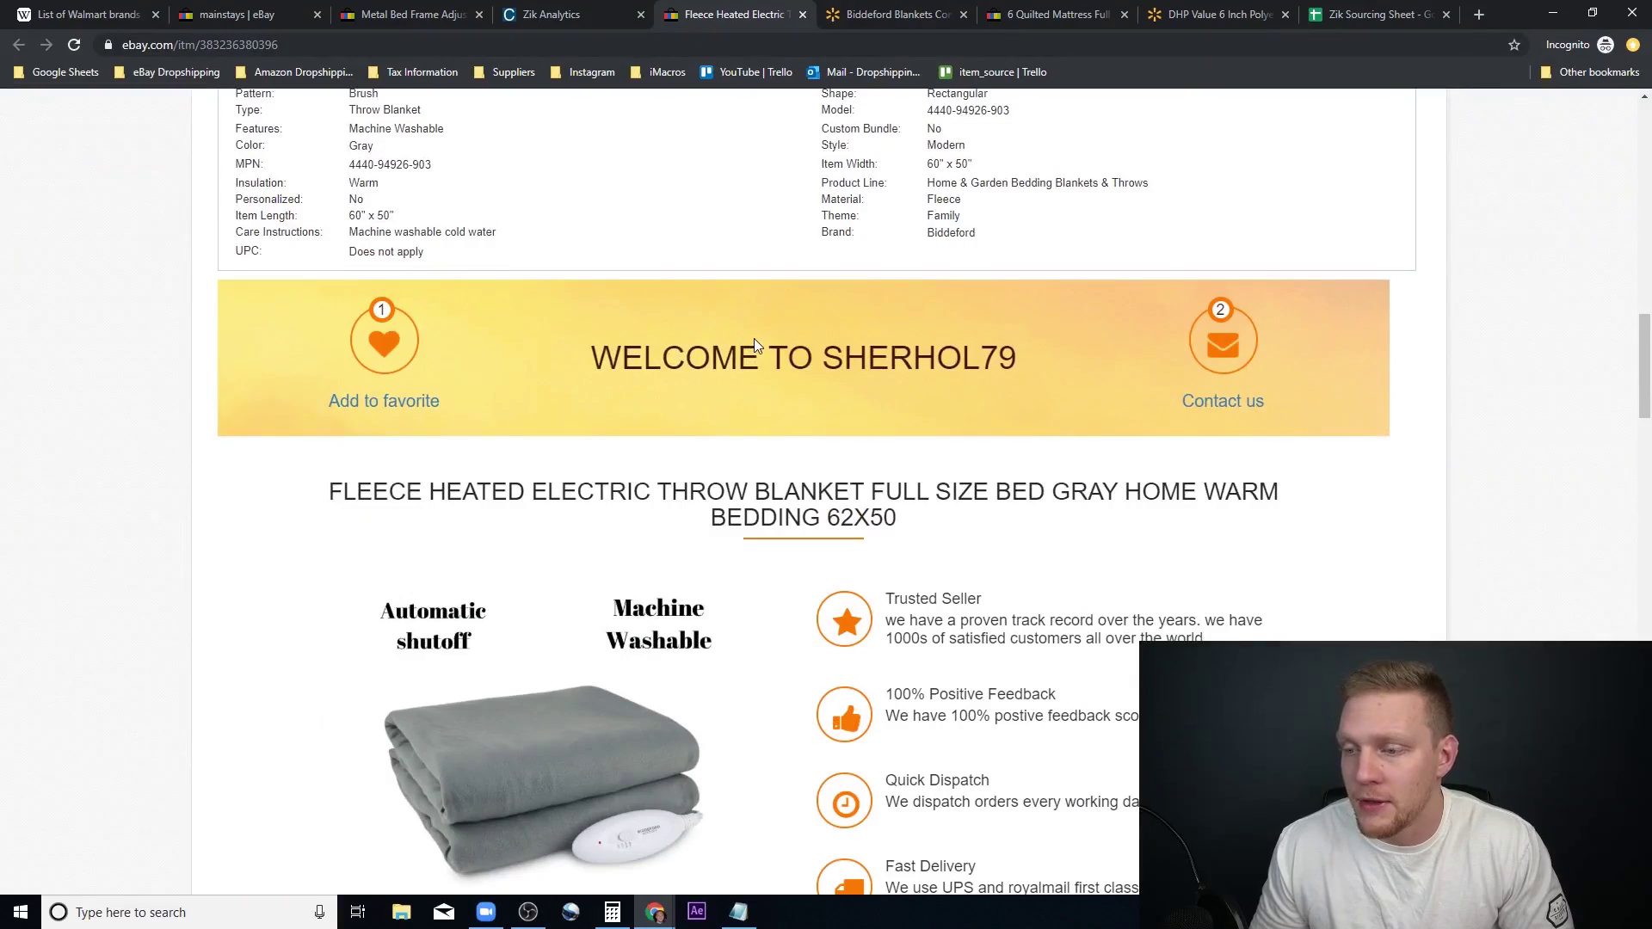
pyautogui.scroll(-20, 753, 339)
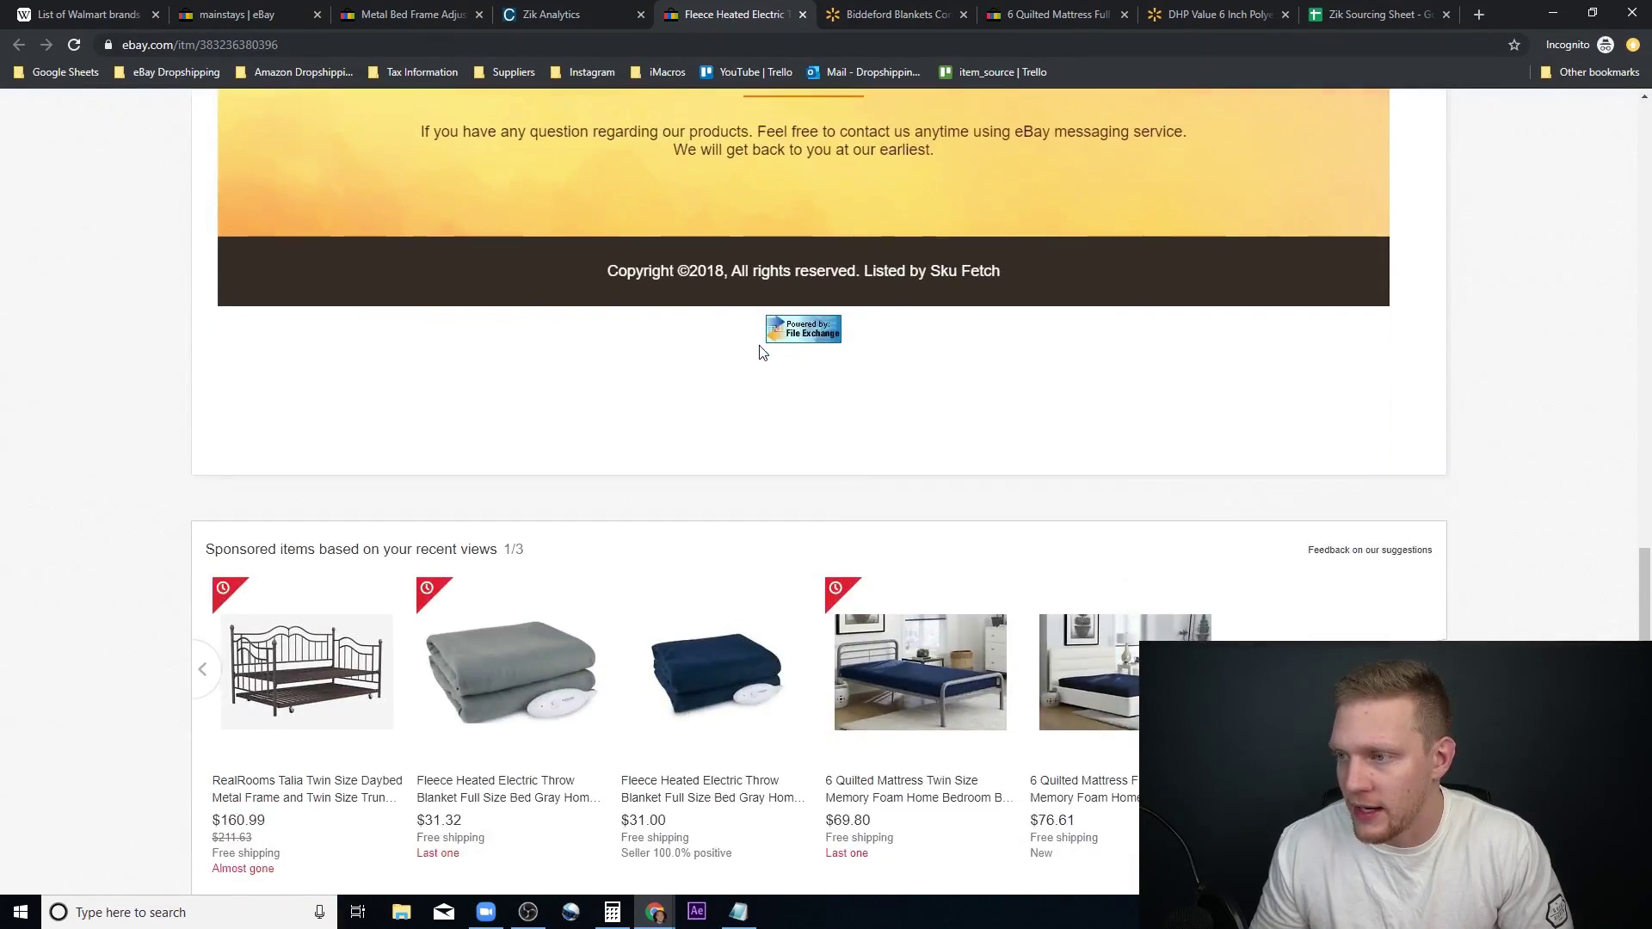
pyautogui.scroll(20, 759, 351)
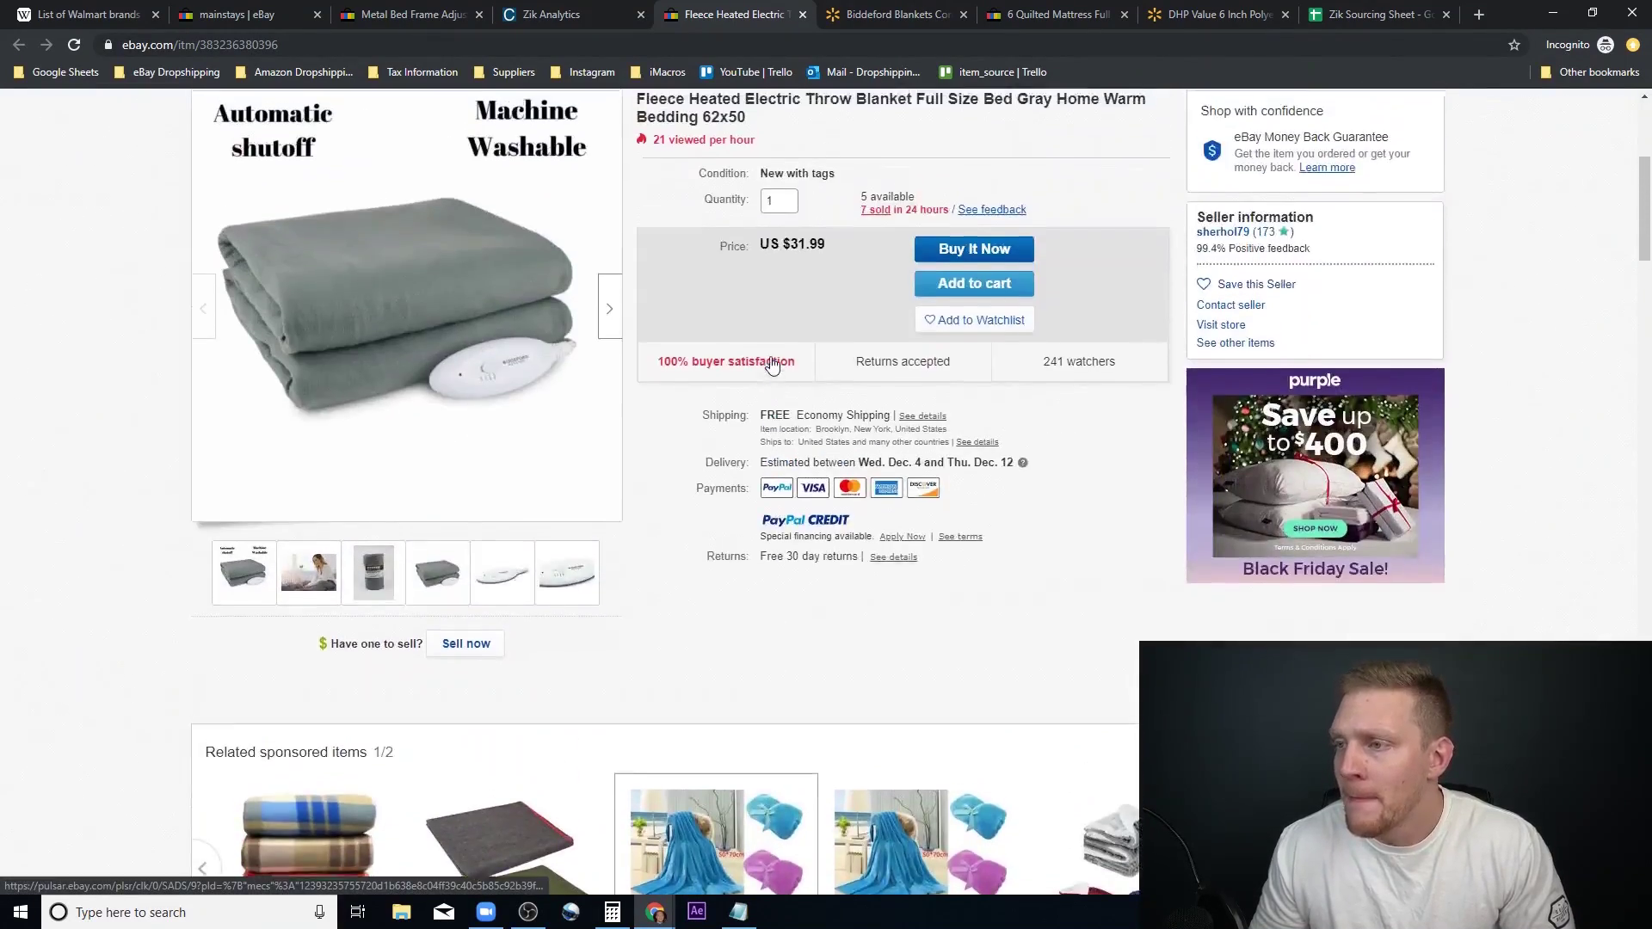
pyautogui.scroll(4, 772, 365)
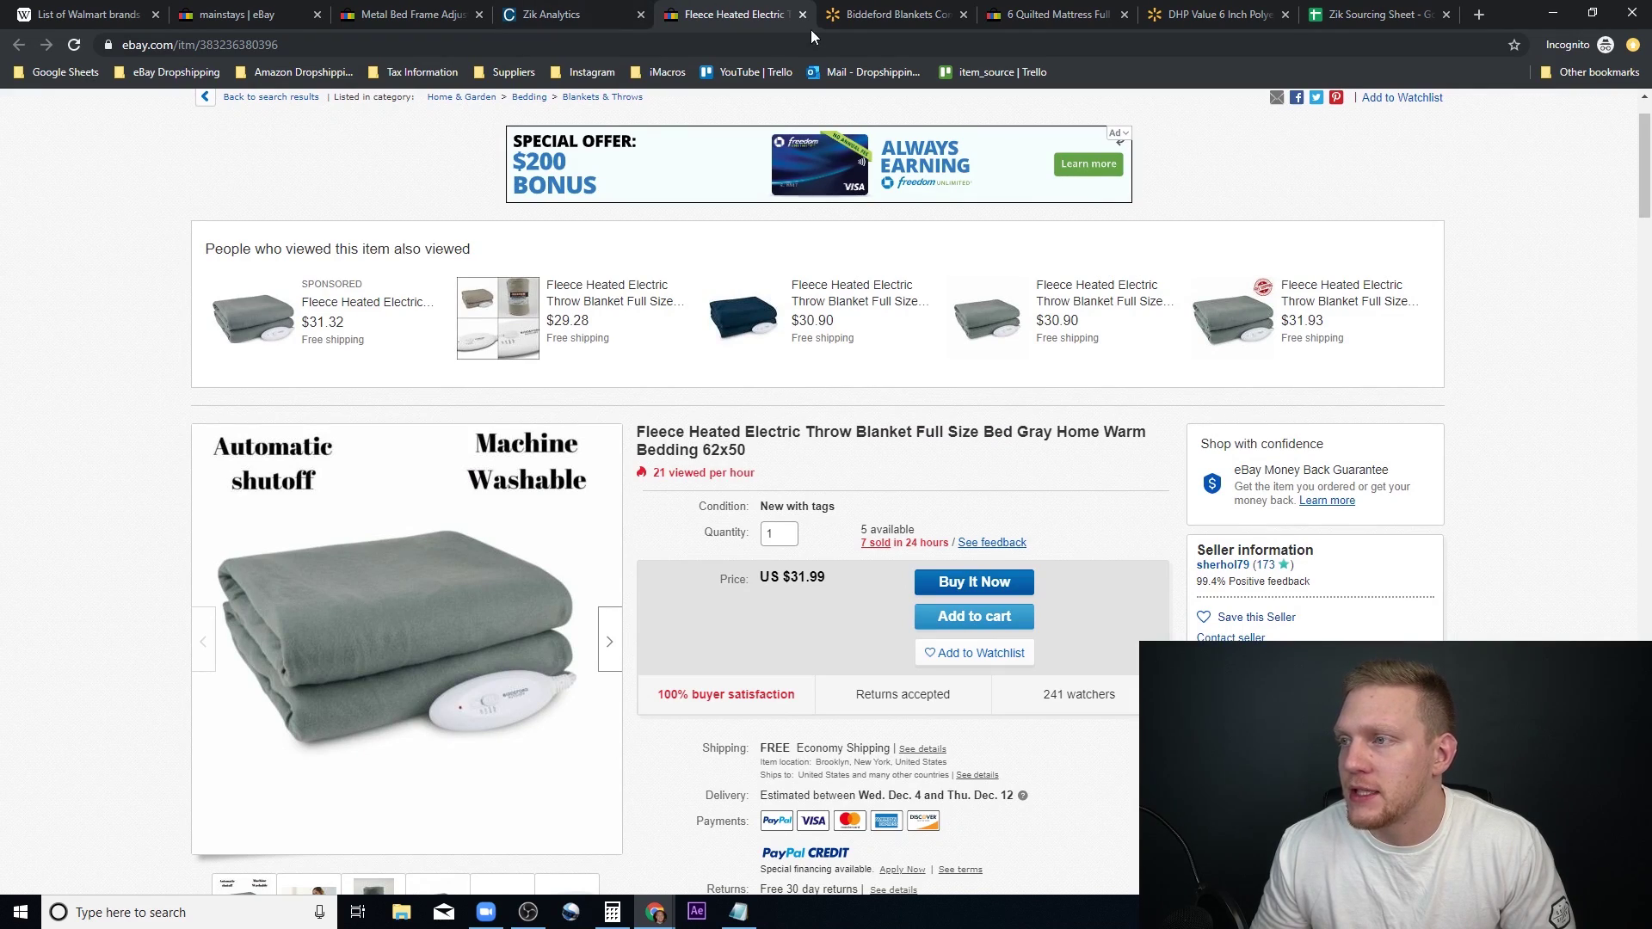
# Step: Examine the About This Item details and specifications of the Biddeford throw on Walmart
pyautogui.click(839, 16)
pyautogui.scroll(-8, 768, 349)
pyautogui.scroll(-18, 769, 350)
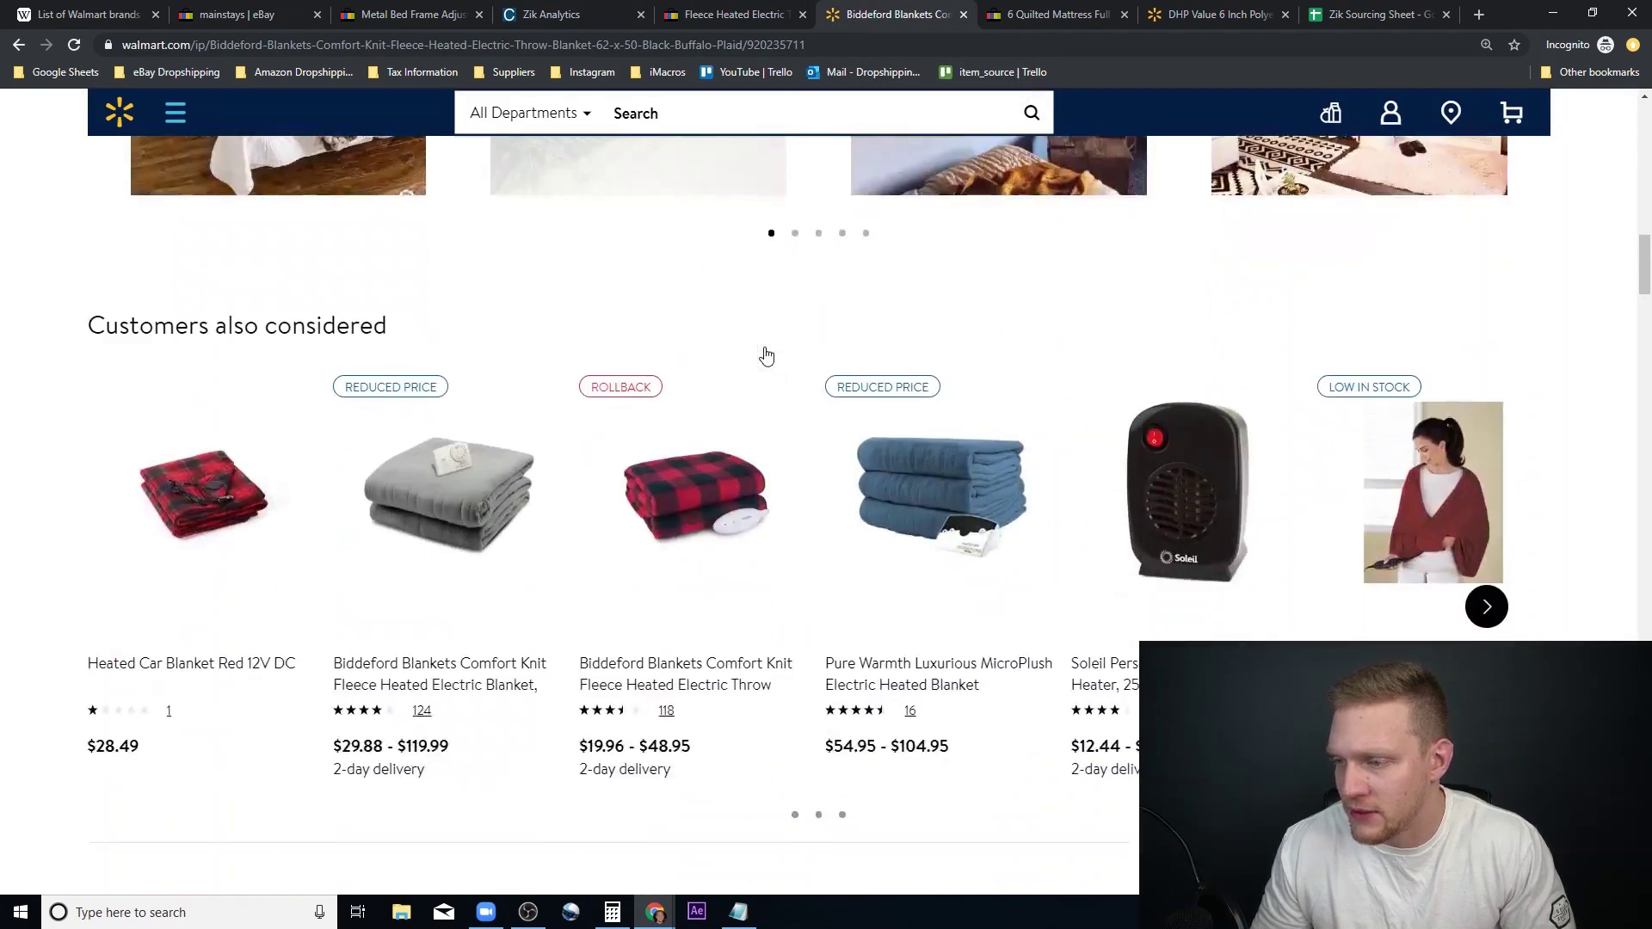
pyautogui.scroll(3, 763, 346)
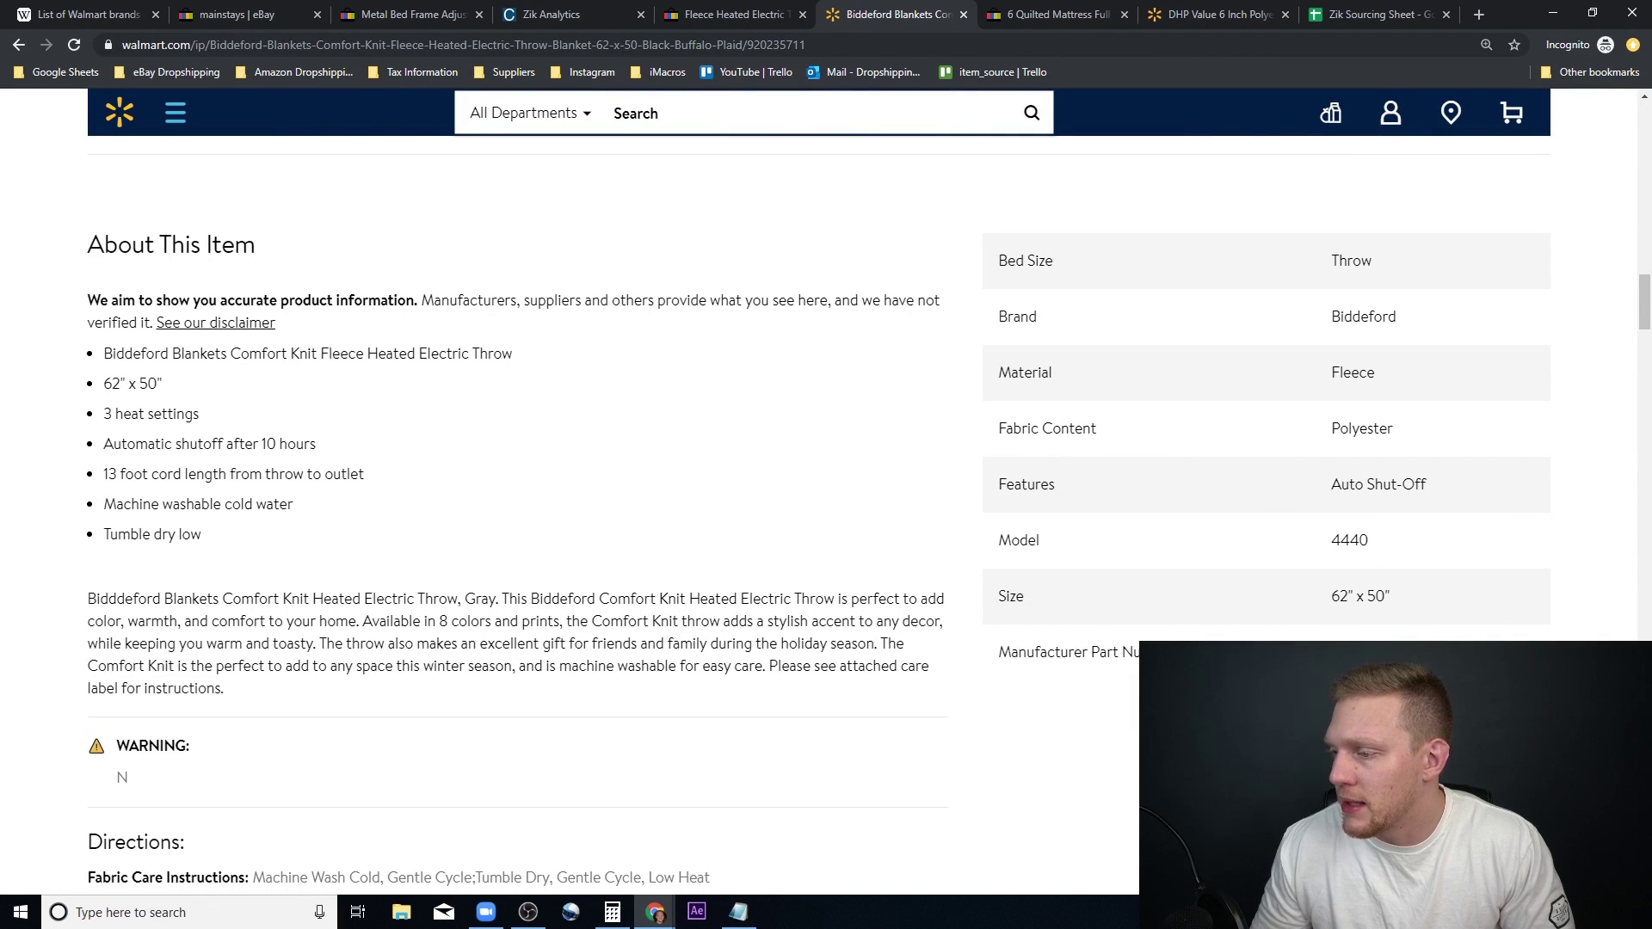
# Step: Examine the item specifics, description and features of the Metal Bed Frame eBay listing and close it
pyautogui.click(381, 8)
pyautogui.scroll(-3, 872, 608)
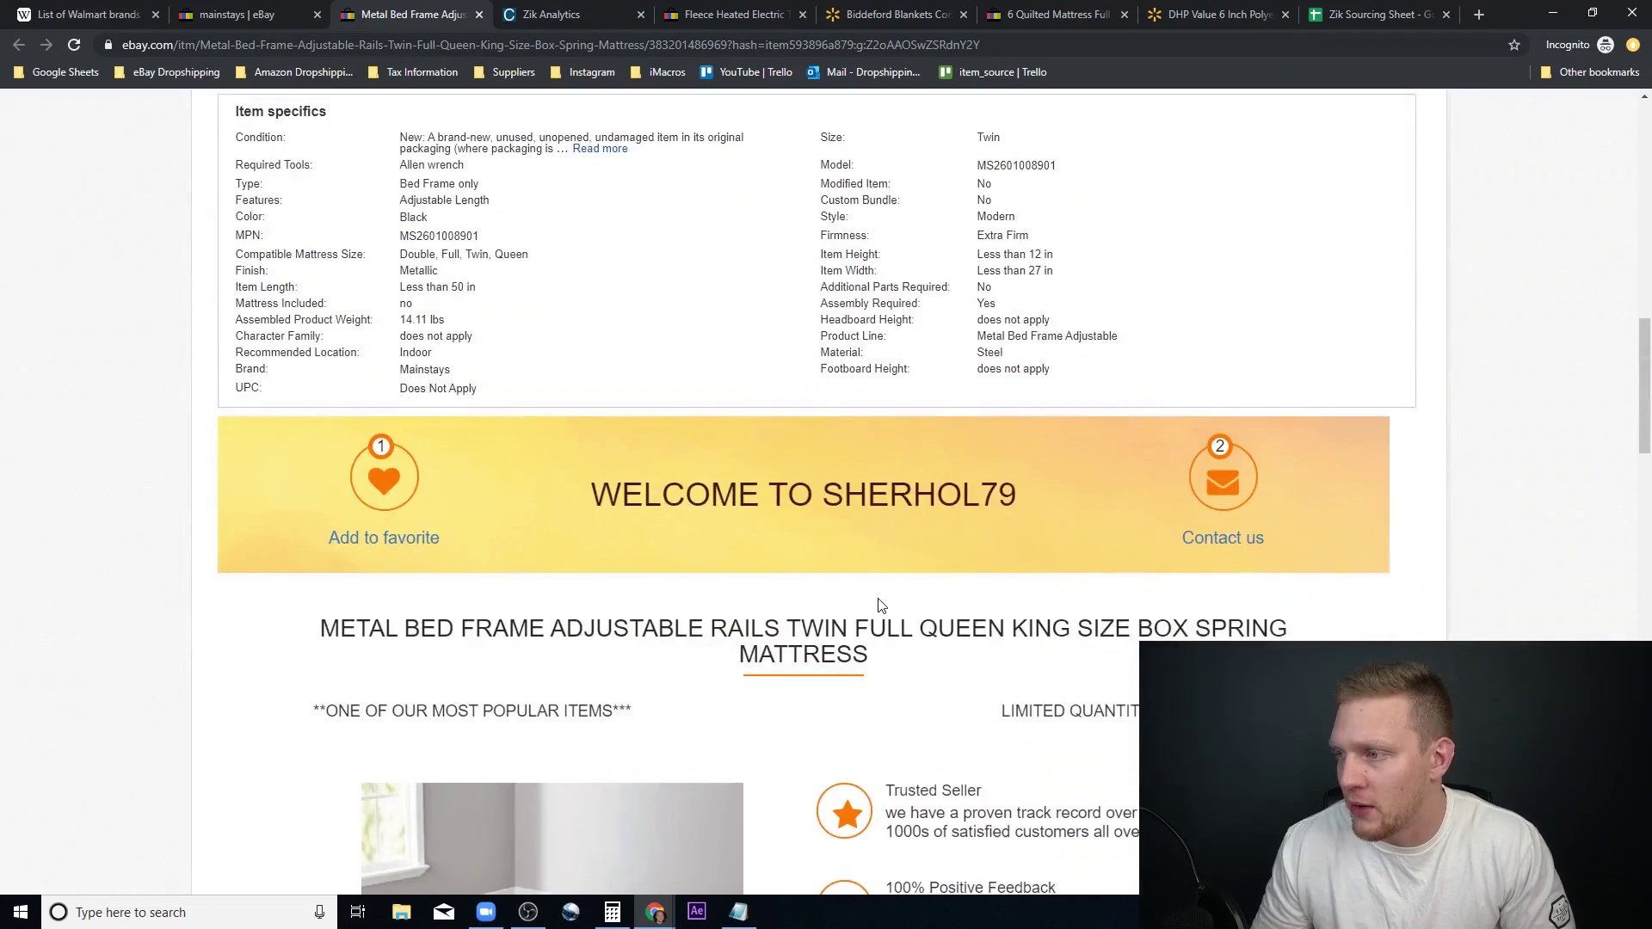
pyautogui.scroll(2, 876, 603)
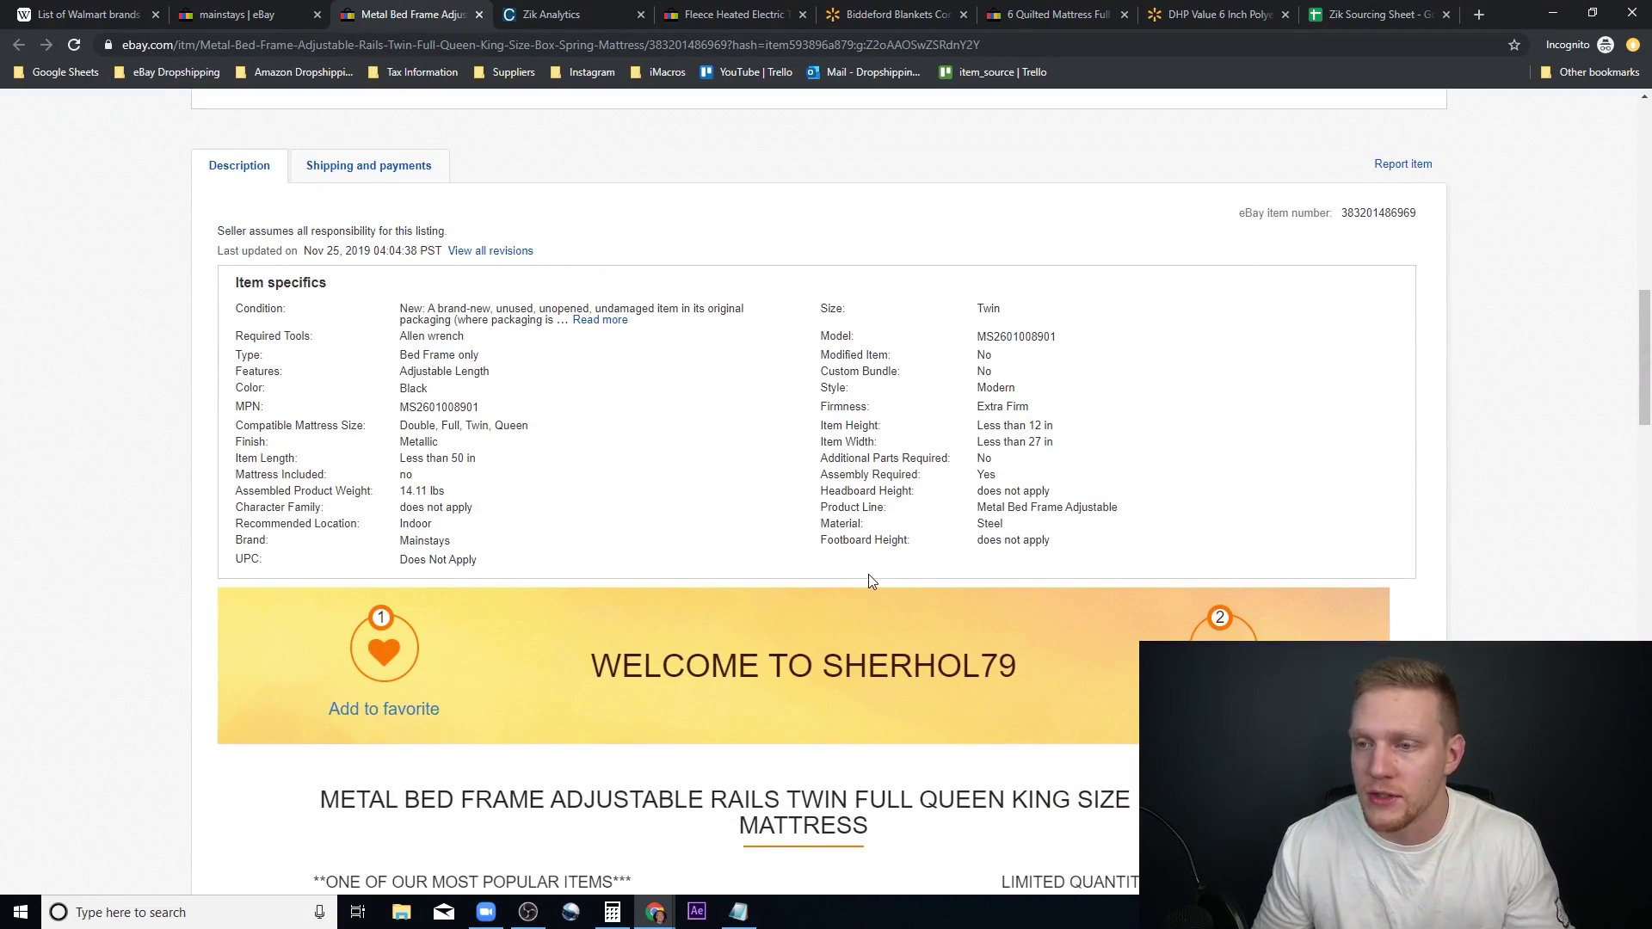
pyautogui.scroll(-12, 861, 577)
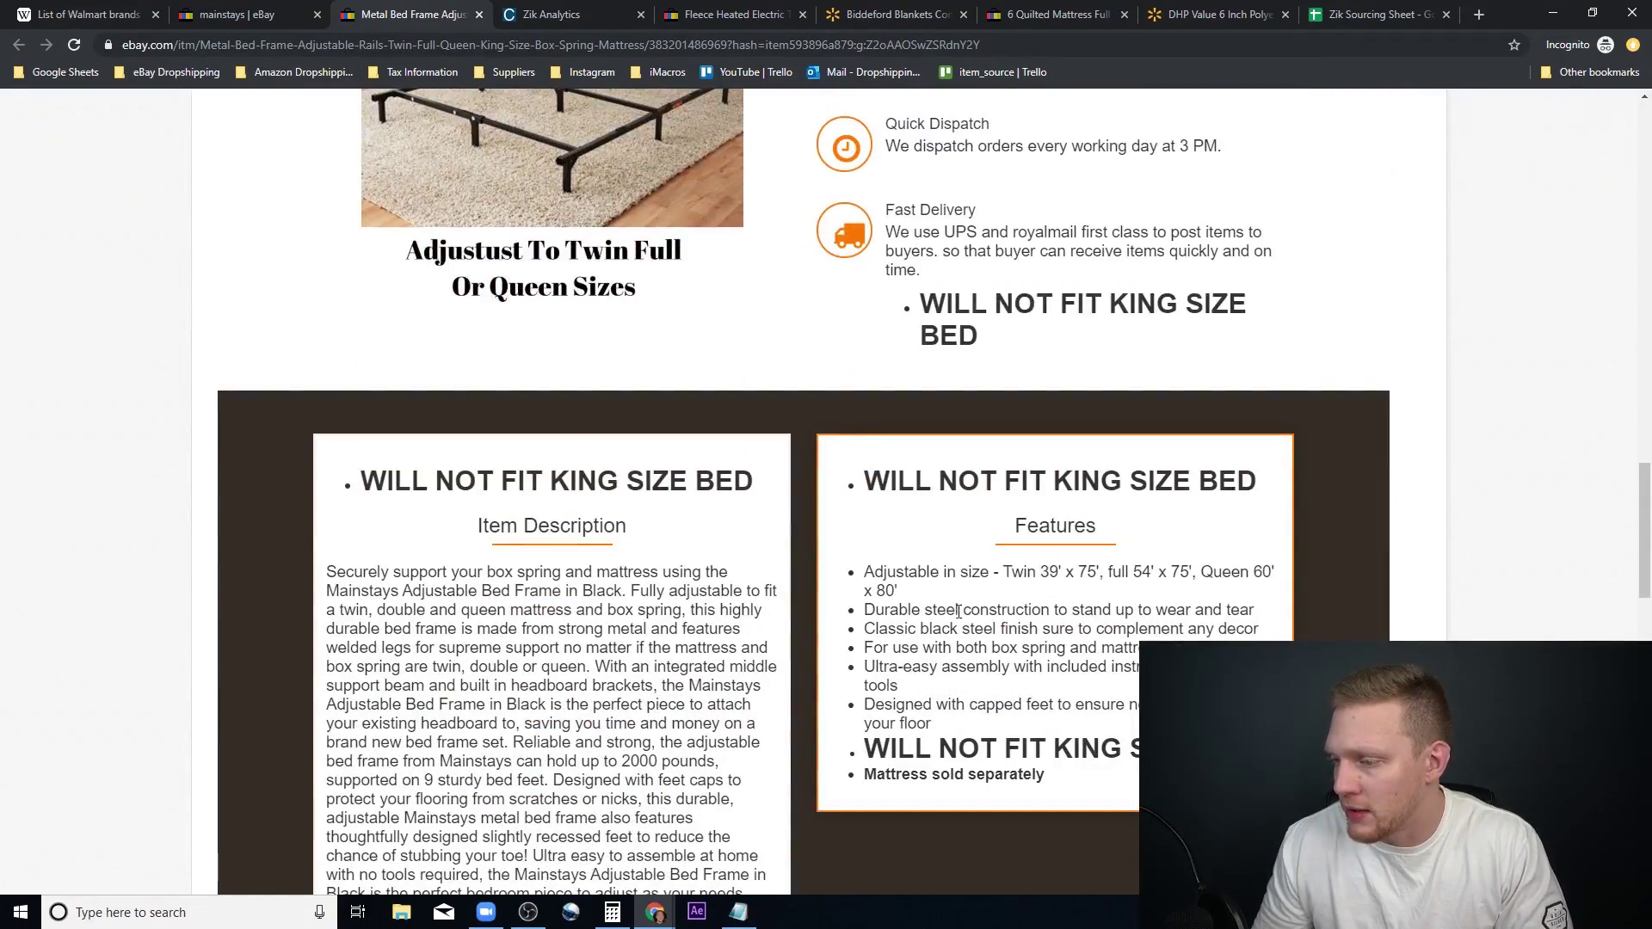
pyautogui.scroll(-5, 947, 633)
pyautogui.scroll(11, 946, 630)
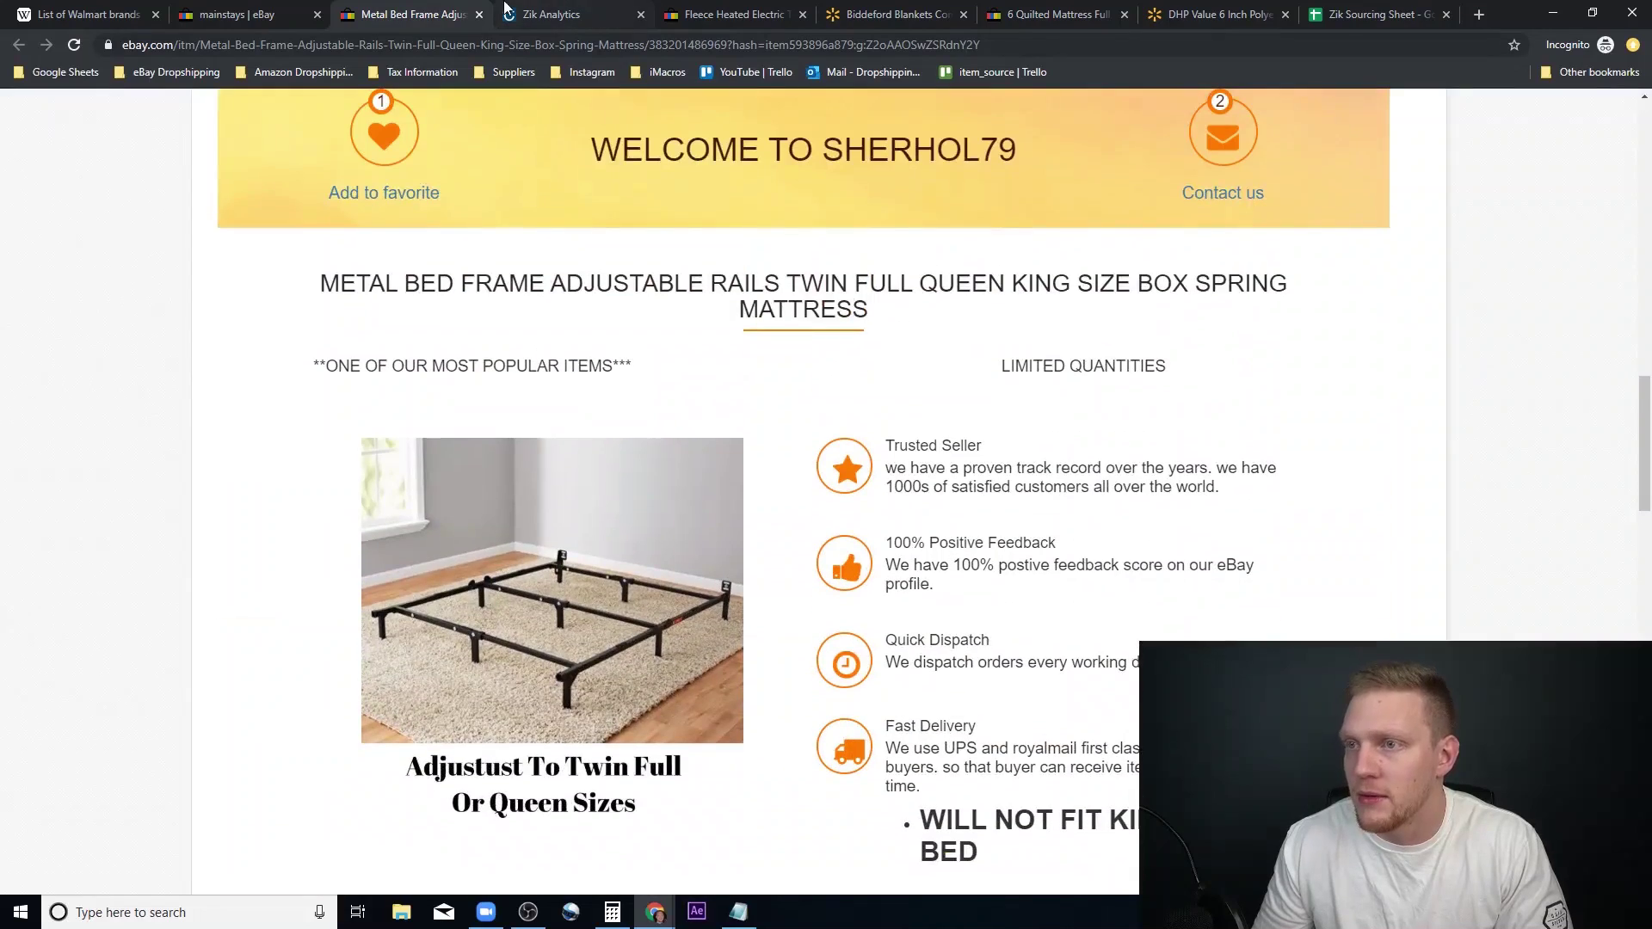
pyautogui.click(480, 14)
# Step: Examine the item description and features of the heated throw blanket's eBay listing and clear the text selection
pyautogui.click(534, 15)
pyautogui.scroll(-6, 835, 564)
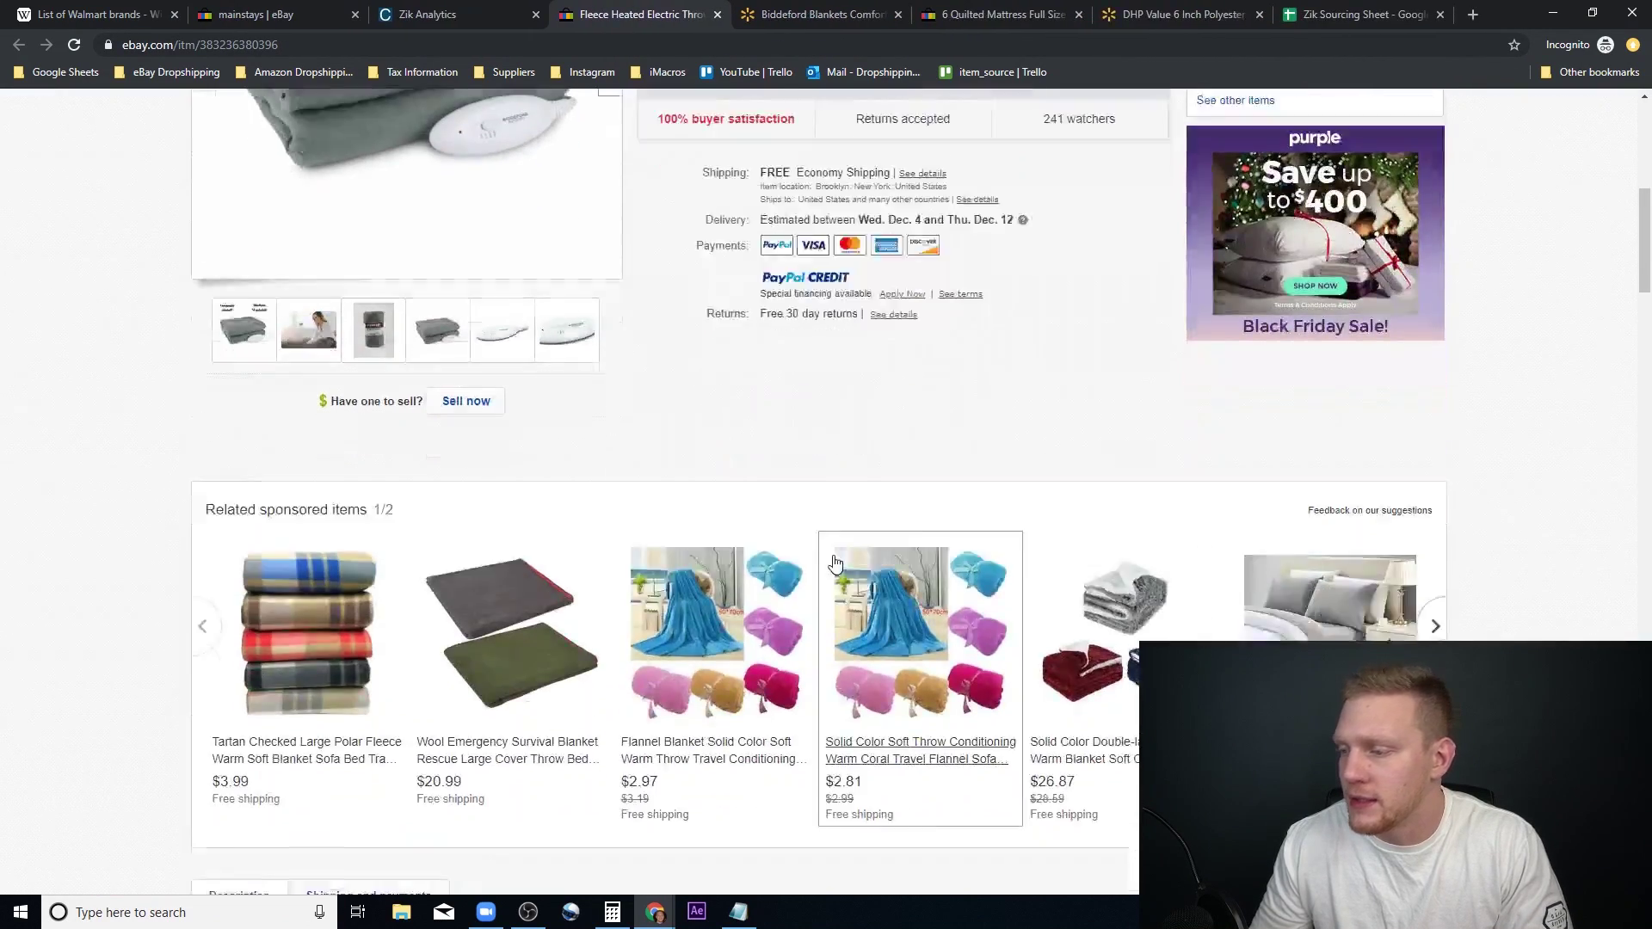
pyautogui.scroll(-20, 835, 564)
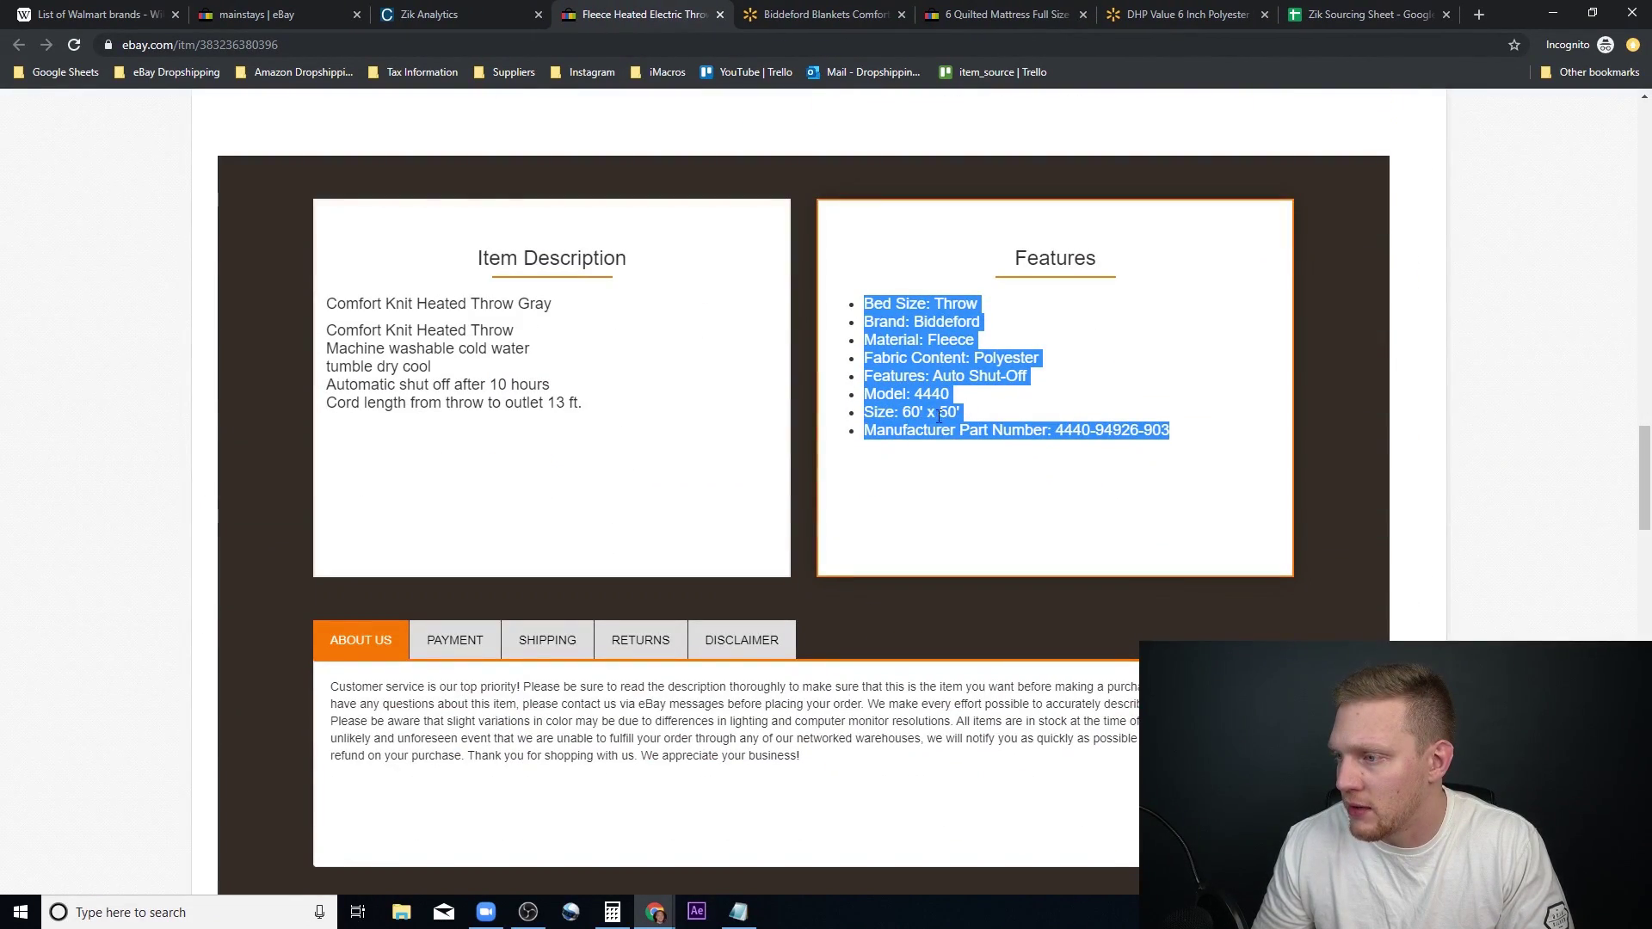
pyautogui.click(1044, 490)
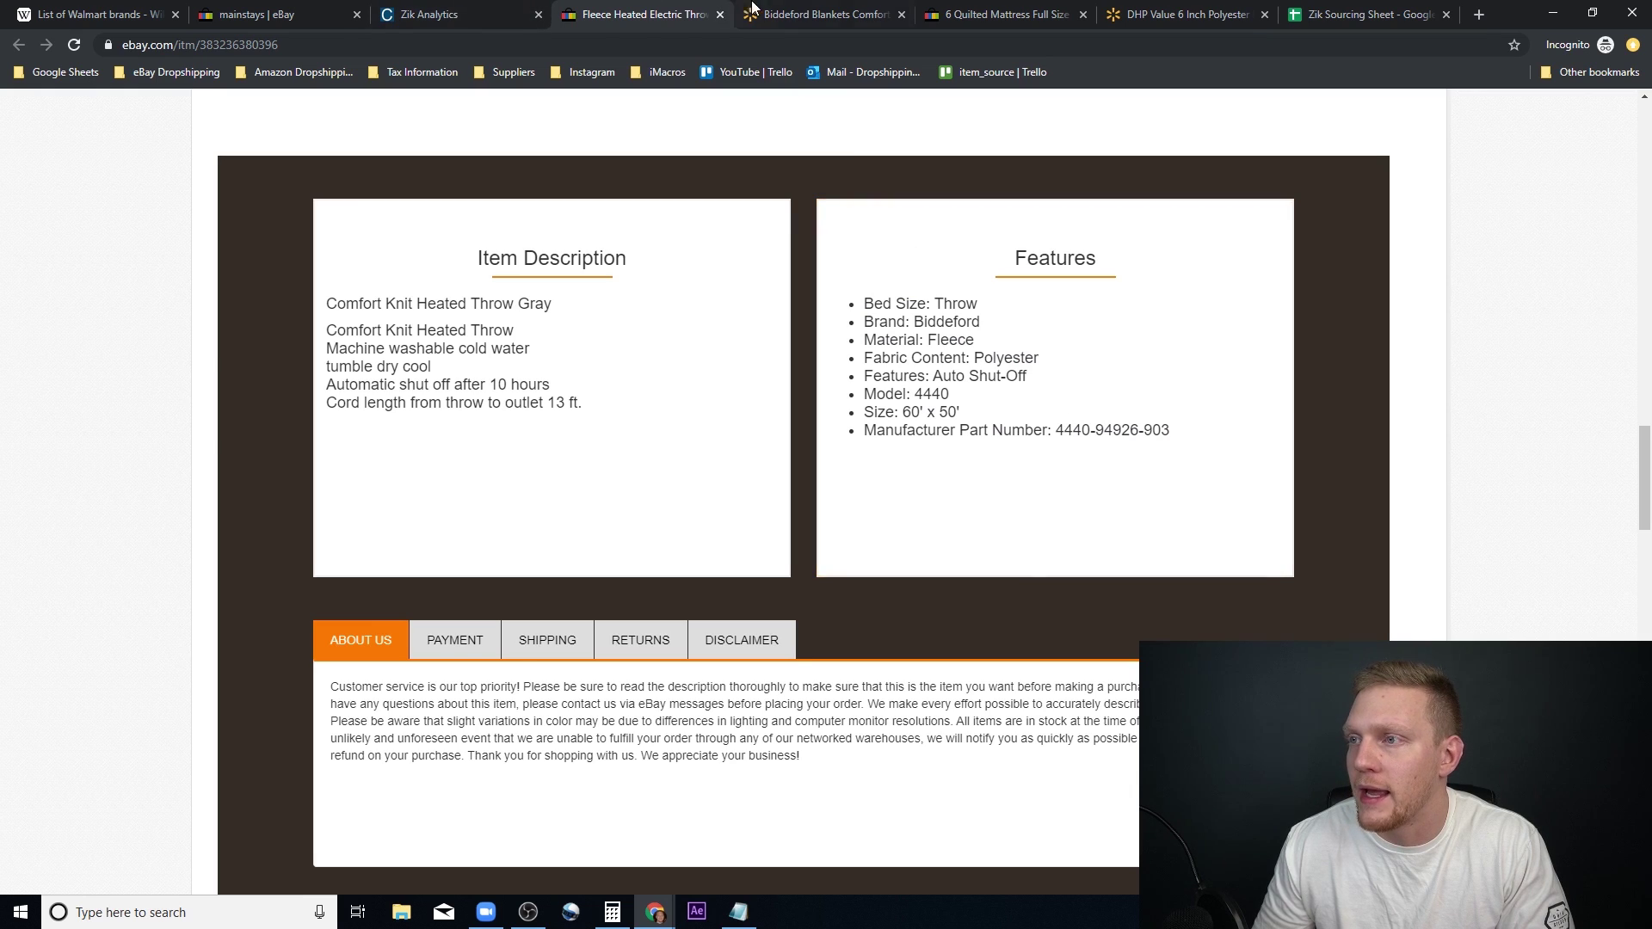
# Step: Copy the Walmart page URL of the Biddeford throw into the Supplier URL cell of row 3 in the sourcing sheet
pyautogui.click(752, 12)
pyautogui.scroll(15, 1177, 543)
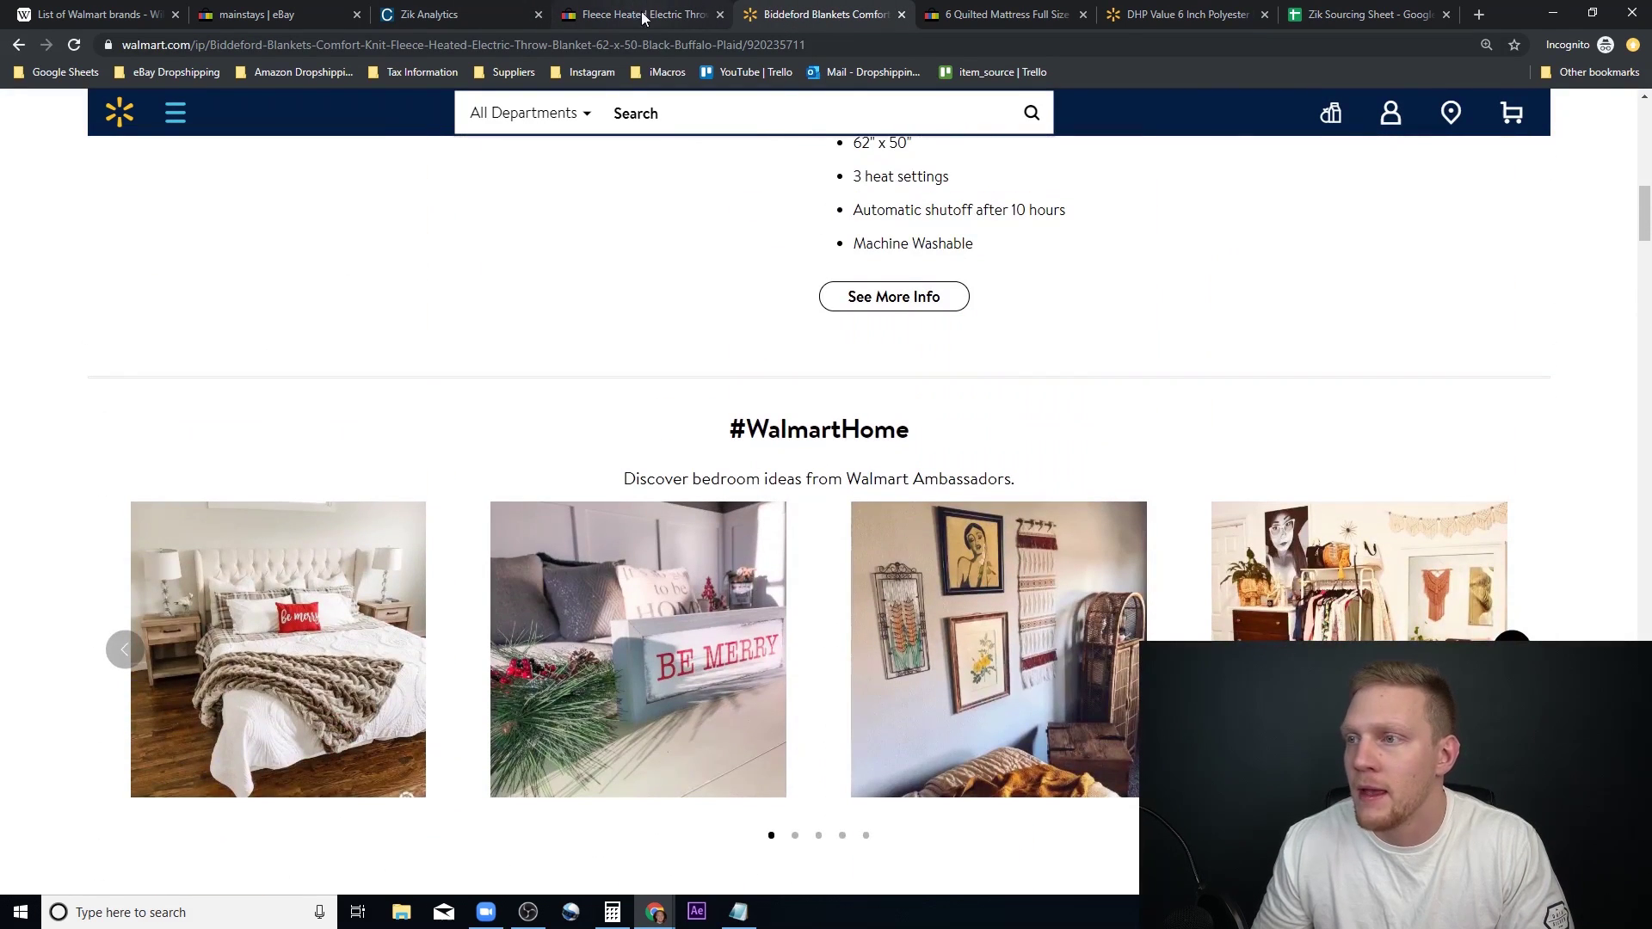
pyautogui.click(654, 53)
pyautogui.hotkey('ctrl', 'c')
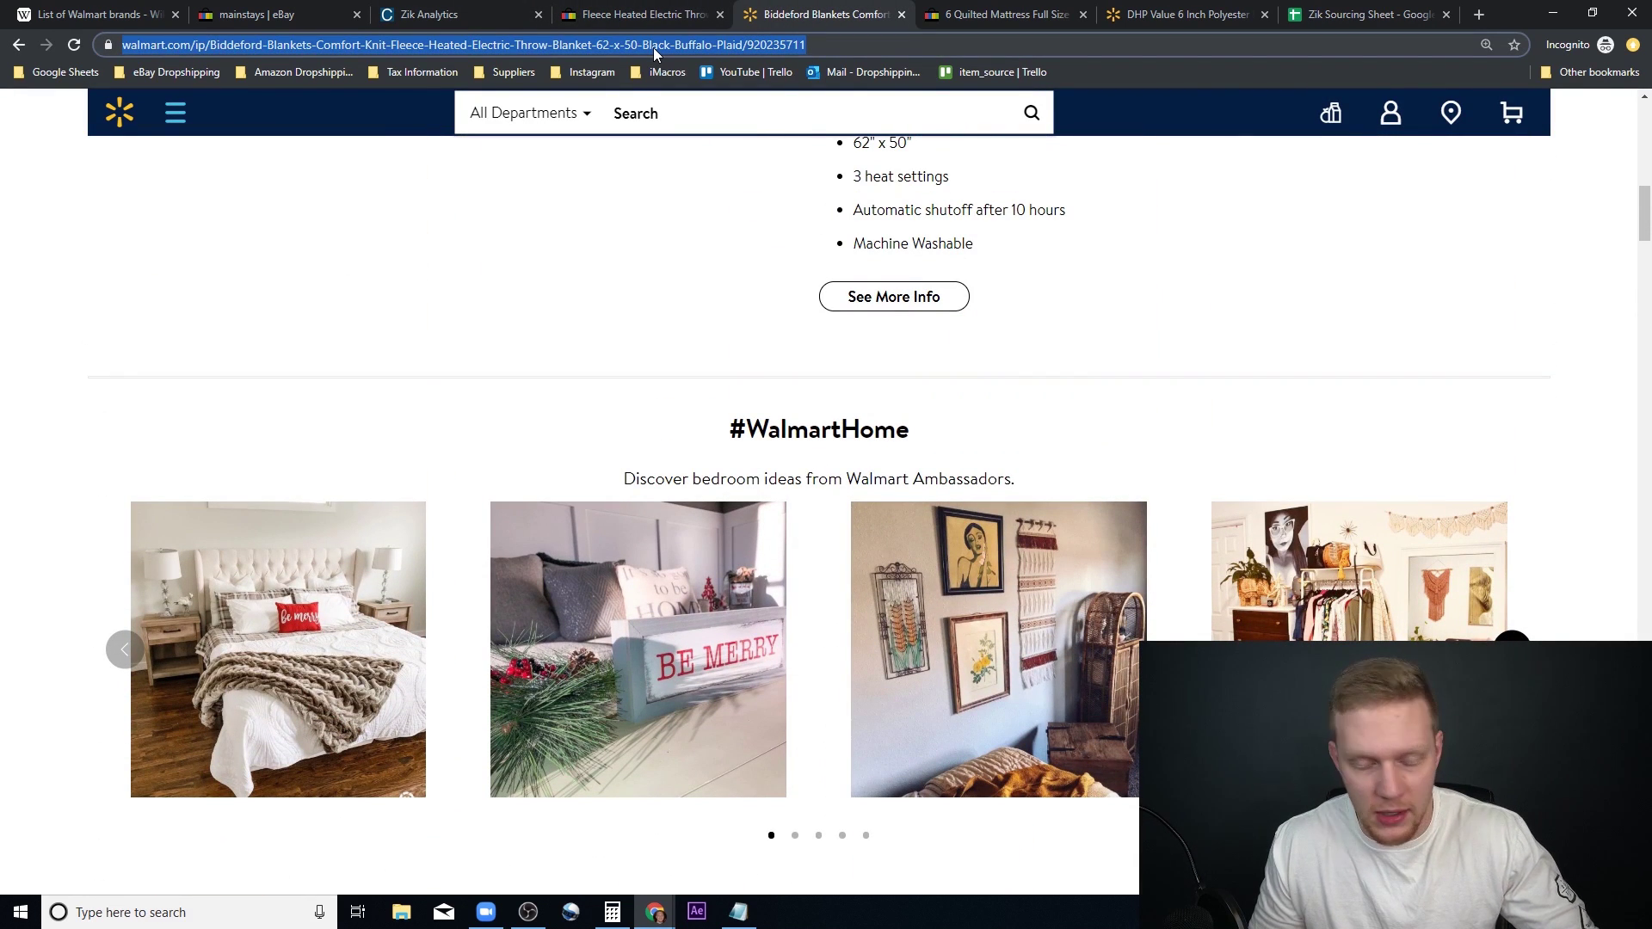
pyautogui.click(1420, 12)
pyautogui.click(458, 274)
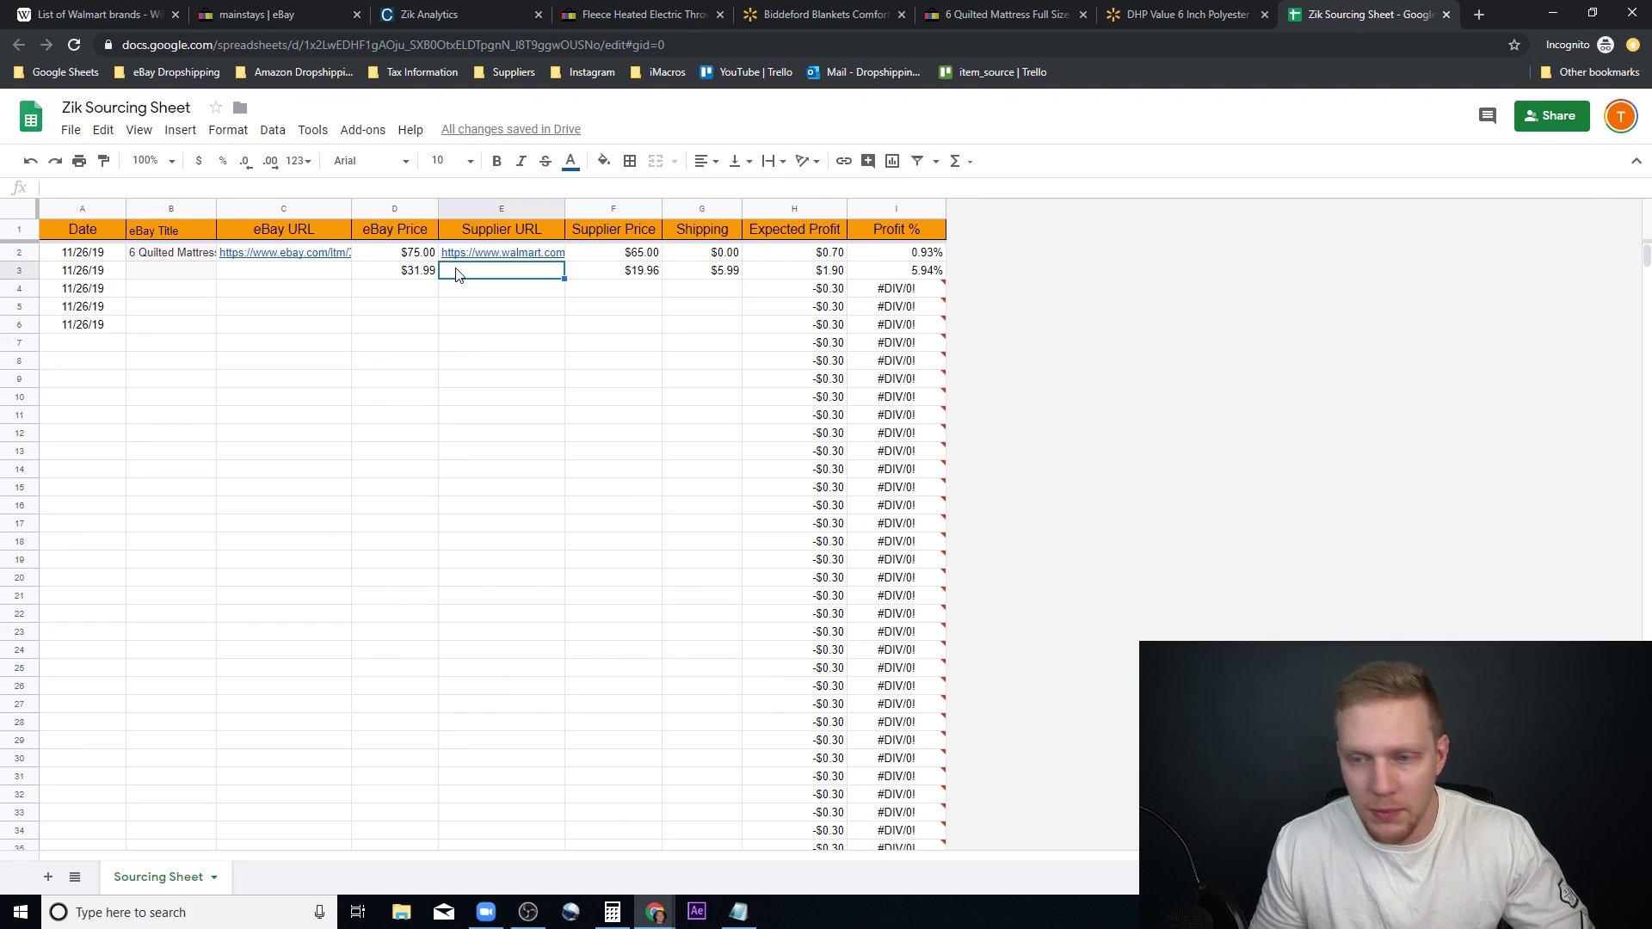
pyautogui.hotkey('ctrl', 'v')
pyautogui.click(697, 361)
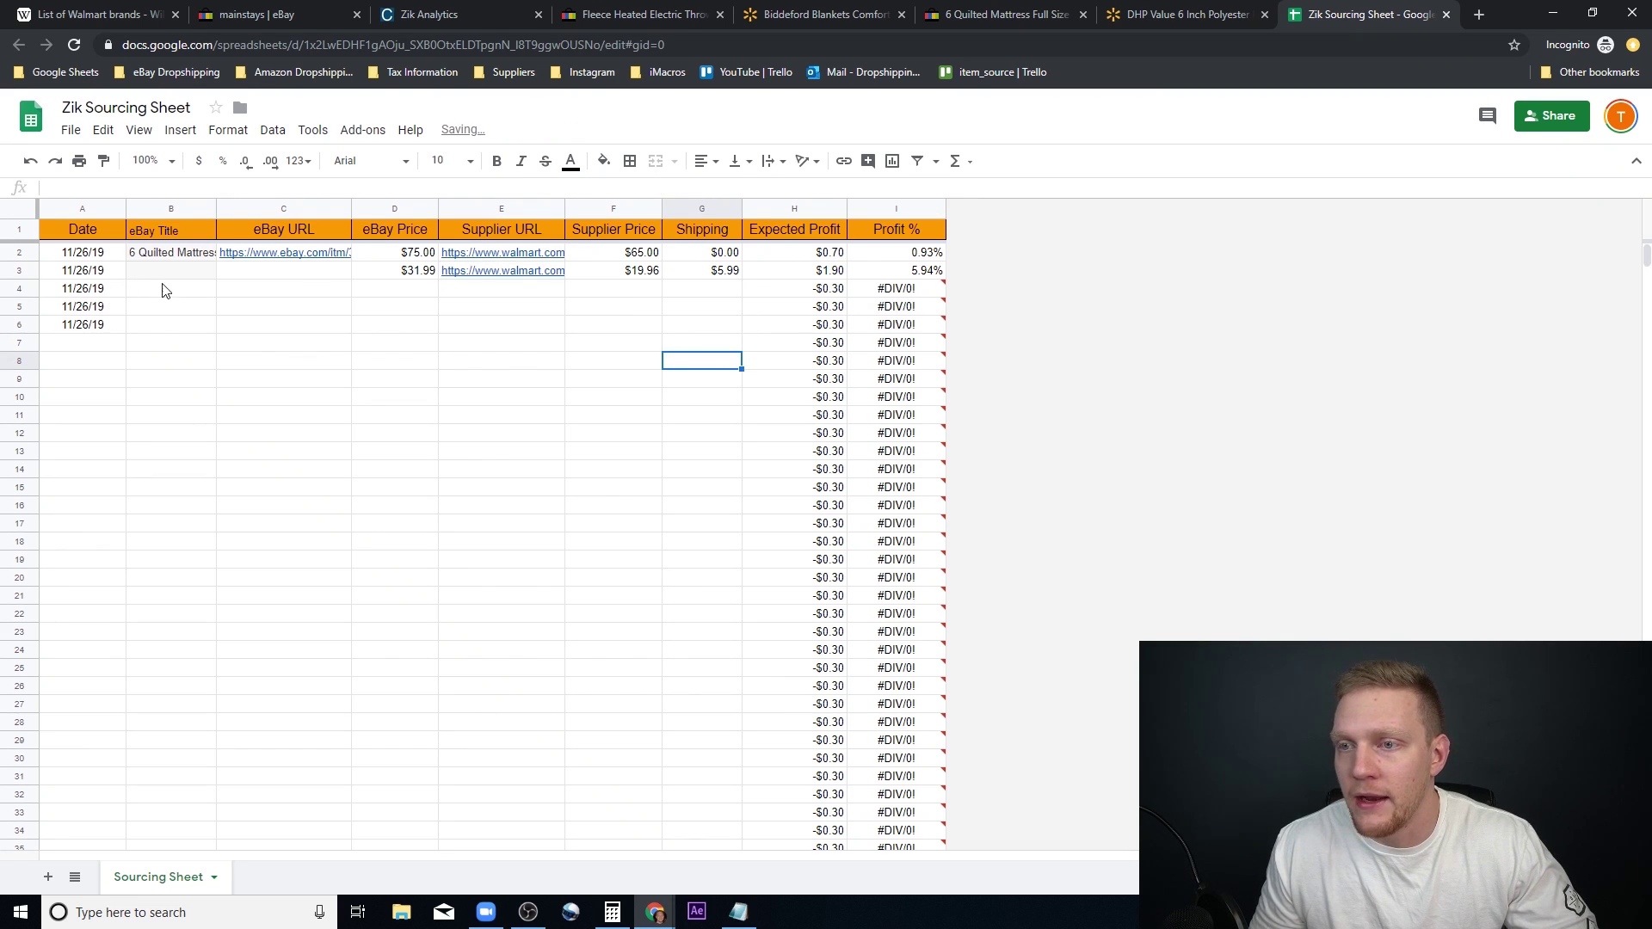
# Step: Copy the page URL of the heated throw blanket's eBay listing into the eBay URL cell of row 3 in the sourcing sheet
pyautogui.click(579, 7)
pyautogui.scroll(15, 659, 585)
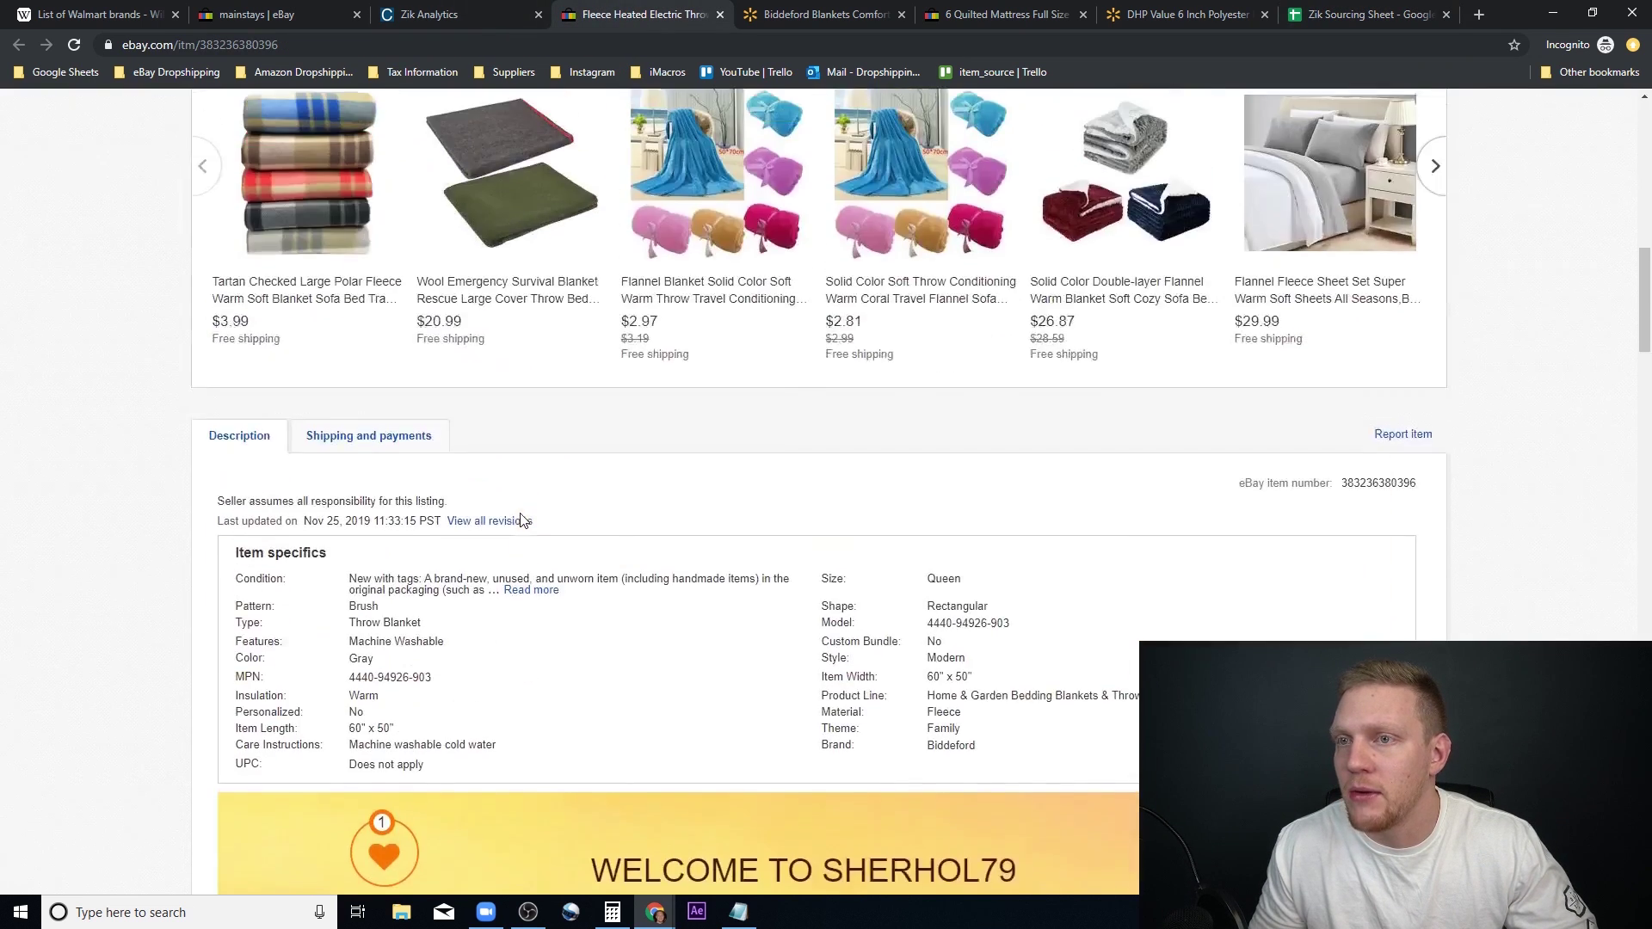
pyautogui.doubleClick(307, 44)
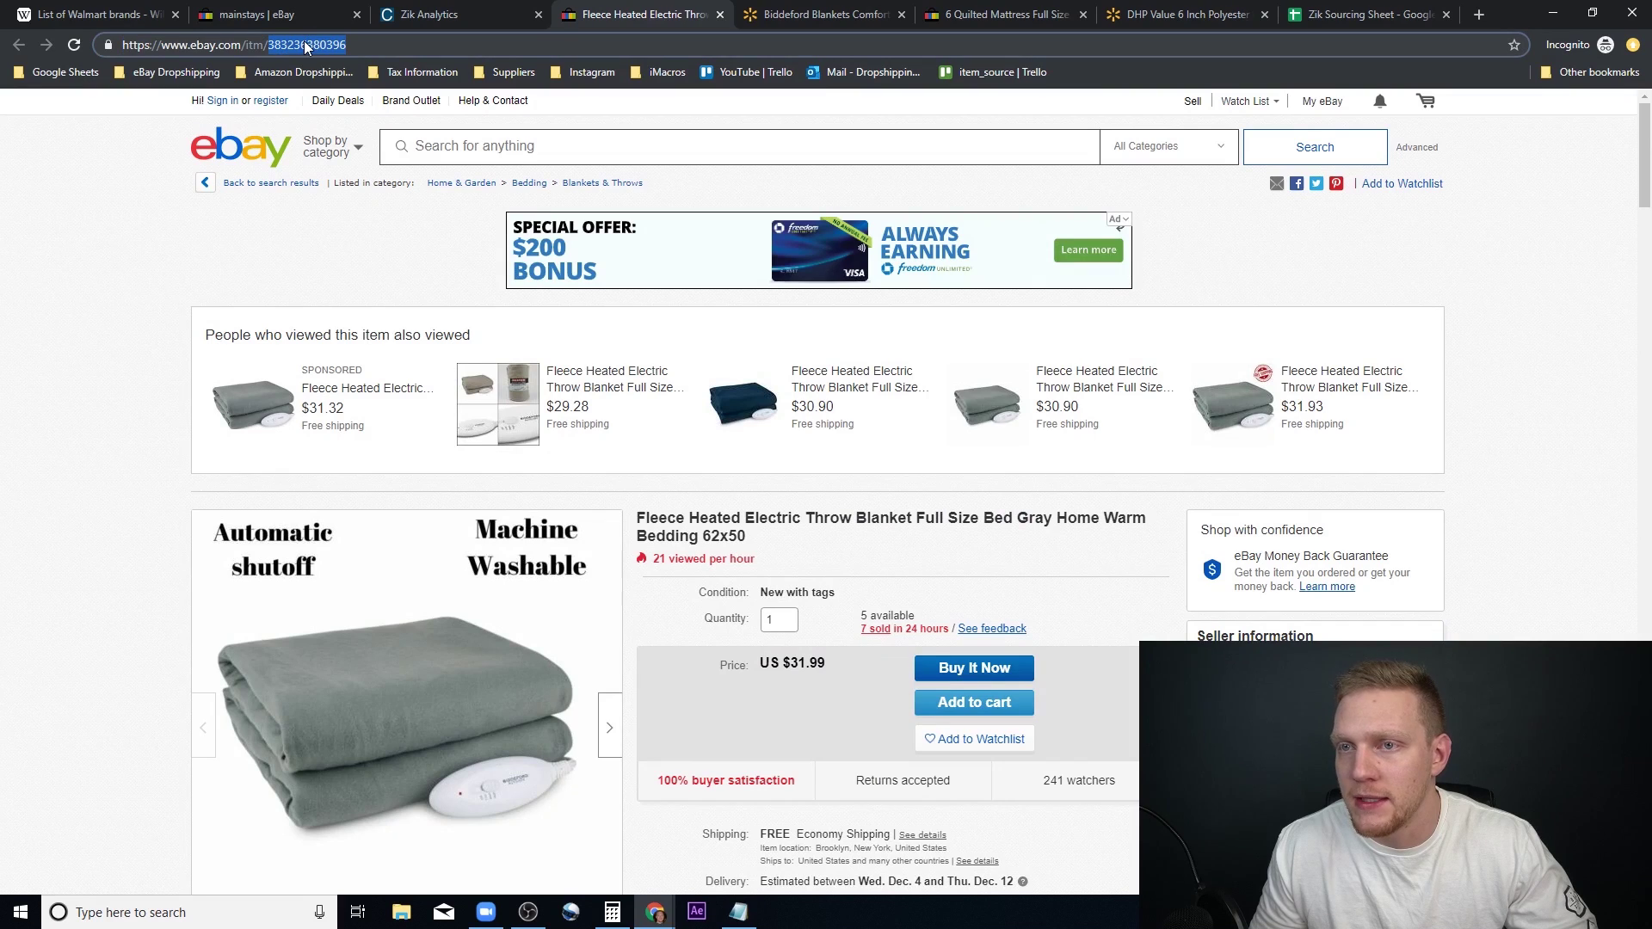
pyautogui.click(308, 45)
pyautogui.hotkey('ctrl', 'c')
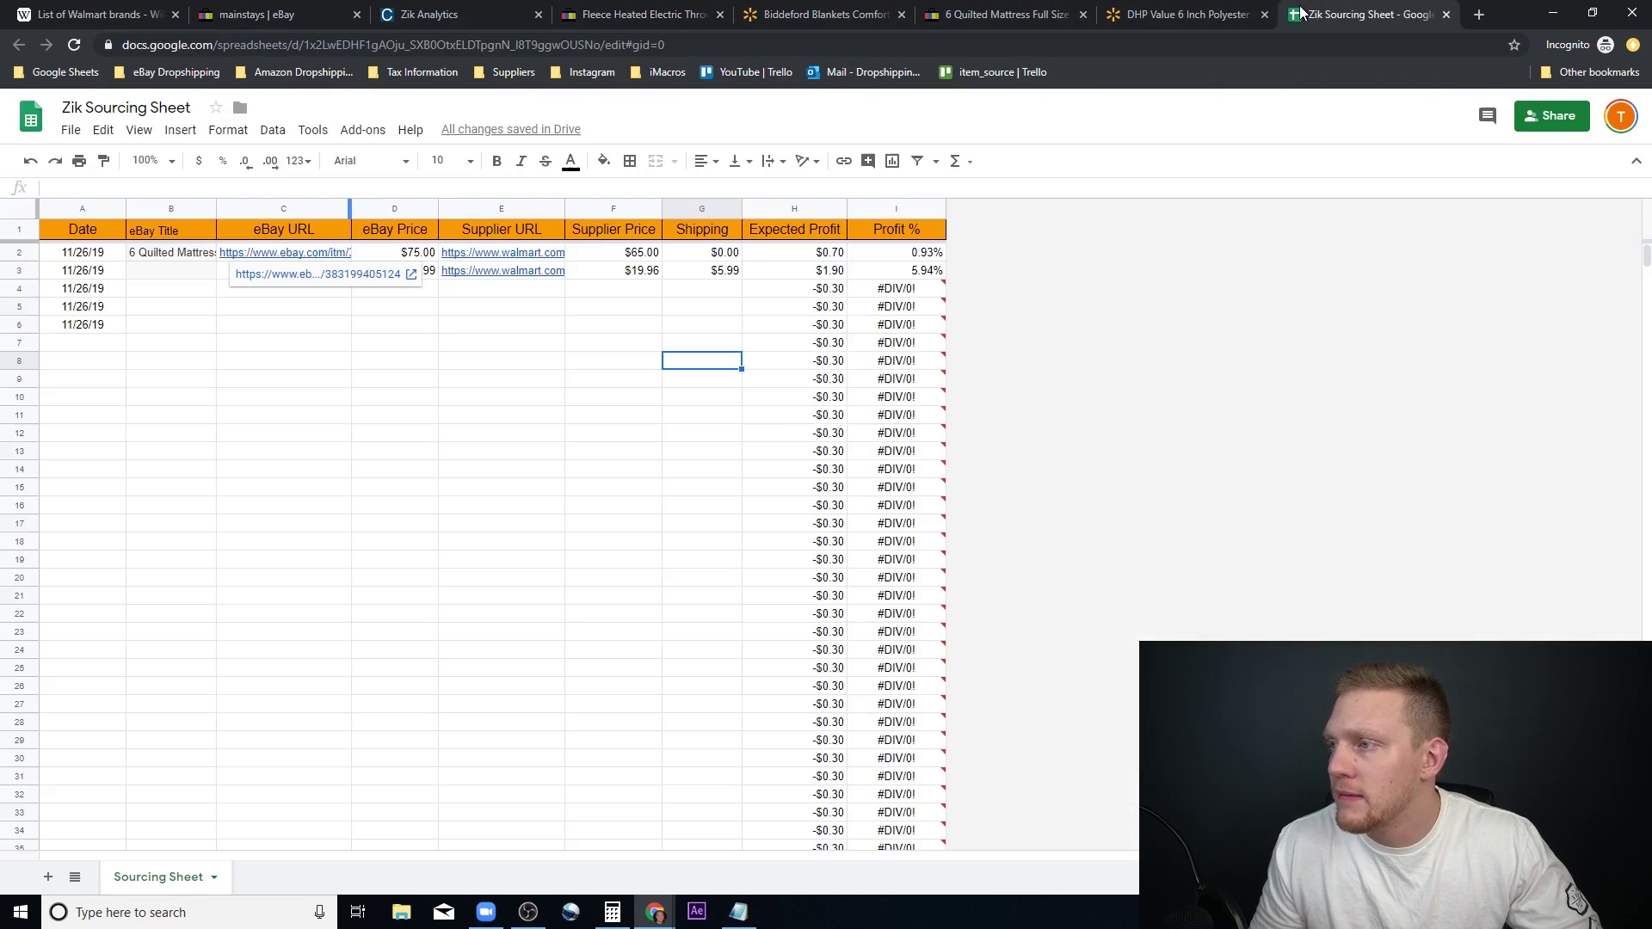
pyautogui.click(1342, 14)
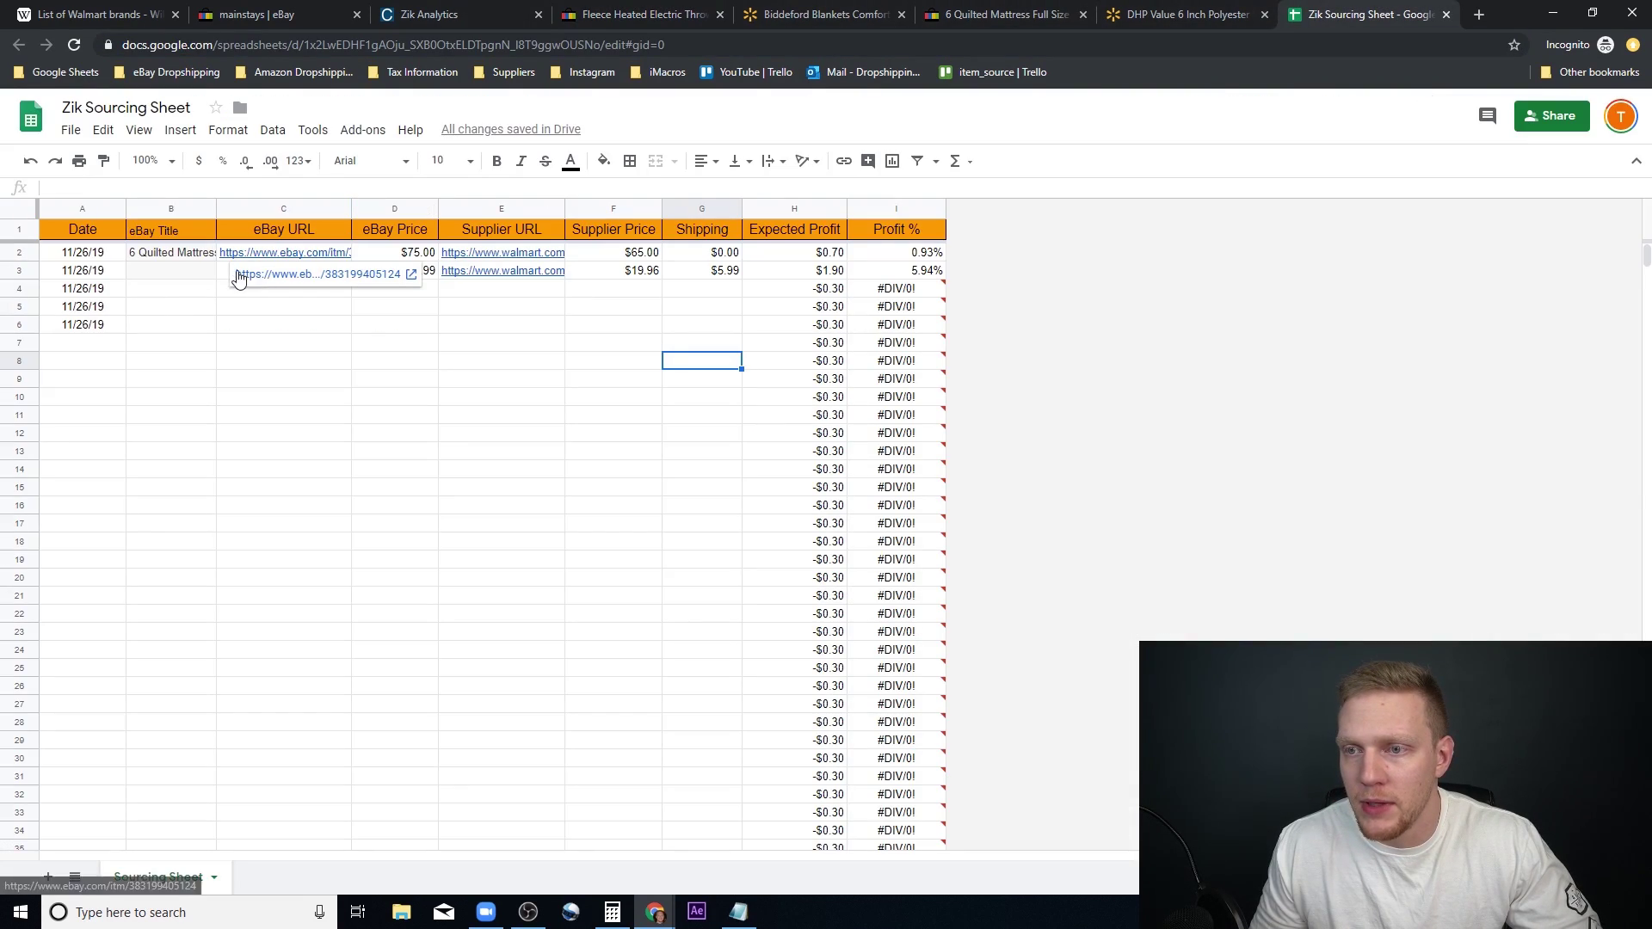
pyautogui.click(212, 274)
pyautogui.click(220, 272)
pyautogui.hotkey('ctrl', 'v')
# Step: Copy the title of the heated throw blanket's eBay listing into the eBay Title cell of row 3 in the sourcing sheet
pyautogui.click(169, 270)
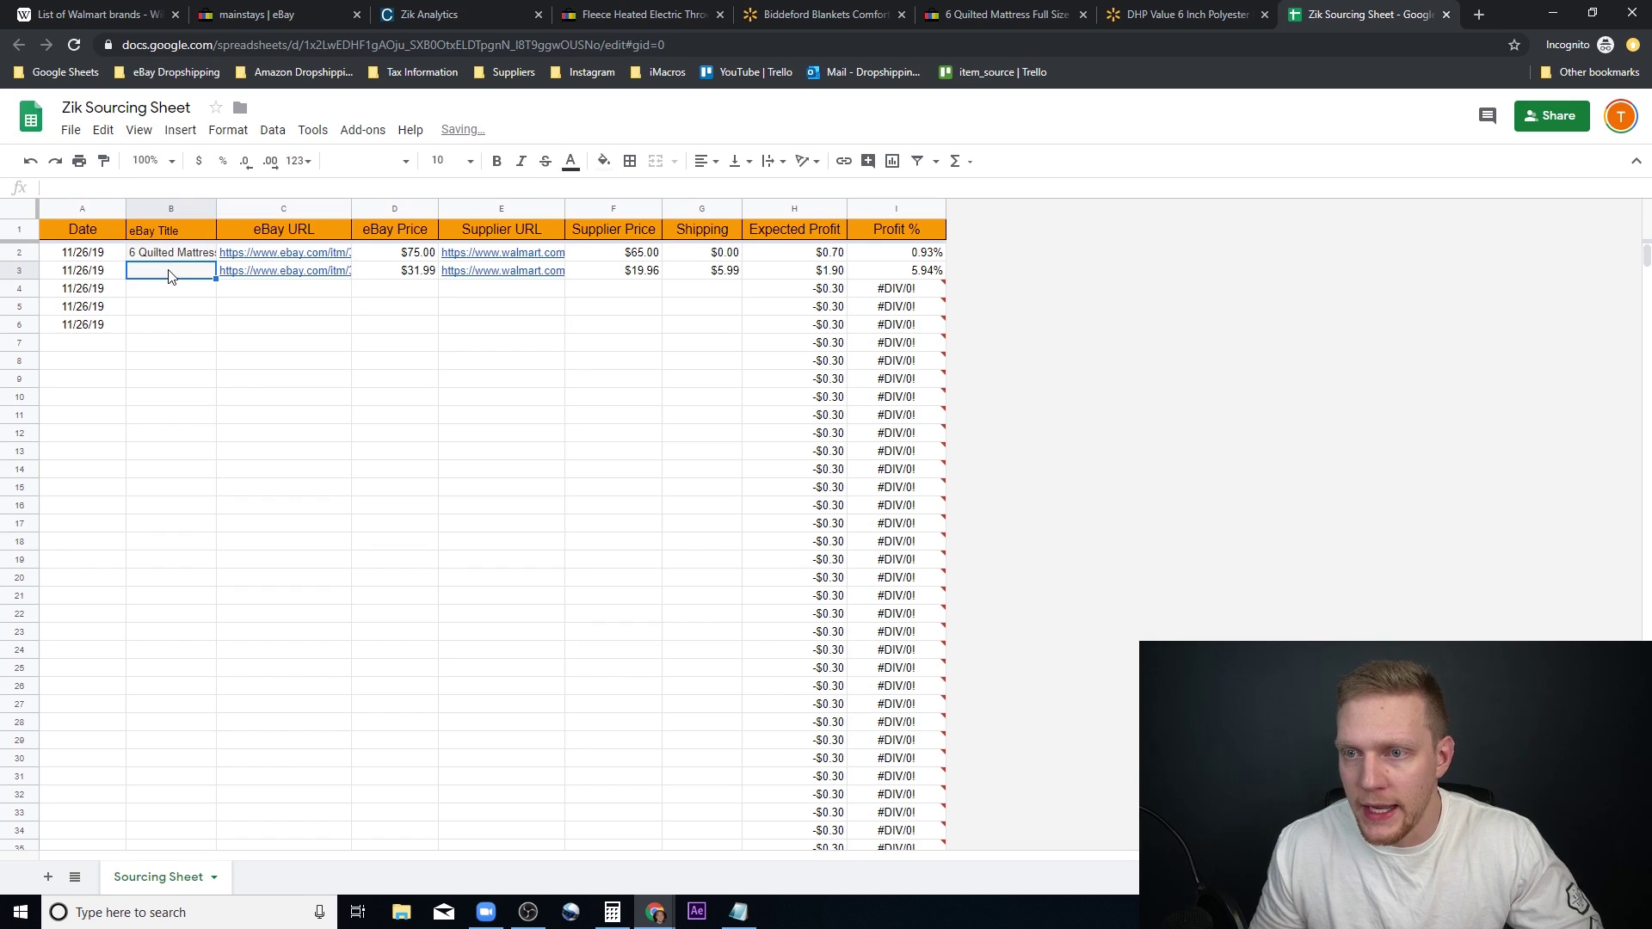
pyautogui.click(602, 15)
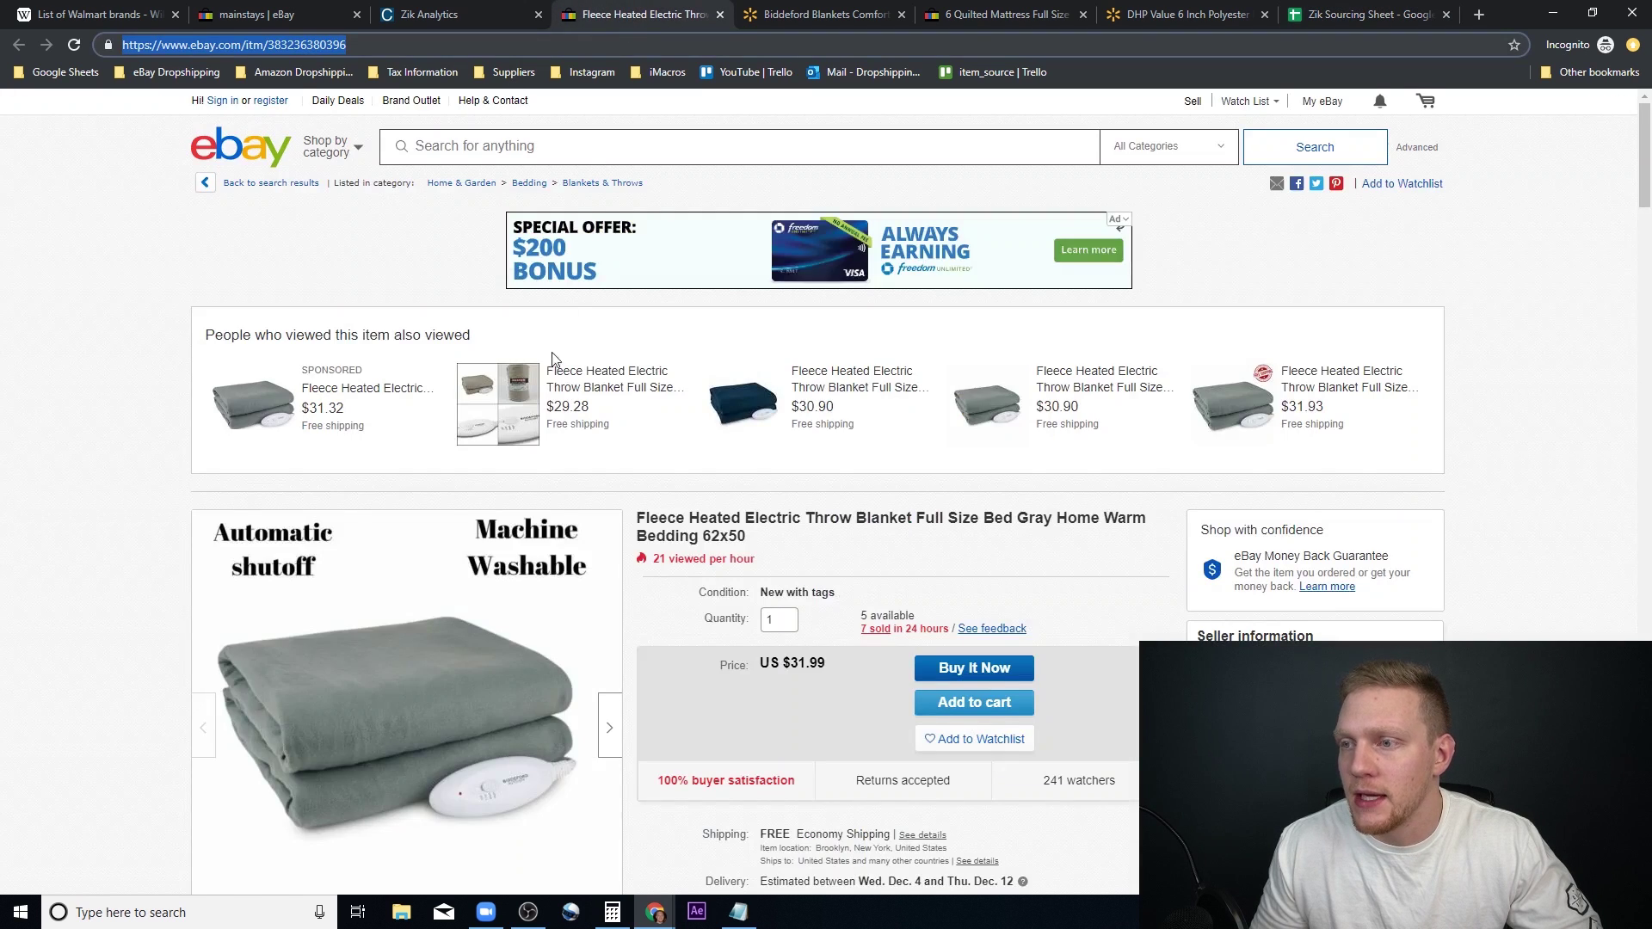
pyautogui.tripleClick(691, 535)
pyautogui.hotkey('ctrl', 'c')
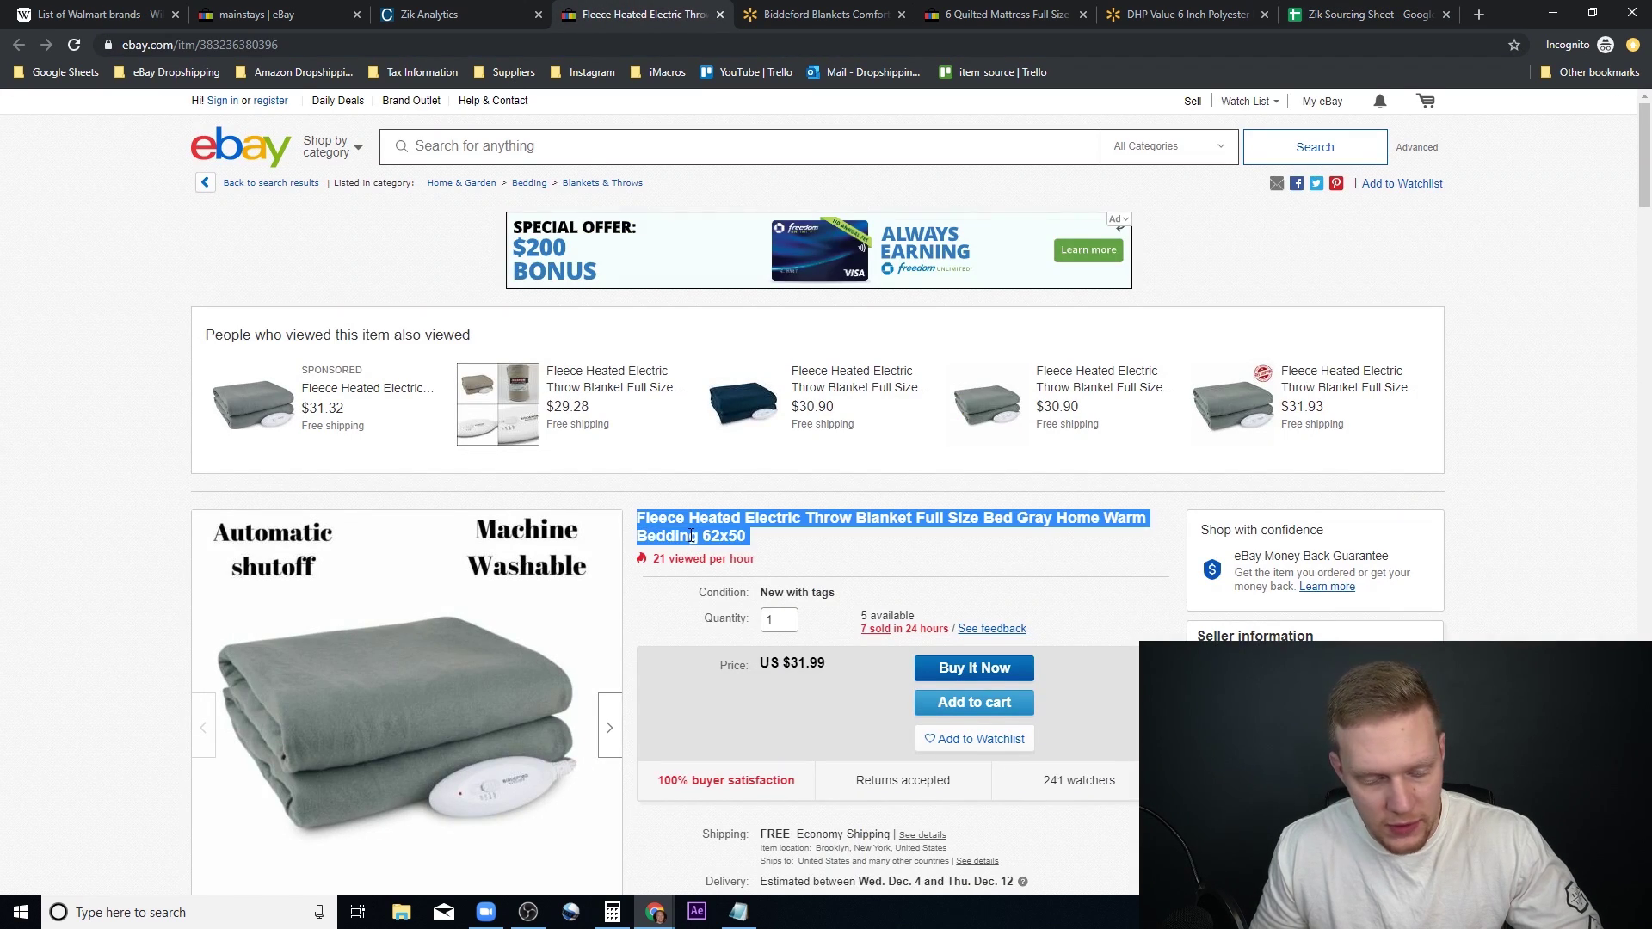
pyautogui.click(400, 13)
pyautogui.click(1368, 15)
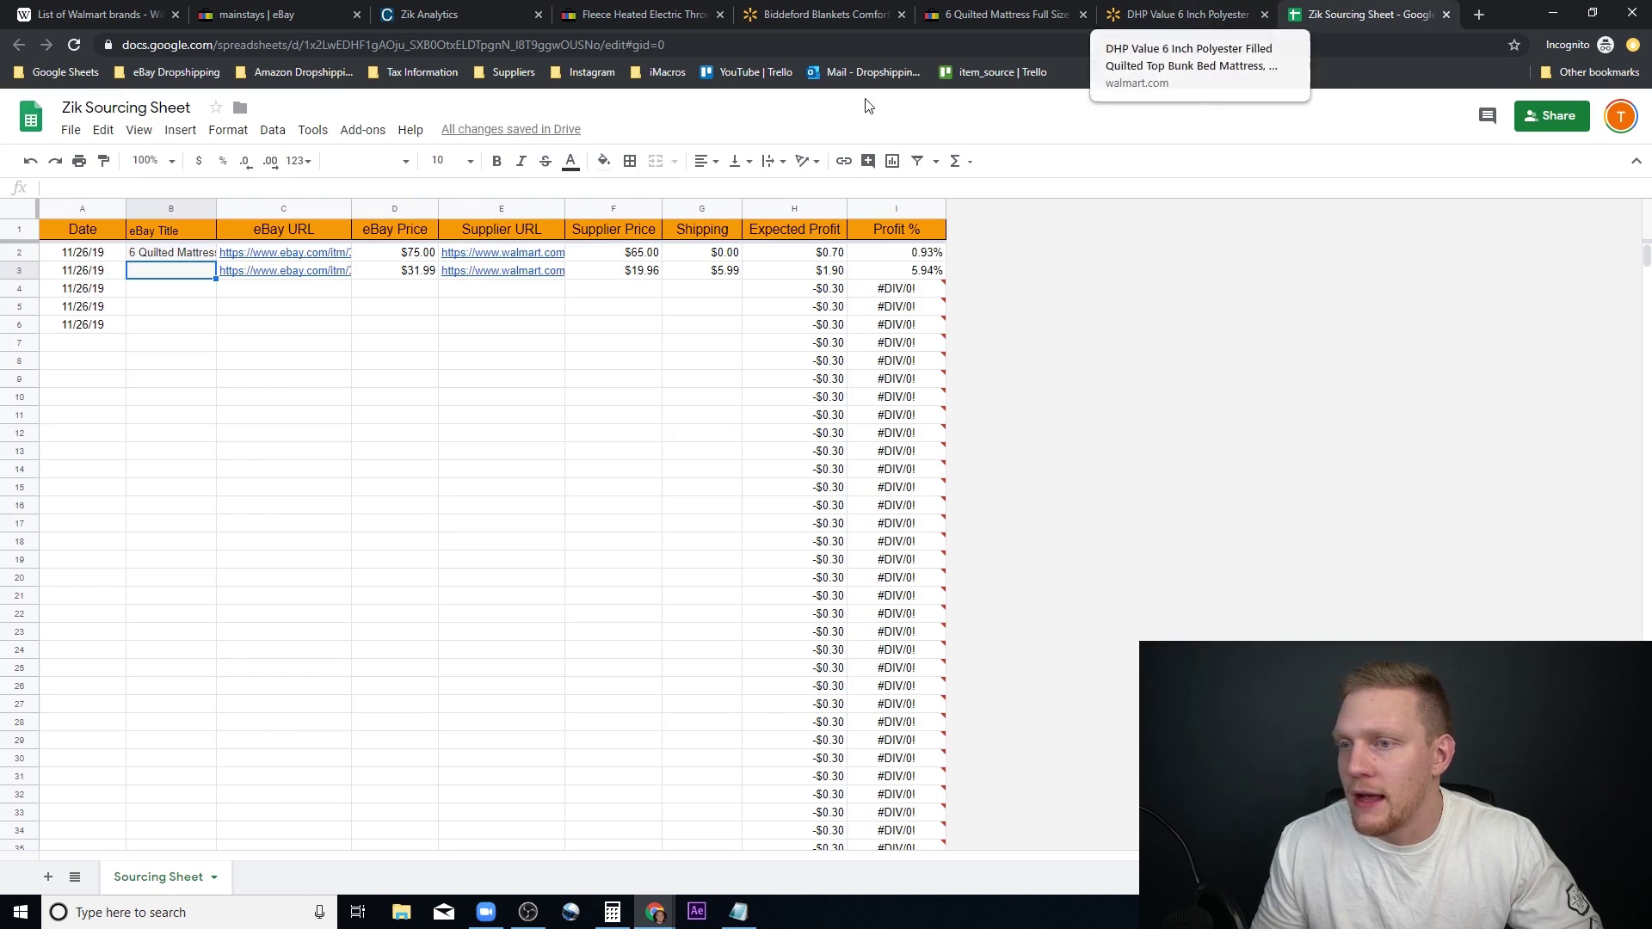
pyautogui.hotkey('ctrl', 'v')
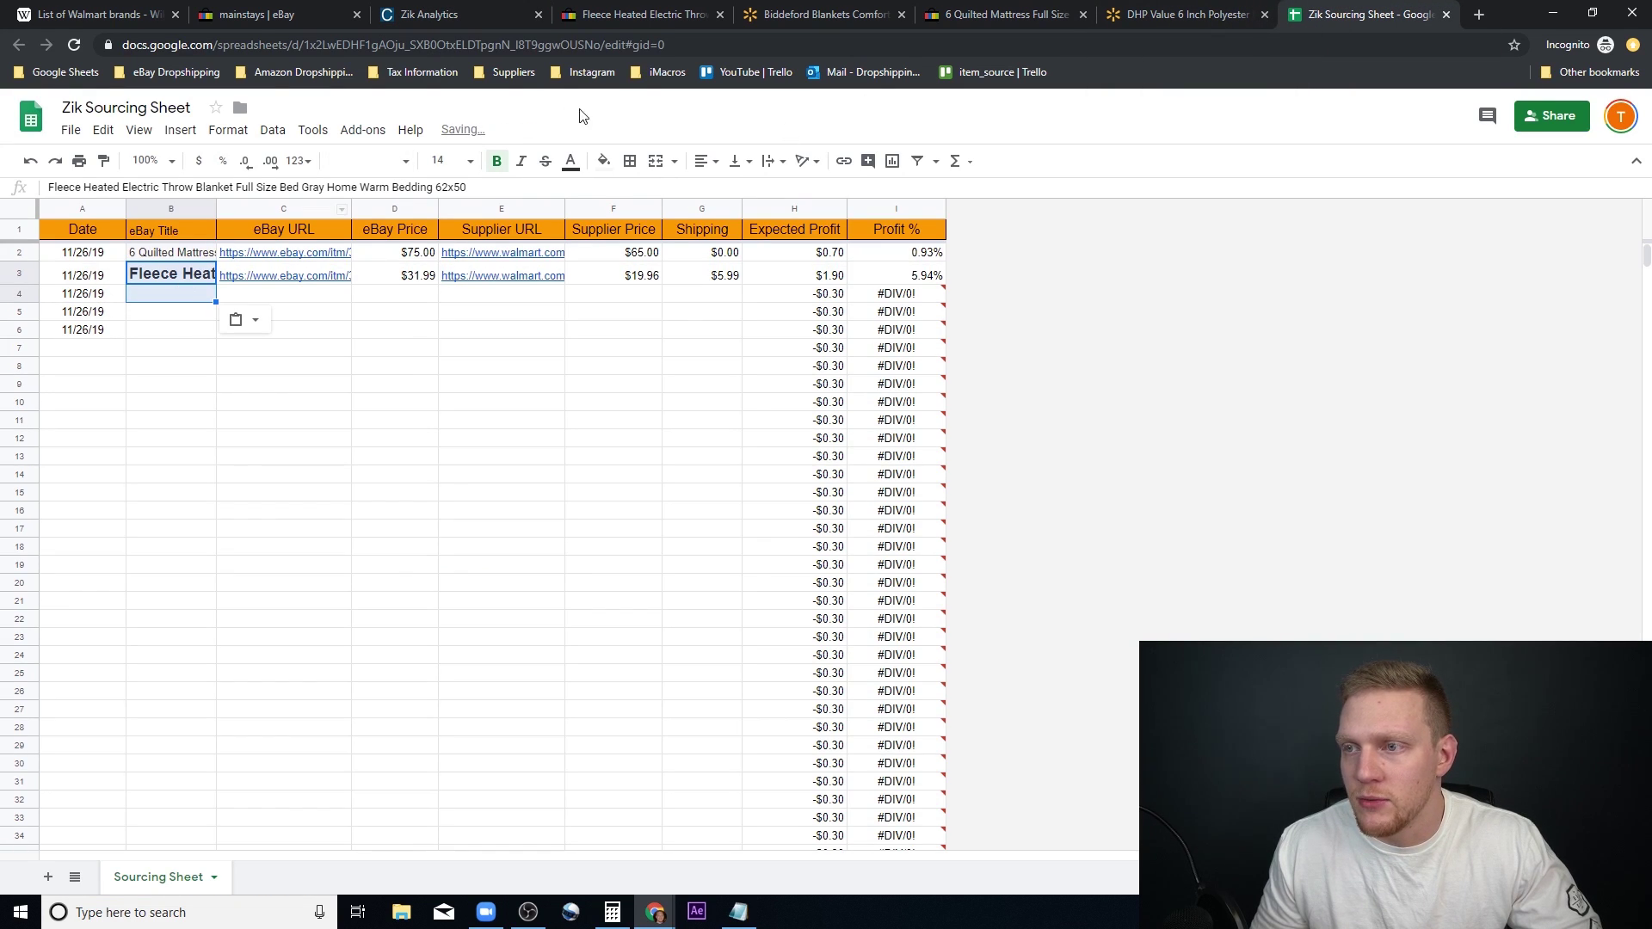
# Step: Remove the bold from the pasted eBay title in row 3 and set its font size to 10
pyautogui.click(497, 161)
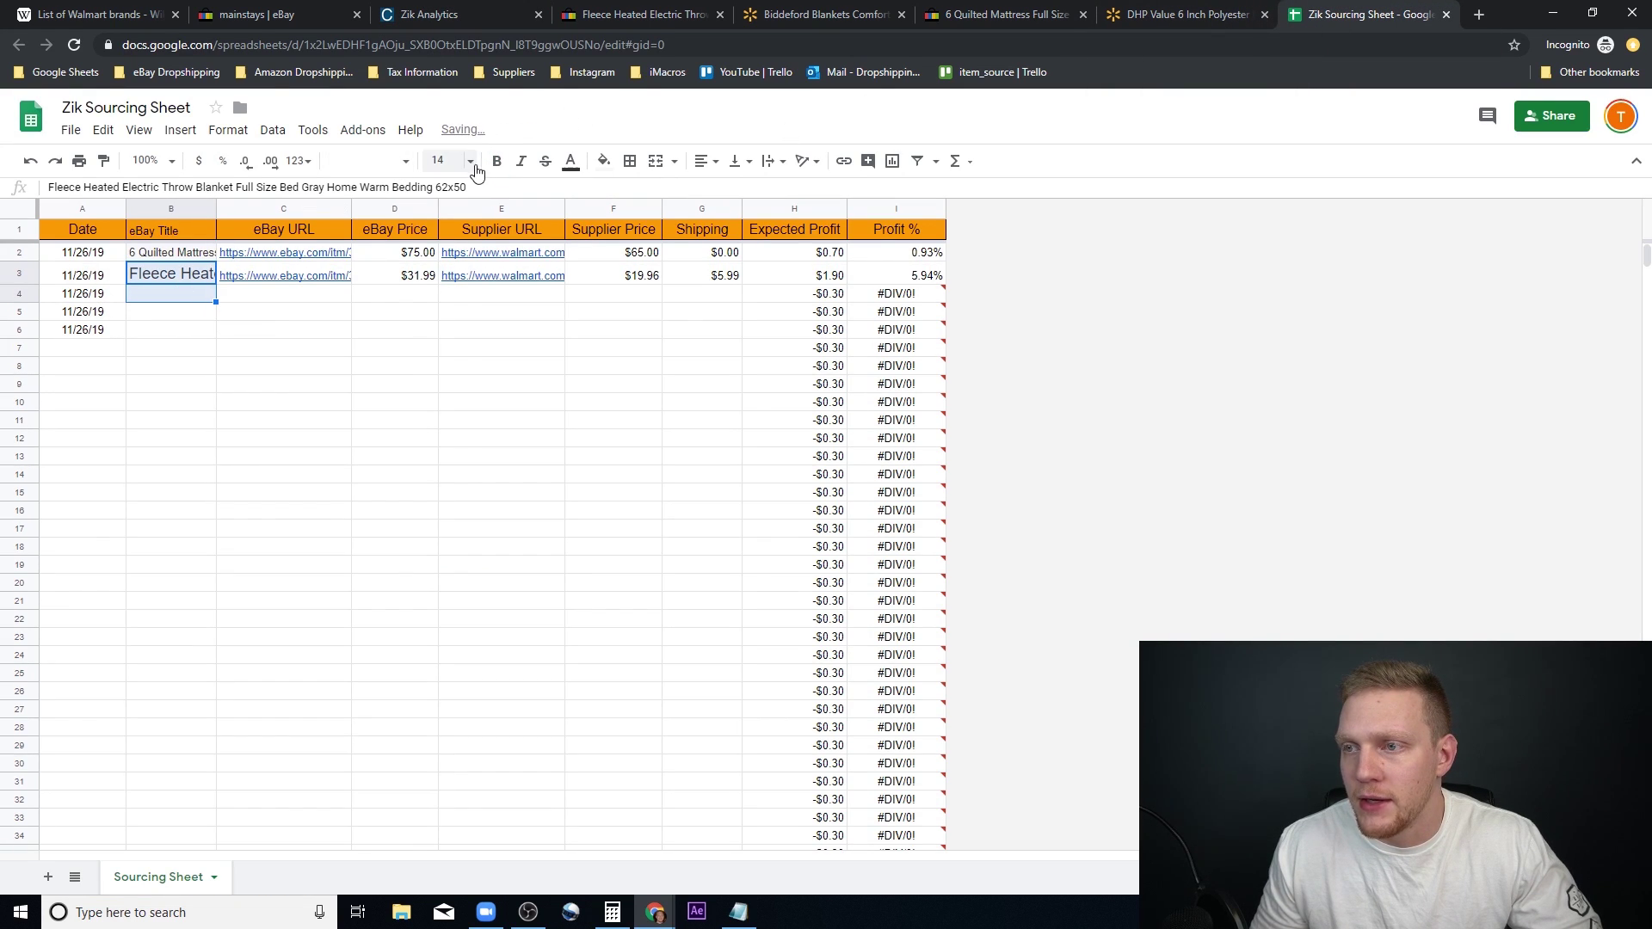
pyautogui.click(443, 161)
pyautogui.click(443, 295)
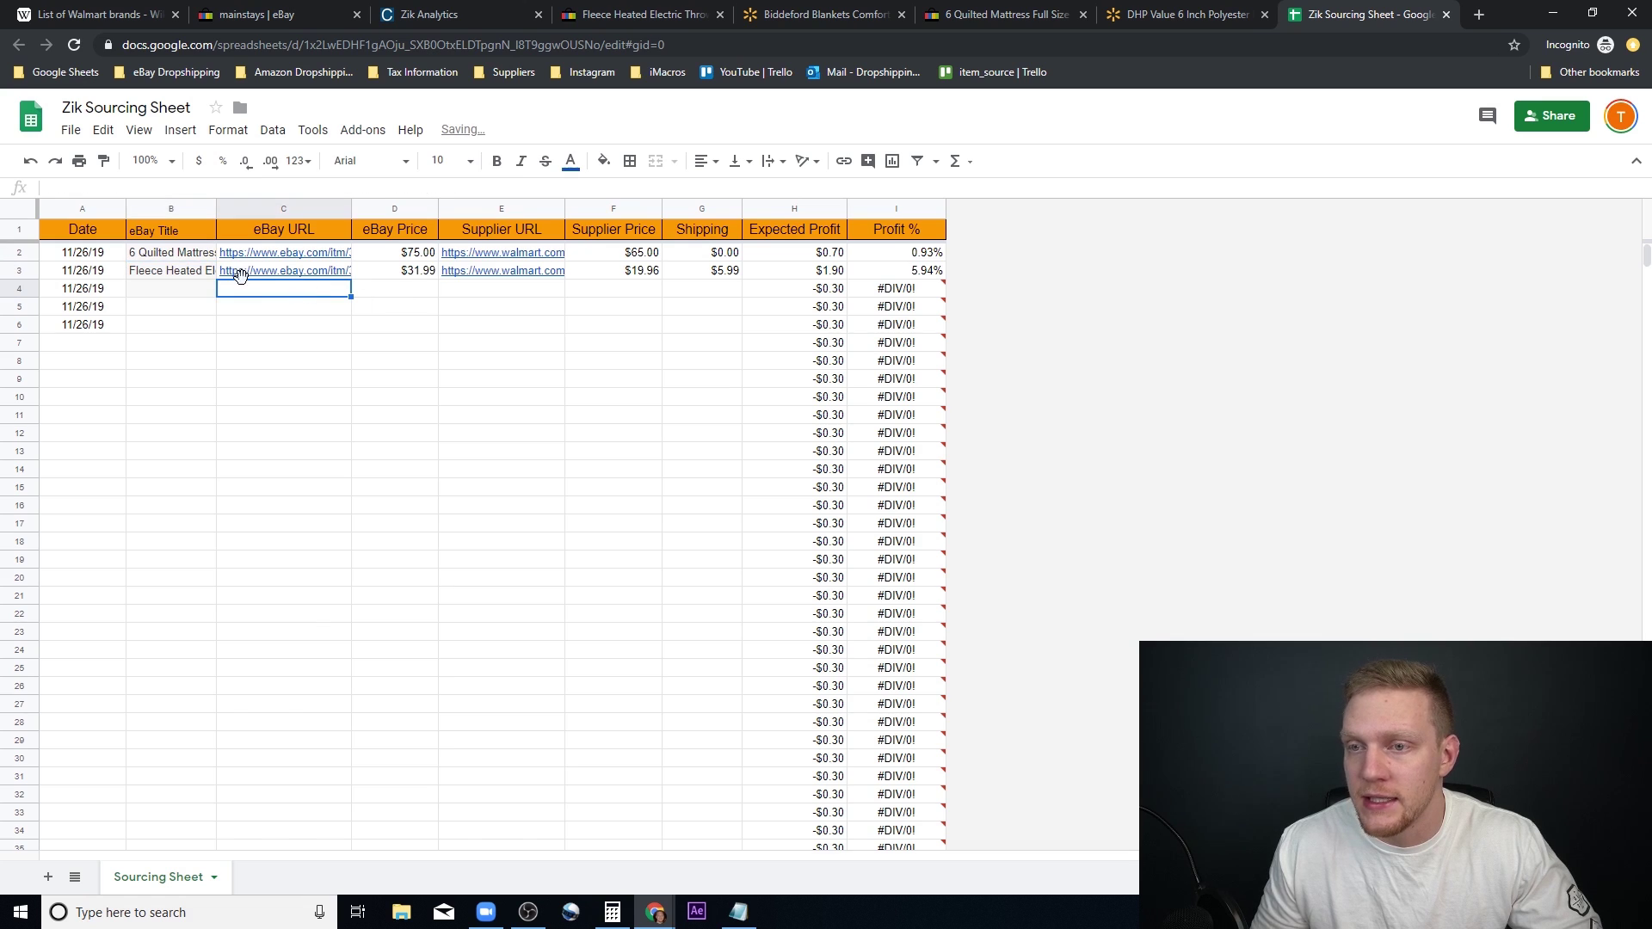
pyautogui.click(198, 290)
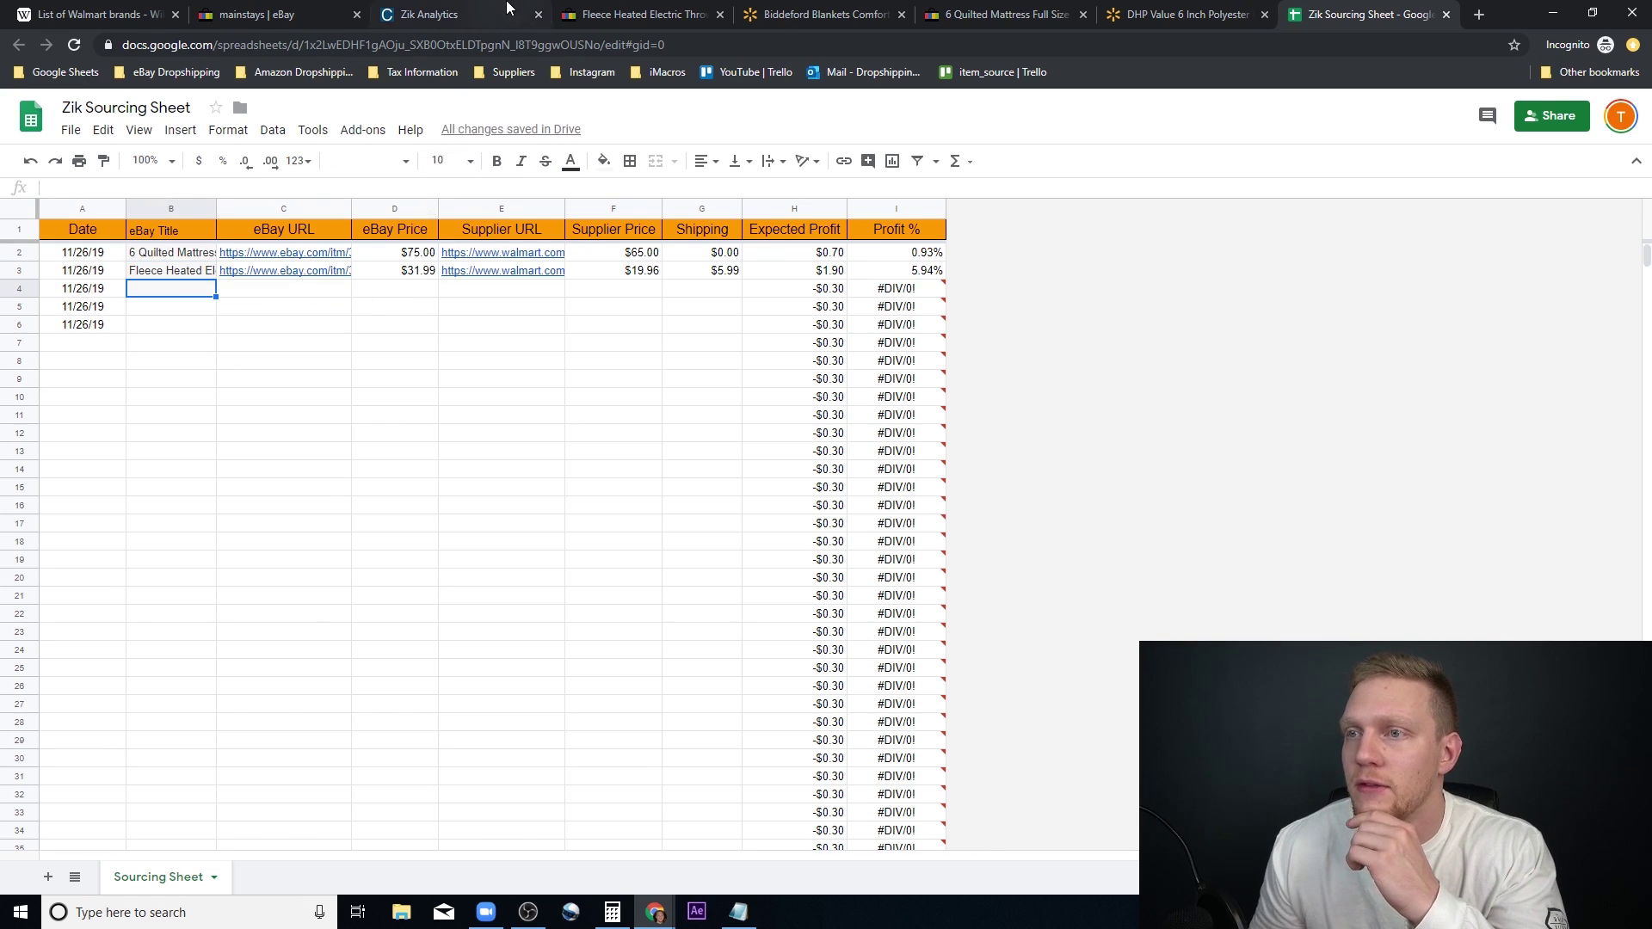
# Step: Open the eBay listing of the Portable Loud Speaker 1000W from the competitor's product list in Zik Analytics
pyautogui.click(430, 15)
pyautogui.scroll(-3, 284, 358)
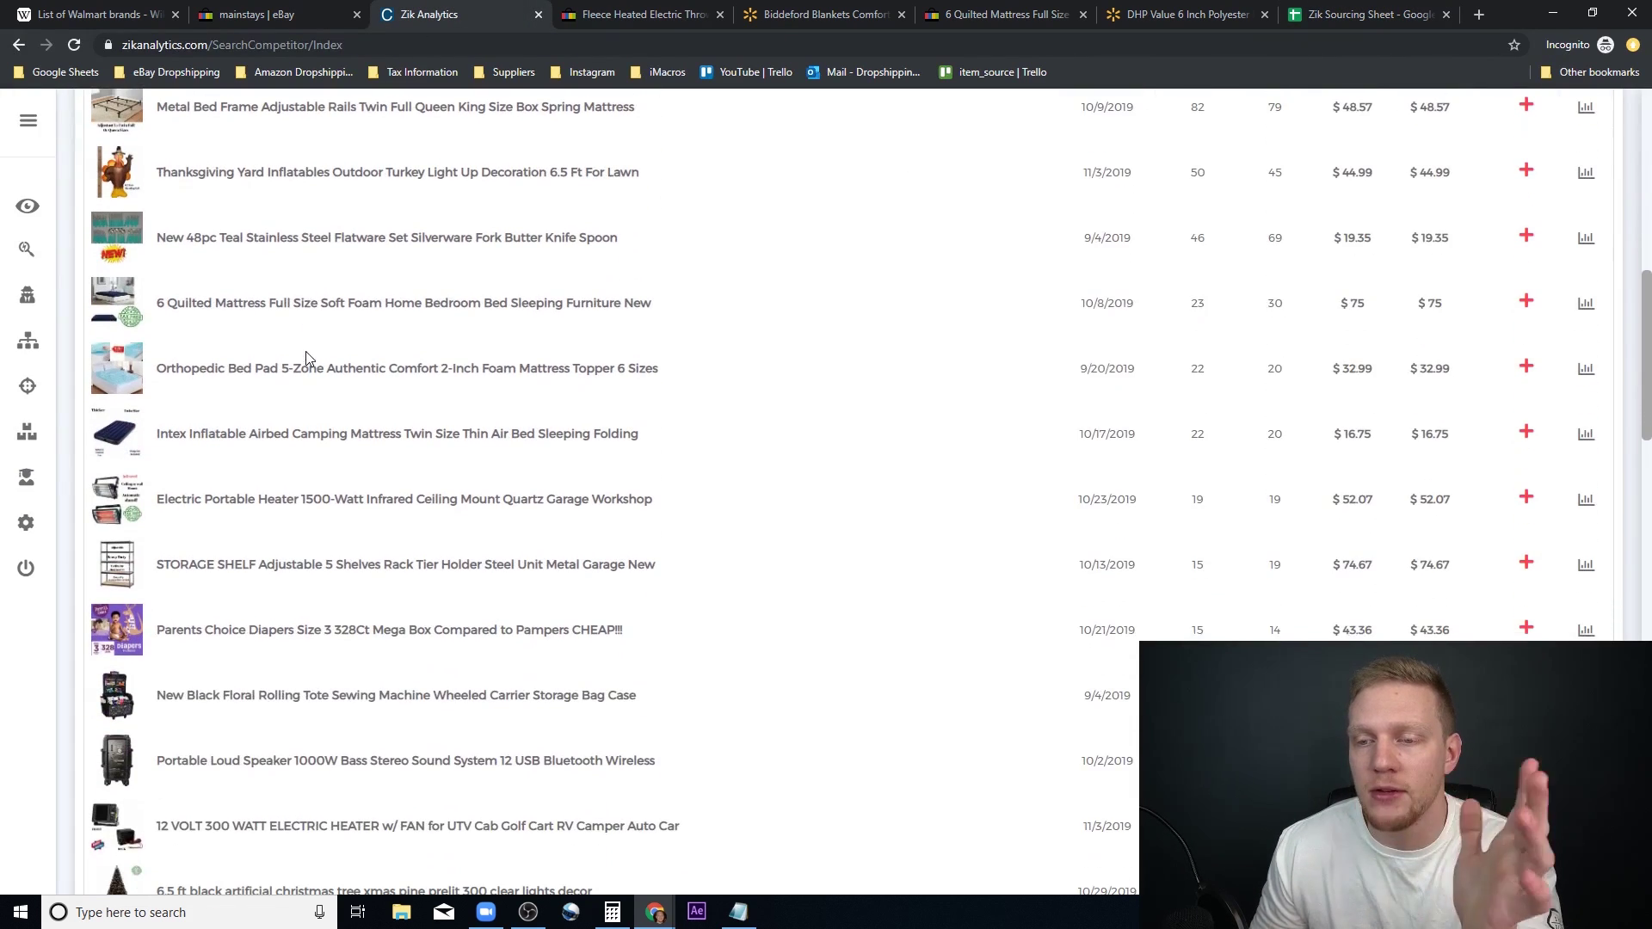
pyautogui.scroll(-1, 300, 356)
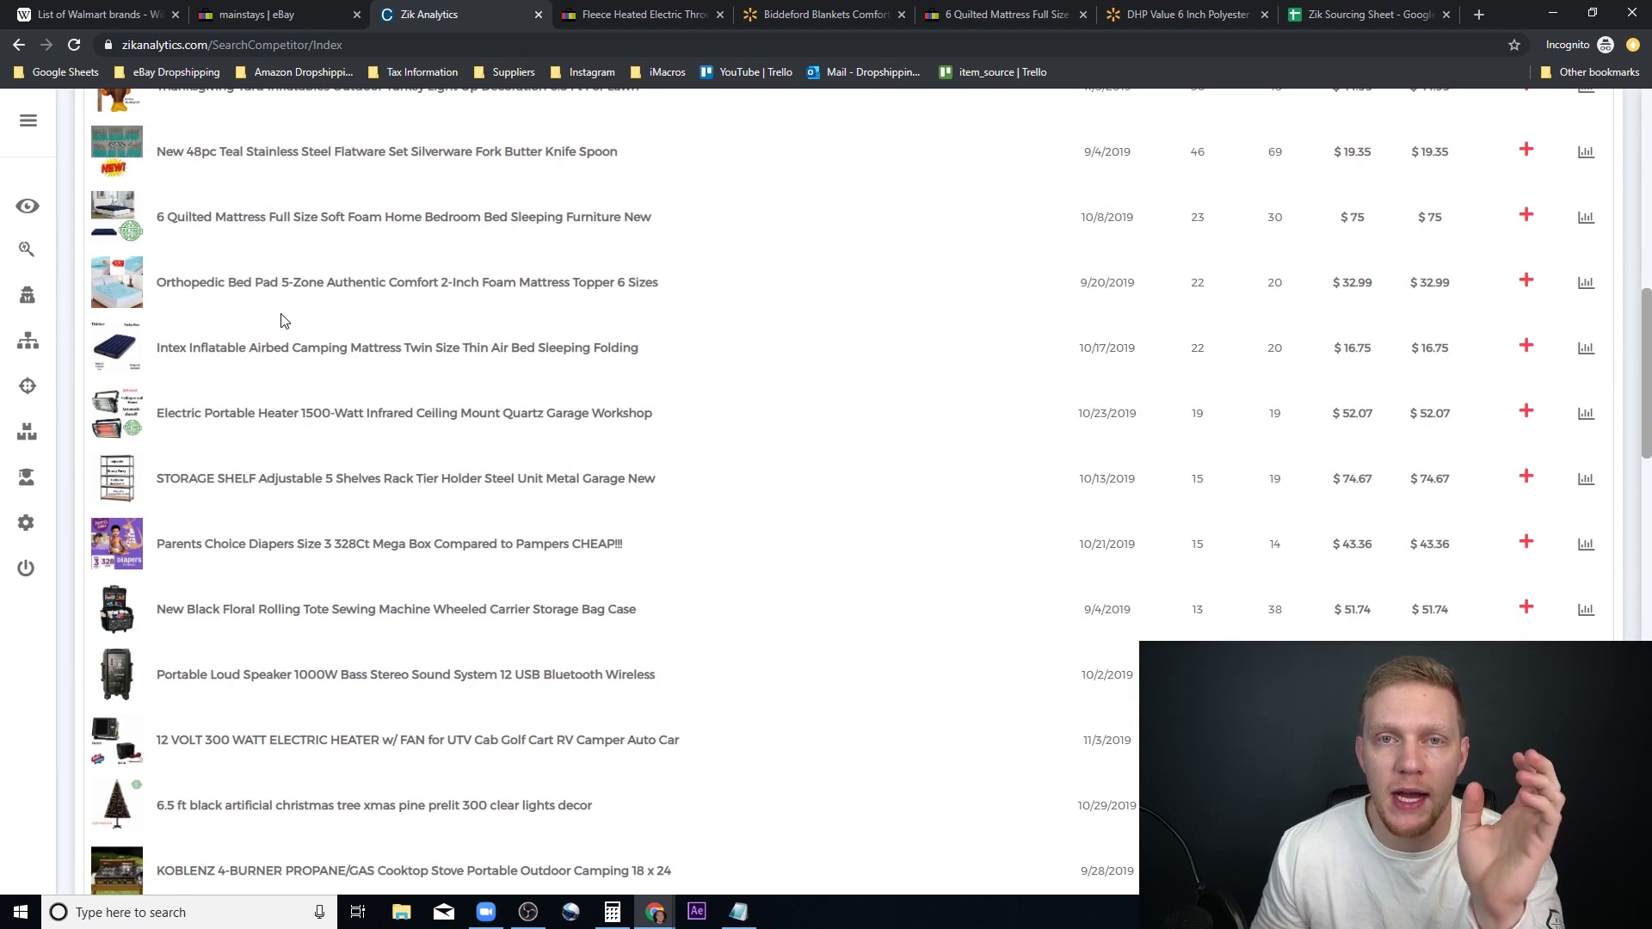
pyautogui.scroll(-4, 291, 310)
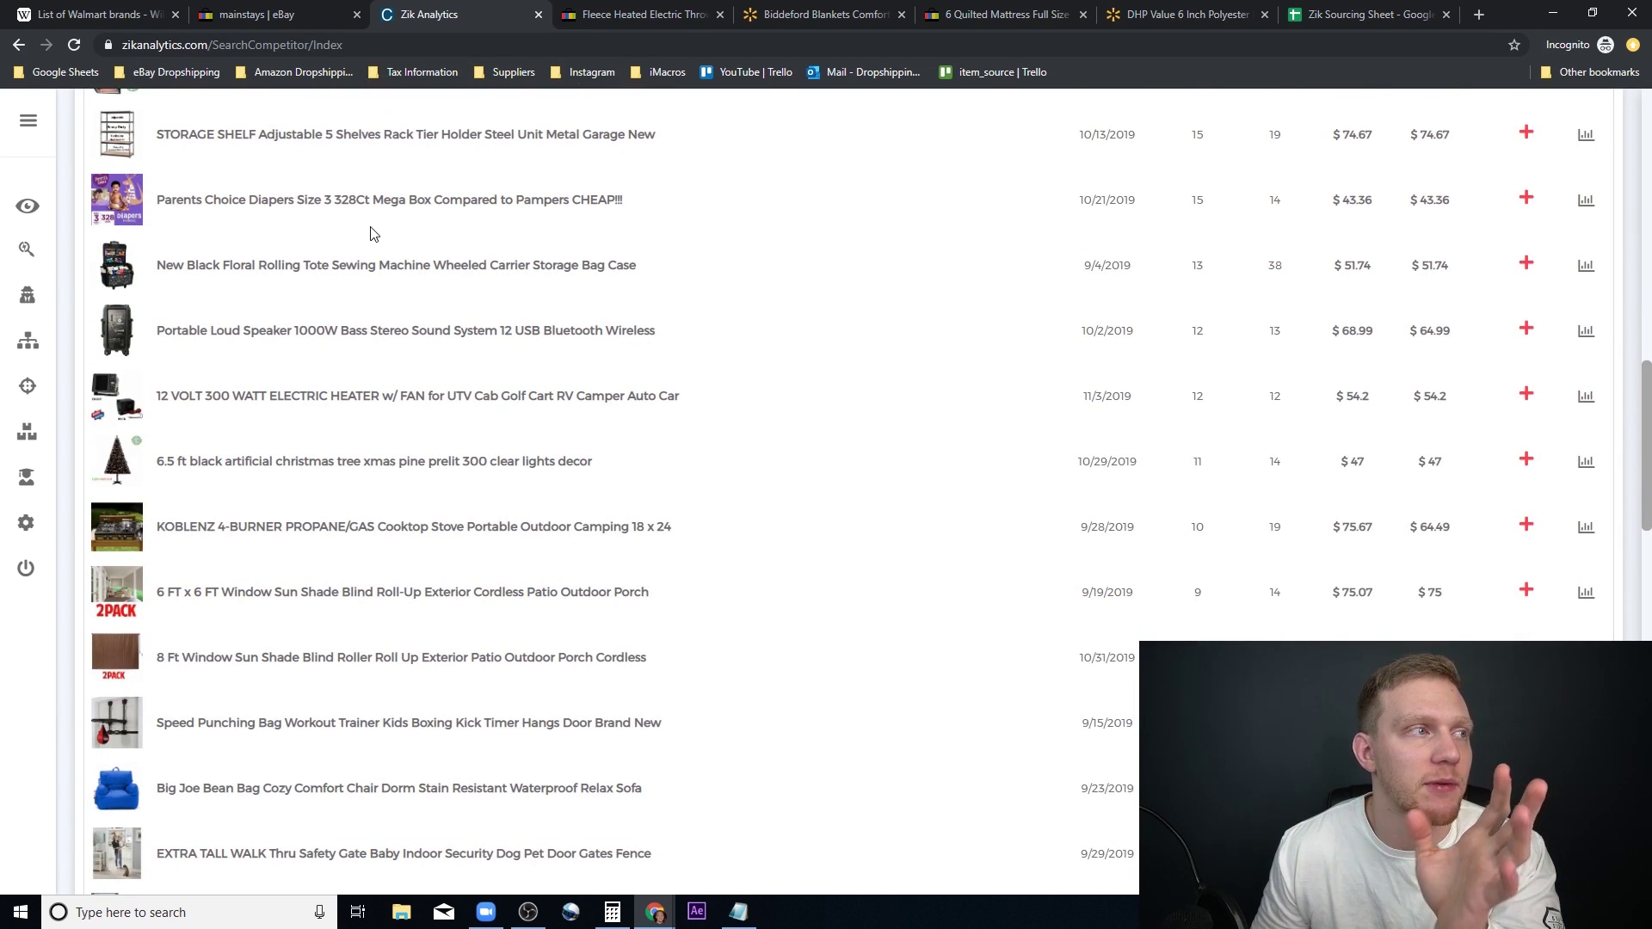
pyautogui.click(300, 333)
# Step: Search Google for the Britelite iRocker PA-1000 text from the speaker listing's description and open the first Walmart result
pyautogui.scroll(-6, 591, 383)
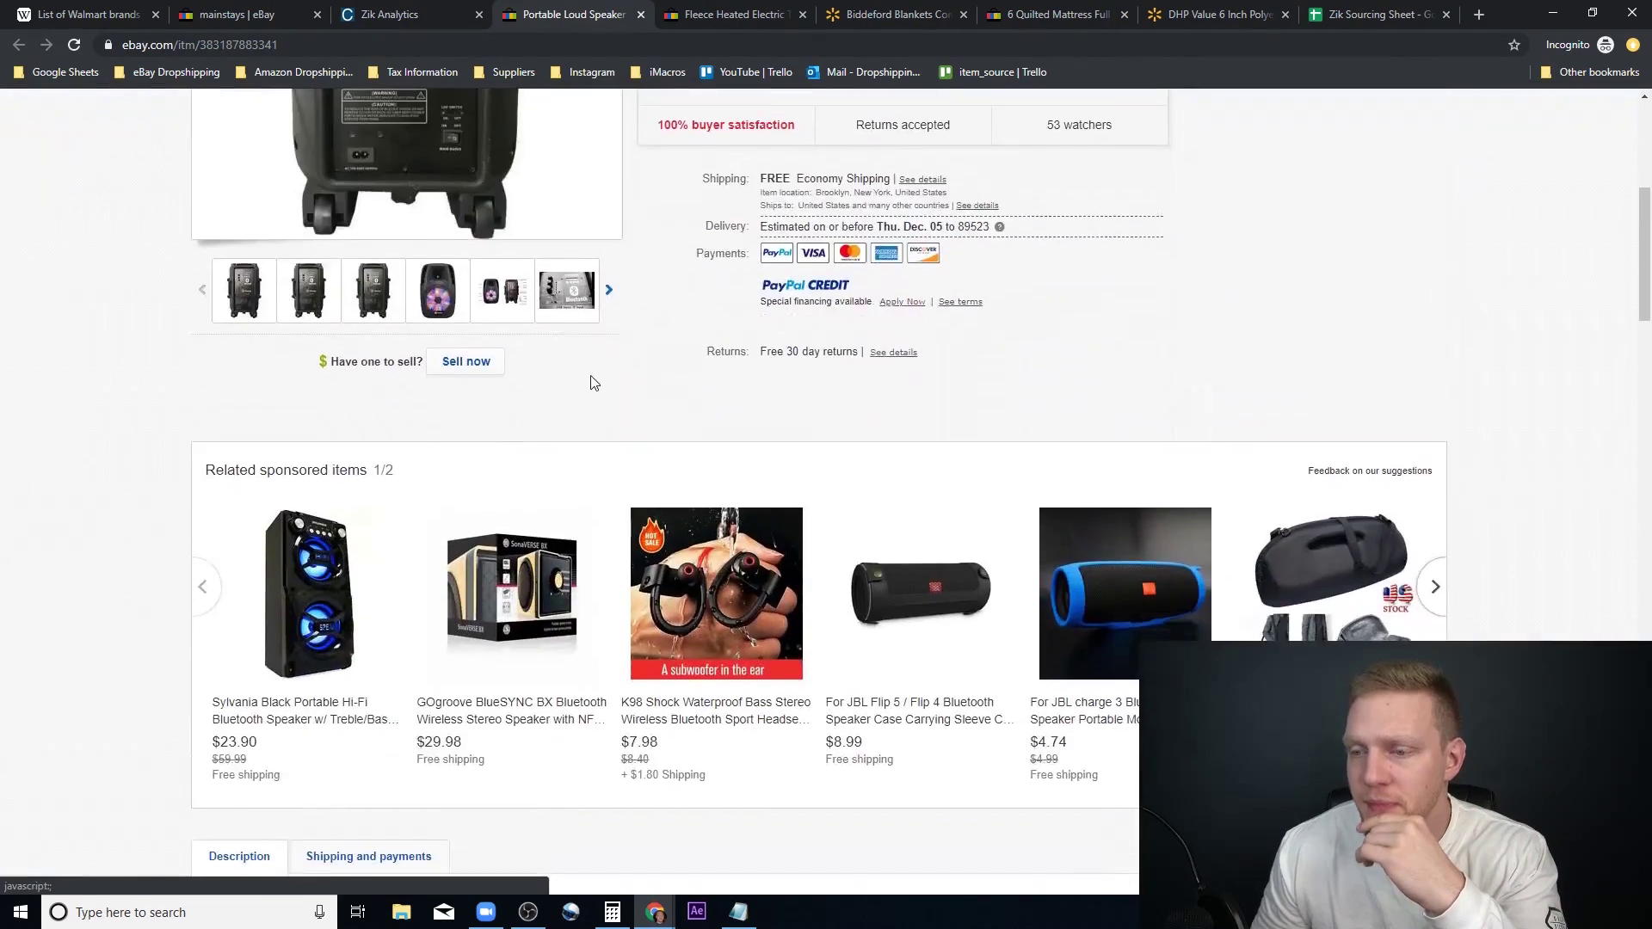
pyautogui.scroll(-20, 590, 383)
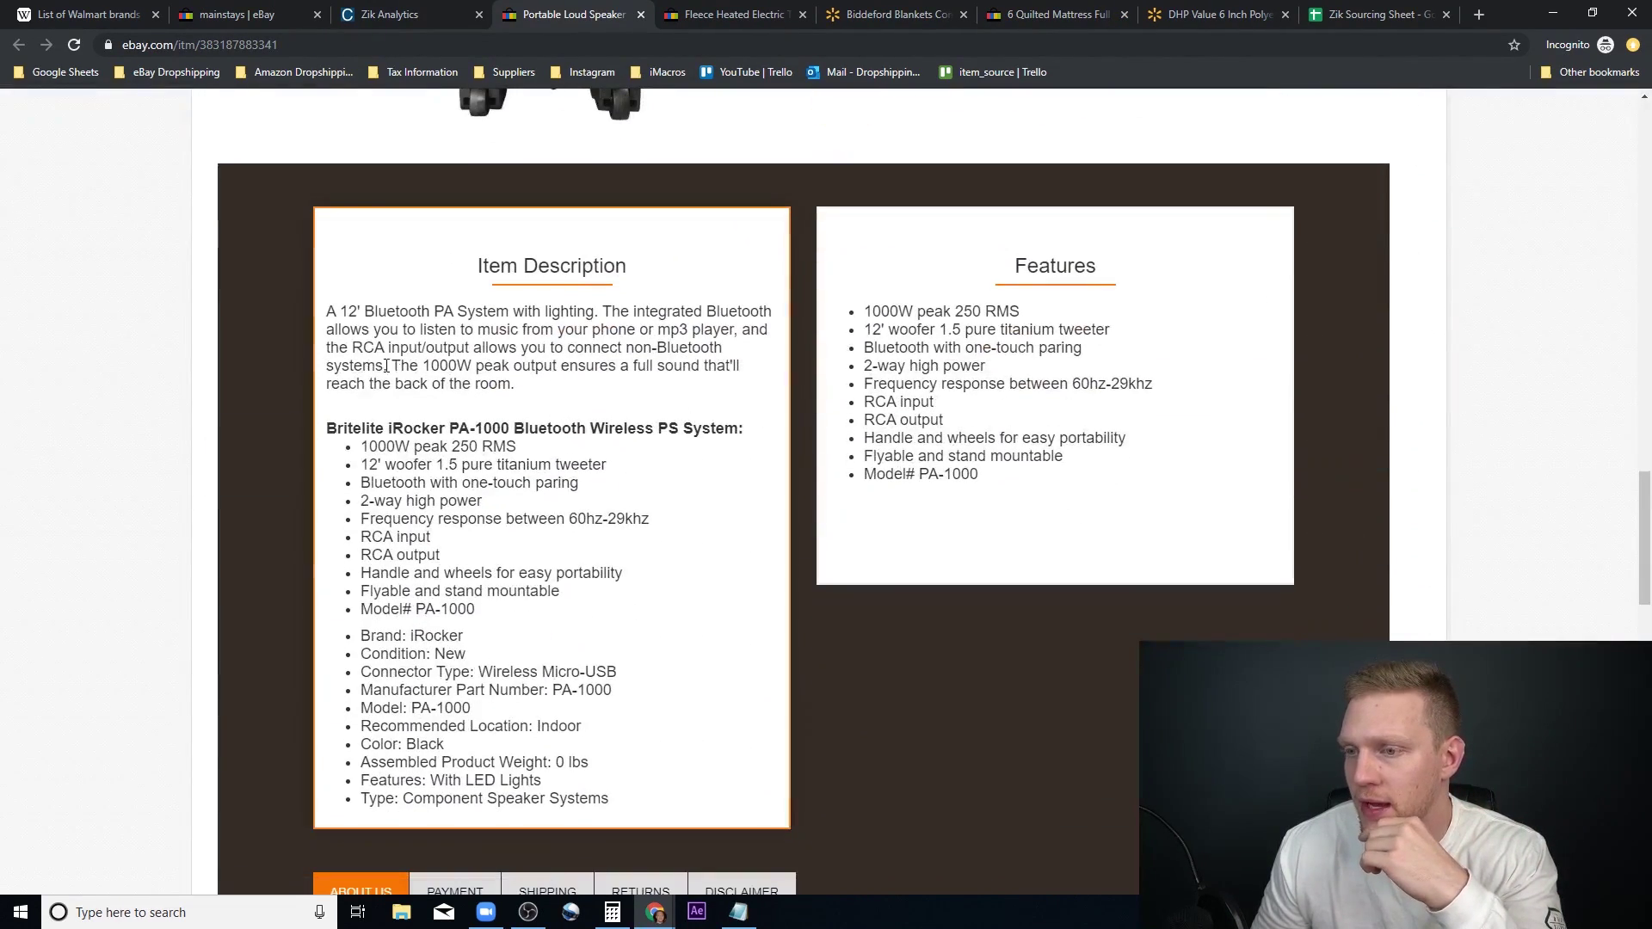
pyautogui.moveTo(326, 427); pyautogui.dragTo(587, 798)
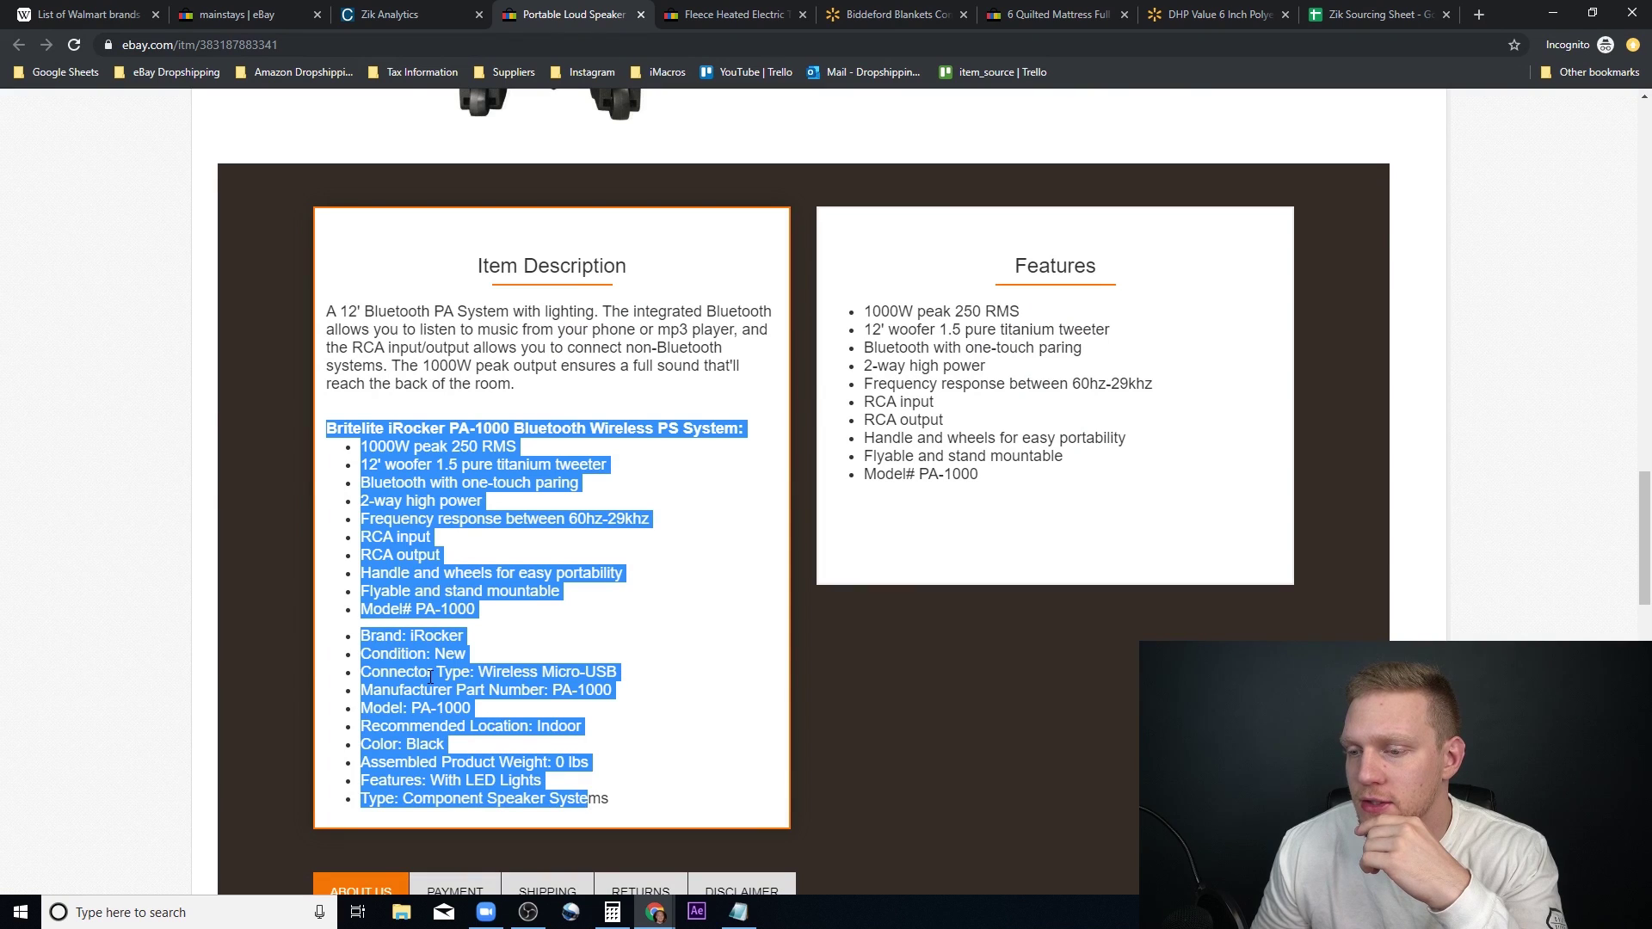
pyautogui.rightClick(430, 677)
pyautogui.click(516, 705)
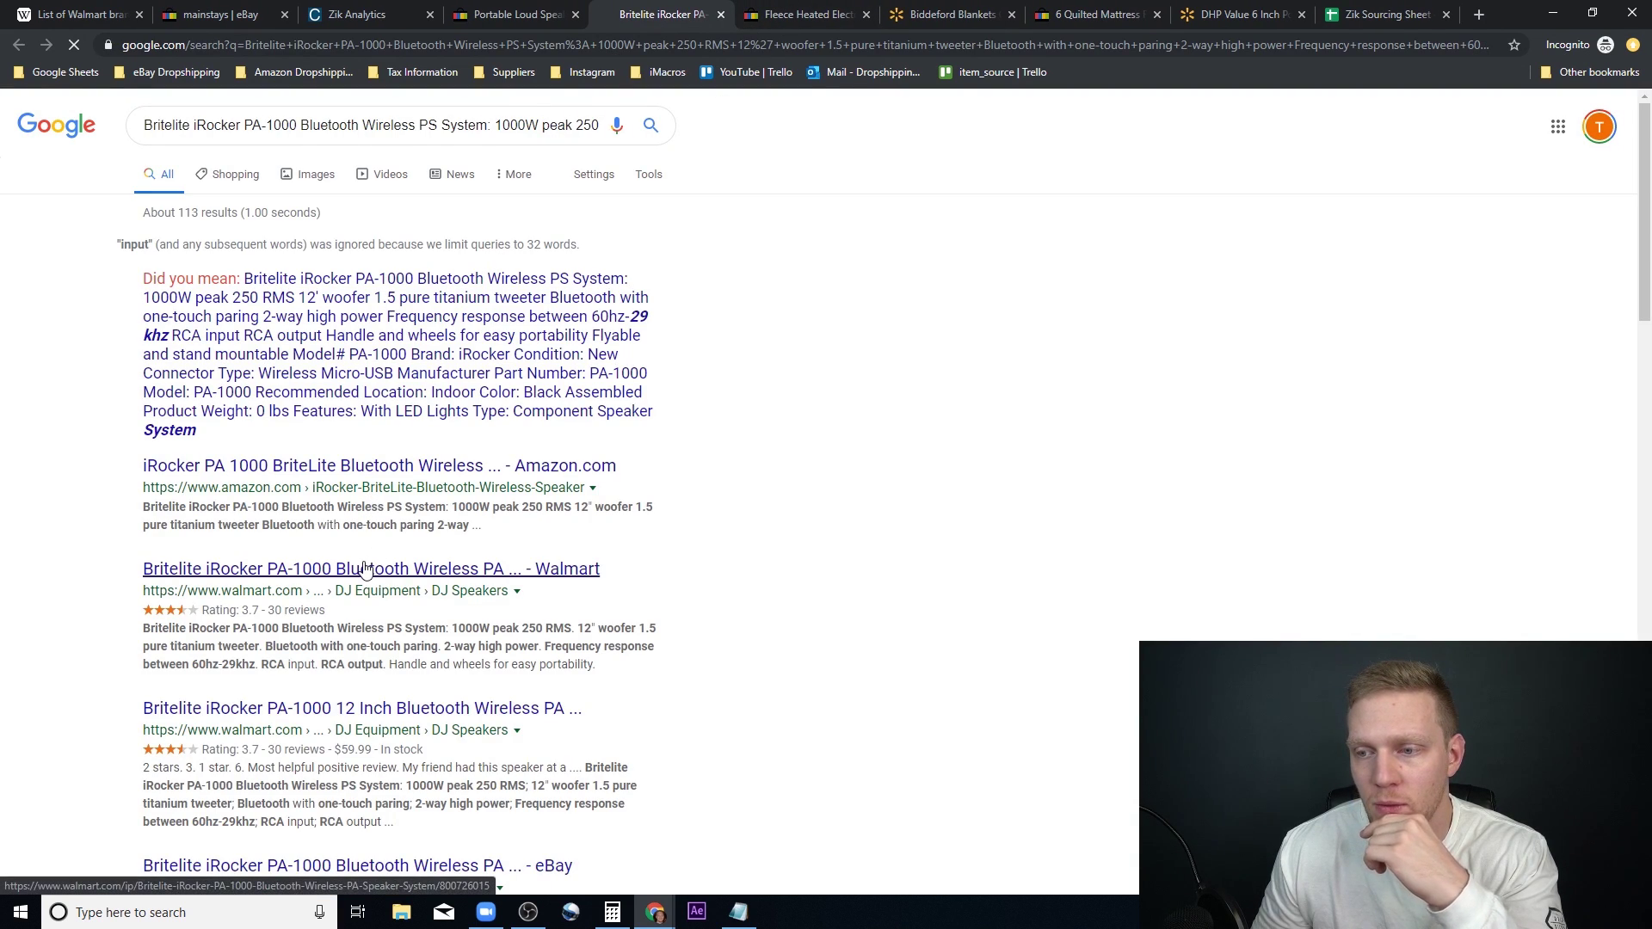
pyautogui.click(365, 569)
# Step: Compare the product photos, delivery options and price of the iRocker speaker on Walmart and in the eBay listing
pyautogui.scroll(-5, 628, 503)
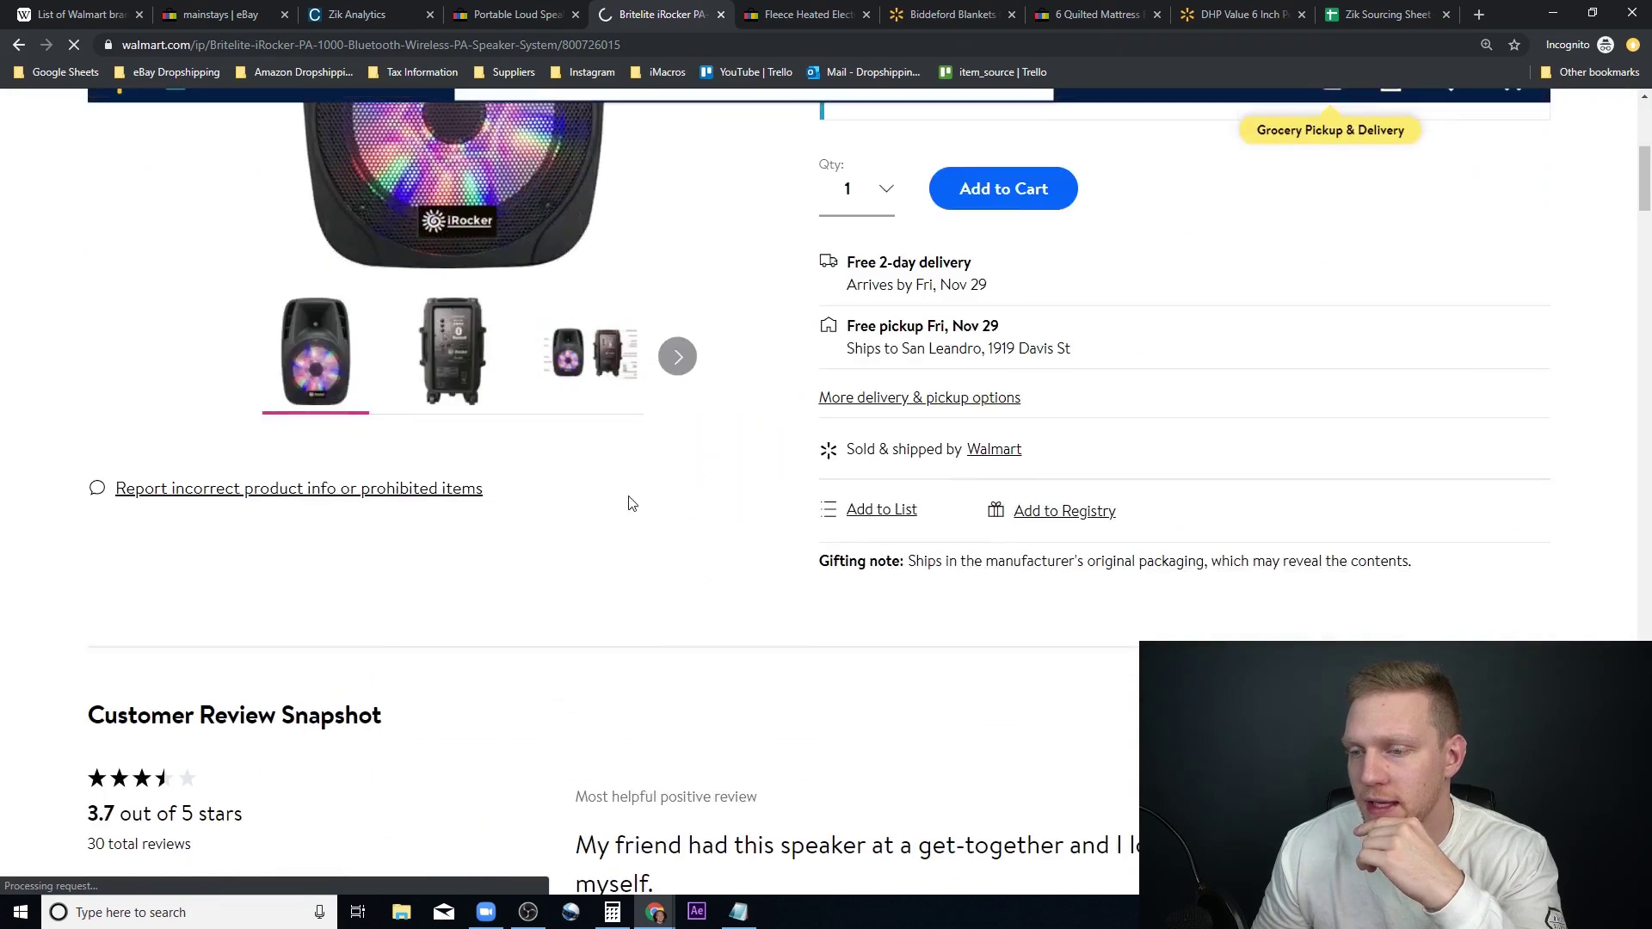
pyautogui.scroll(4, 633, 504)
pyautogui.click(456, 728)
pyautogui.scroll(2, 551, 603)
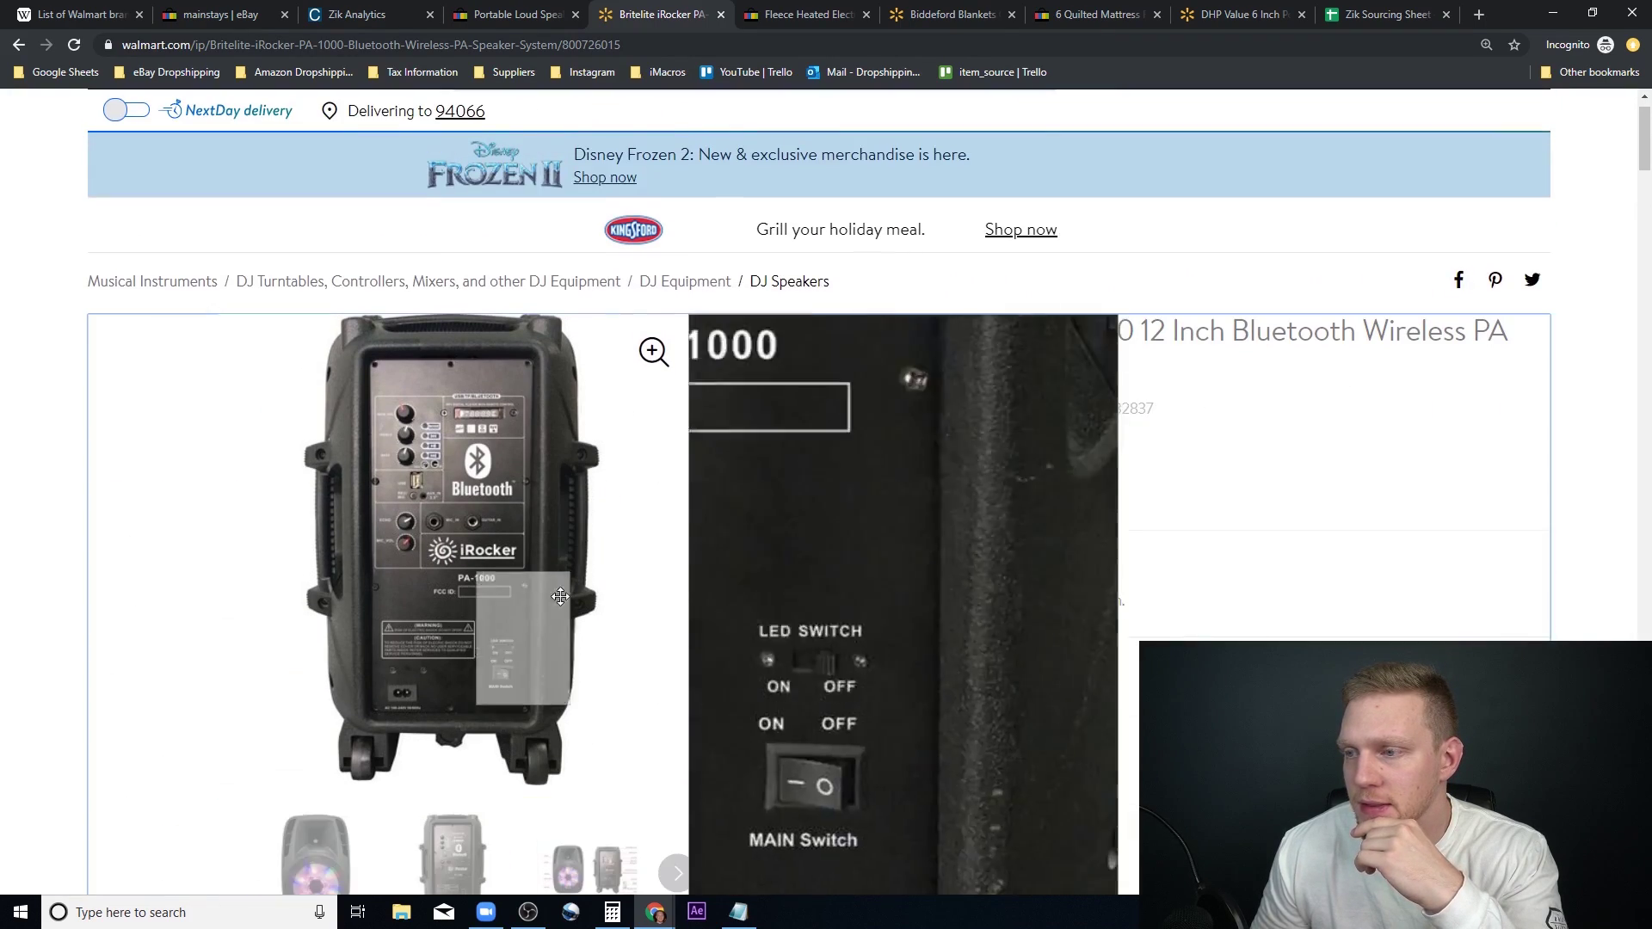
pyautogui.click(484, 10)
pyautogui.scroll(15, 740, 373)
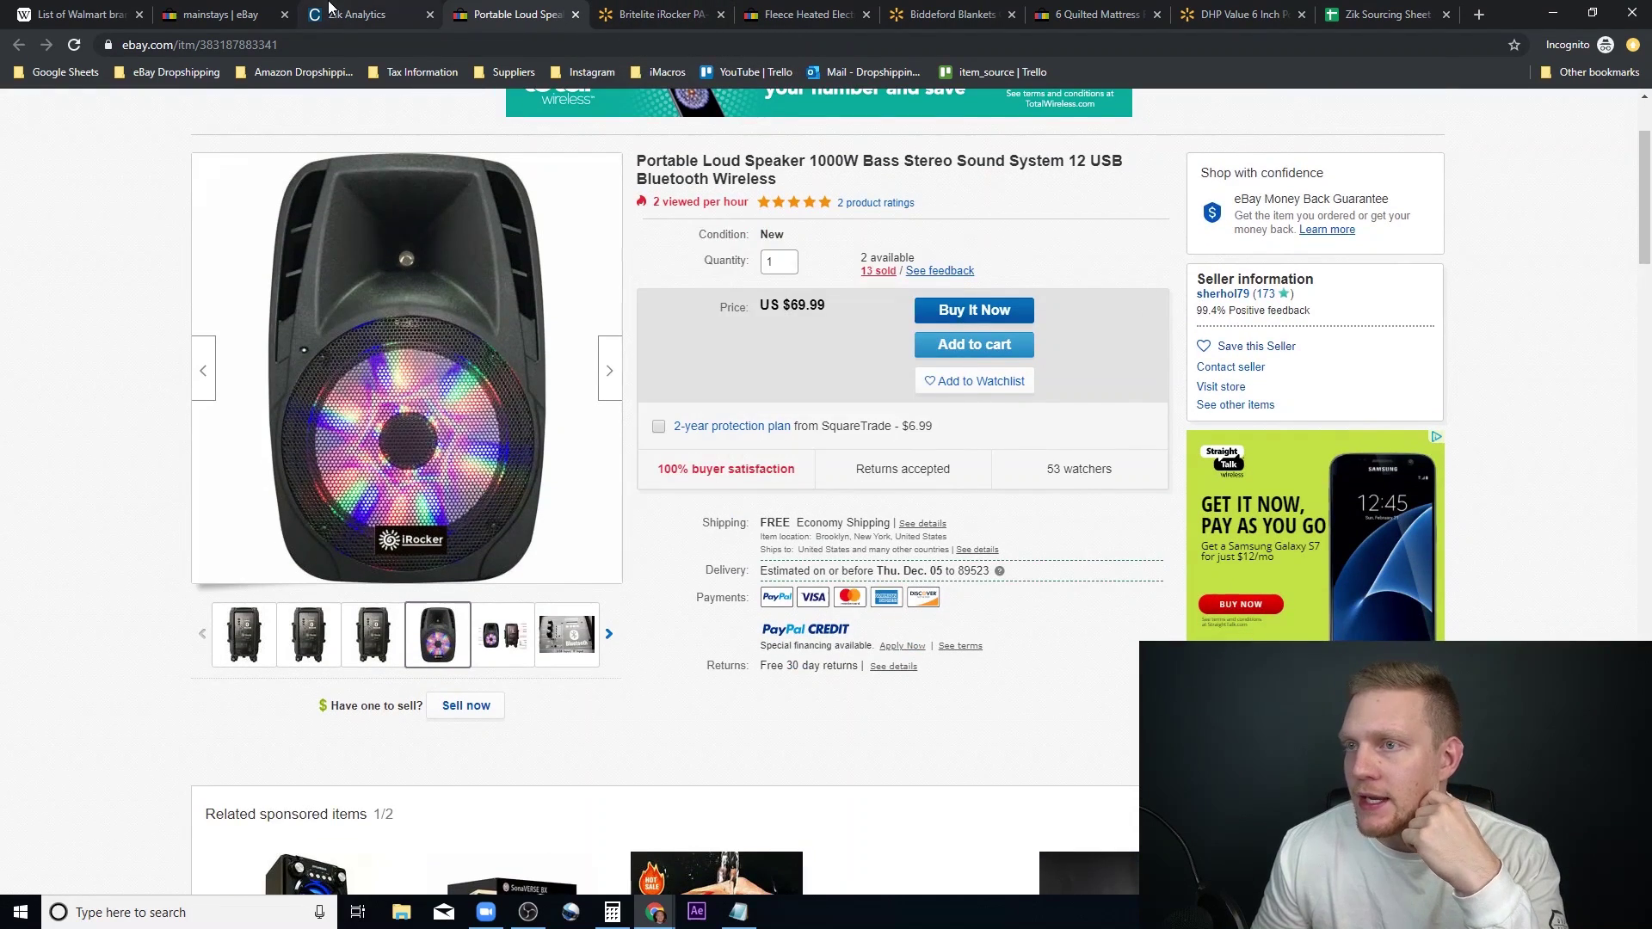
# Step: Review the competitor's product sales, prices and 30-day statistics in Zik Analytics, and return to the Zik Sourcing Sheet
pyautogui.click(340, 15)
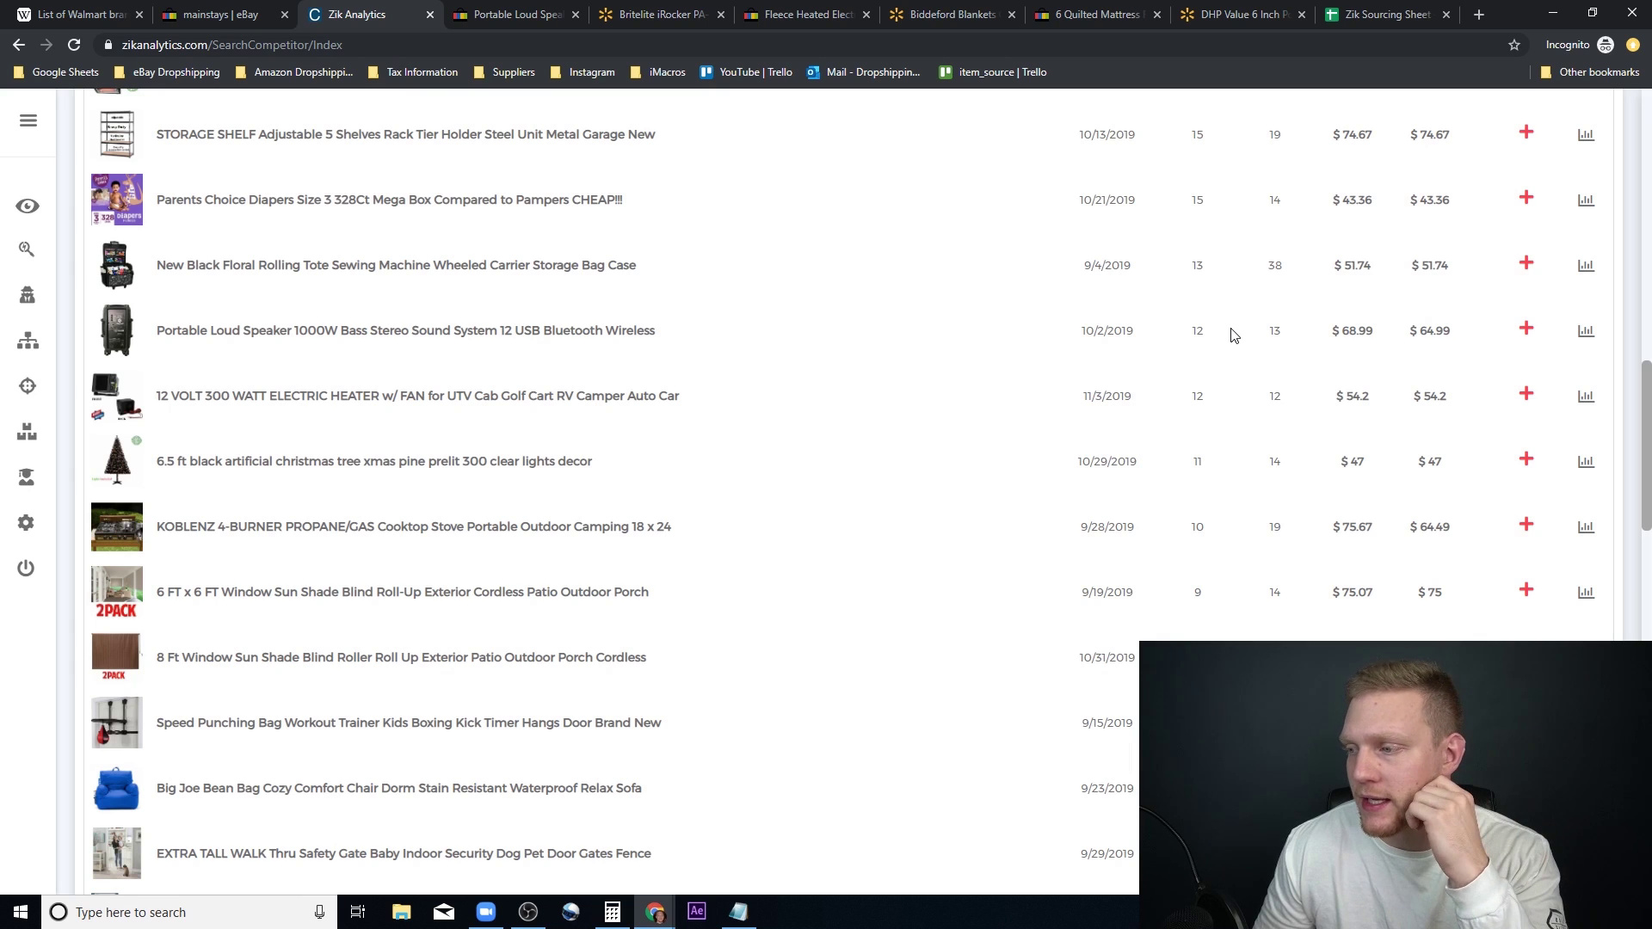
pyautogui.scroll(-6, 1229, 335)
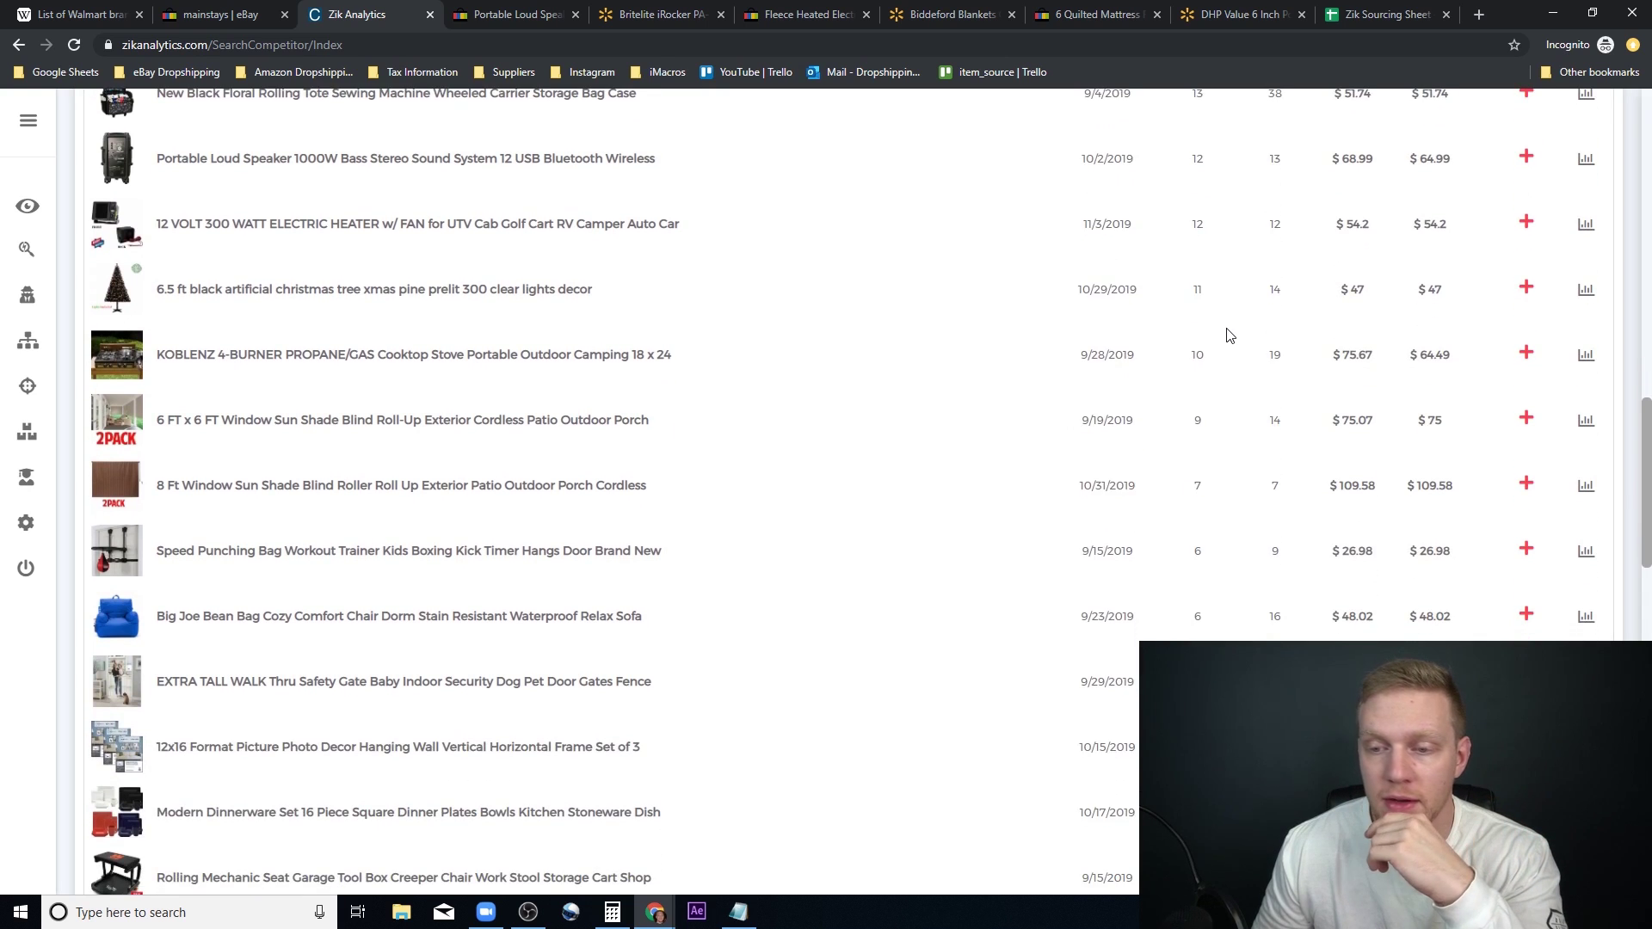
pyautogui.scroll(-3, 1229, 336)
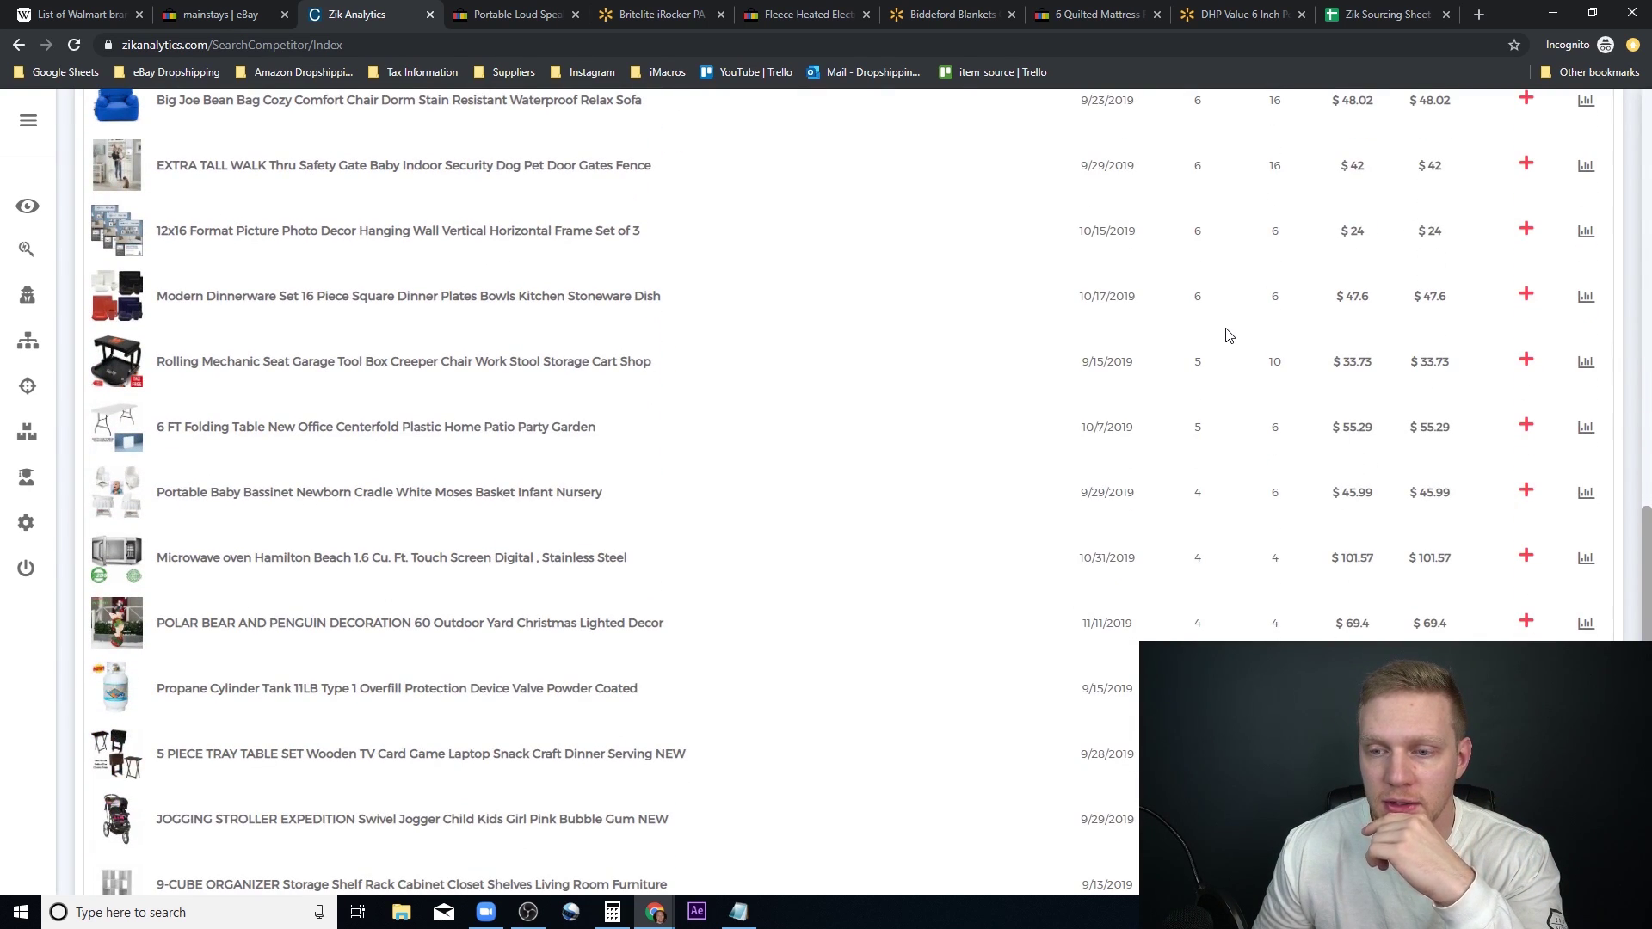
pyautogui.scroll(-3, 1228, 336)
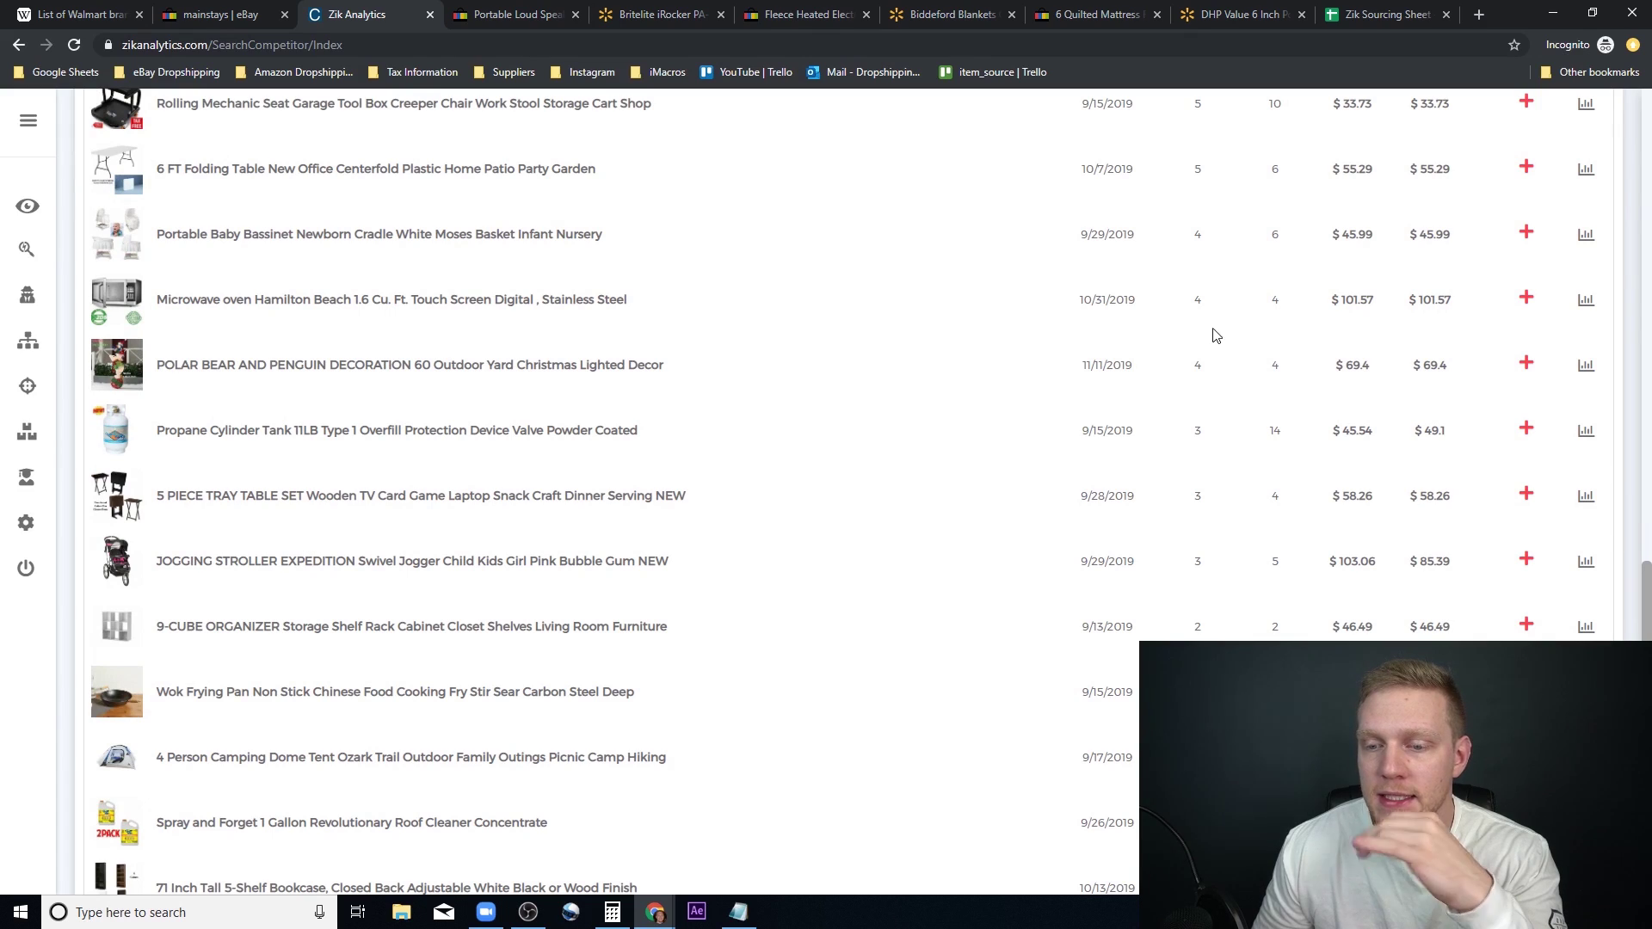
pyautogui.scroll(15, 1025, 465)
pyautogui.scroll(10, 1025, 464)
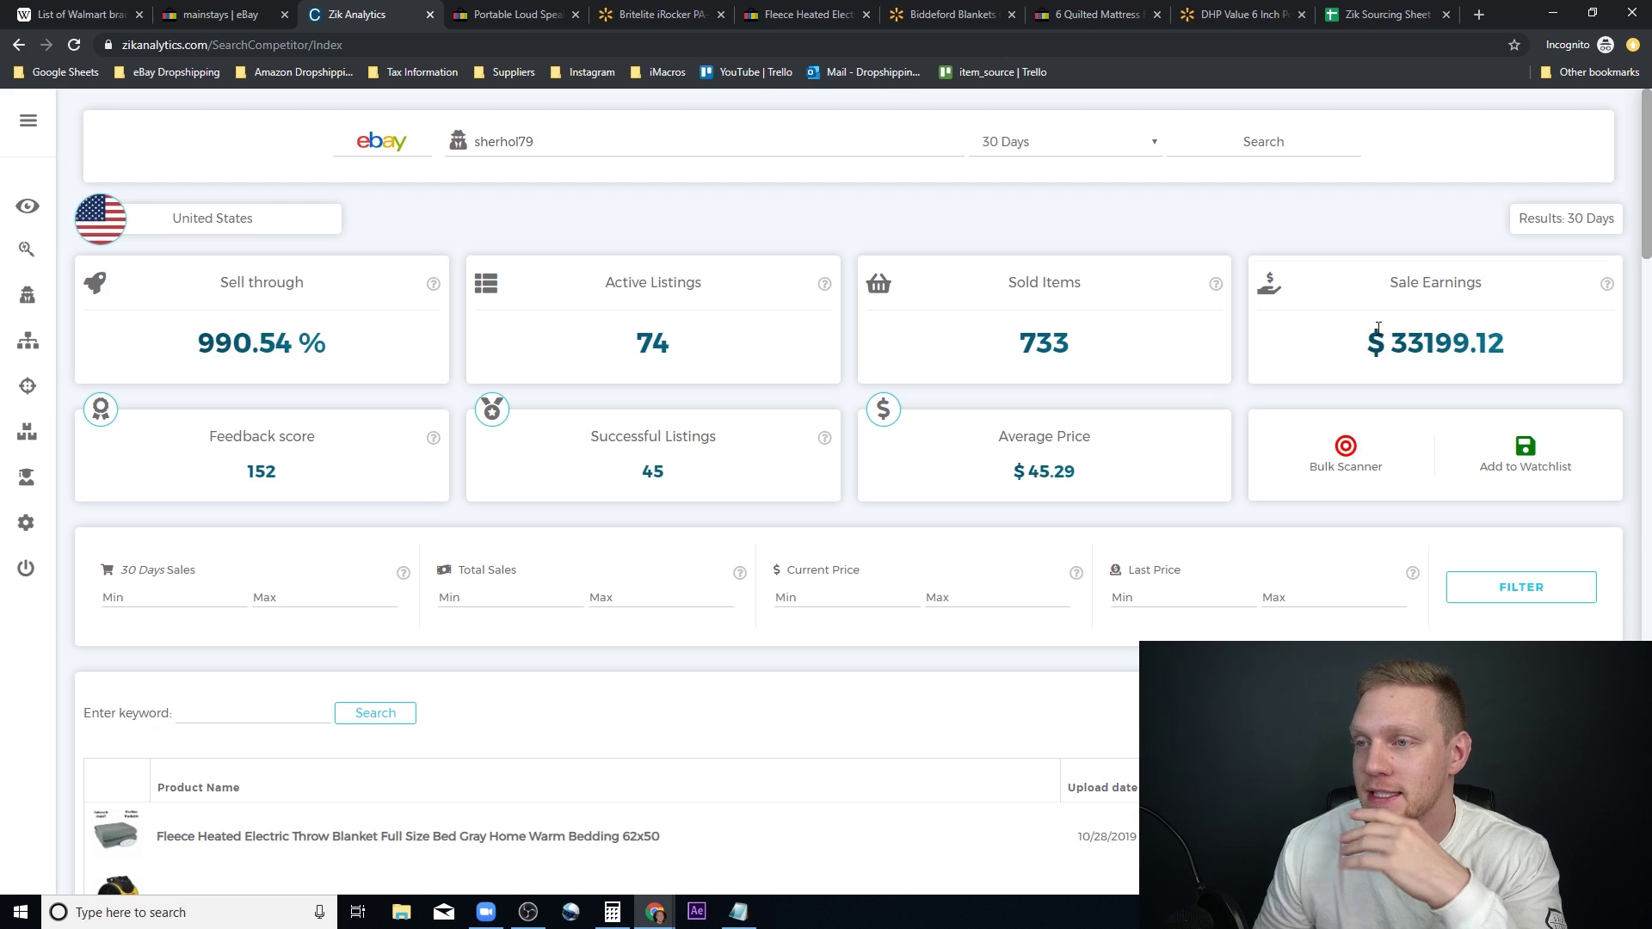
pyautogui.scroll(-5, 1378, 328)
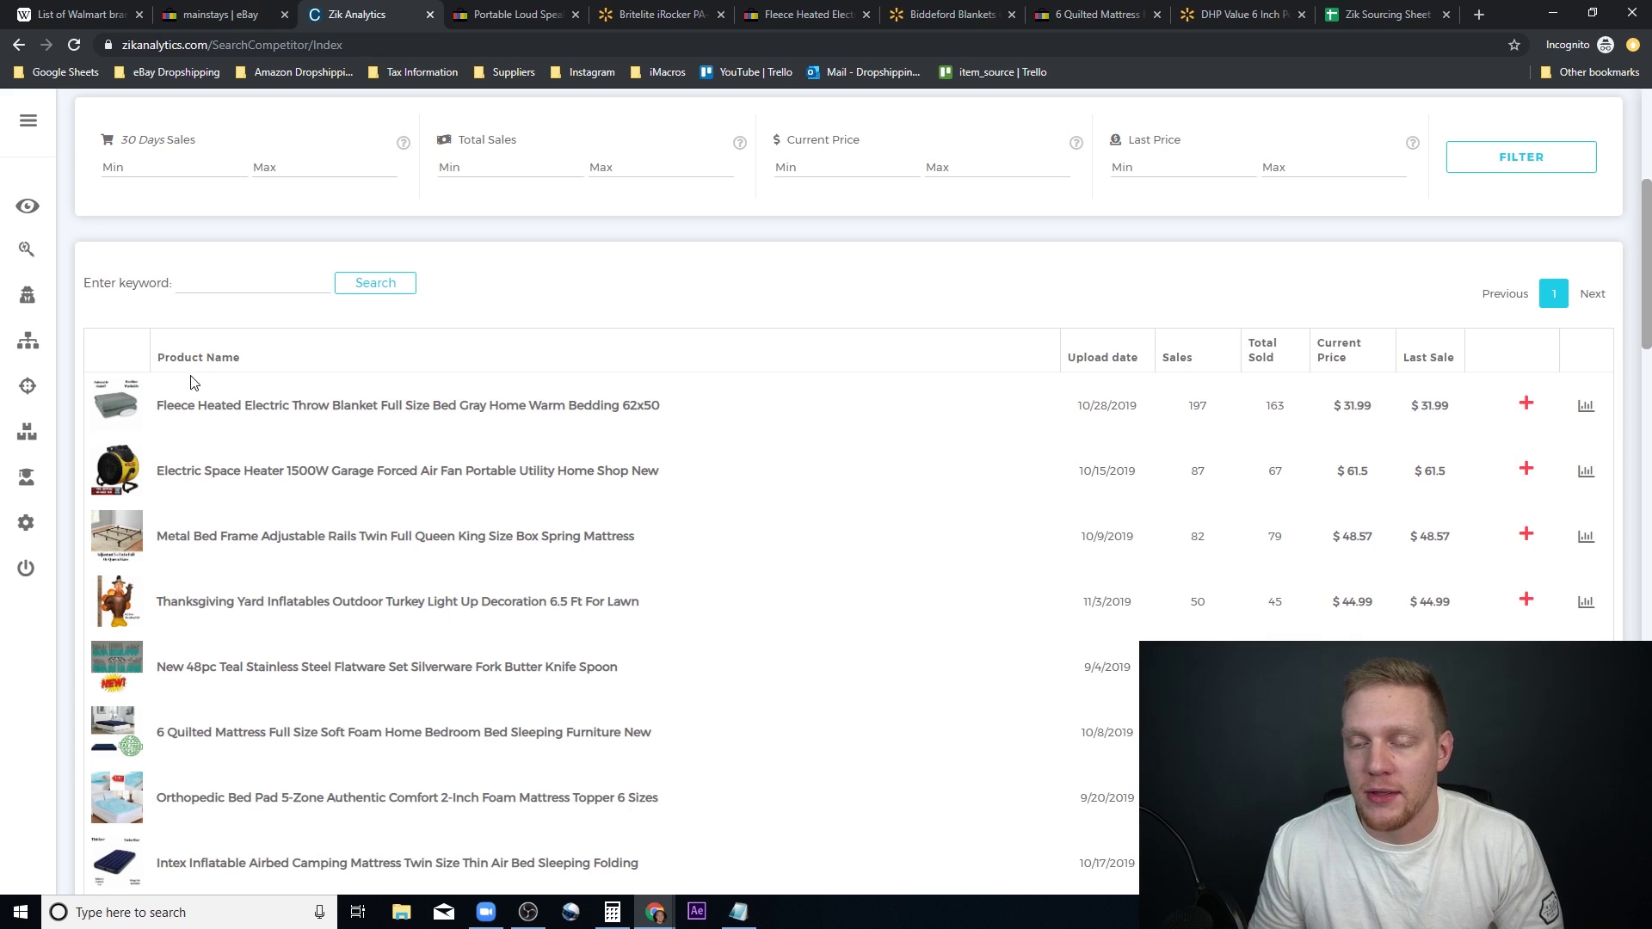
pyautogui.scroll(-2, 547, 463)
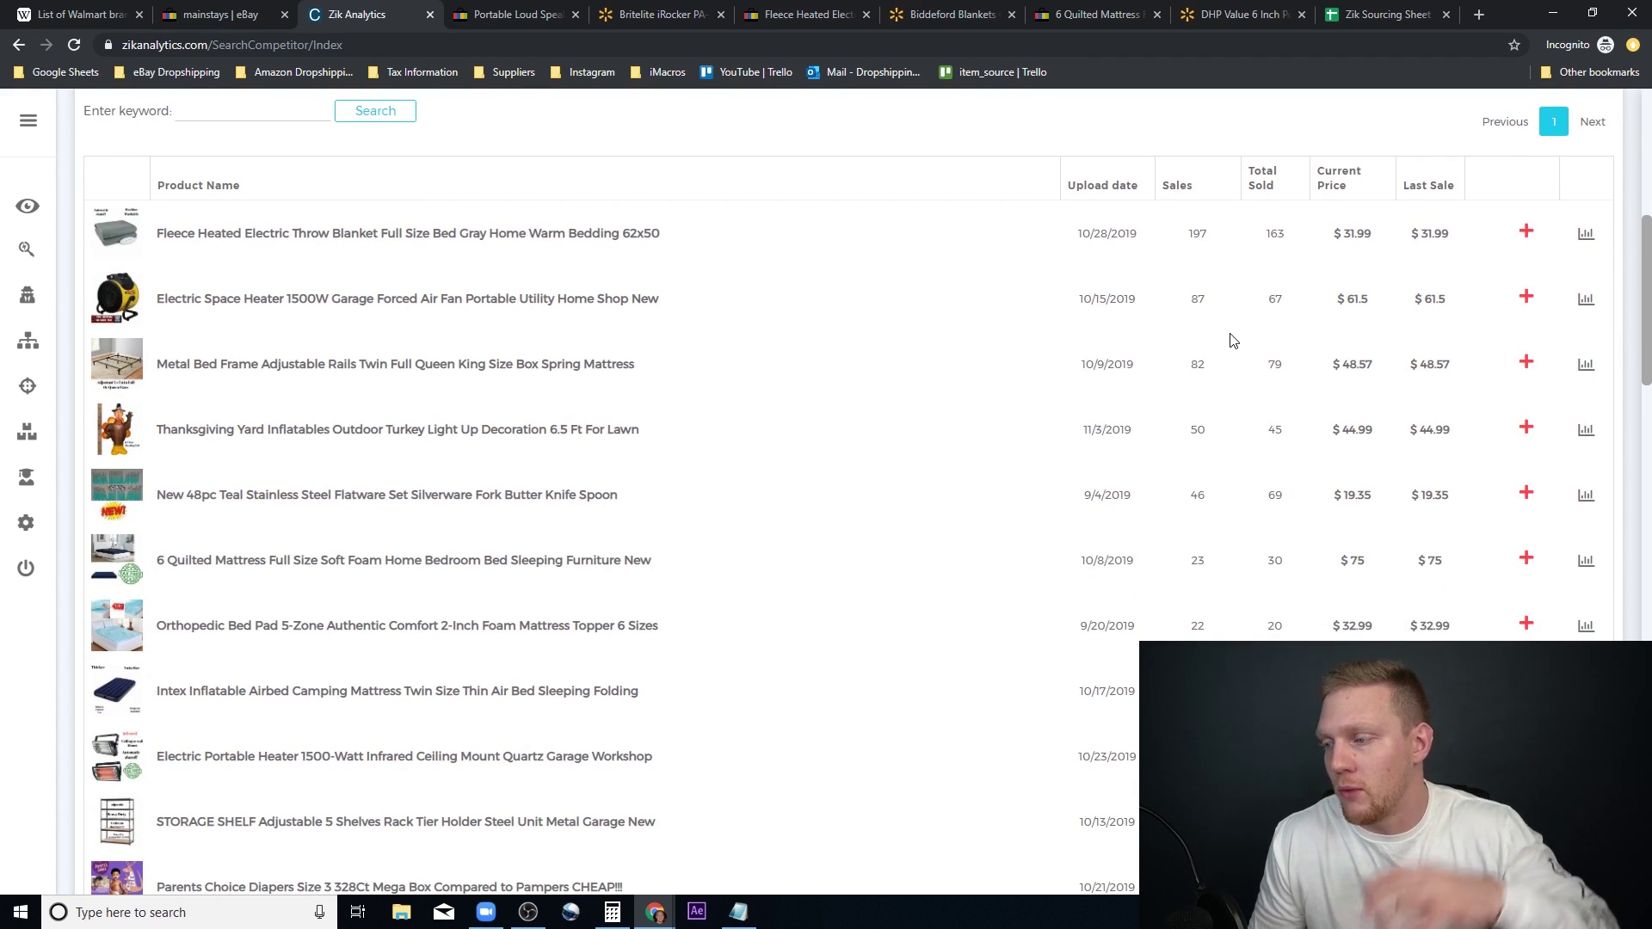
pyautogui.scroll(-3, 1214, 344)
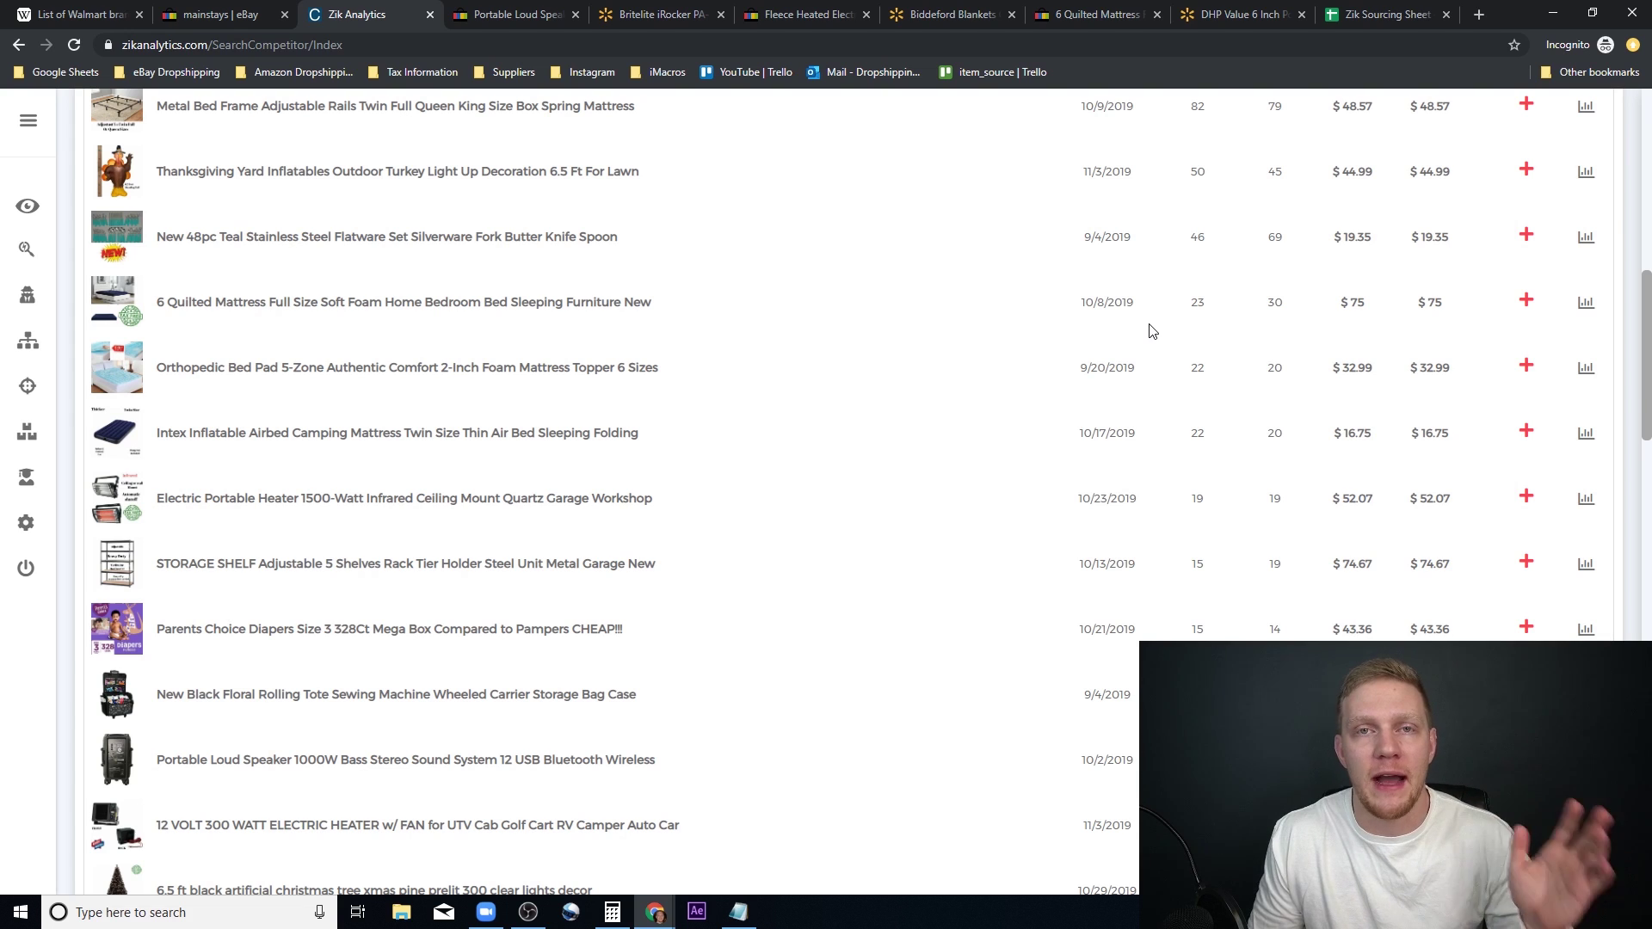
pyautogui.click(1332, 19)
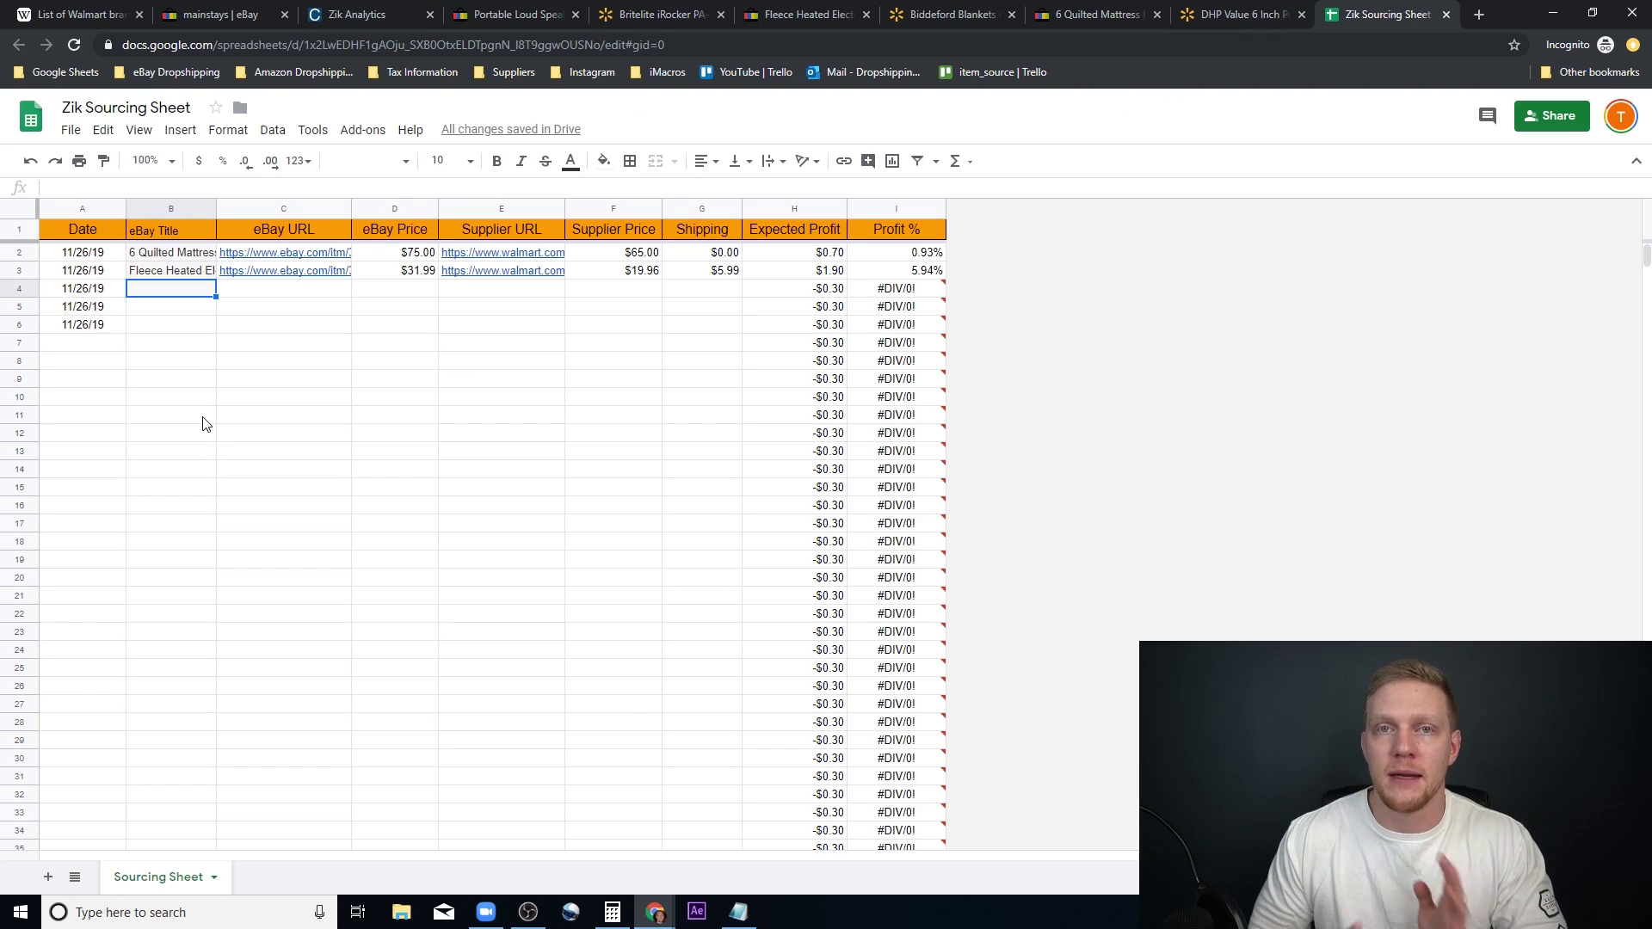